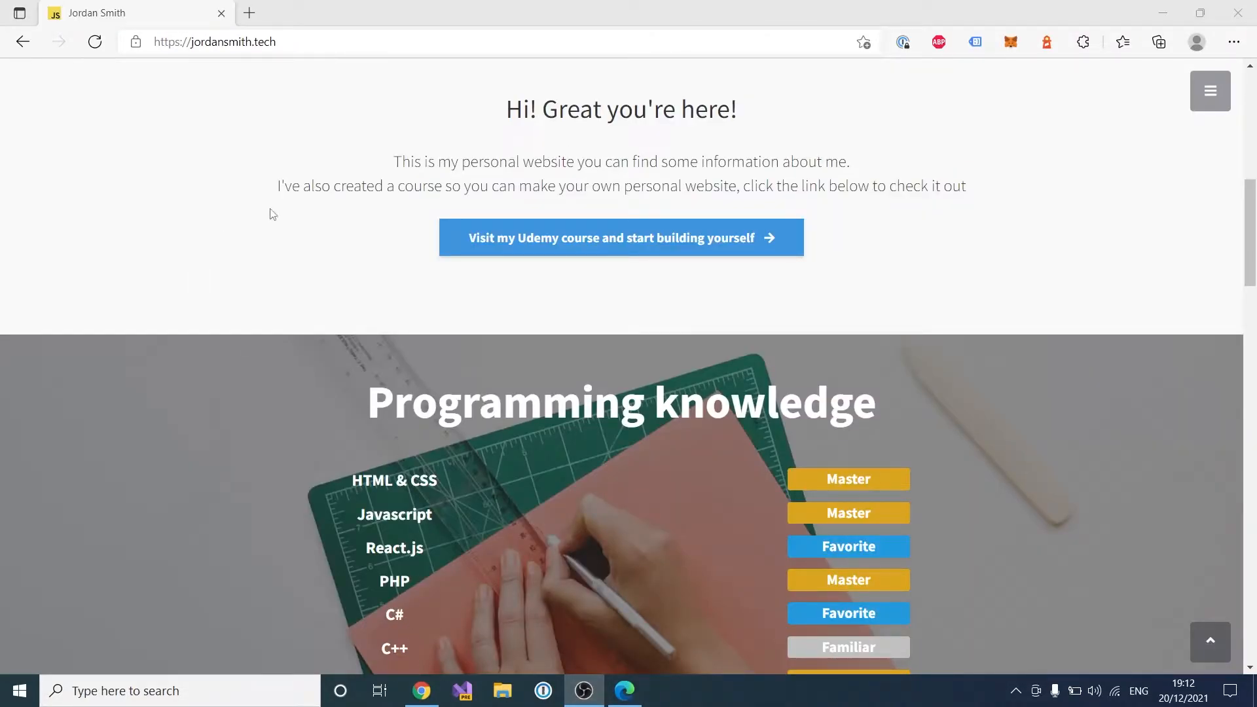
Step: Google 'bootstrap templates' in a new tab and open the Start Bootstrap themes page
click(250, 13)
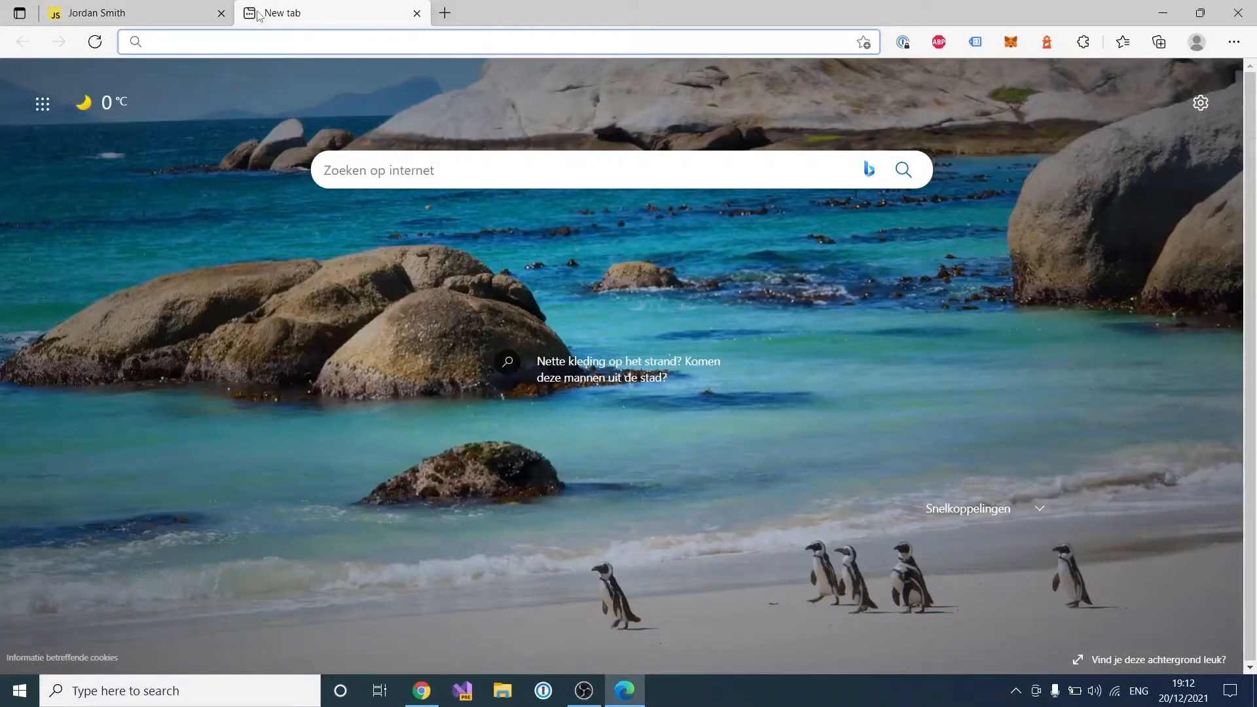
text(google.com)
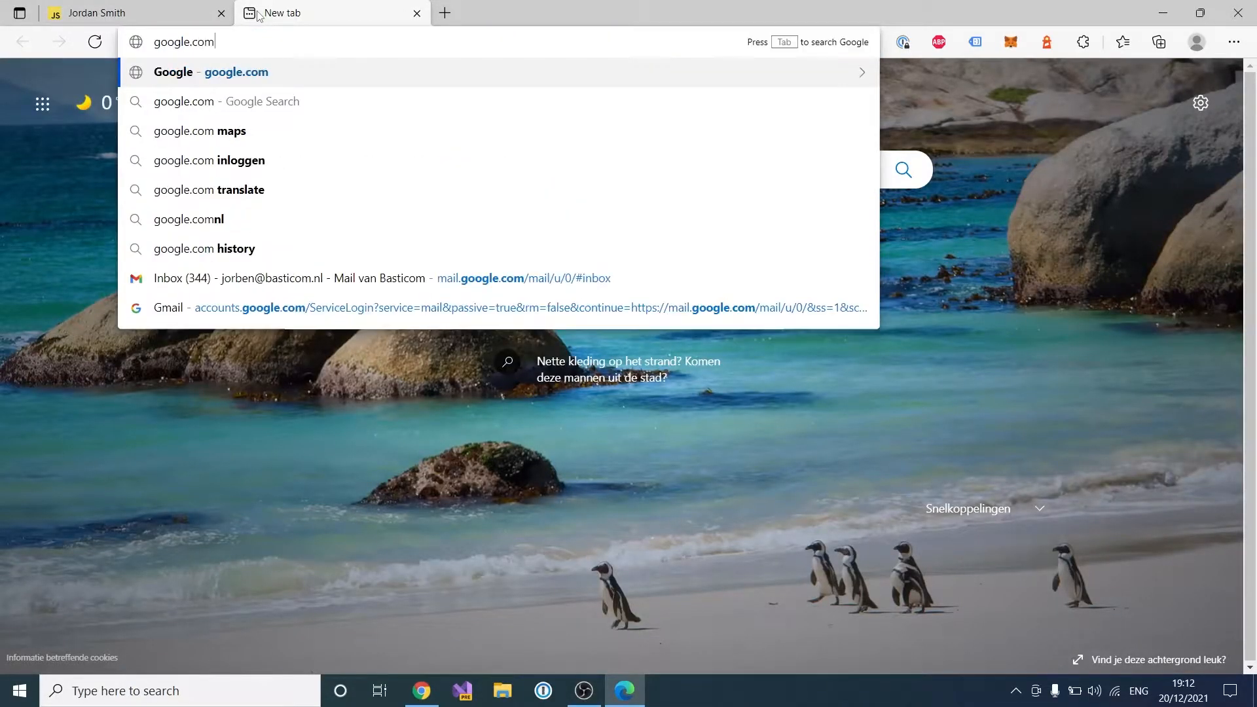
key(Return)
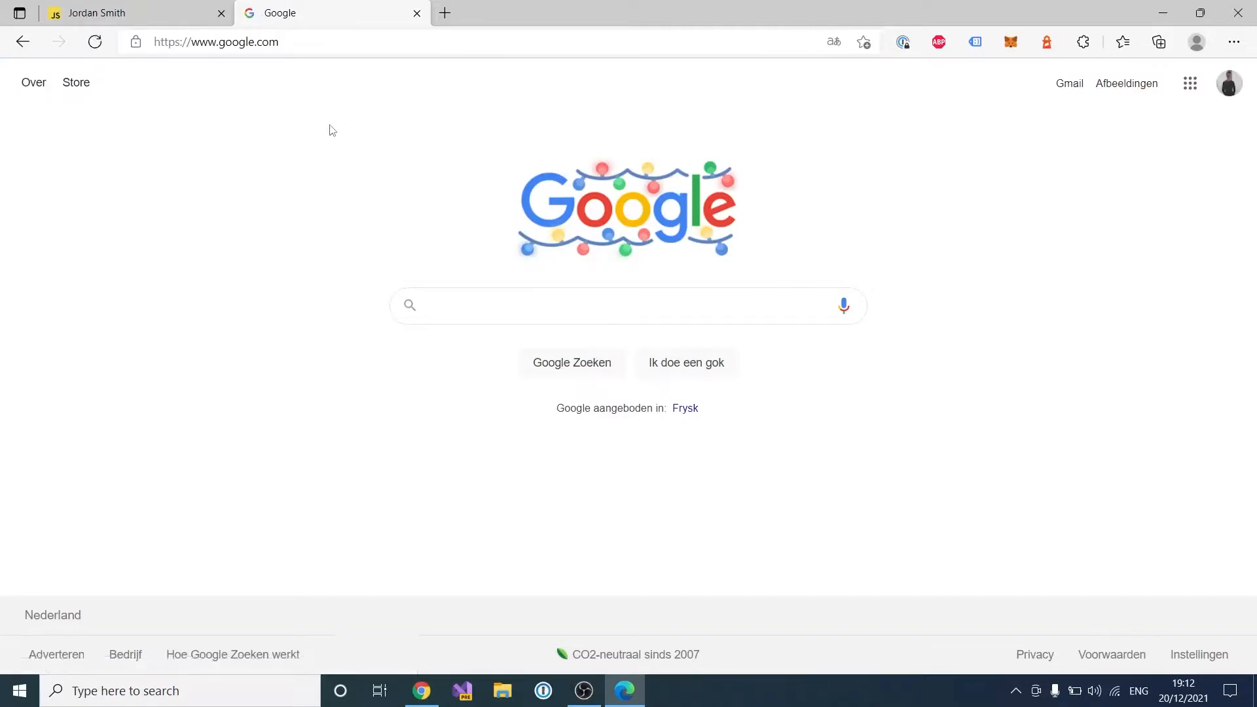
text(bootst)
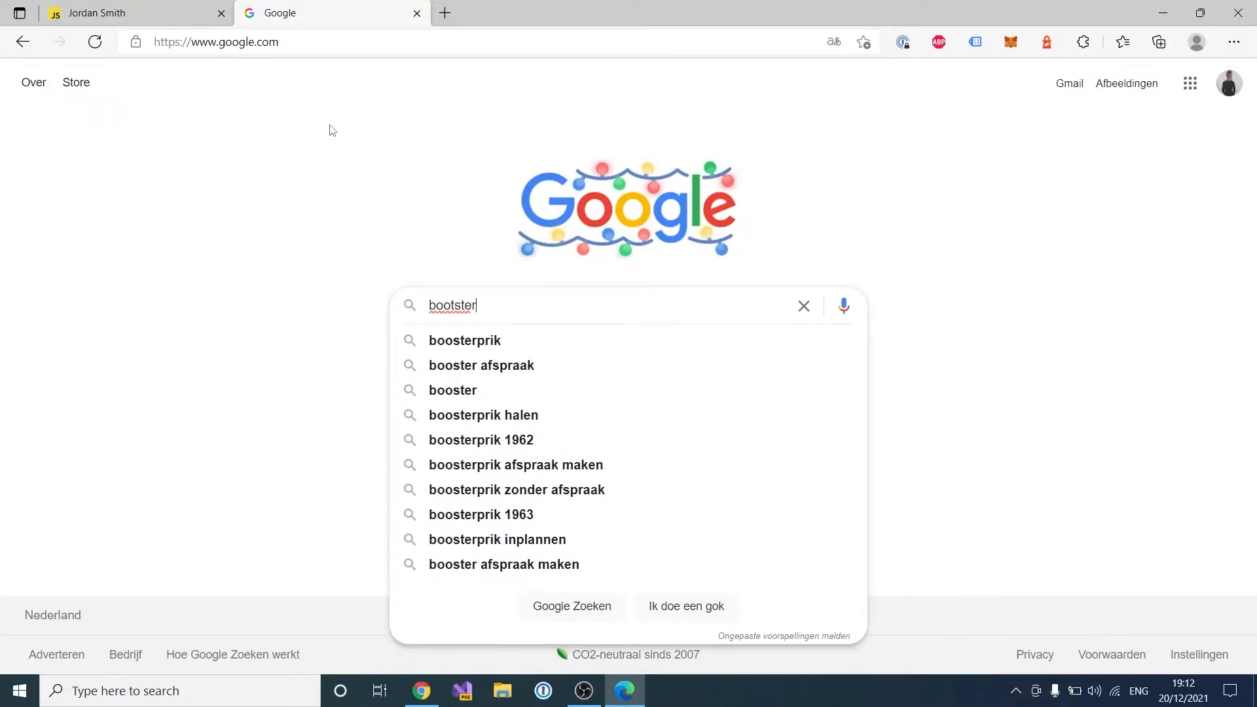
text(rap templates)
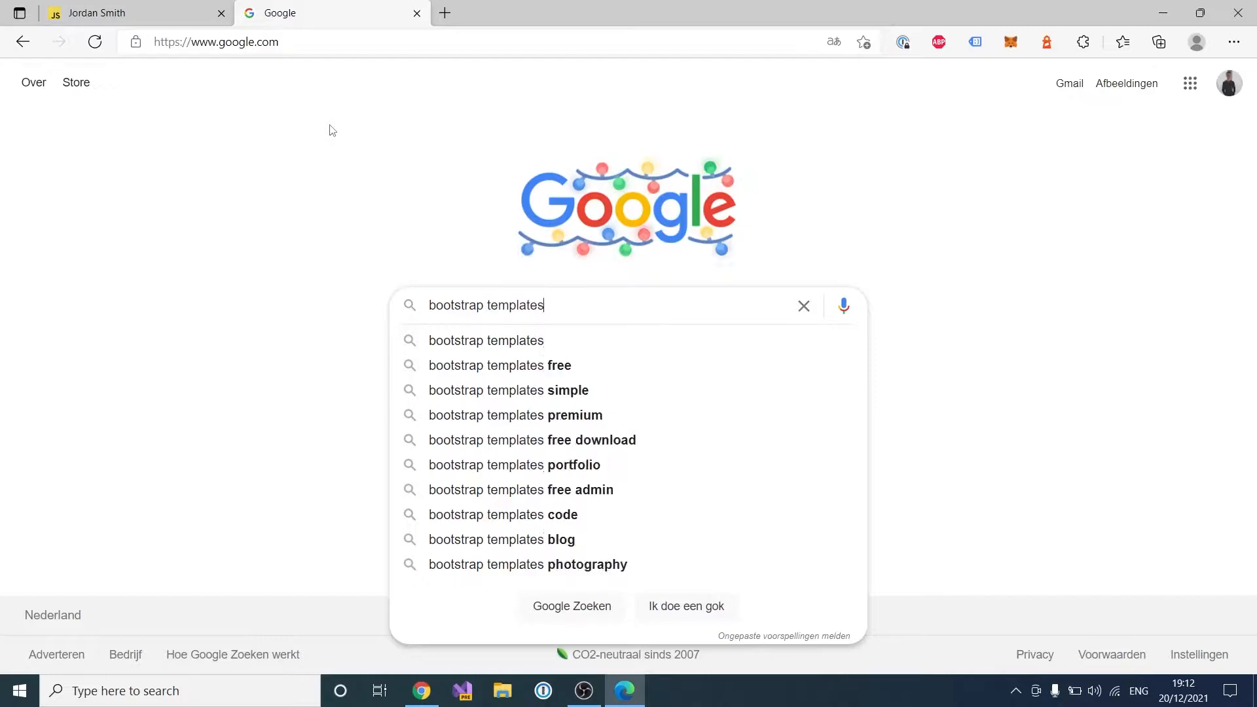
key(Return)
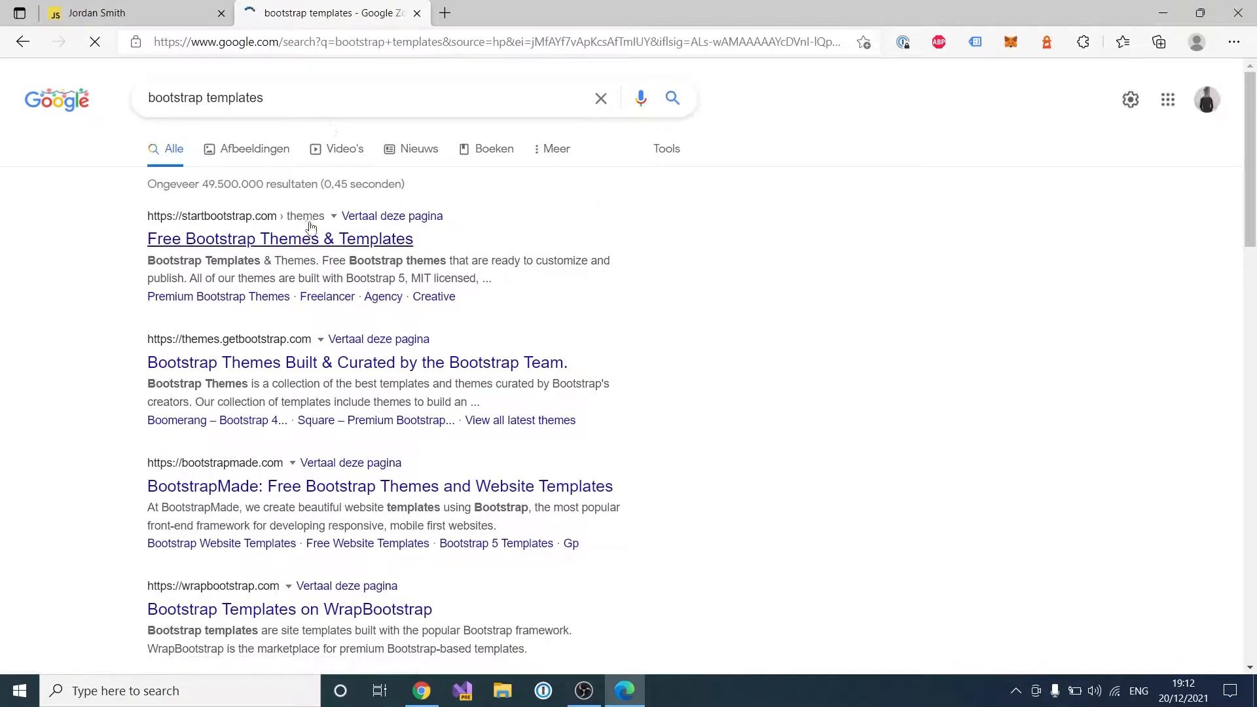
click(275, 241)
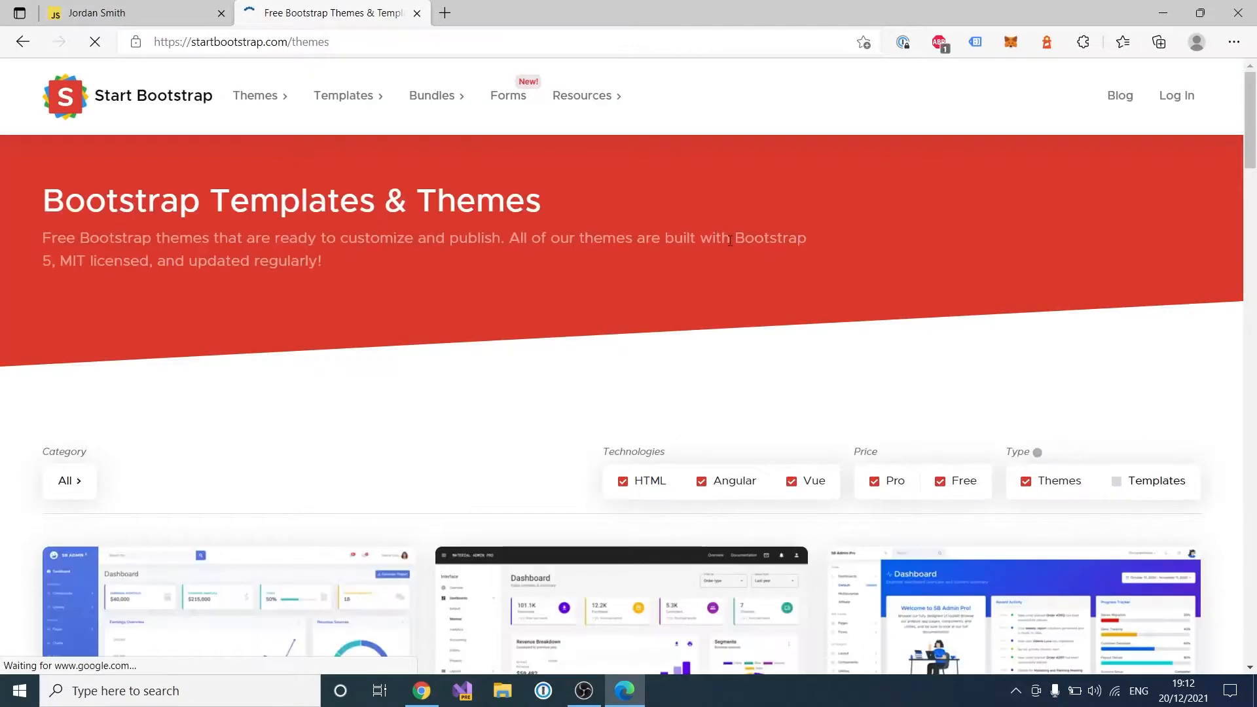
Step: Hide Angular and Vue themes, then download the free New Age theme
scroll(663, 375, down, 4)
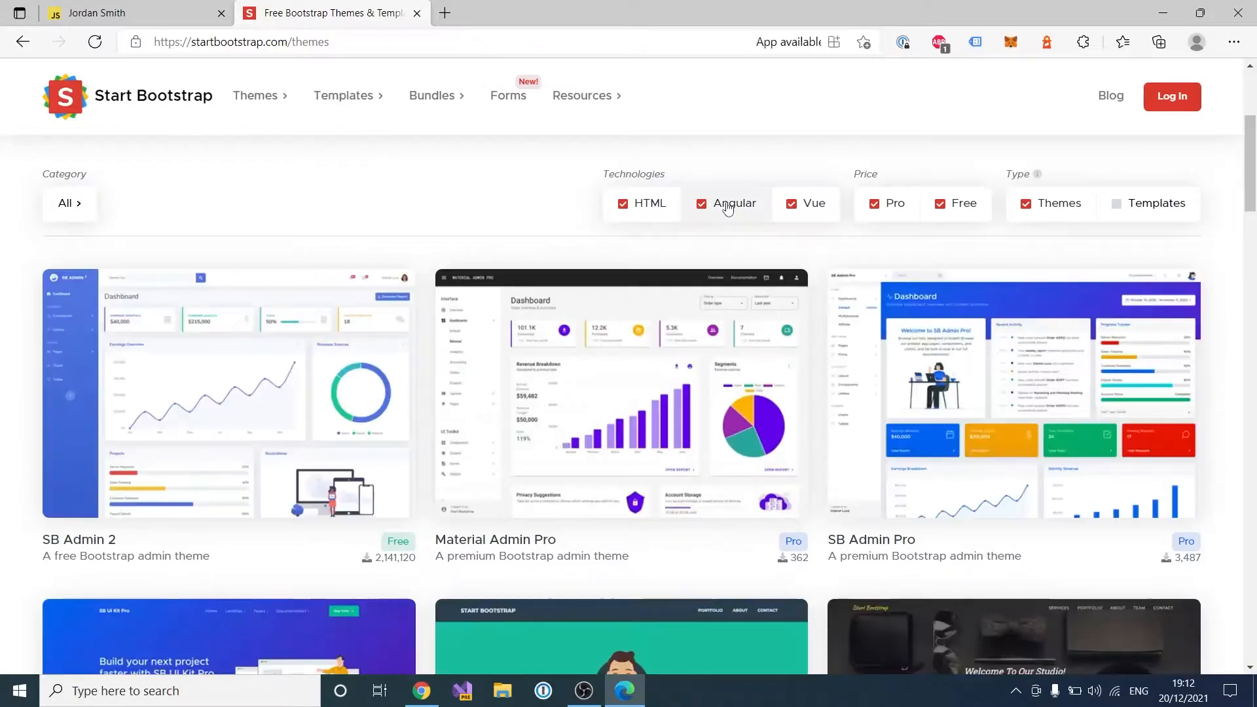
click(724, 203)
click(784, 207)
scroll(383, 247, down, 5)
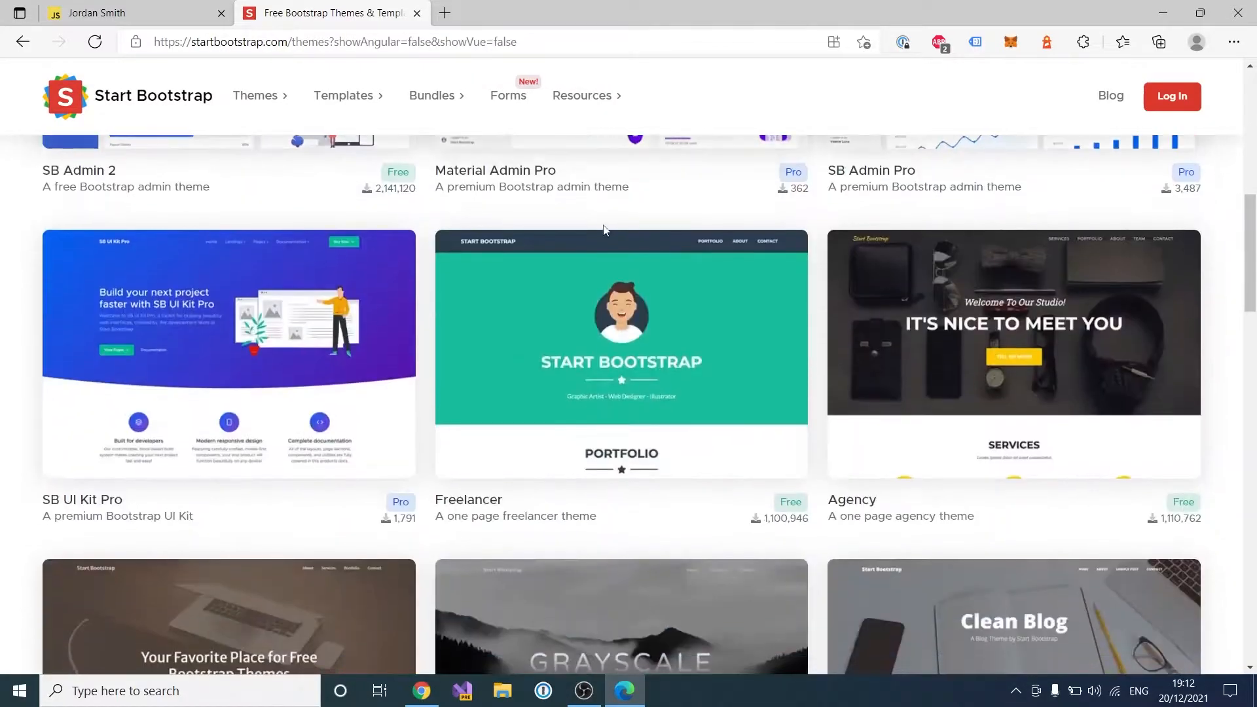
scroll(668, 332, up, 7)
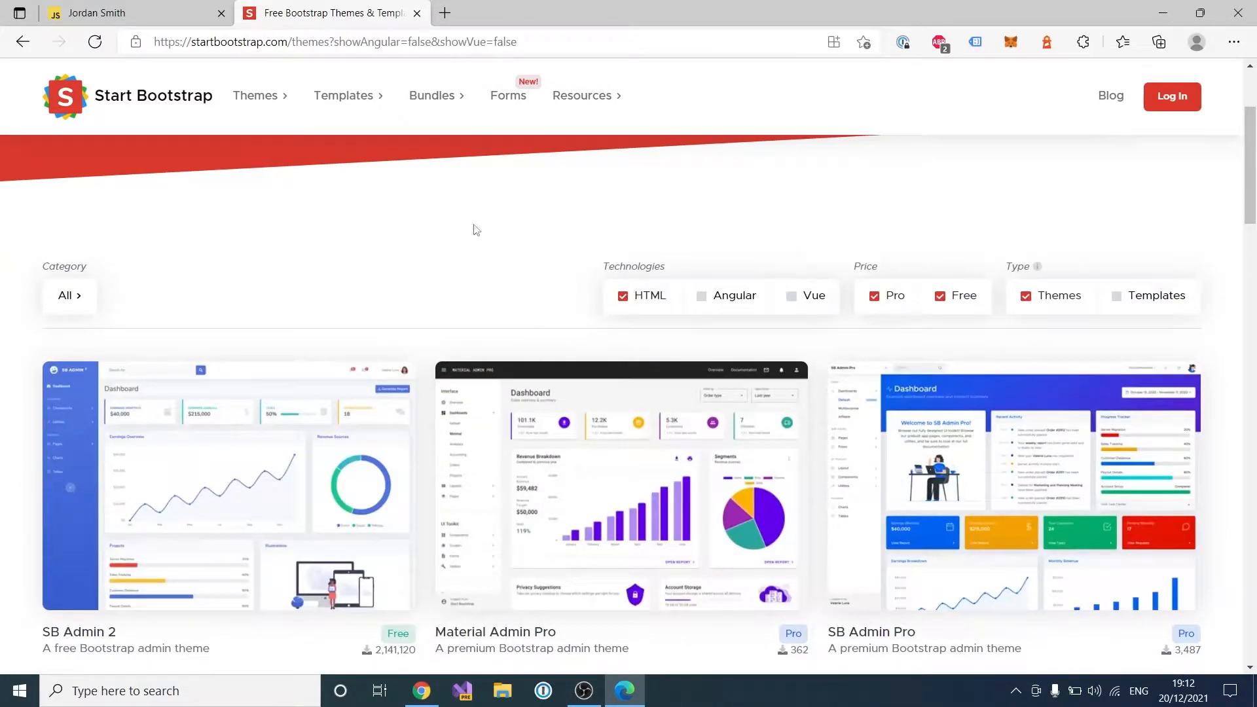
scroll(473, 234, down, 18)
scroll(766, 253, down, 7)
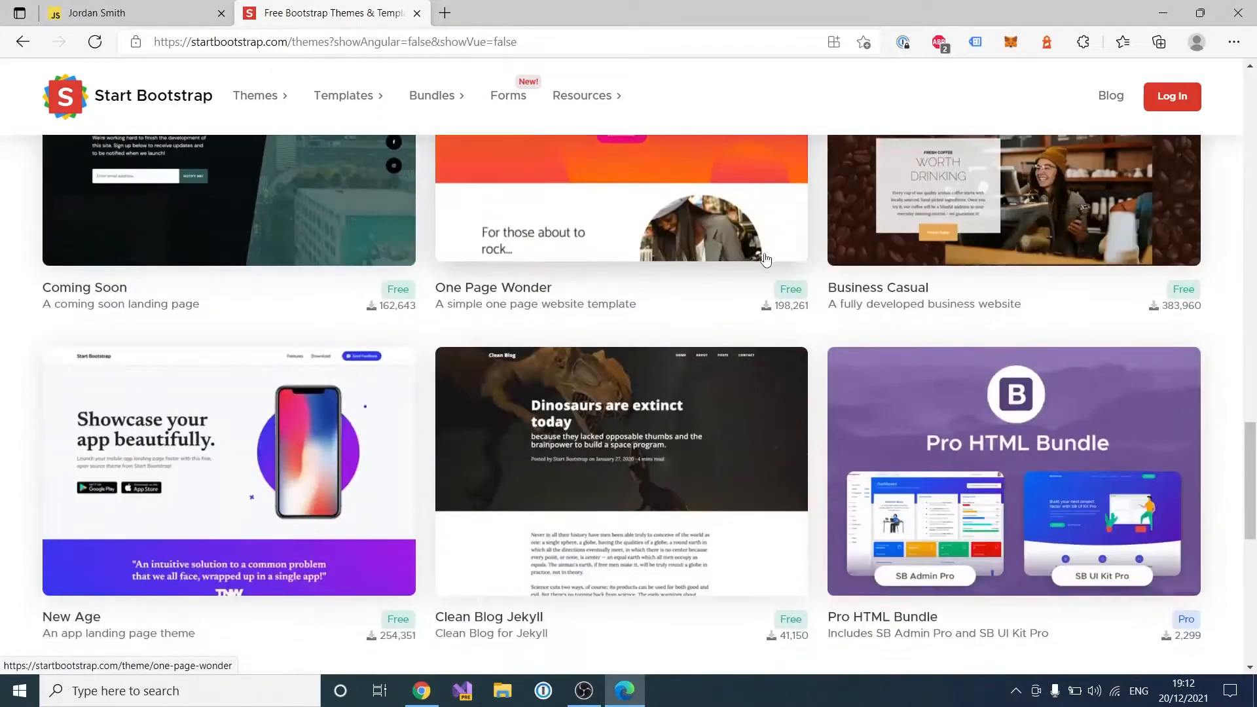
scroll(769, 257, down, 4)
scroll(164, 304, up, 2)
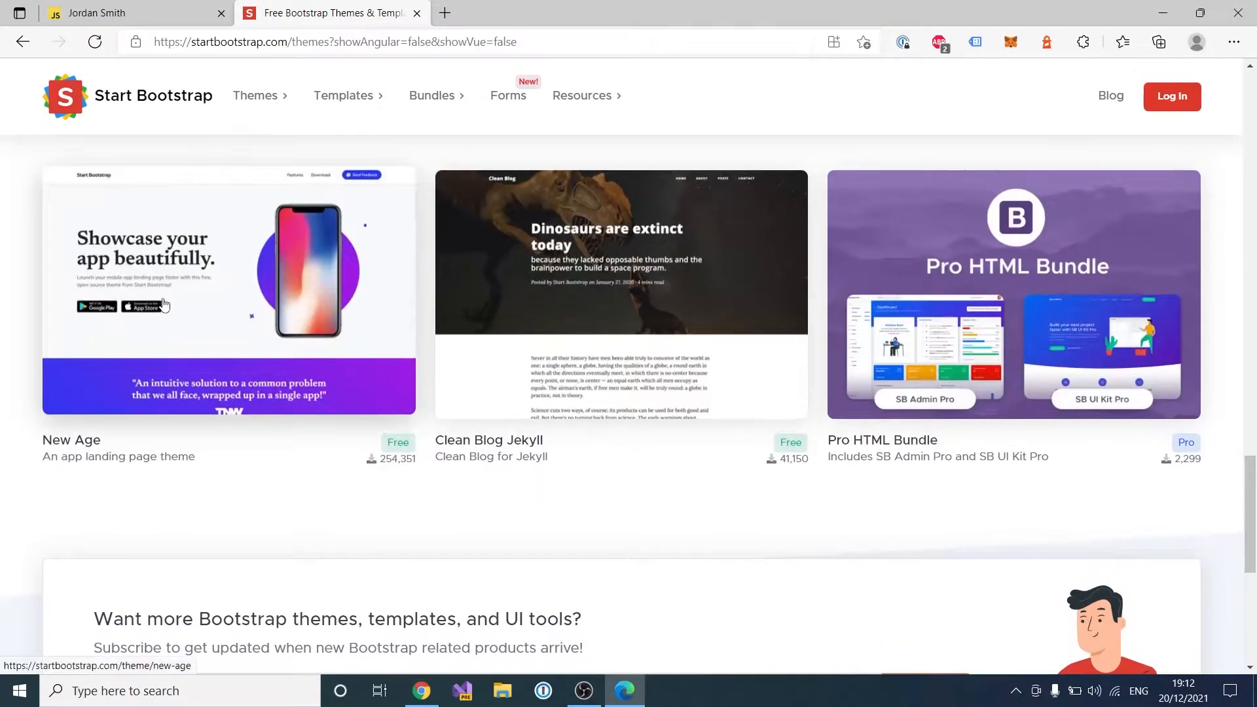
click(164, 305)
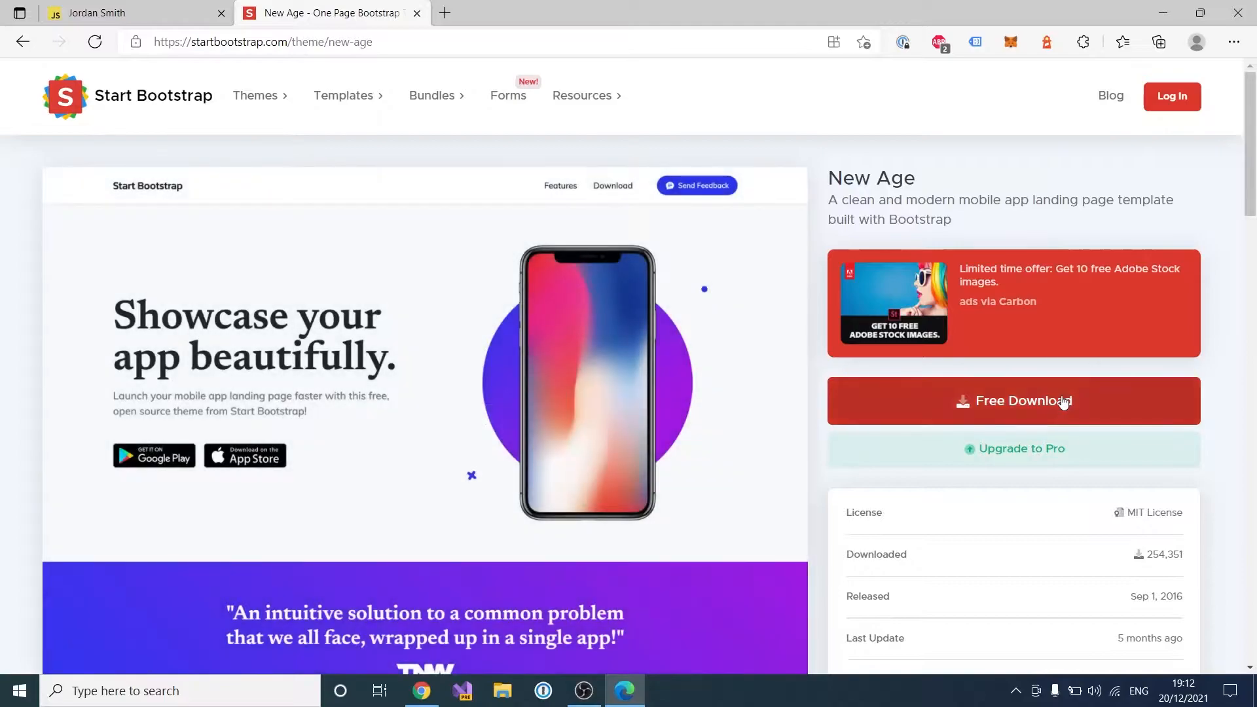
click(1064, 401)
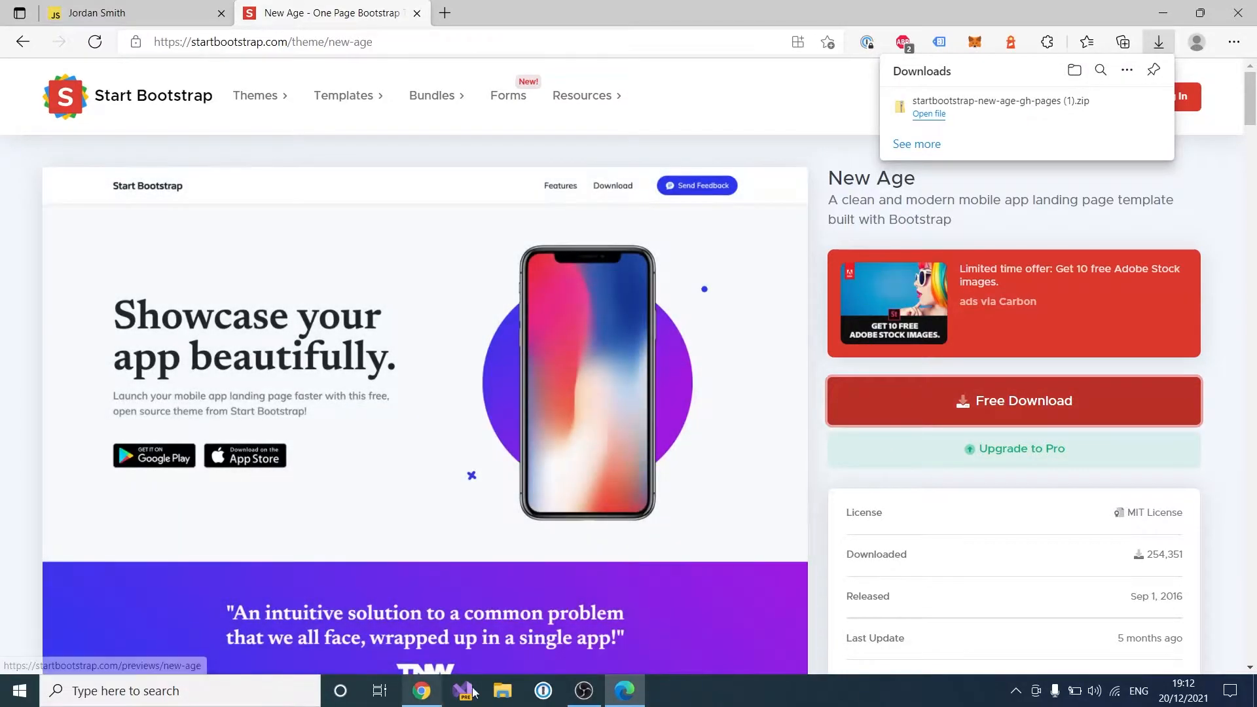
Step: Extract the New Age zip in Downloads with Extract All, then minimize both Explorer windows
click(504, 692)
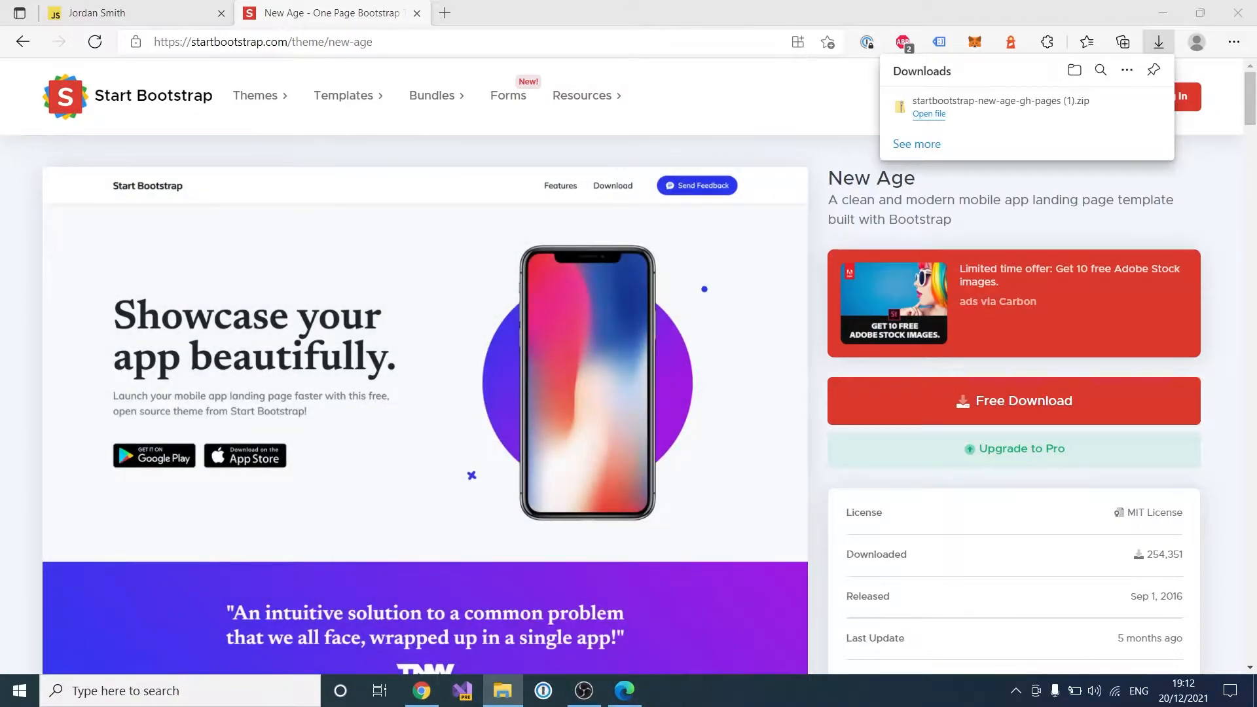
drag(367, 0, 657, 149)
click(176, 274)
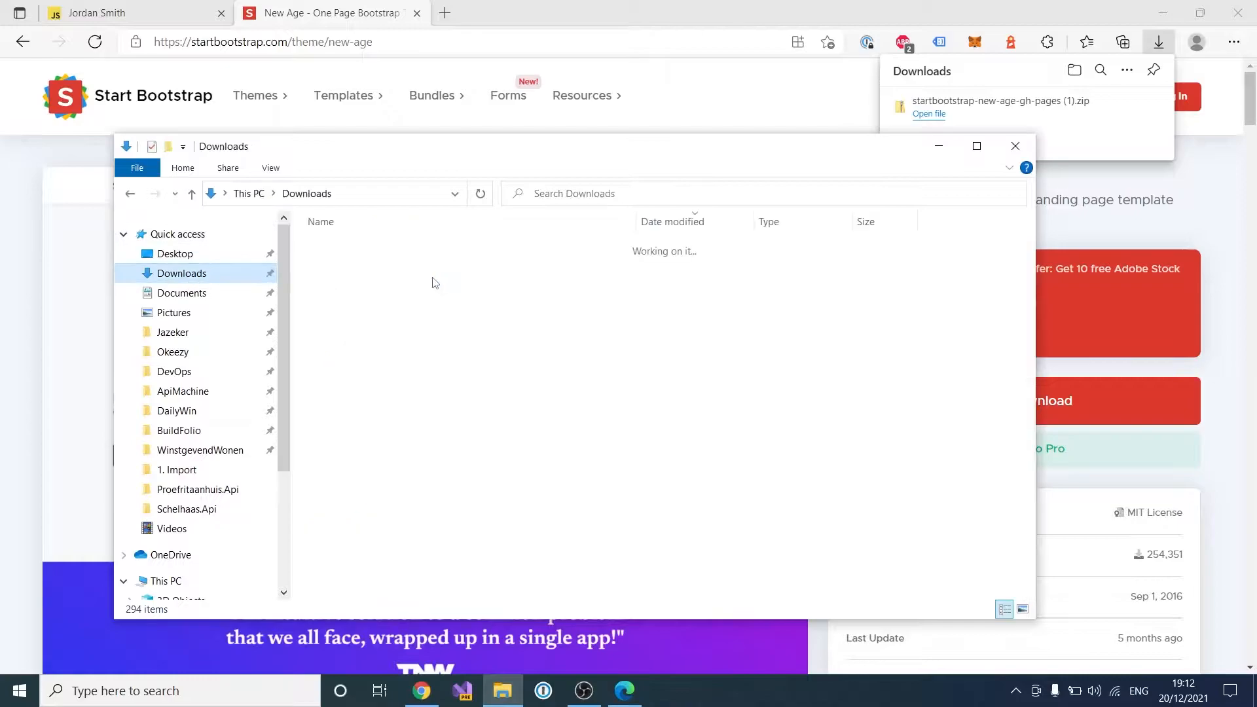
click(414, 272)
right_click(417, 272)
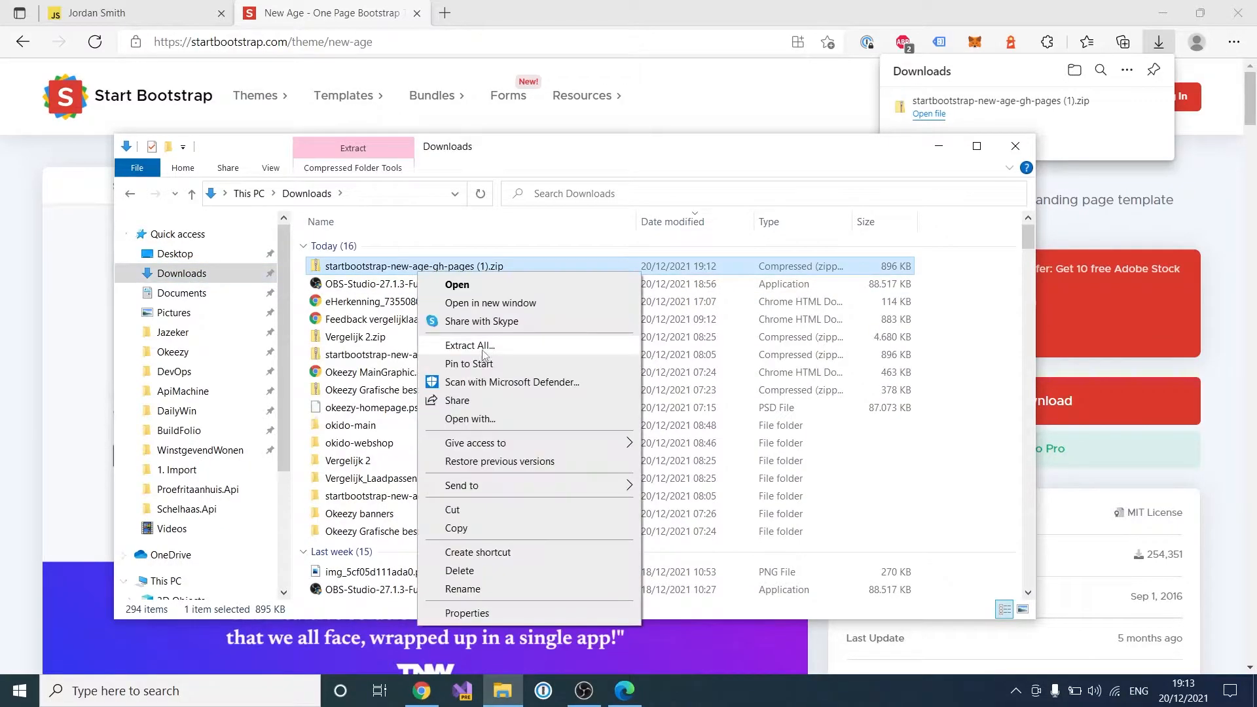
click(482, 354)
key(Escape)
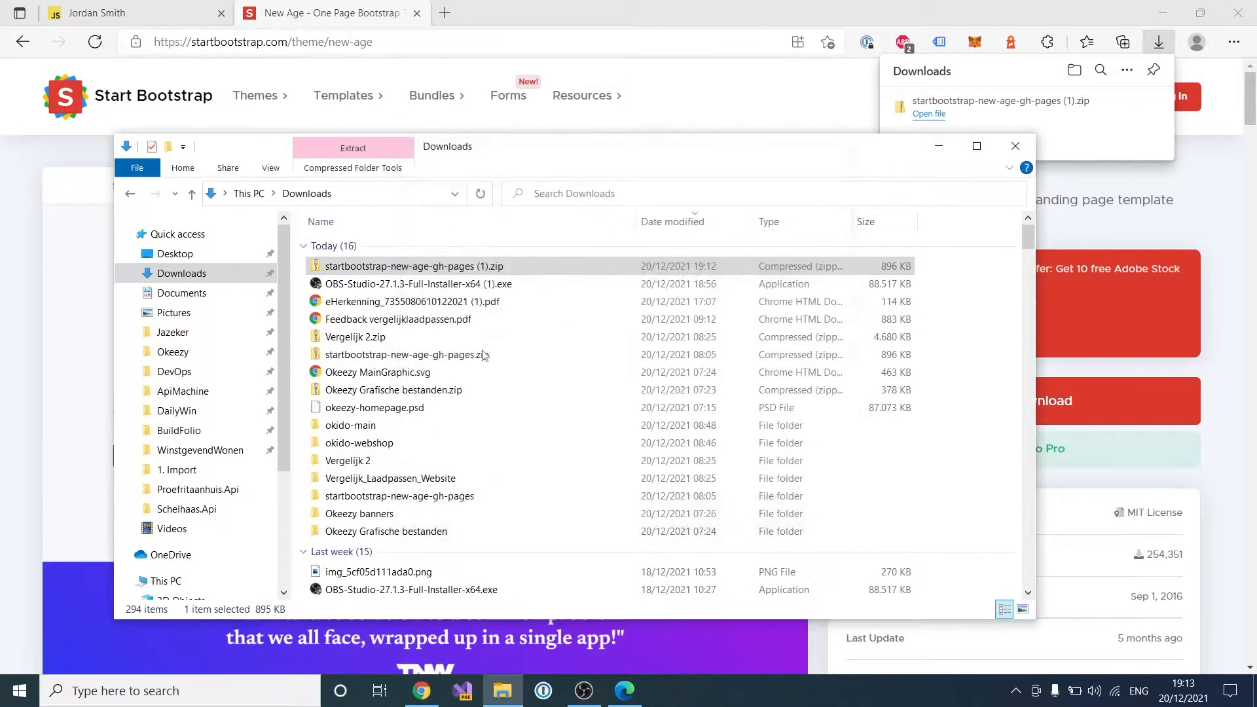
click(958, 169)
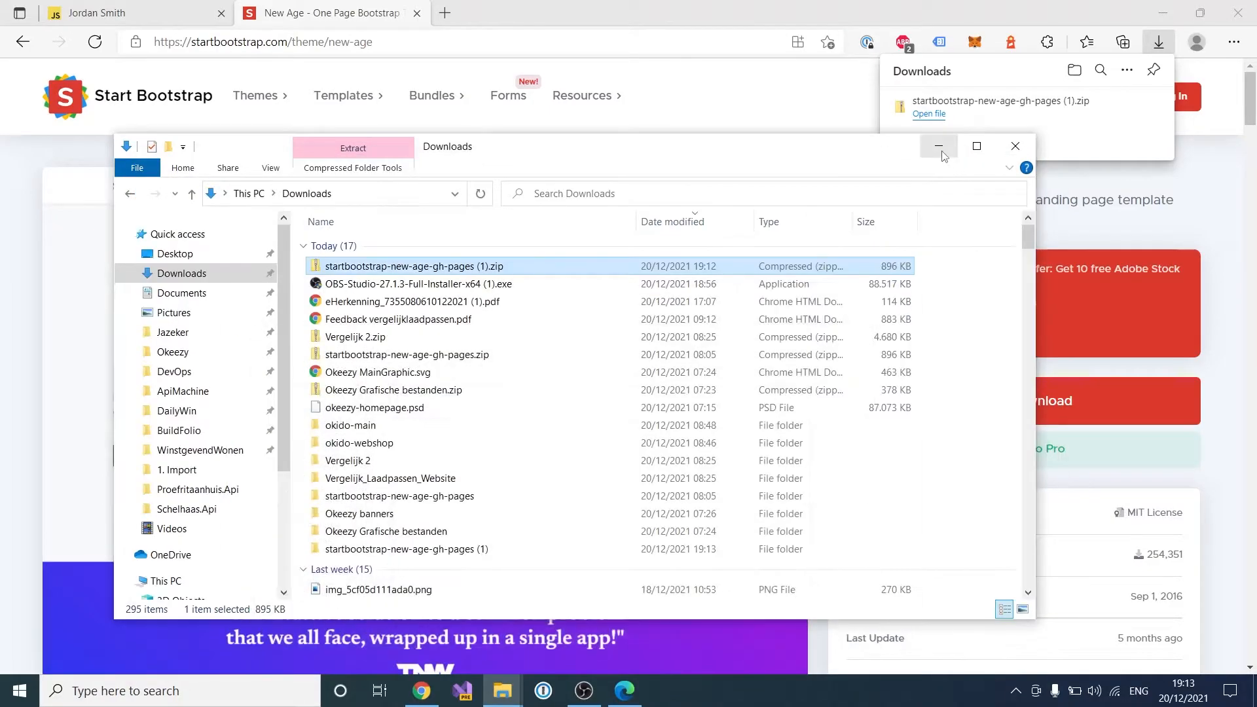
click(939, 146)
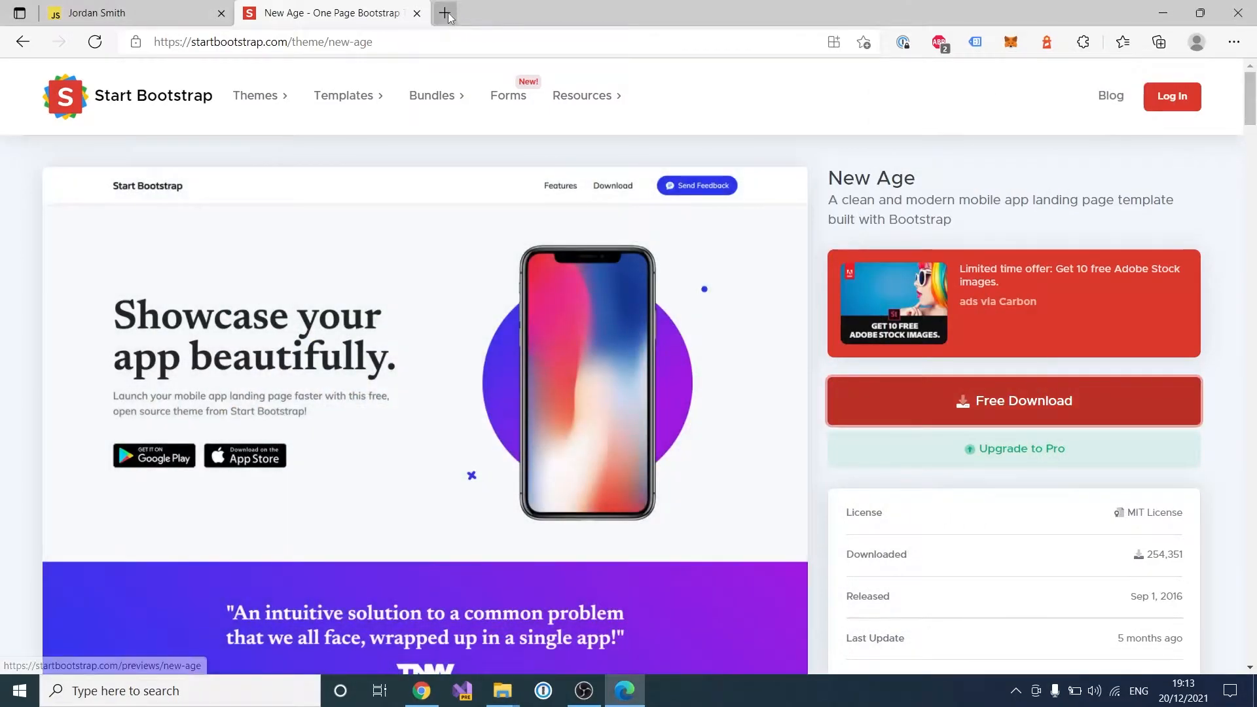
Step: Search 'download visual studio code' and download the Windows installer from code.visualstudio.com
click(448, 14)
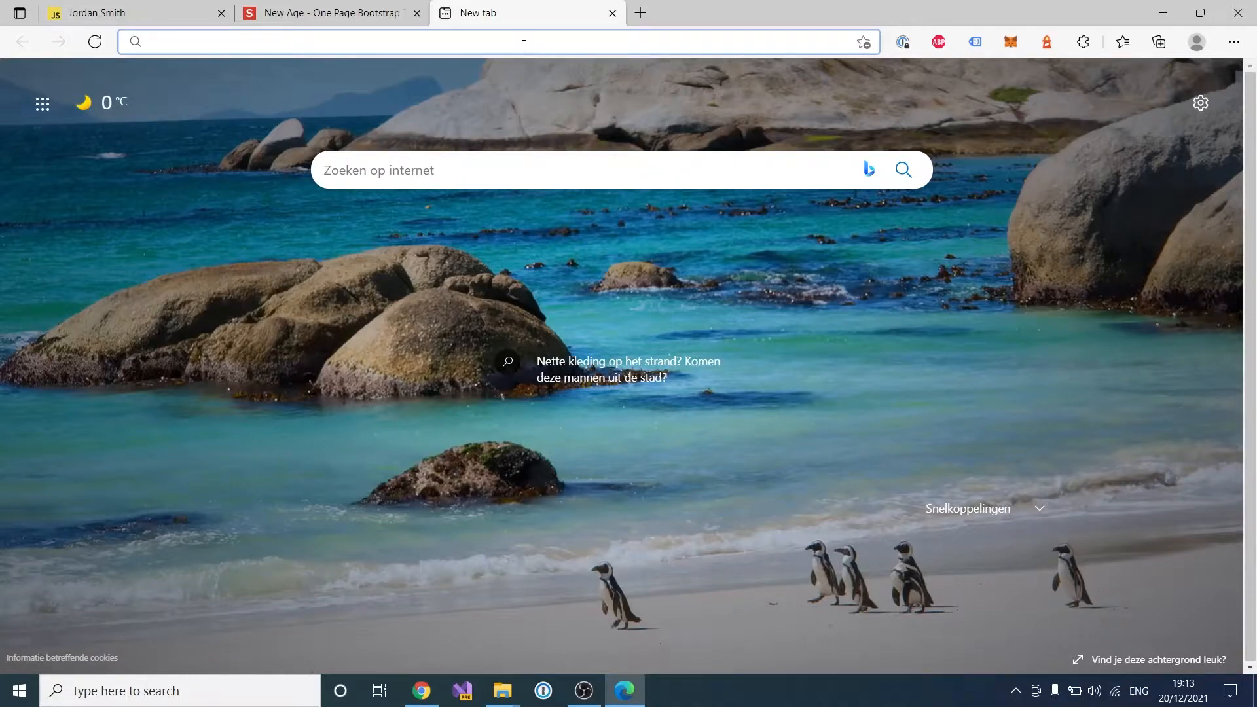
text(download vi)
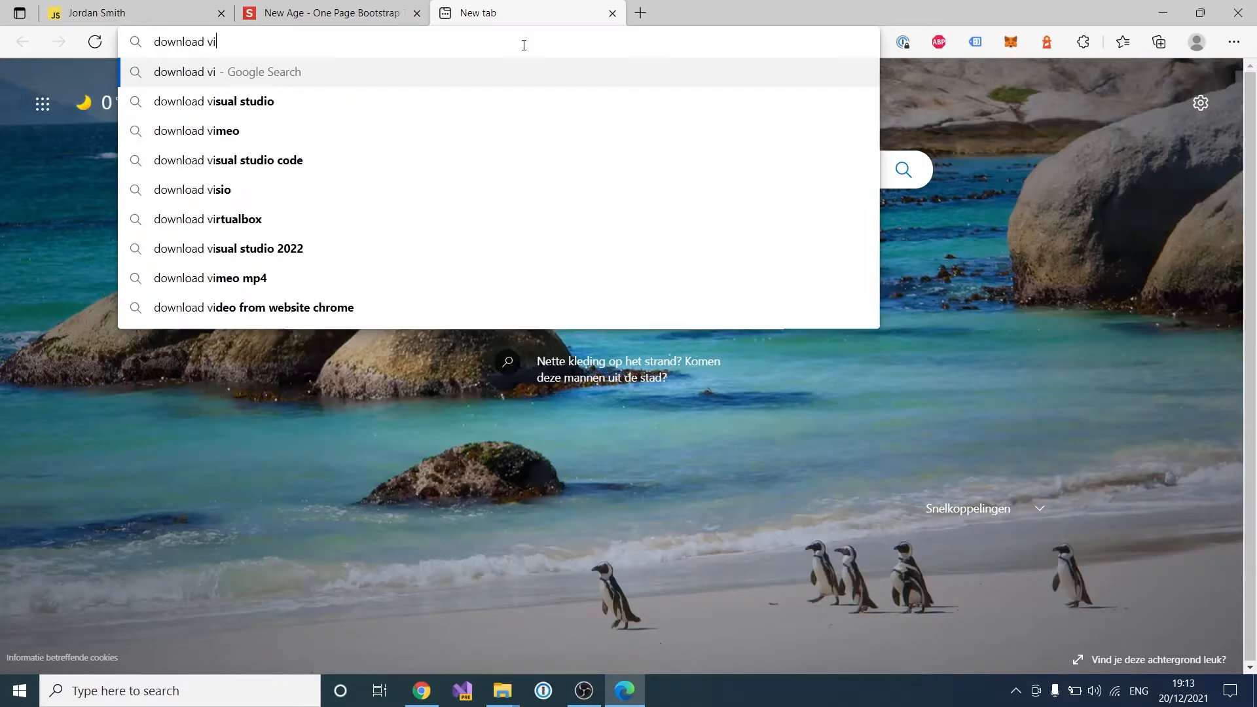
text(sual studio cod)
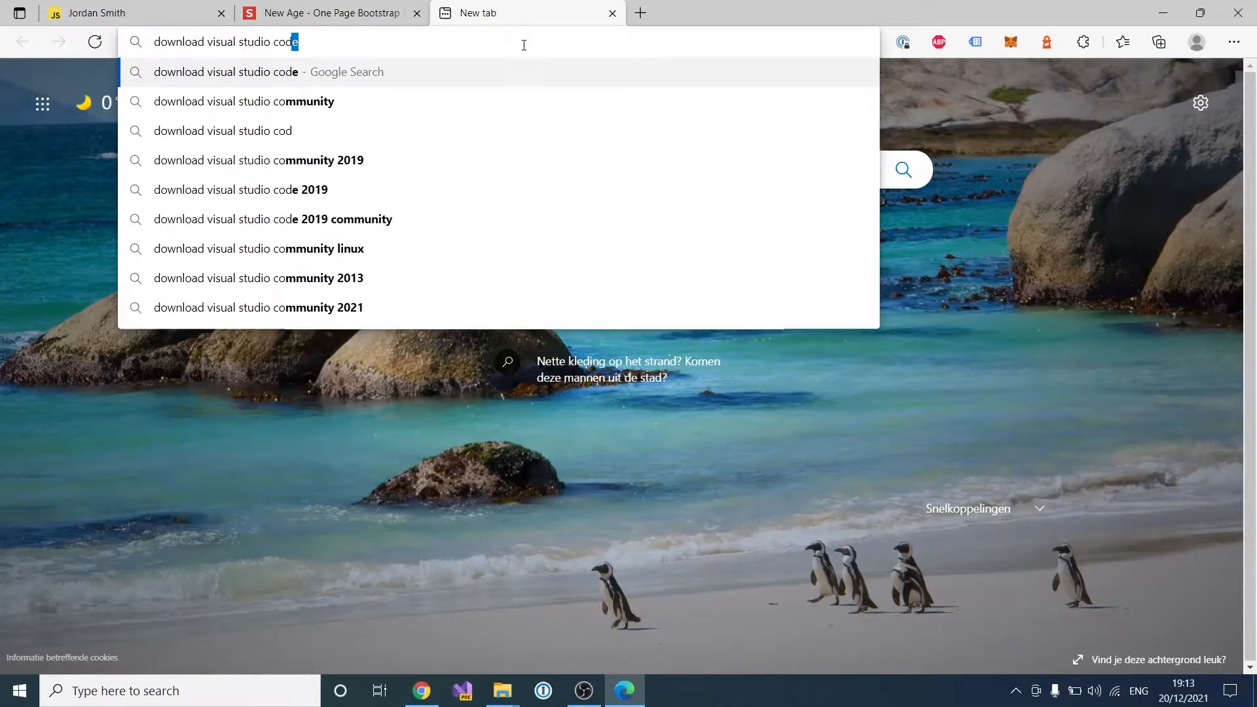
key(Return)
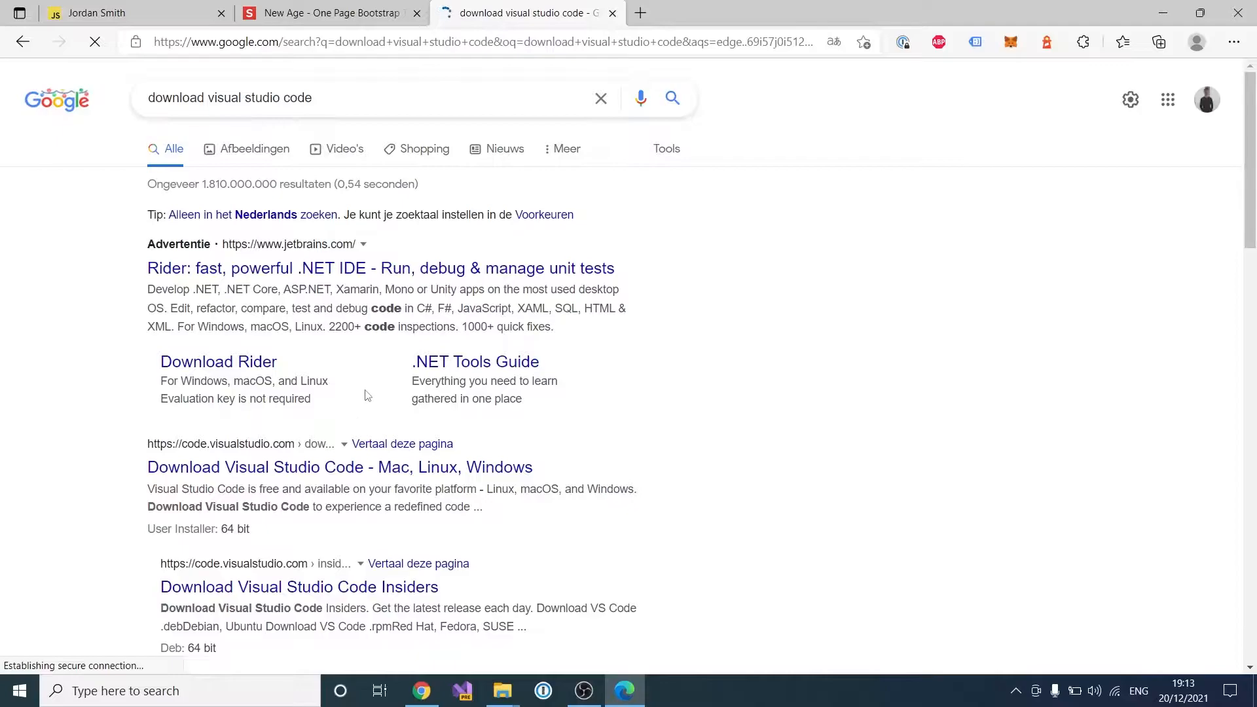
click(301, 468)
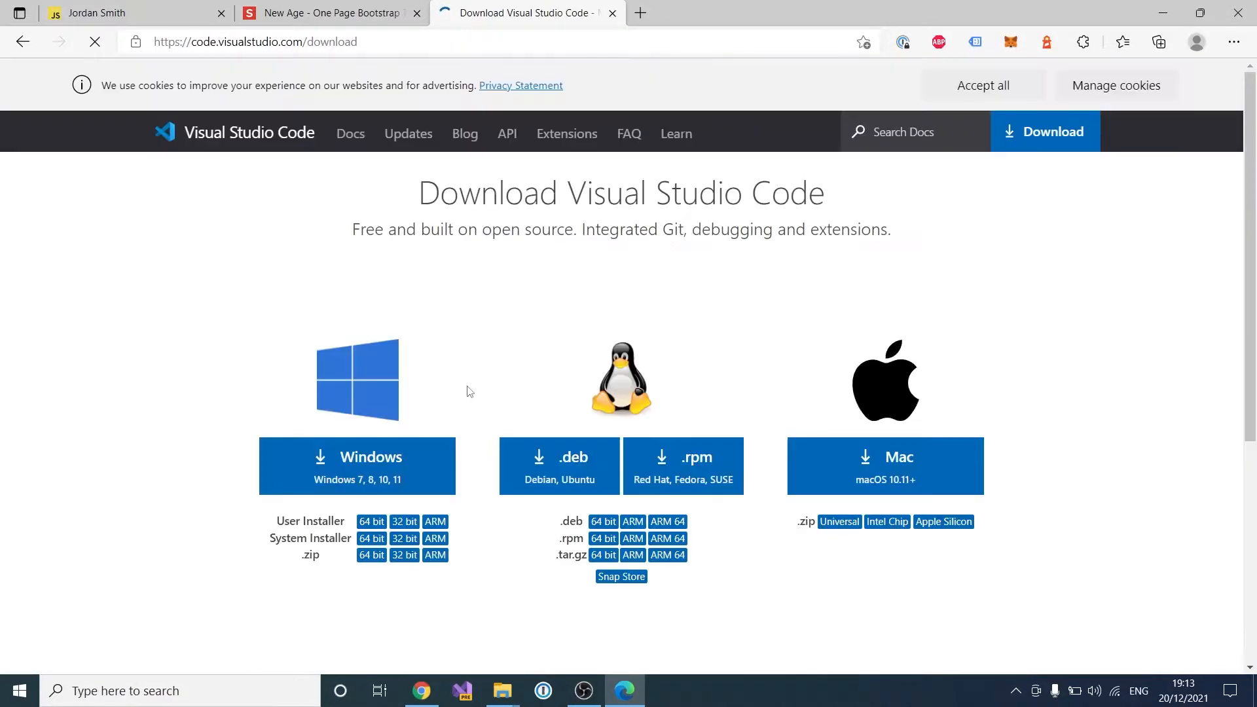
click(400, 477)
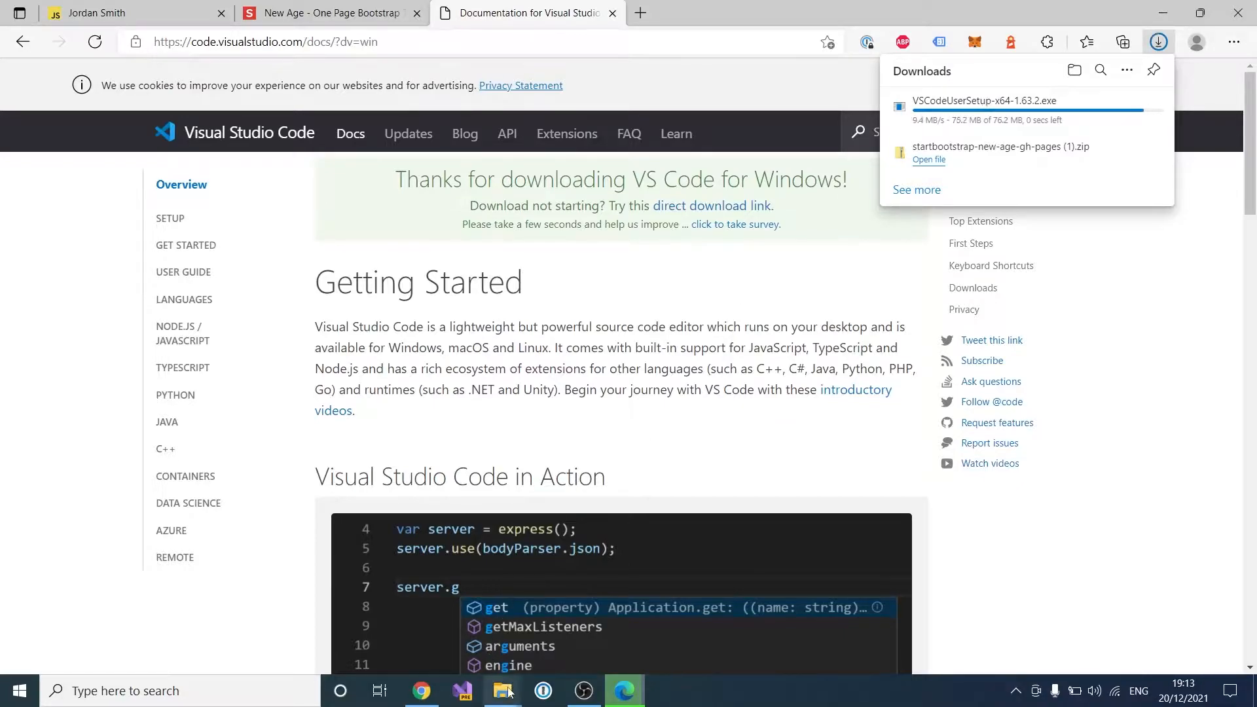
Step: Run VSCodeUserSetup-x64-1.63.2.exe from Downloads, accept the license and keep the default install folder
mouse_move(502, 691)
click(401, 619)
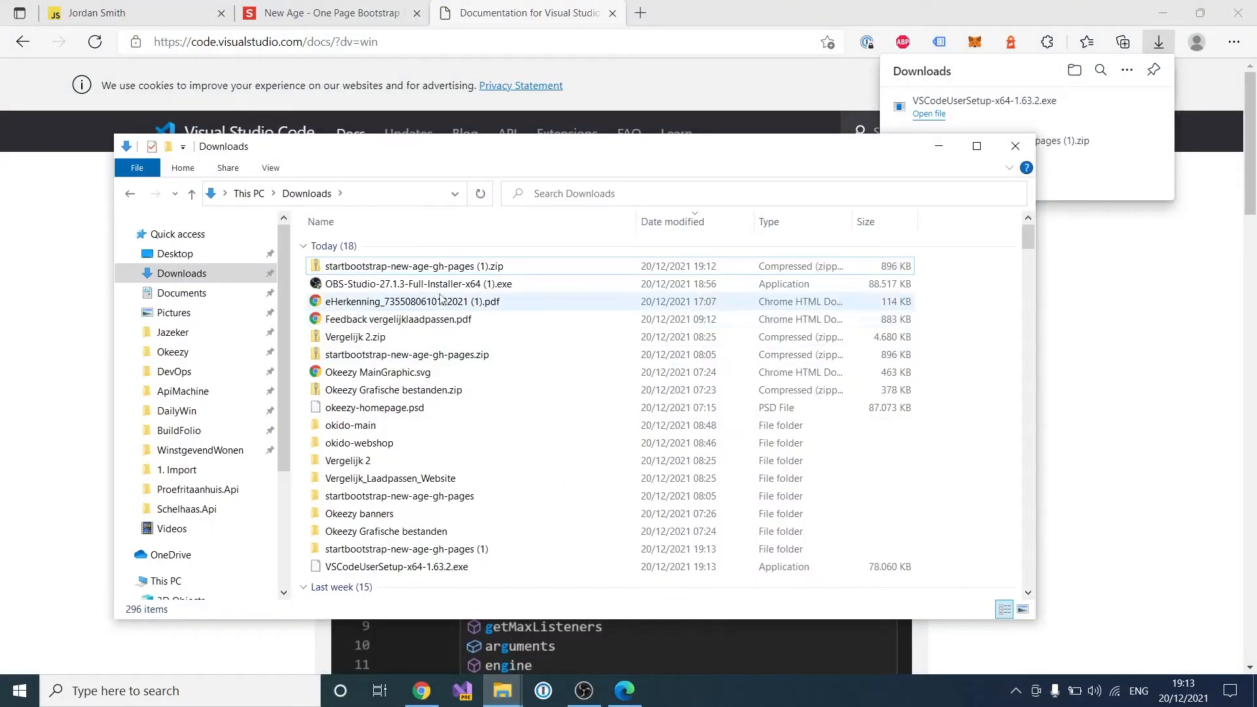
double_click(431, 567)
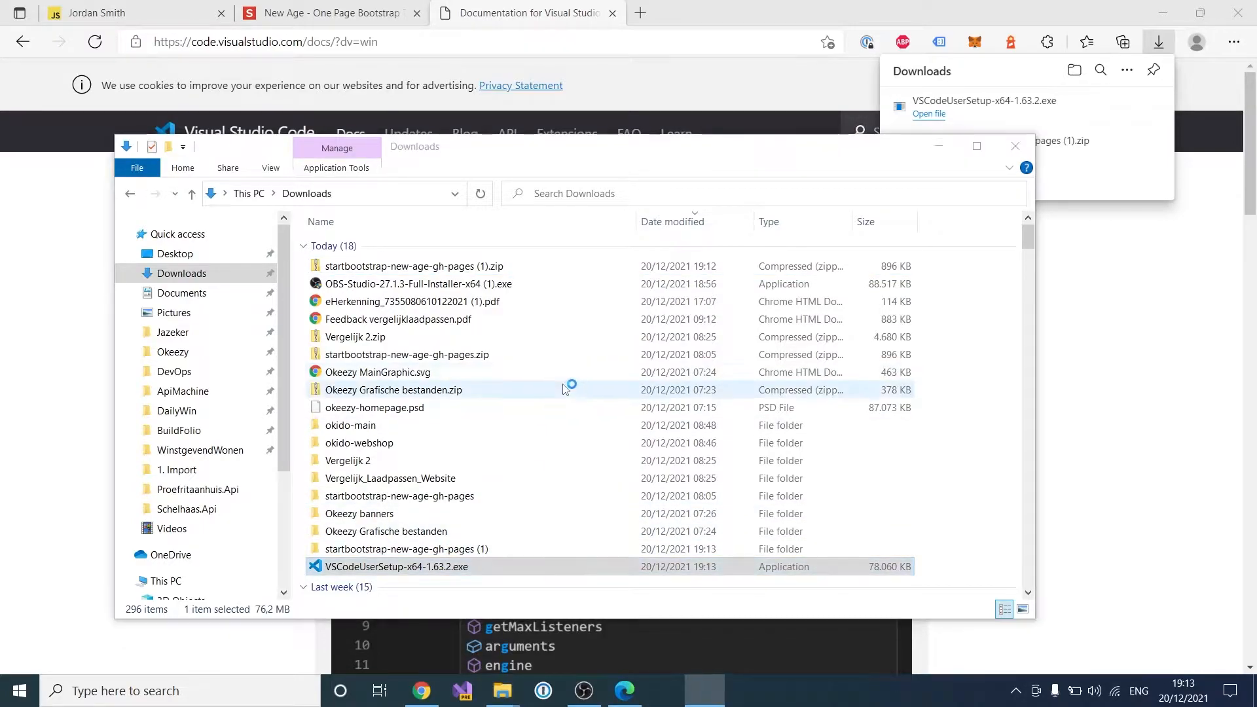
click(482, 457)
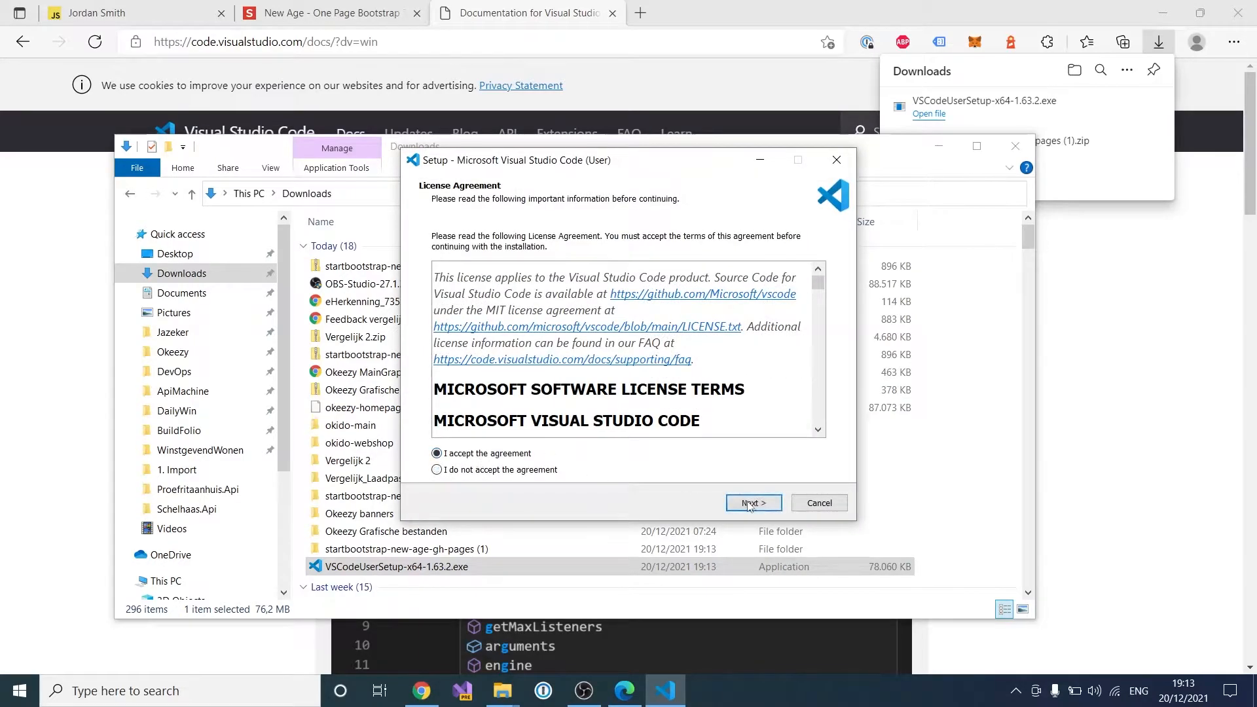
click(754, 503)
click(753, 503)
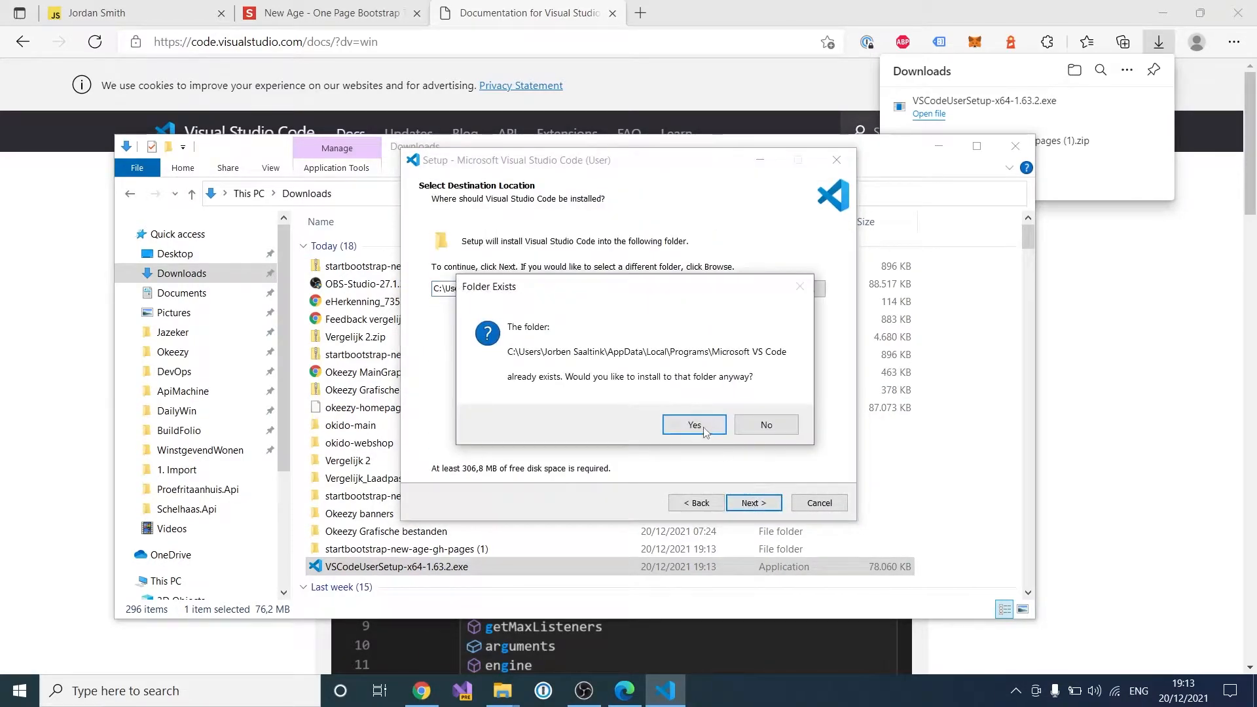
click(694, 425)
Step: Finish installing VS Code with default options, launch it, then minimize it back to Edge
click(755, 504)
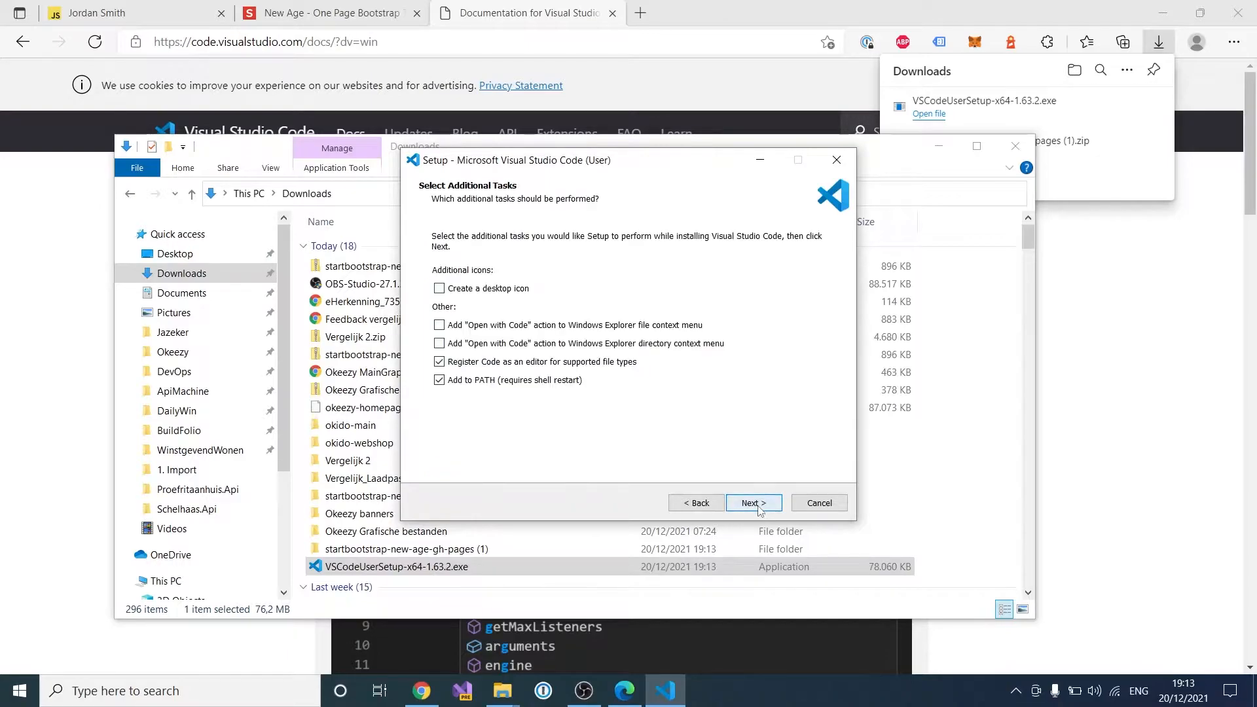
click(753, 503)
click(754, 504)
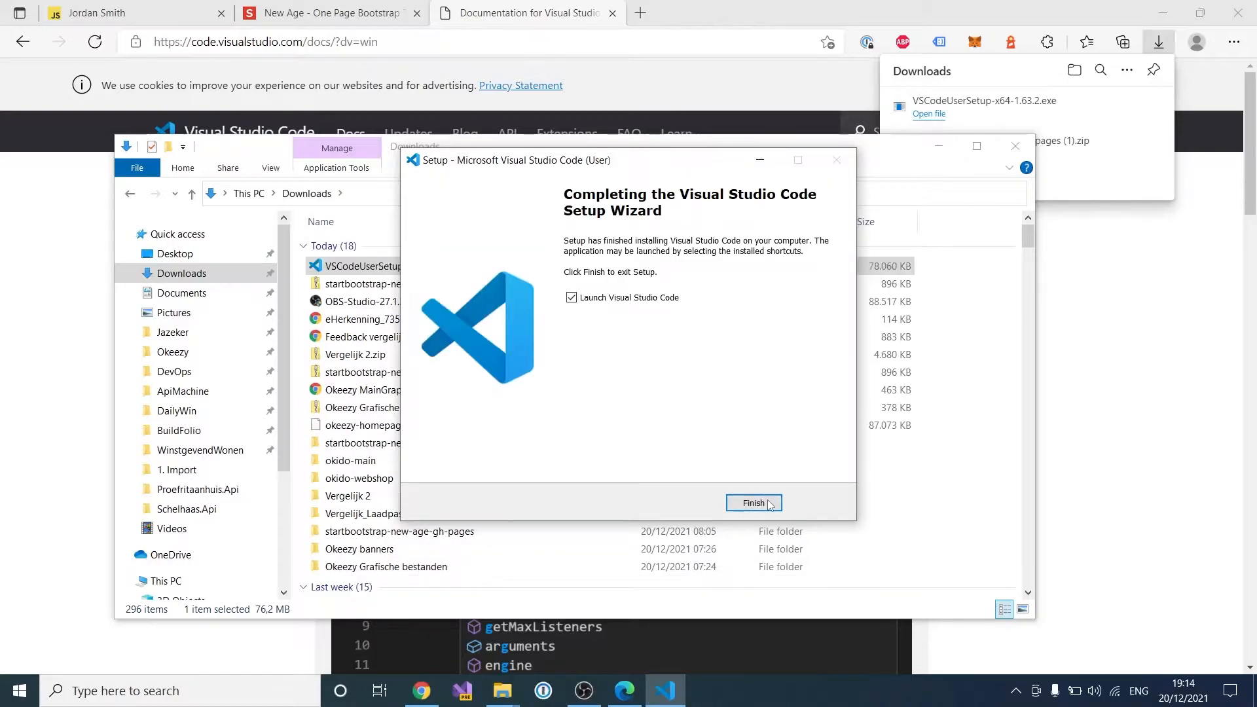
click(766, 505)
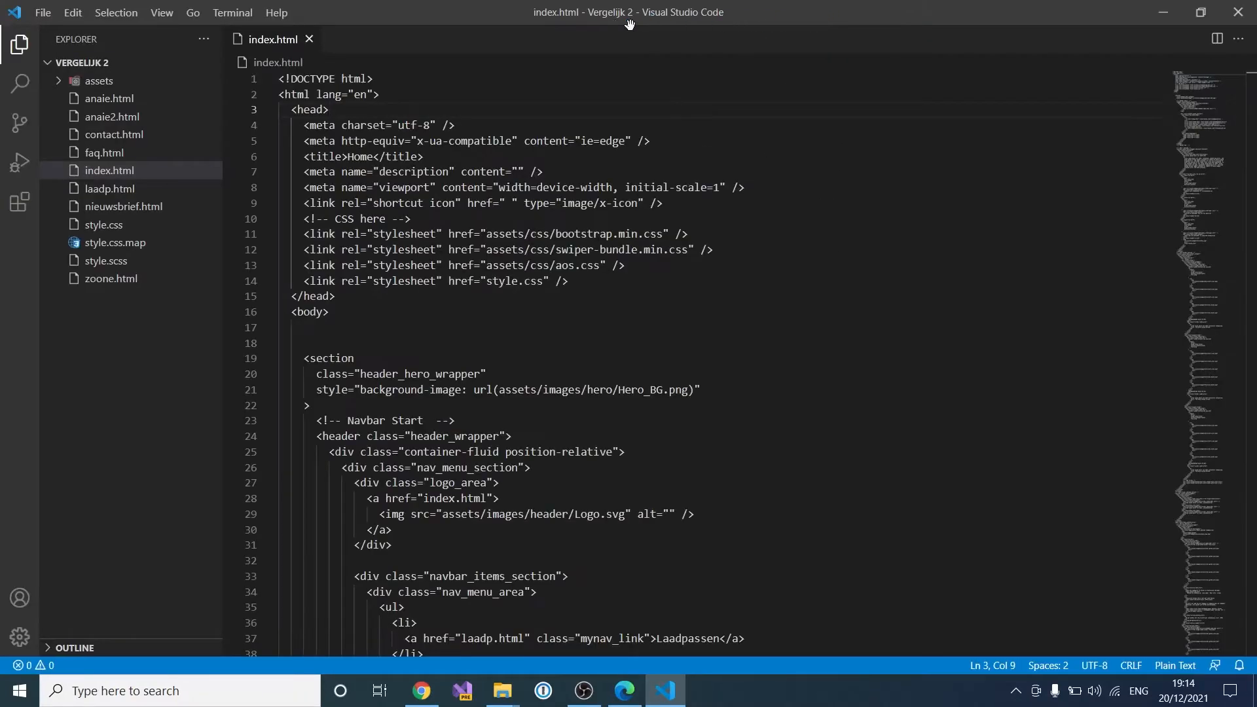
click(1163, 11)
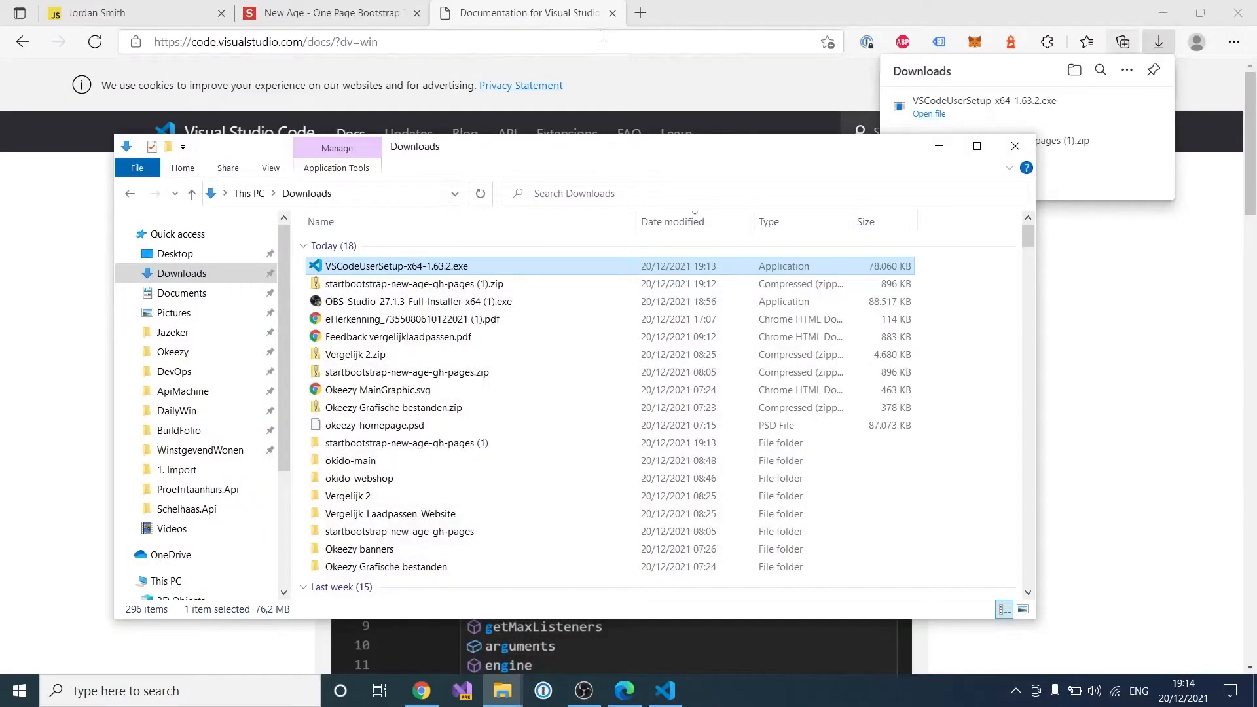
click(644, 16)
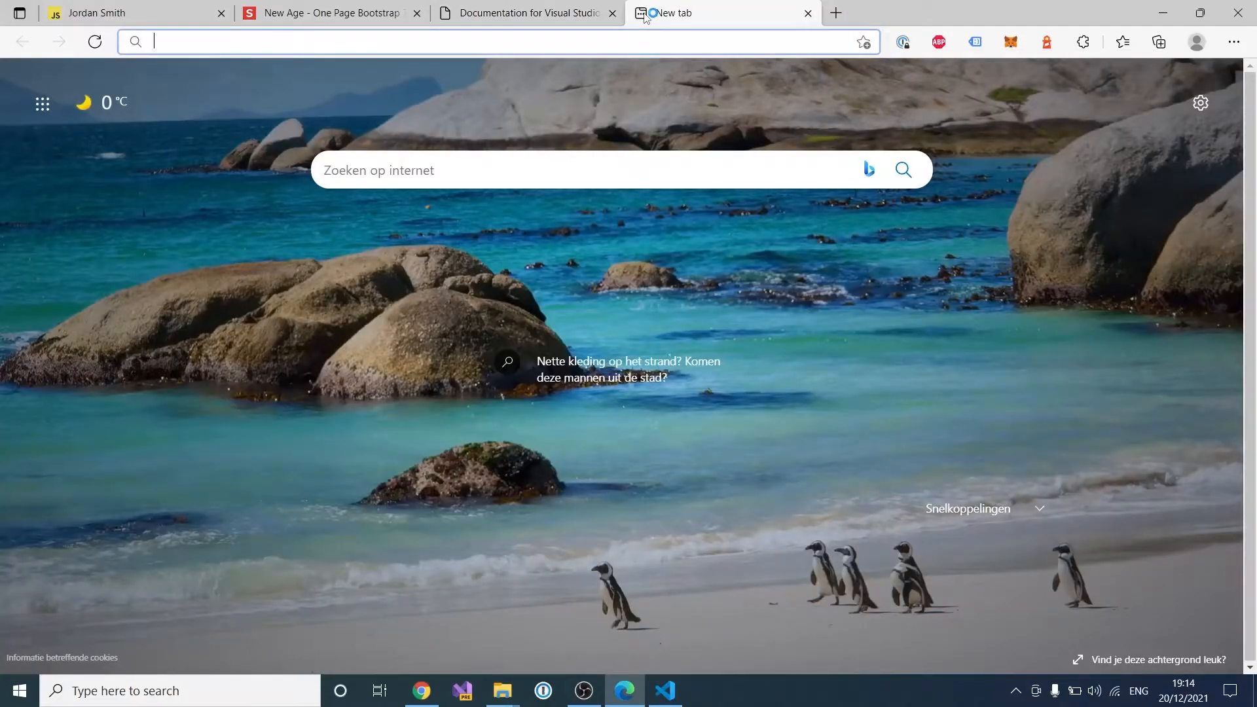
Step: Download SourceTreeSetup-3.4.7.exe from sourcetreeapp.com after accepting Atlassian's license, and show it in its folder
text(source )
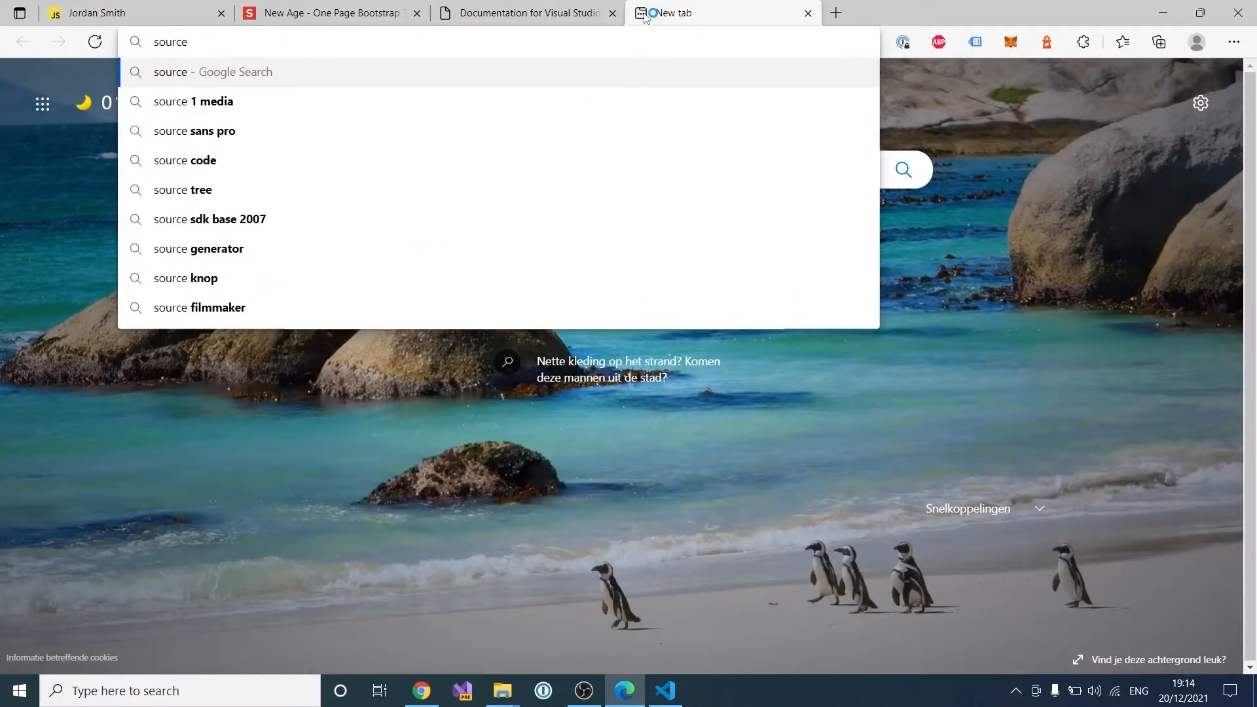
text(tree )
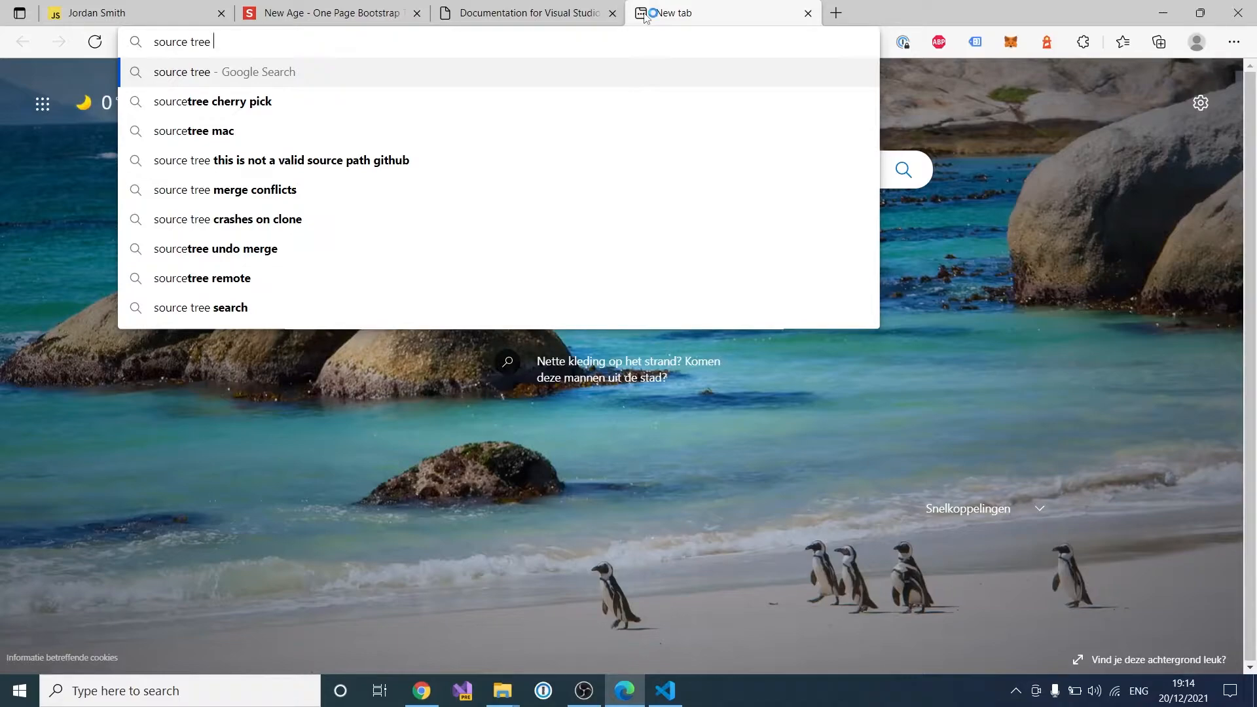
text(download)
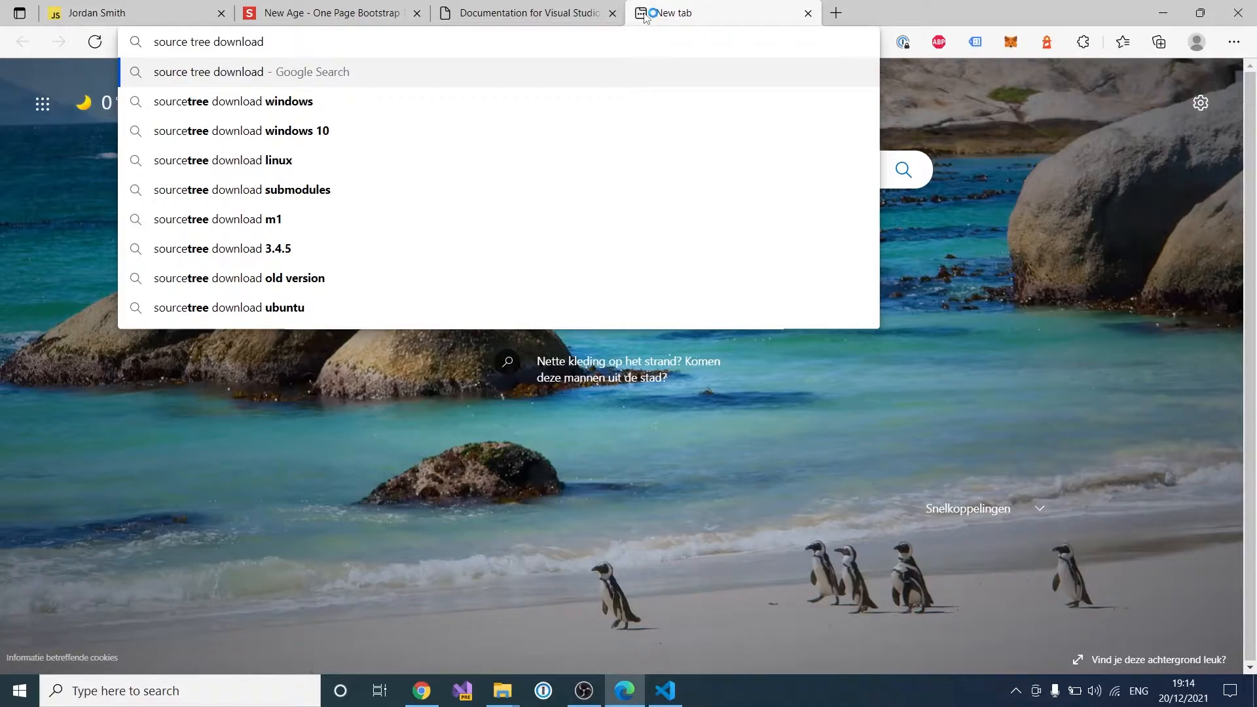
key(Return)
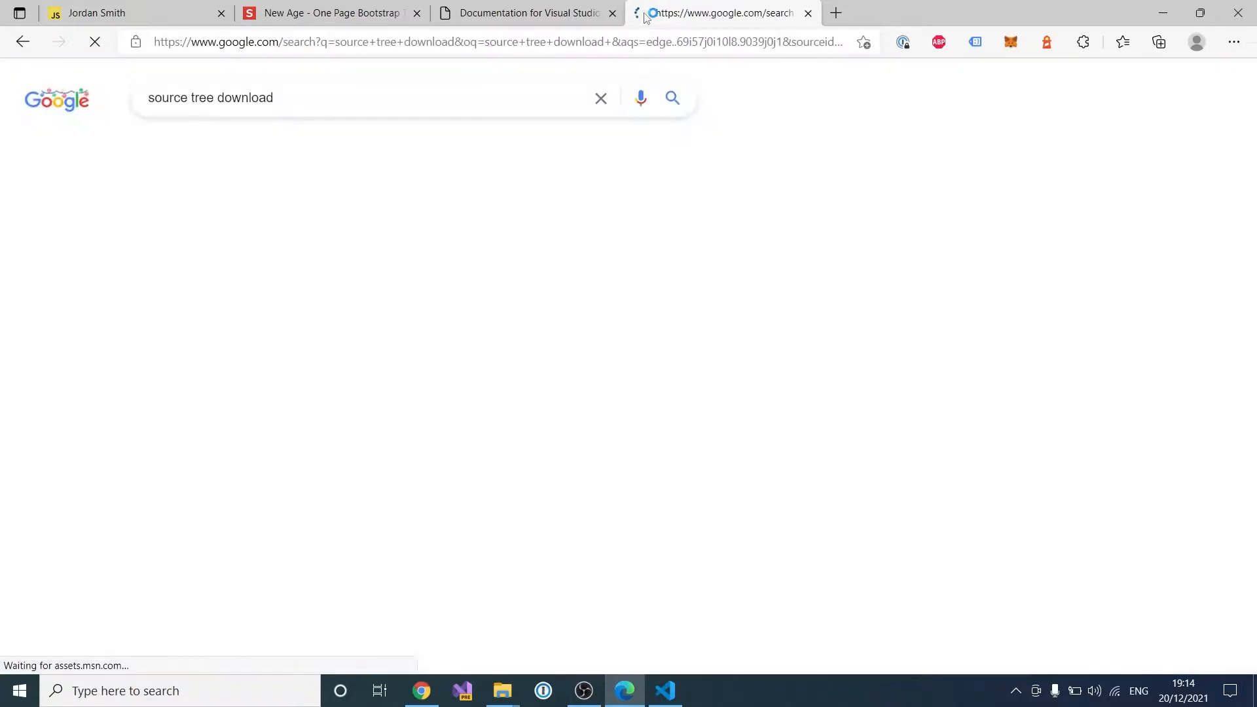
click(295, 270)
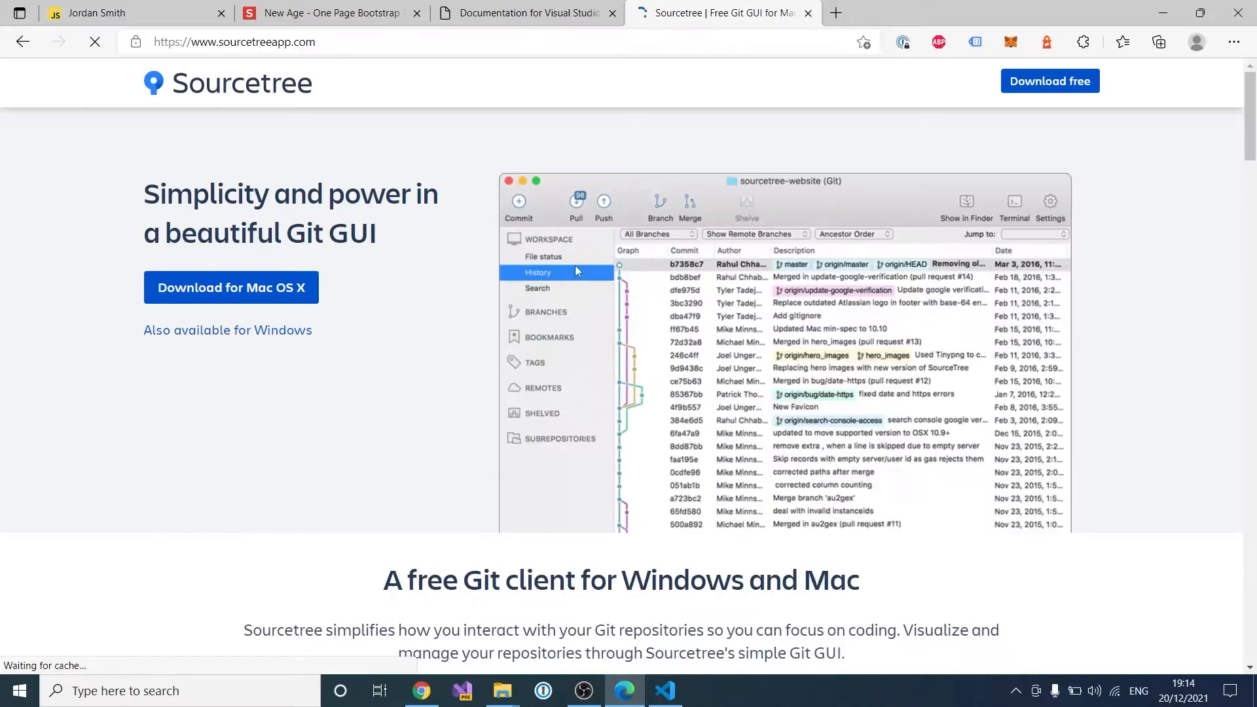
click(234, 288)
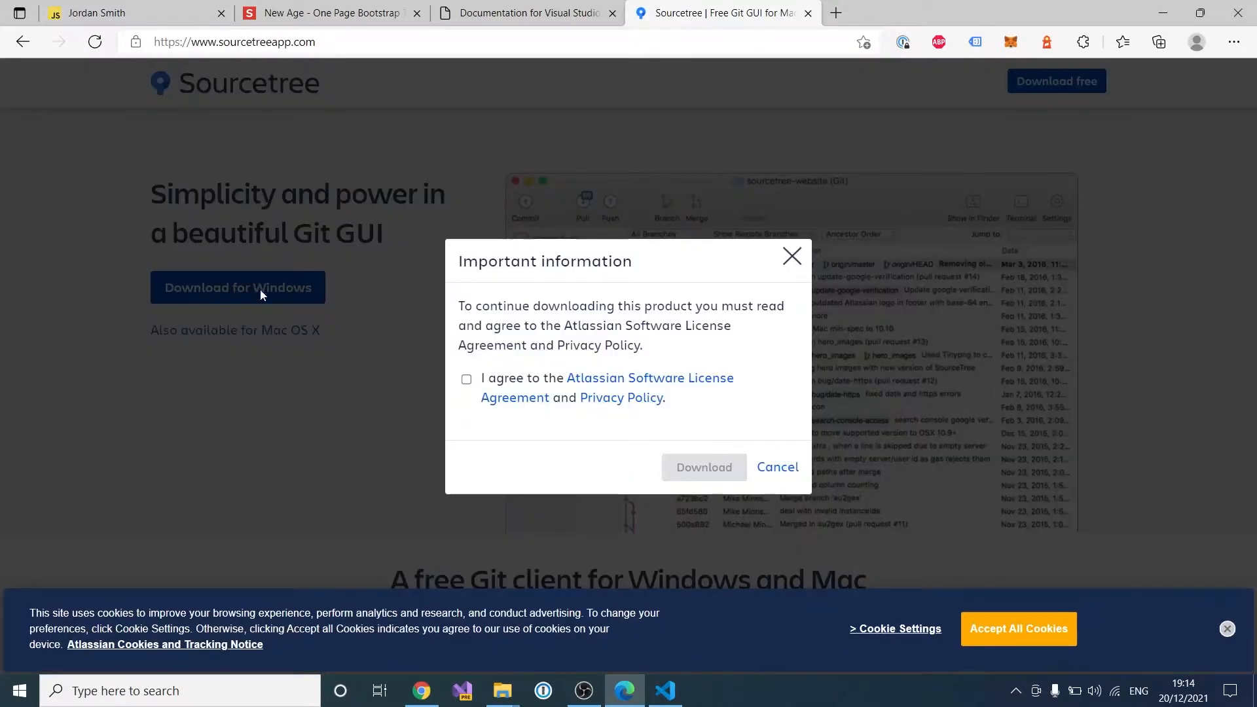
click(467, 381)
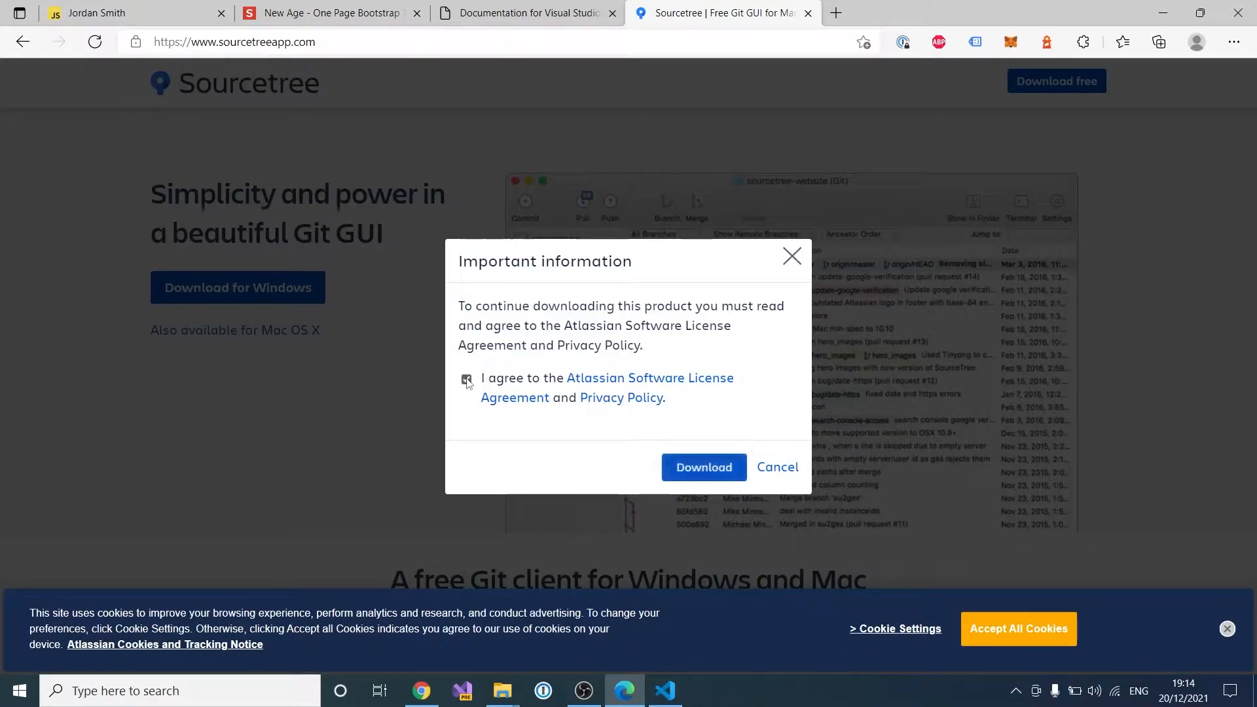
click(701, 468)
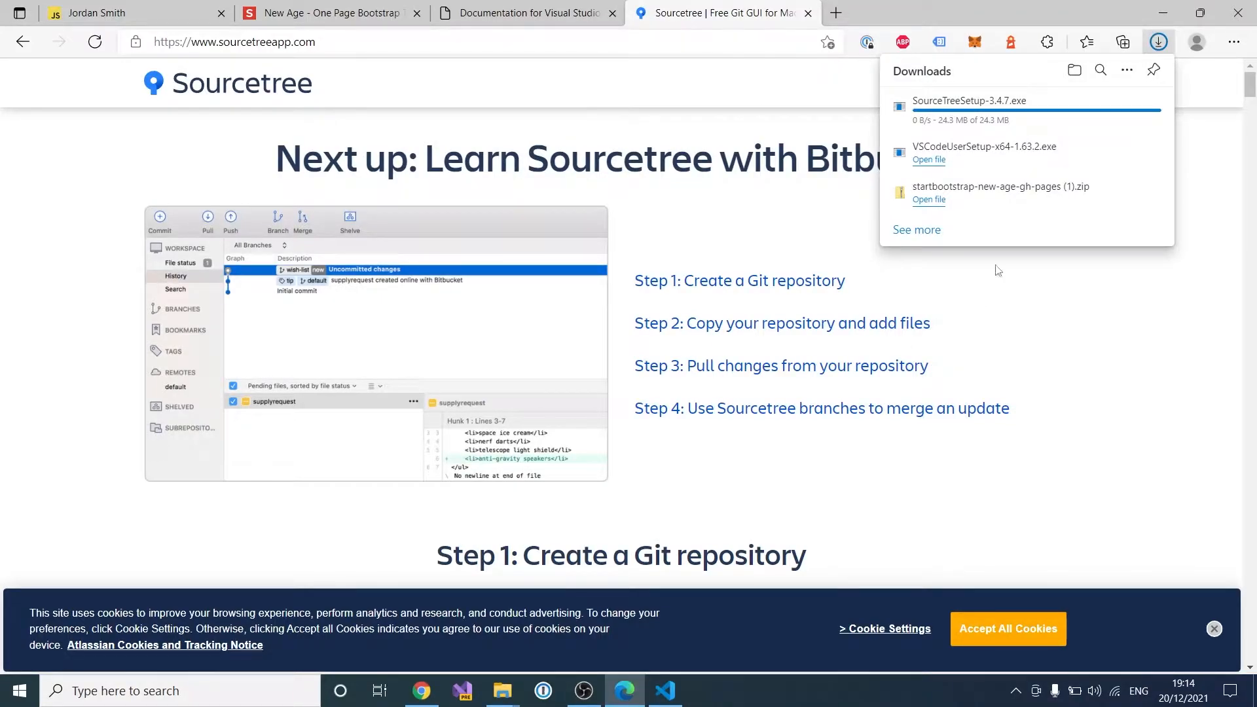
click(1103, 105)
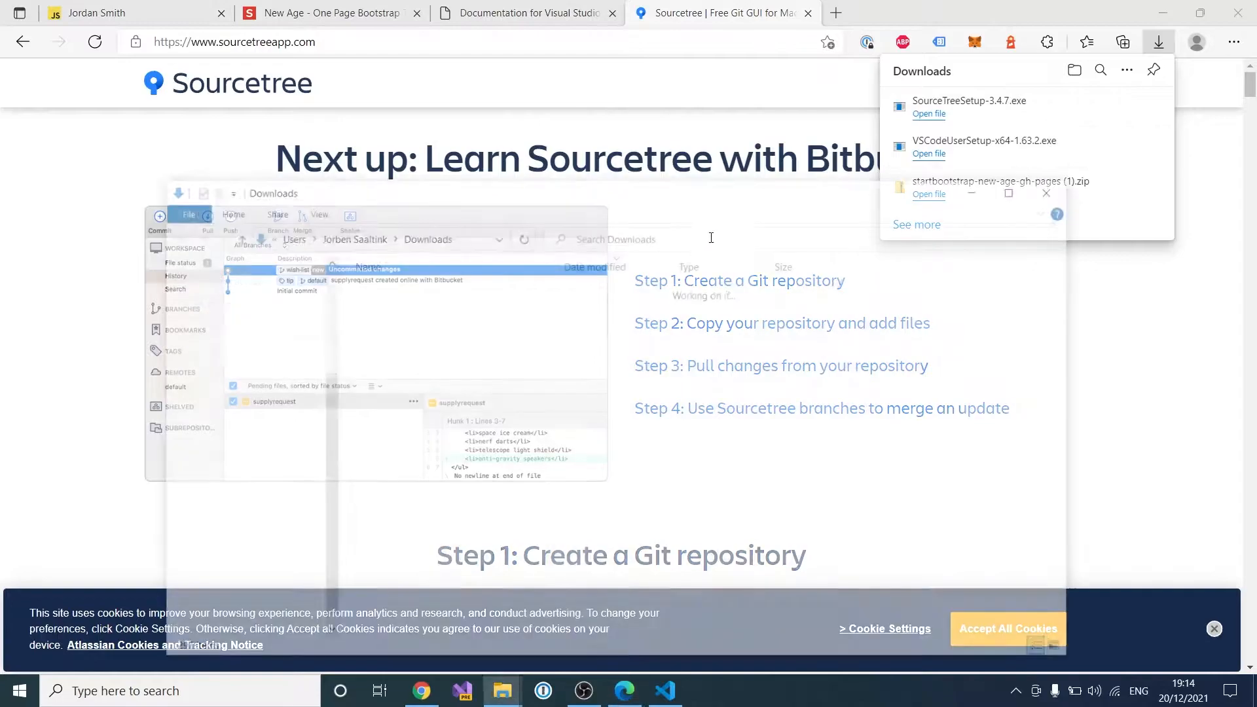
Step: Run SourceTreeSetup-3.4.7.exe from Downloads, then open a fresh Edge tab
double_click(463, 307)
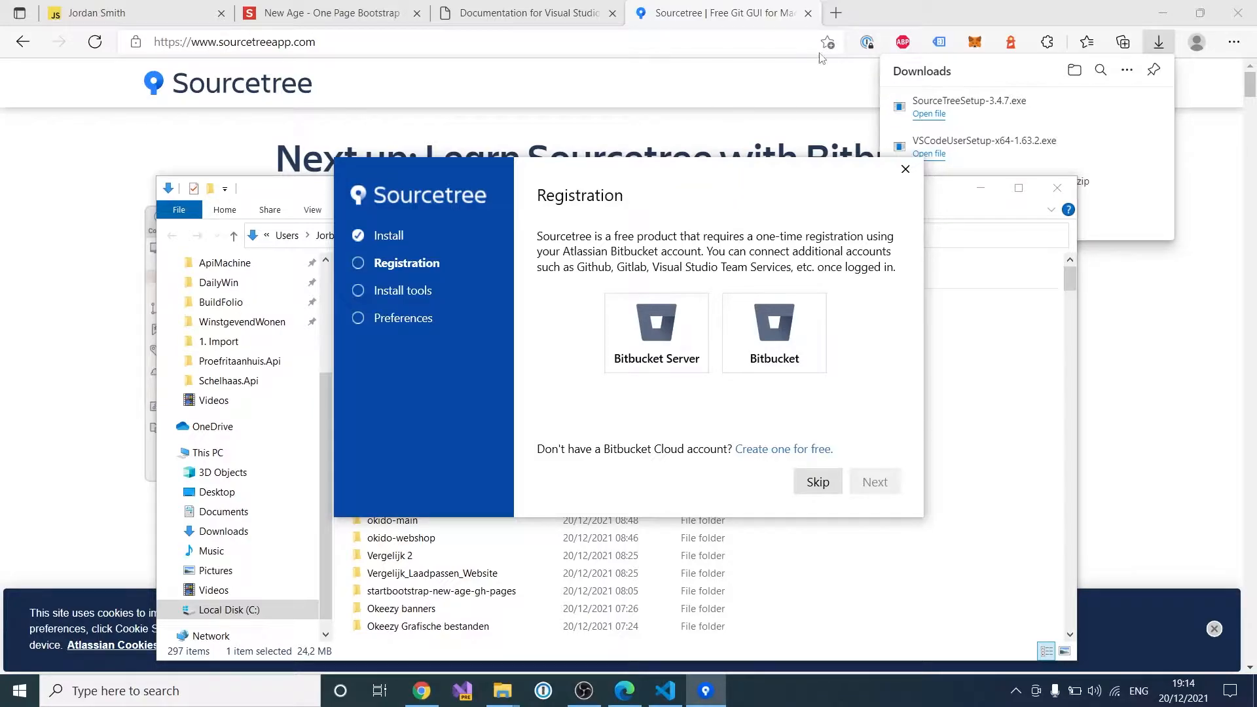
click(836, 13)
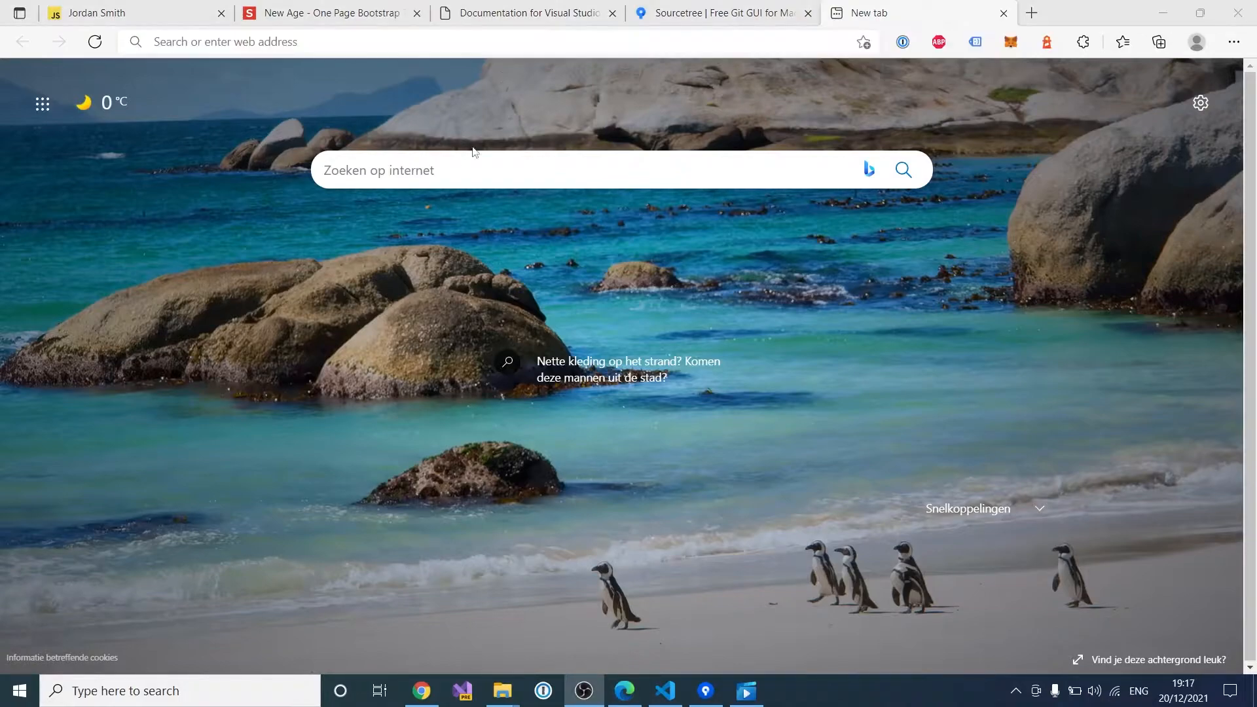
Step: Go to bitbucket.org and start the free account sign-up
click(351, 43)
text(bitbucket.org)
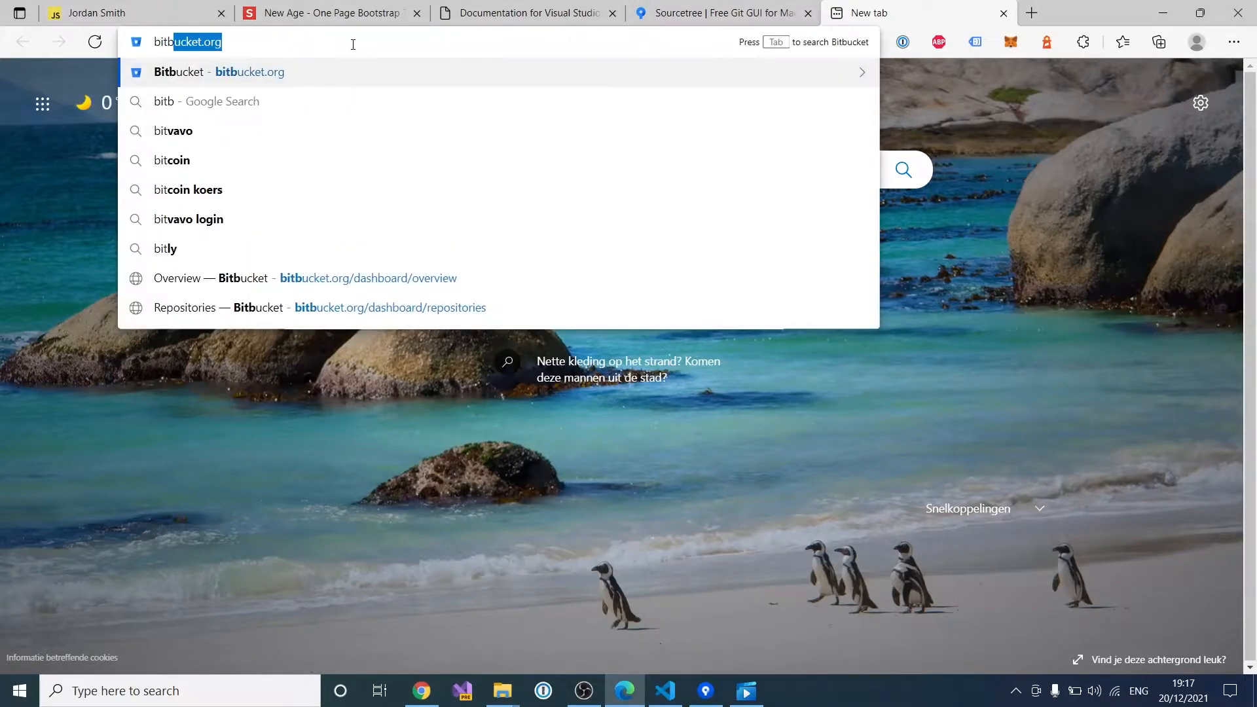
key(Return)
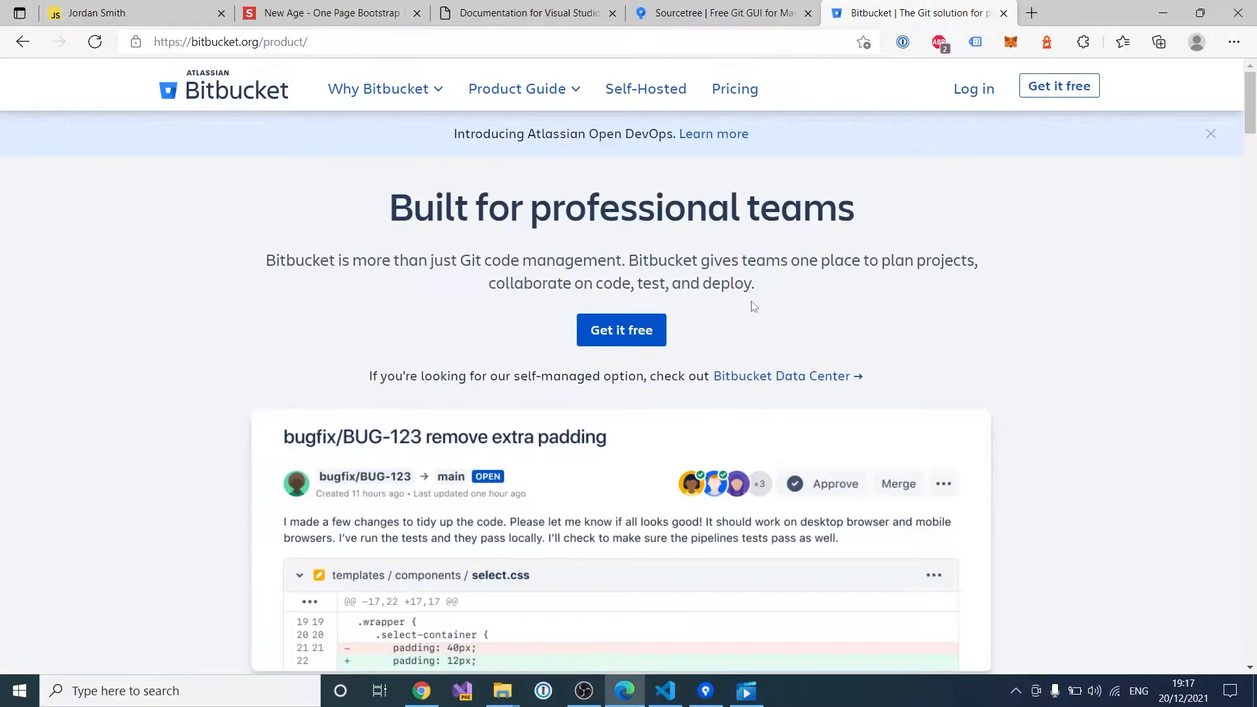
click(625, 337)
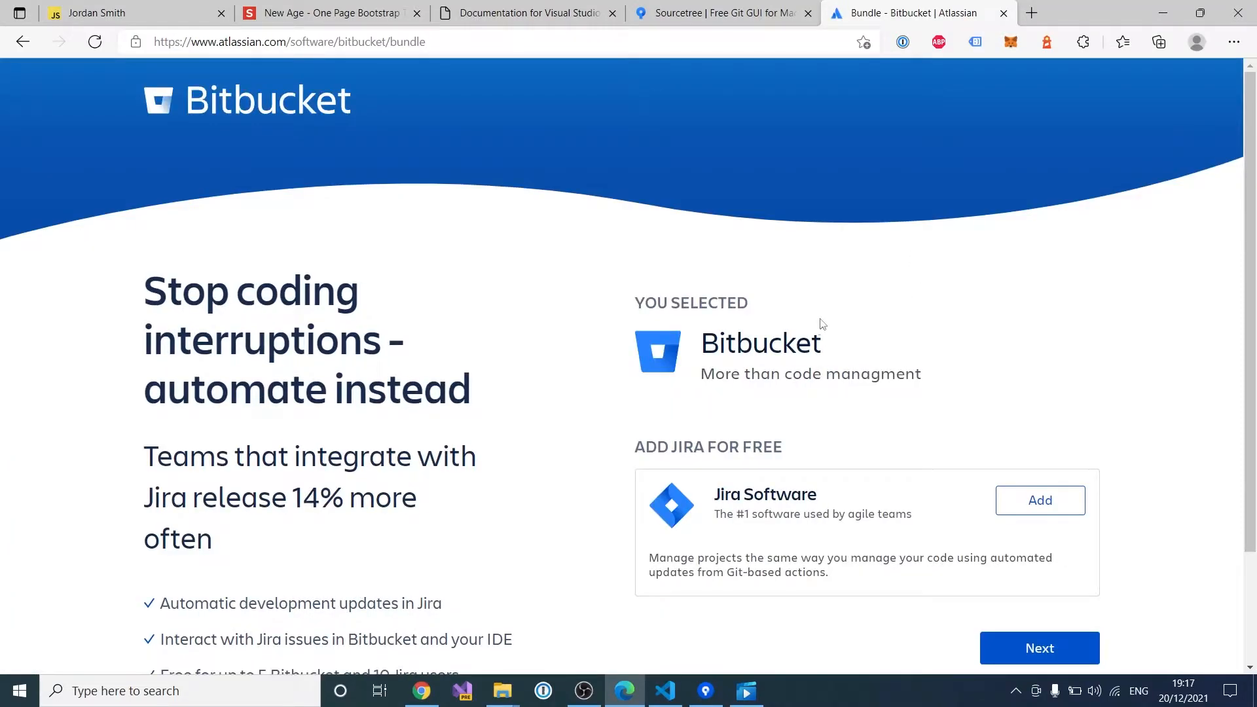
scroll(821, 323, down, 2)
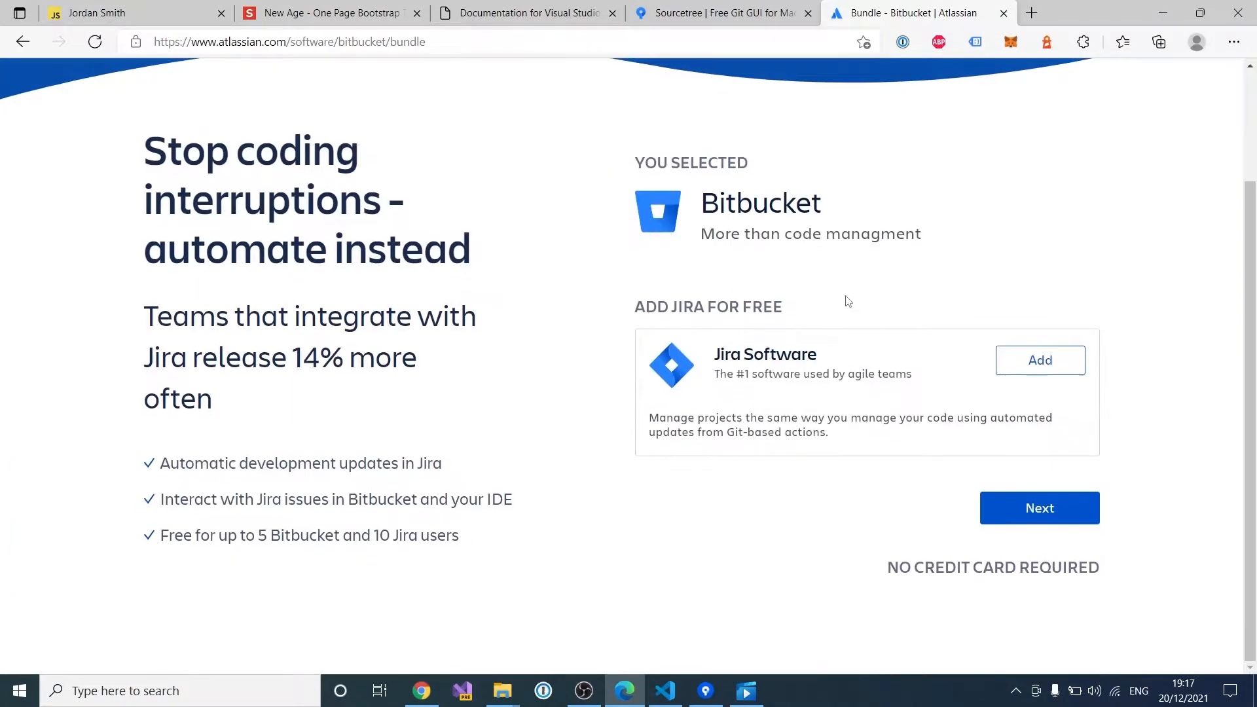
click(1073, 515)
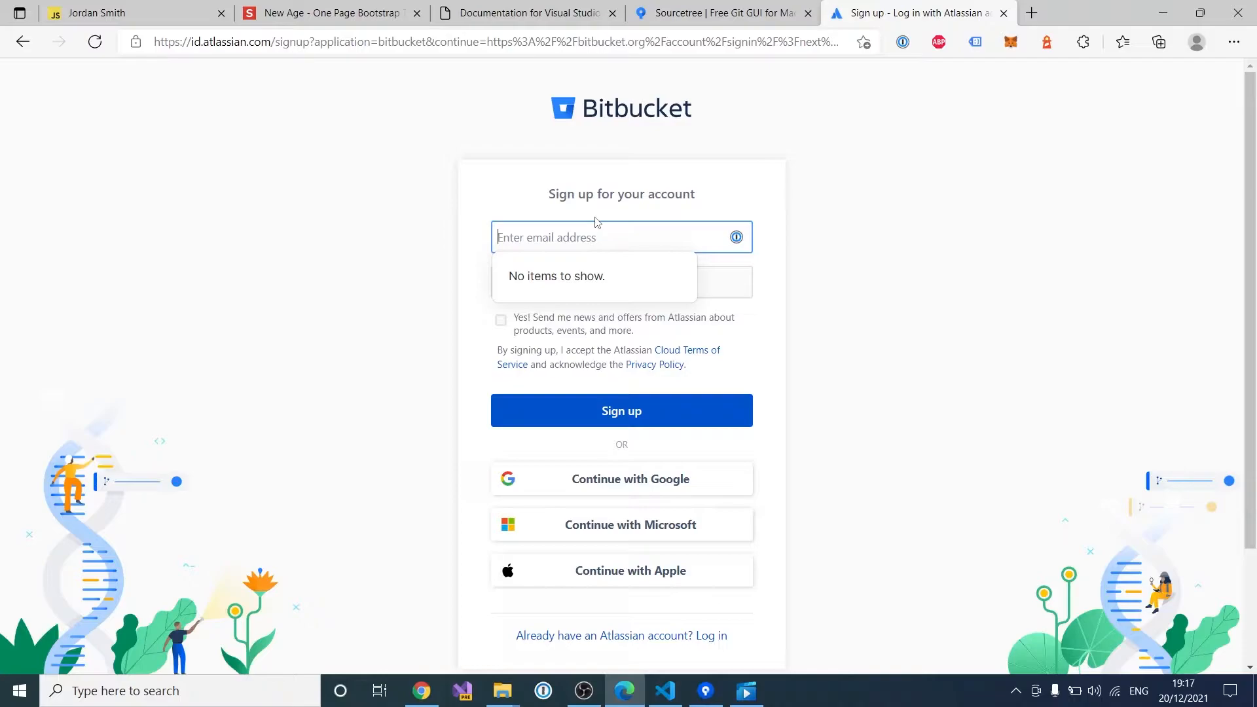
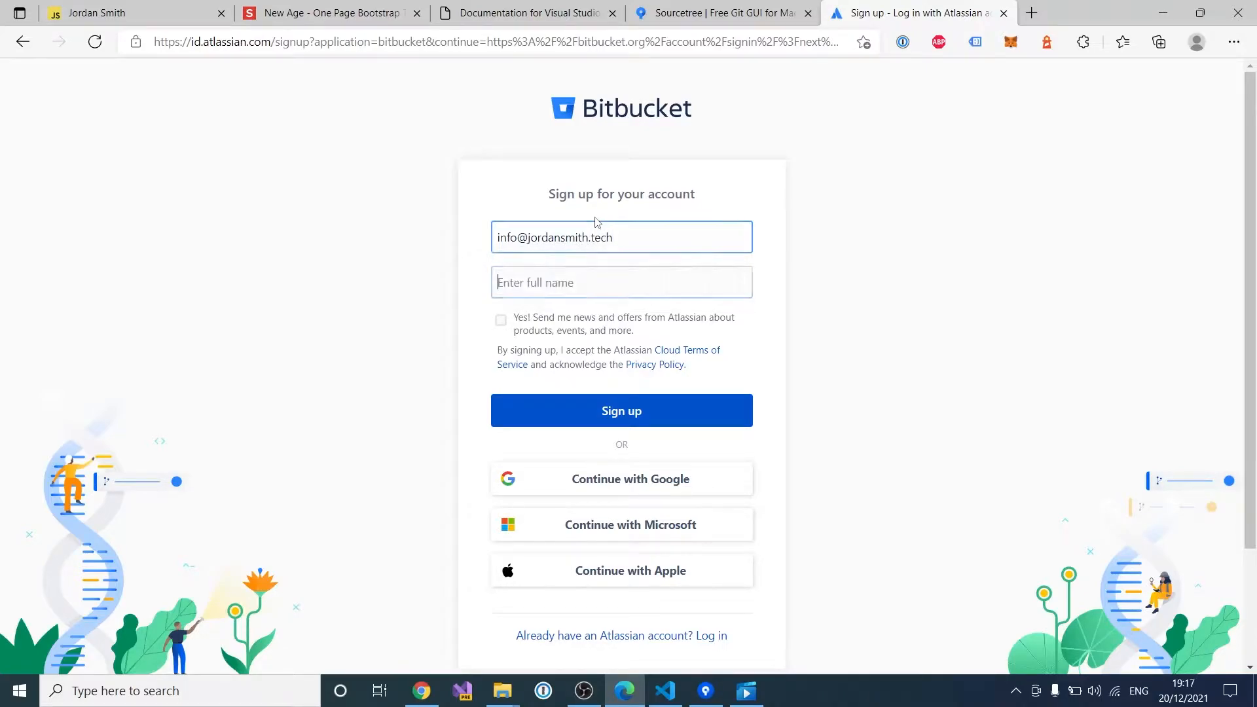
Step: Enter the account e-mail address and full name, and submit the Bitbucket sign-up
key(Tab)
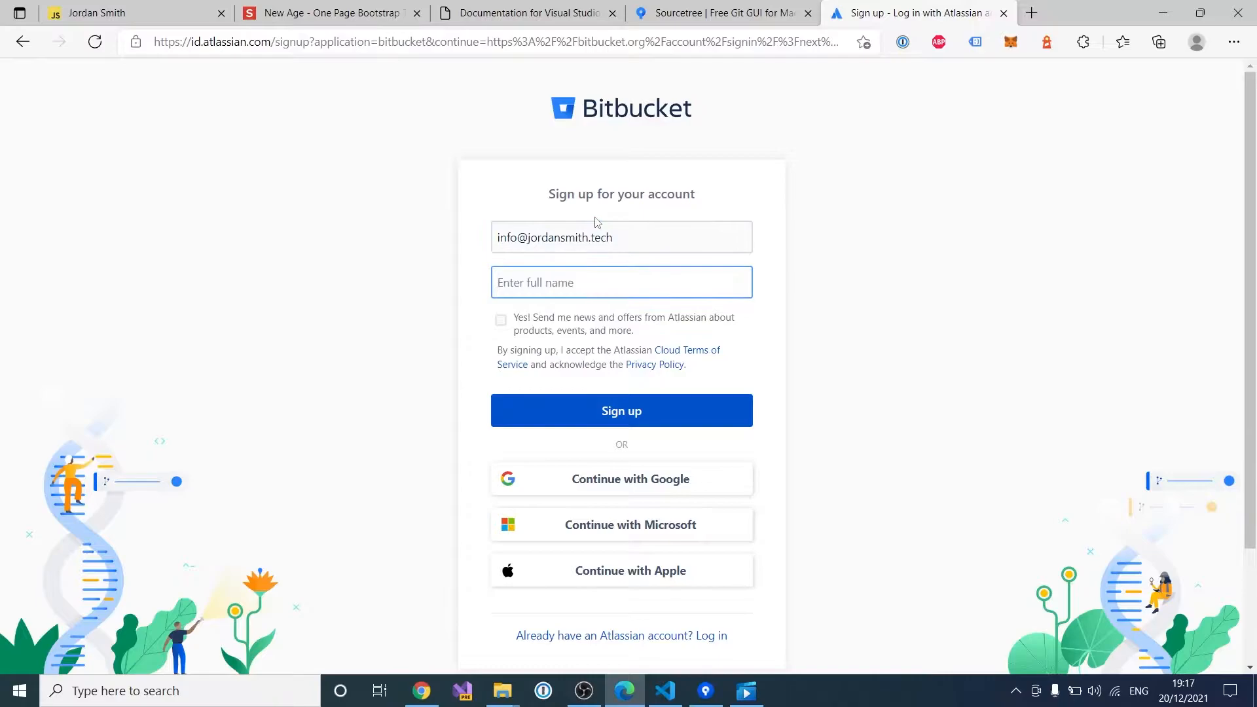
click(628, 412)
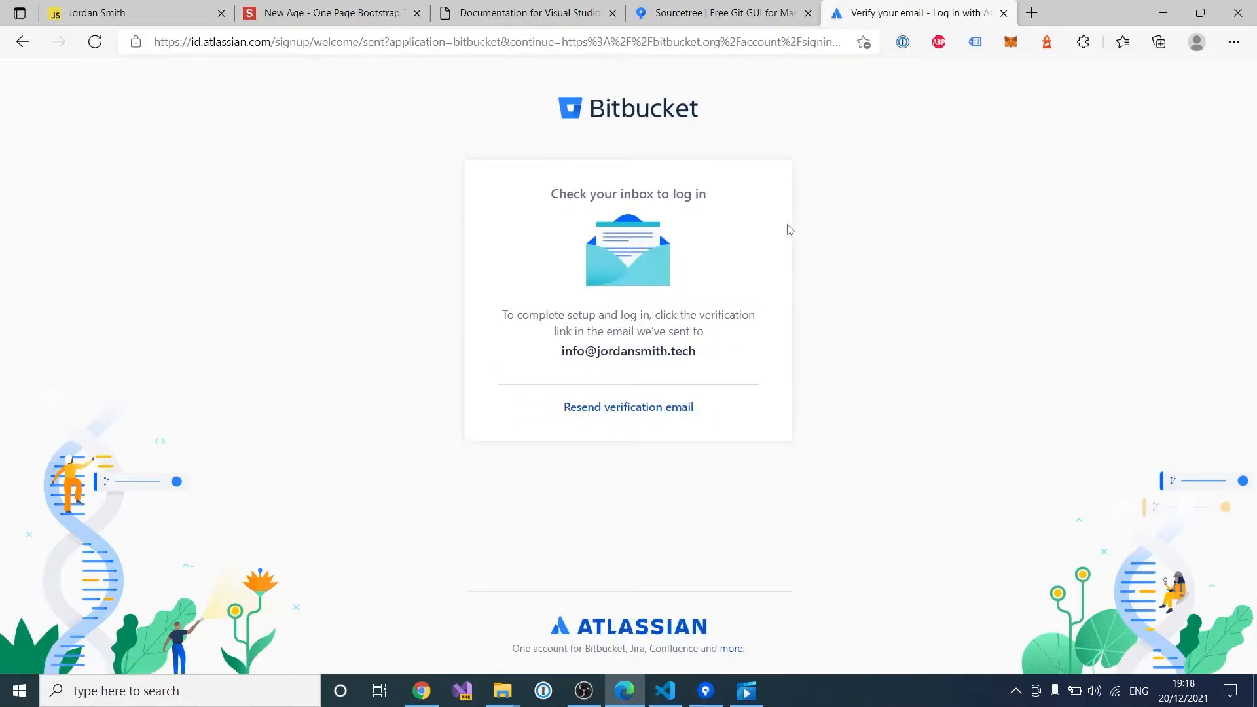
Step: Open the Bitbucket verification e-mail in STRATO Webmail and display its images
click(1032, 12)
text(web)
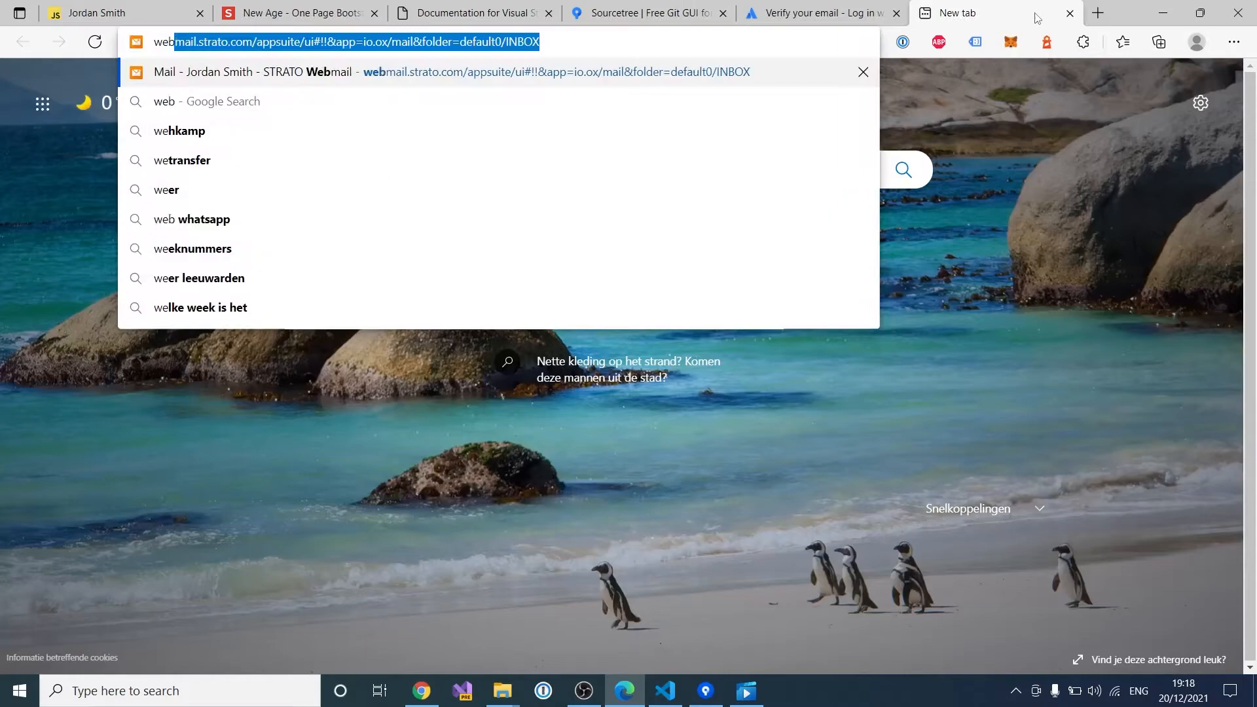
key(Return)
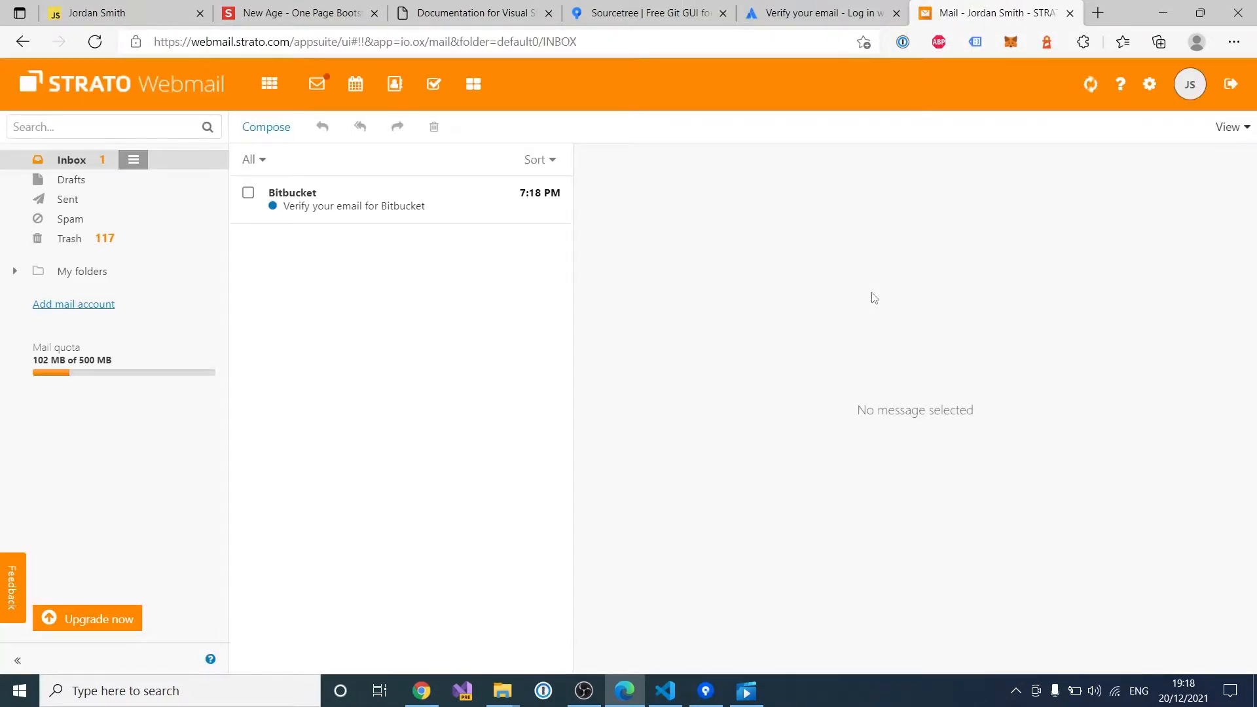
click(324, 213)
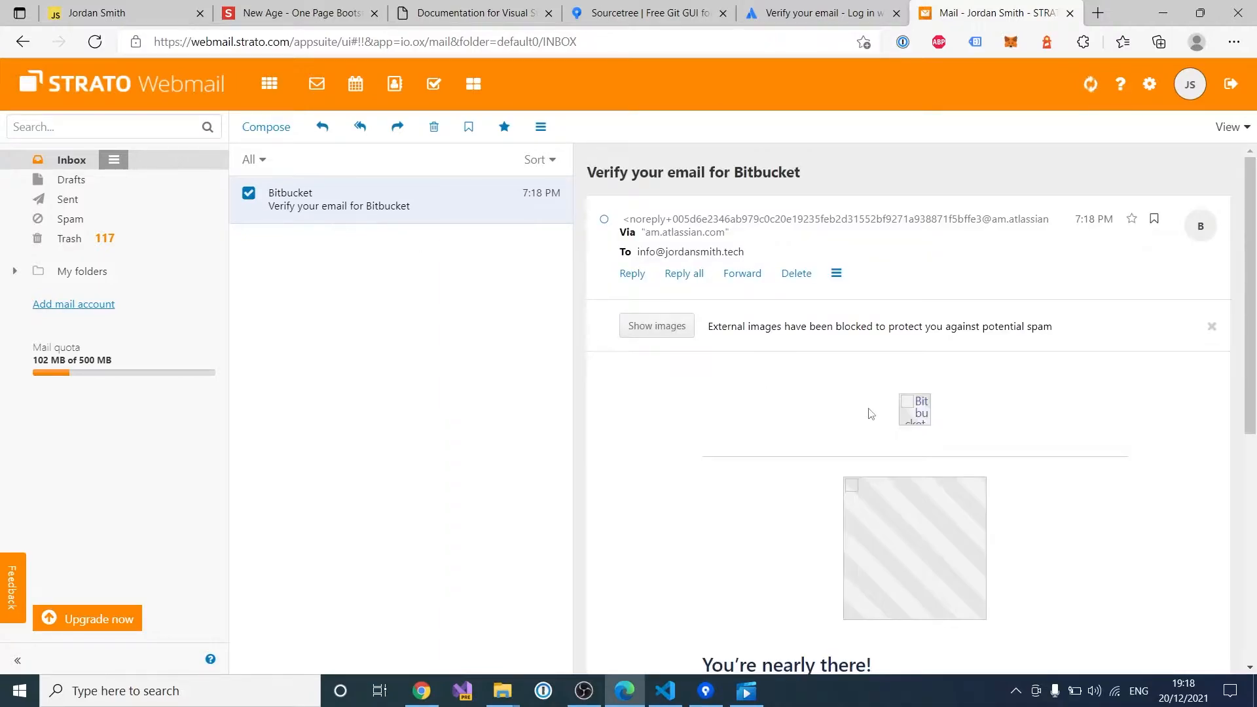
click(673, 327)
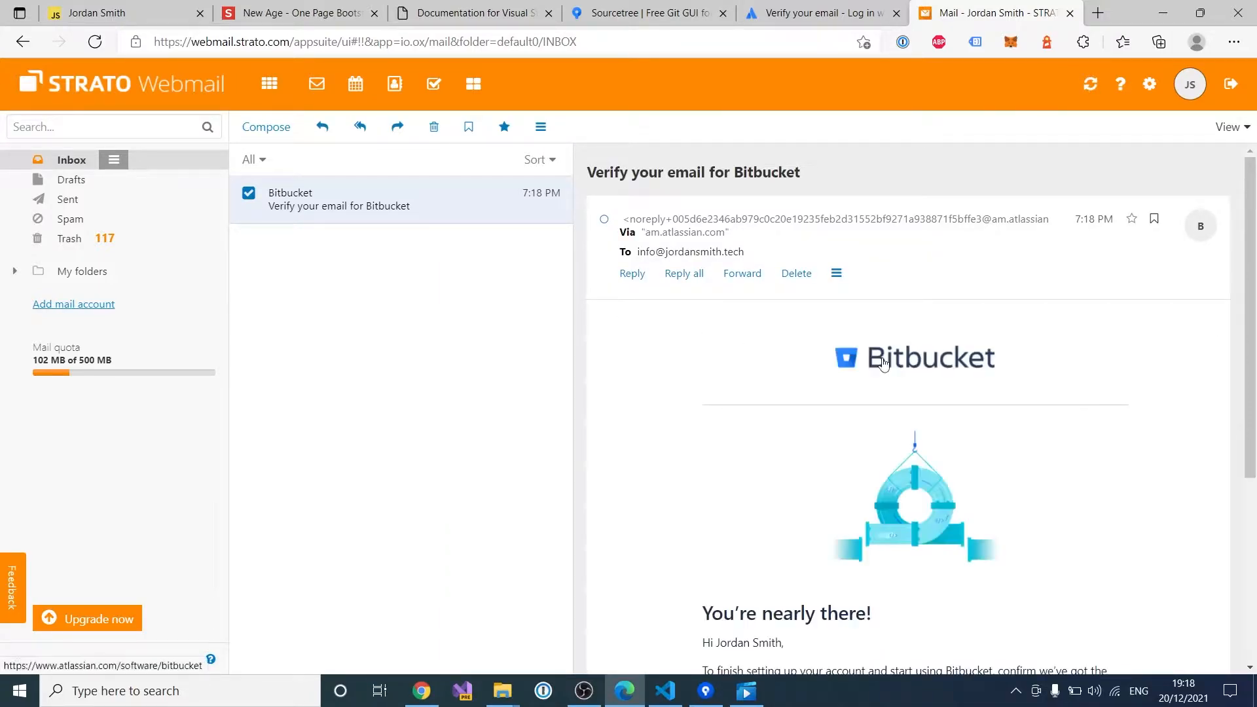
scroll(884, 364, down, 3)
Step: Verify the e-mail, set the suggested password, save the login and finish the Atlassian account setup
click(762, 495)
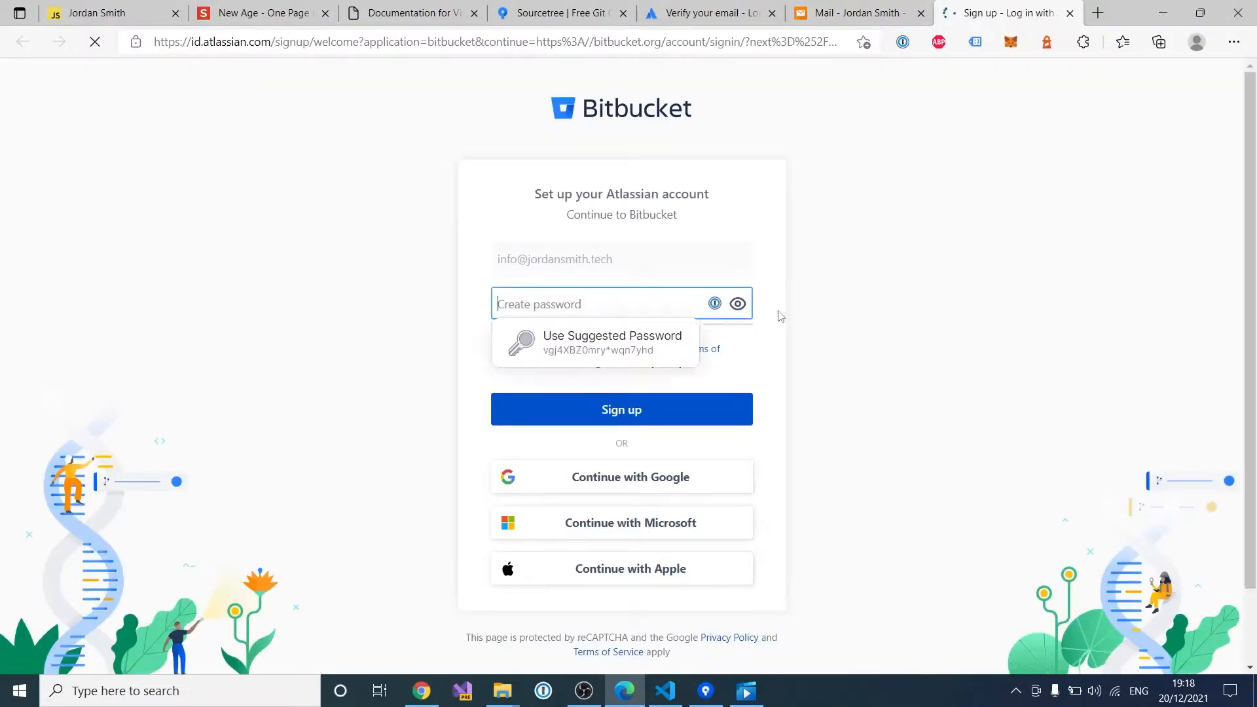
key(Down)
key(Return)
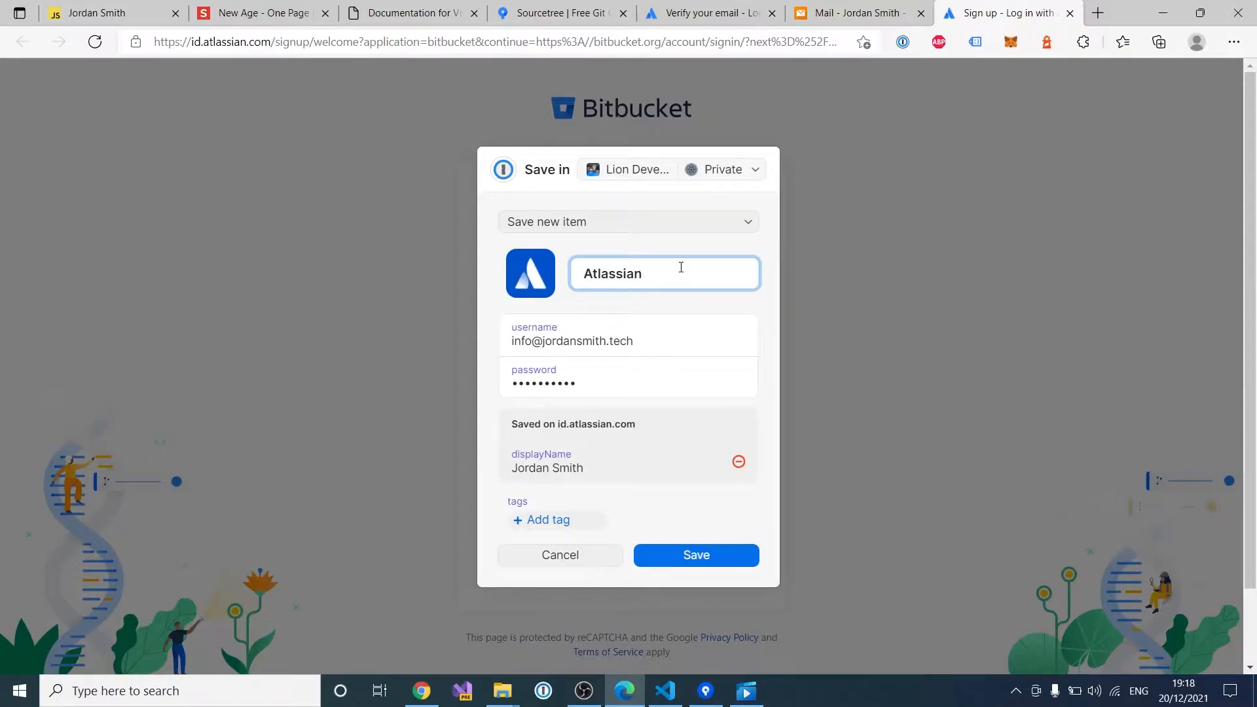
text(tbucket Tutorial account)
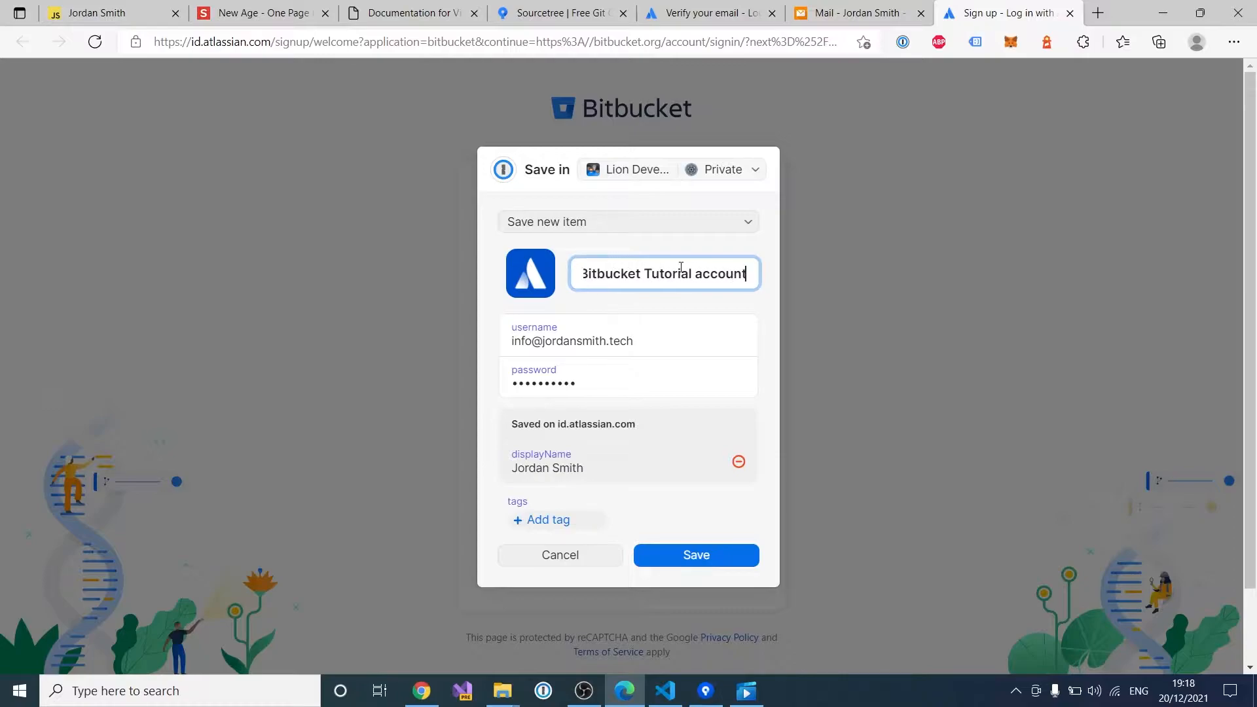
click(717, 550)
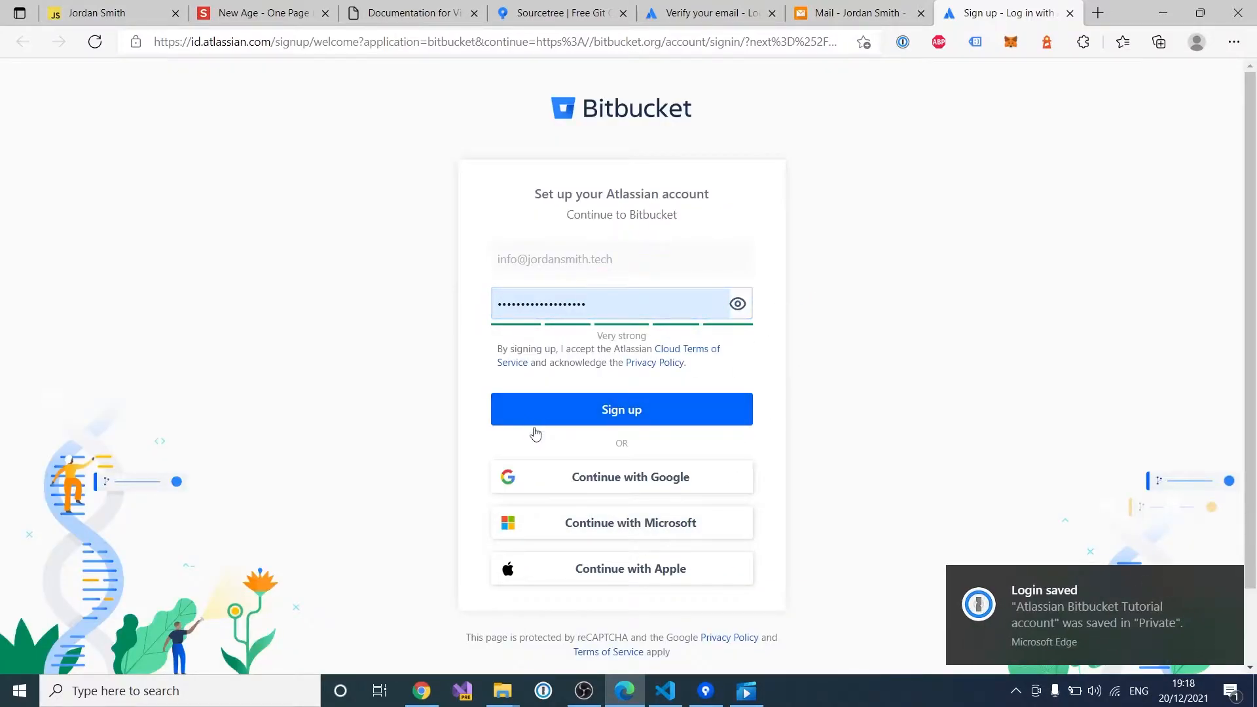
click(606, 414)
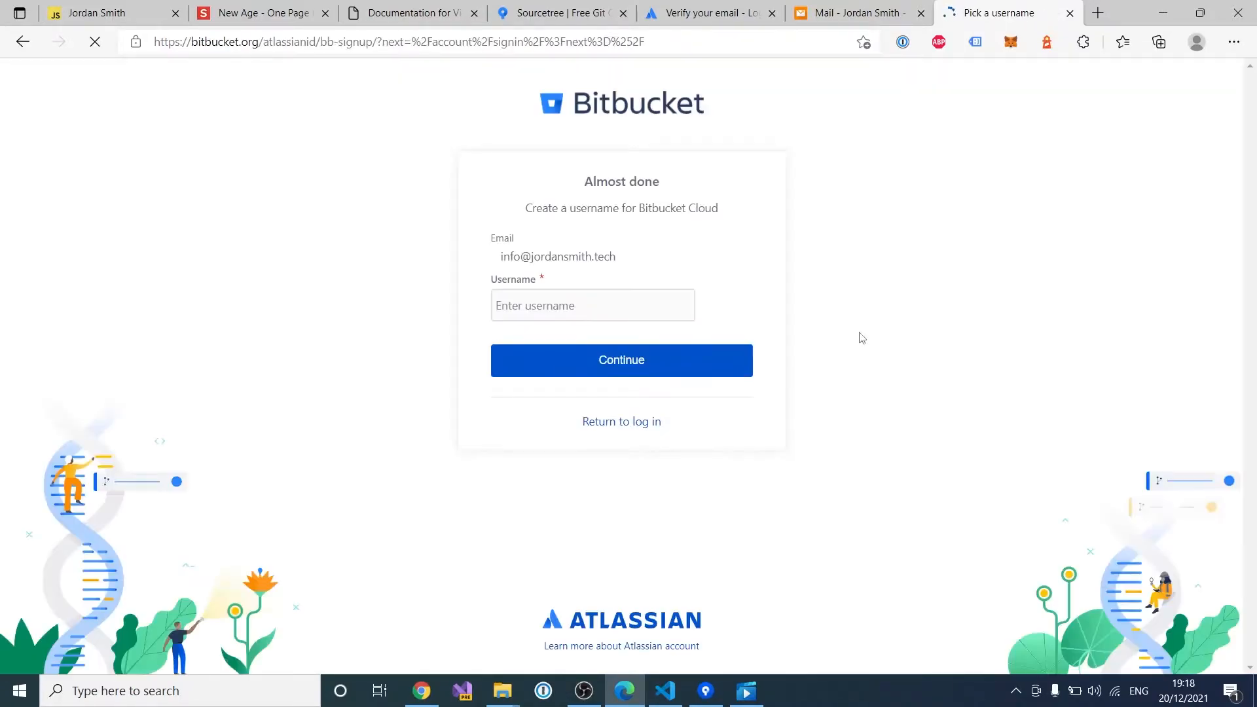
Step: Enter a Bitbucket username, append 'tech' after it's flagged as taken, and submit it
click(641, 307)
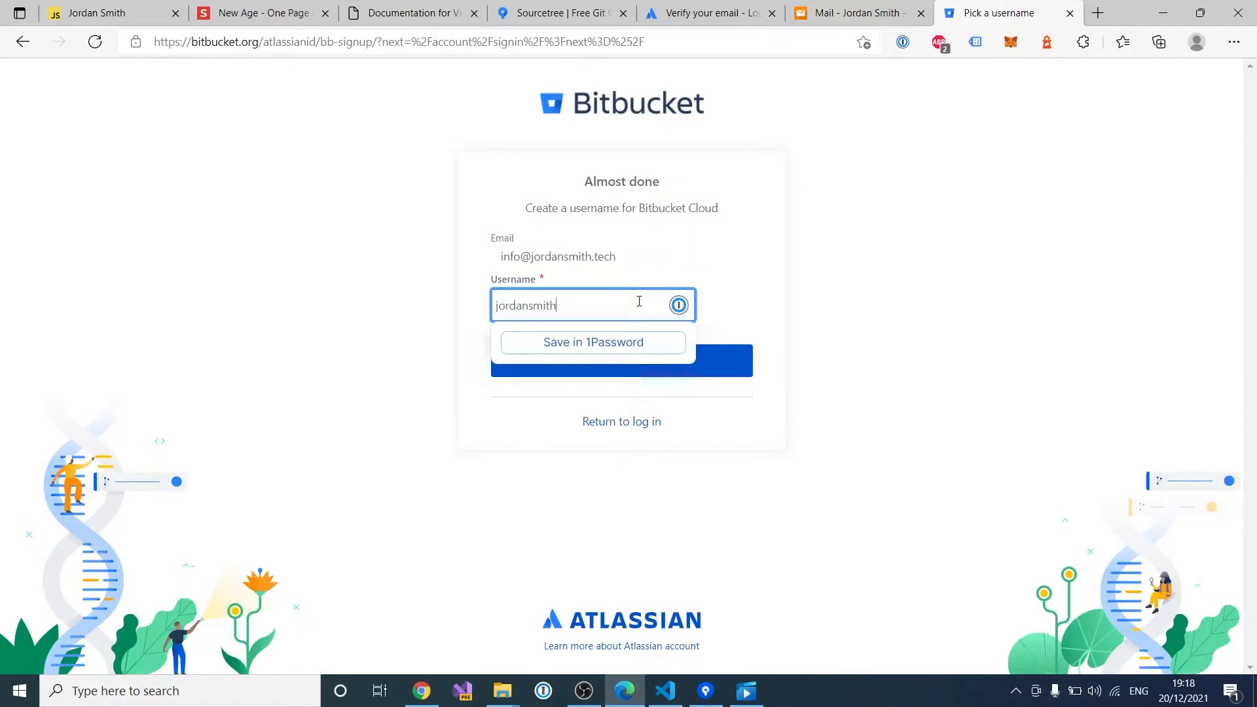
click(726, 357)
click(527, 301)
text(tec)
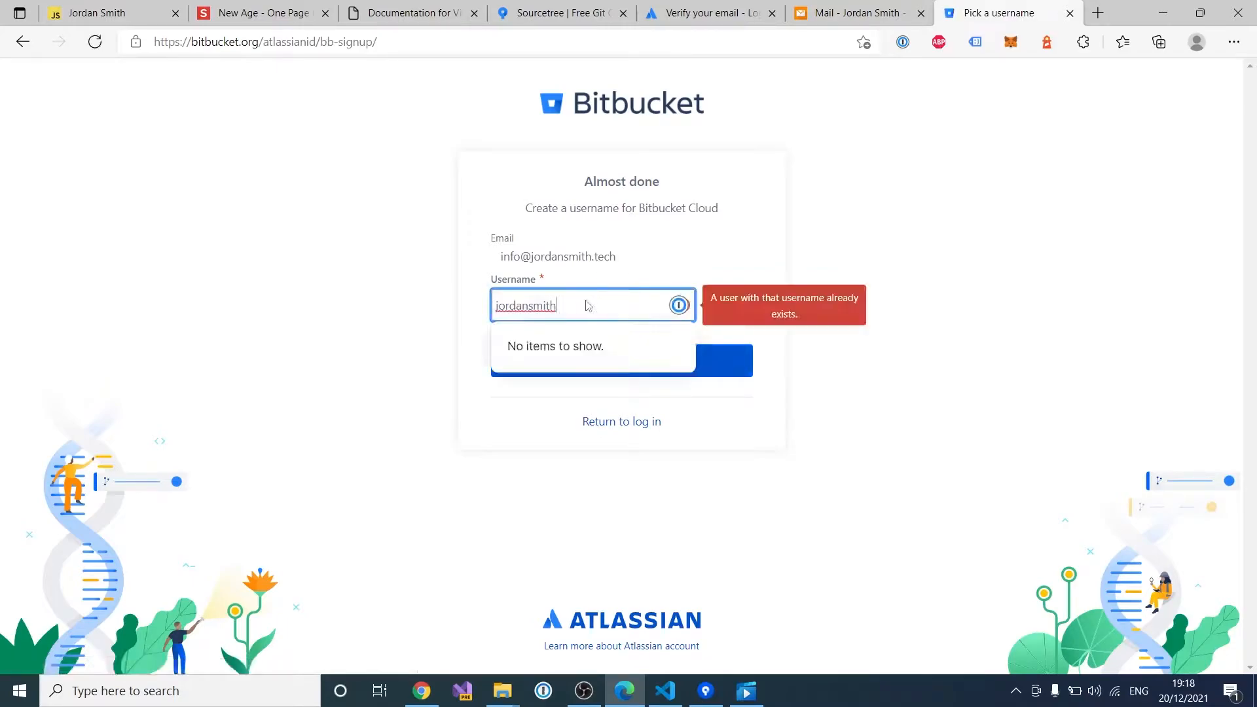
text(h)
click(659, 248)
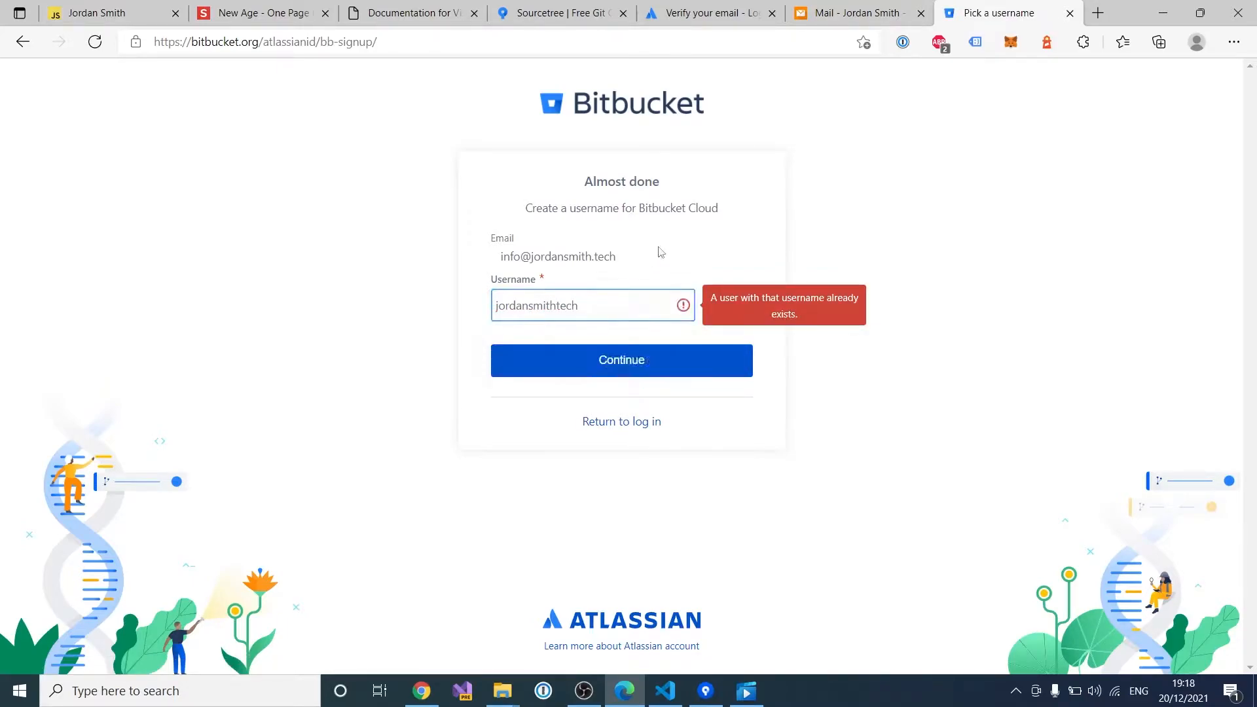
click(658, 365)
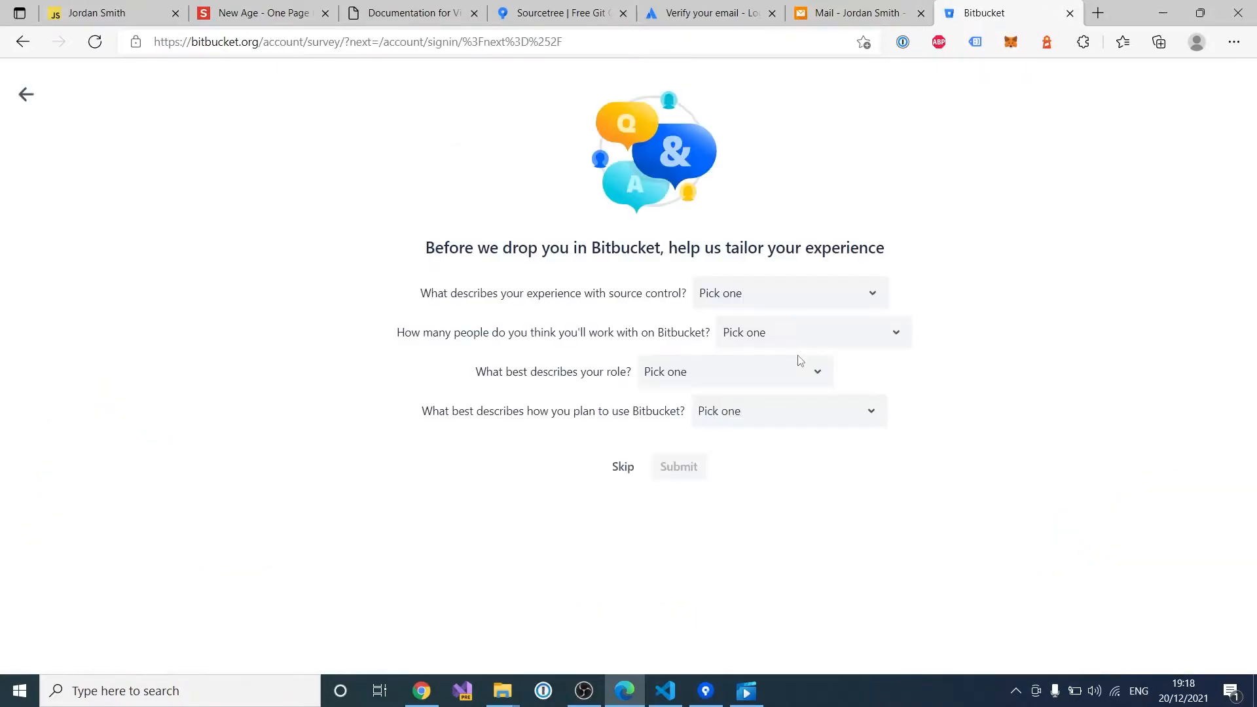
Step: Skip the Bitbucket onboarding survey and open the sidebar's Create options on the dashboard
click(623, 468)
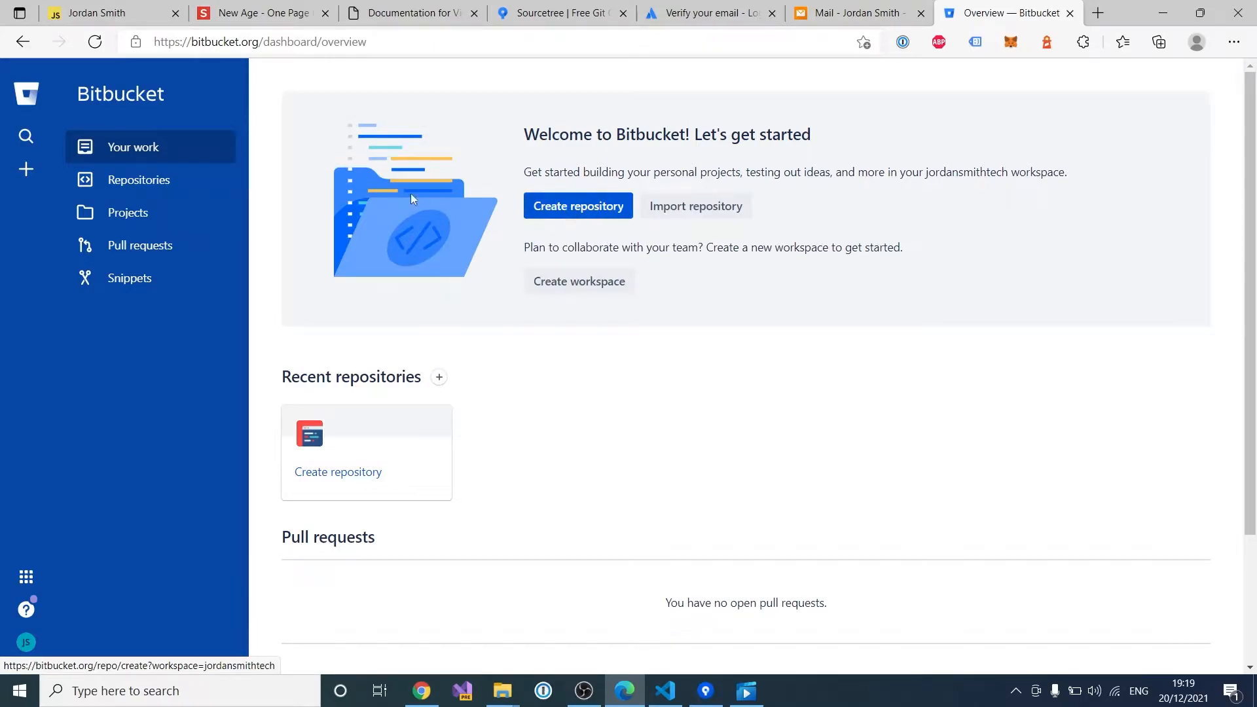
click(27, 170)
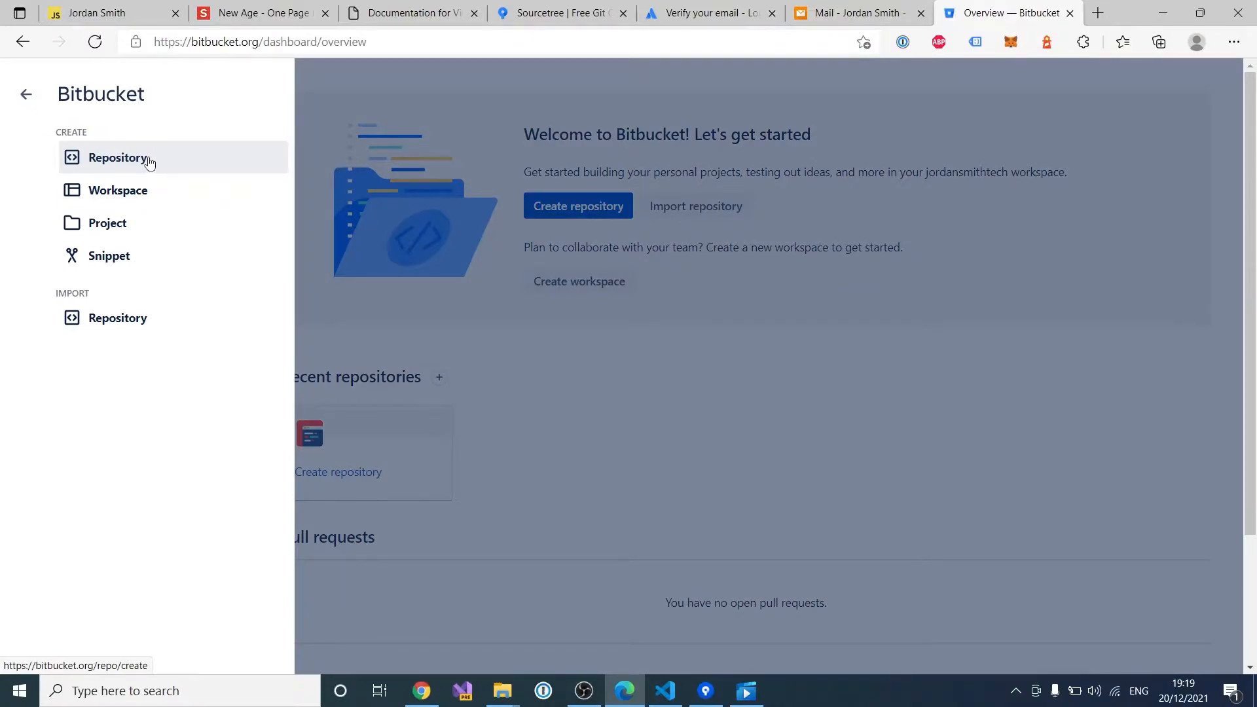
Step: Start a new Bitbucket repository named TutorialWebsite, using it as the project name too
click(148, 160)
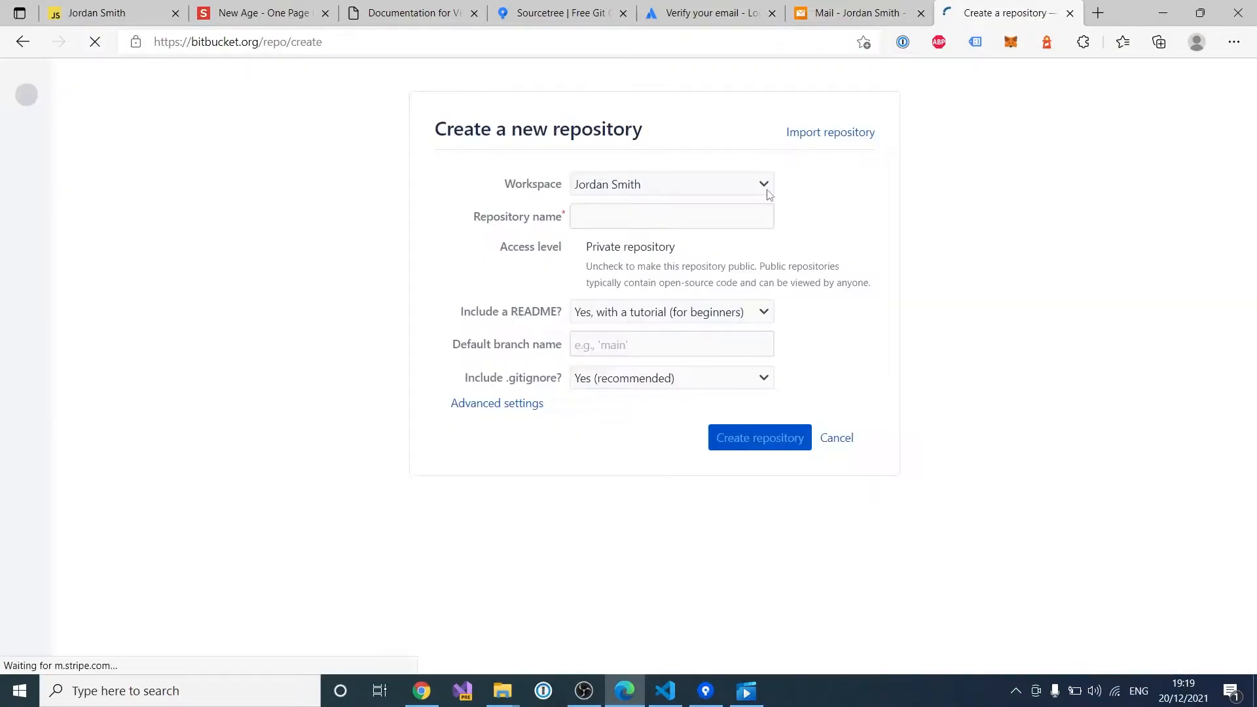
click(624, 222)
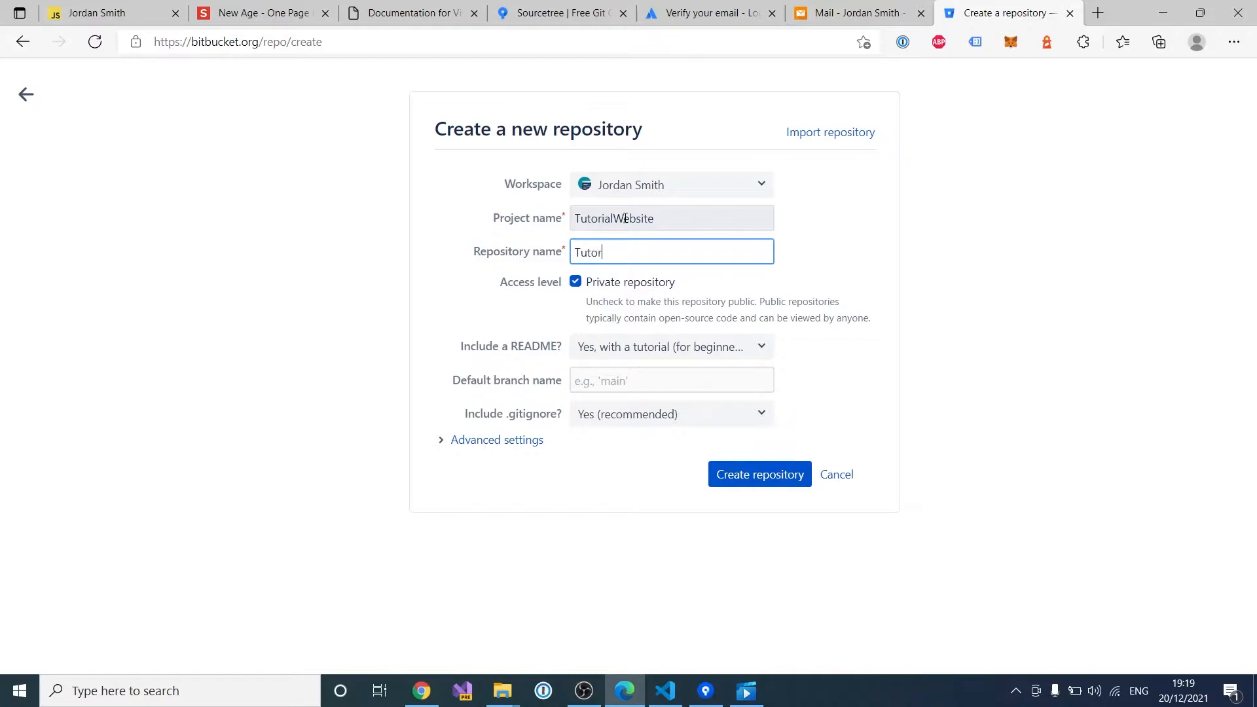
text(Website)
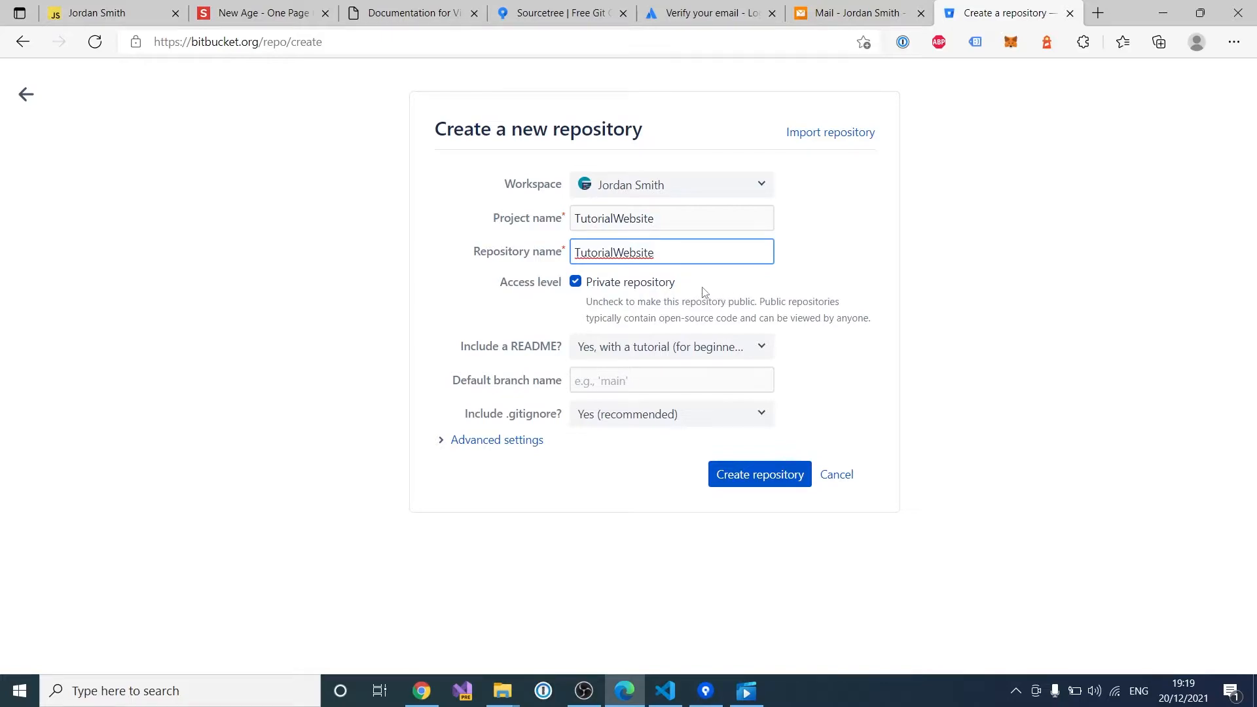
Step: Set the language to HTML/CSS under Advanced settings and create the repository
click(522, 440)
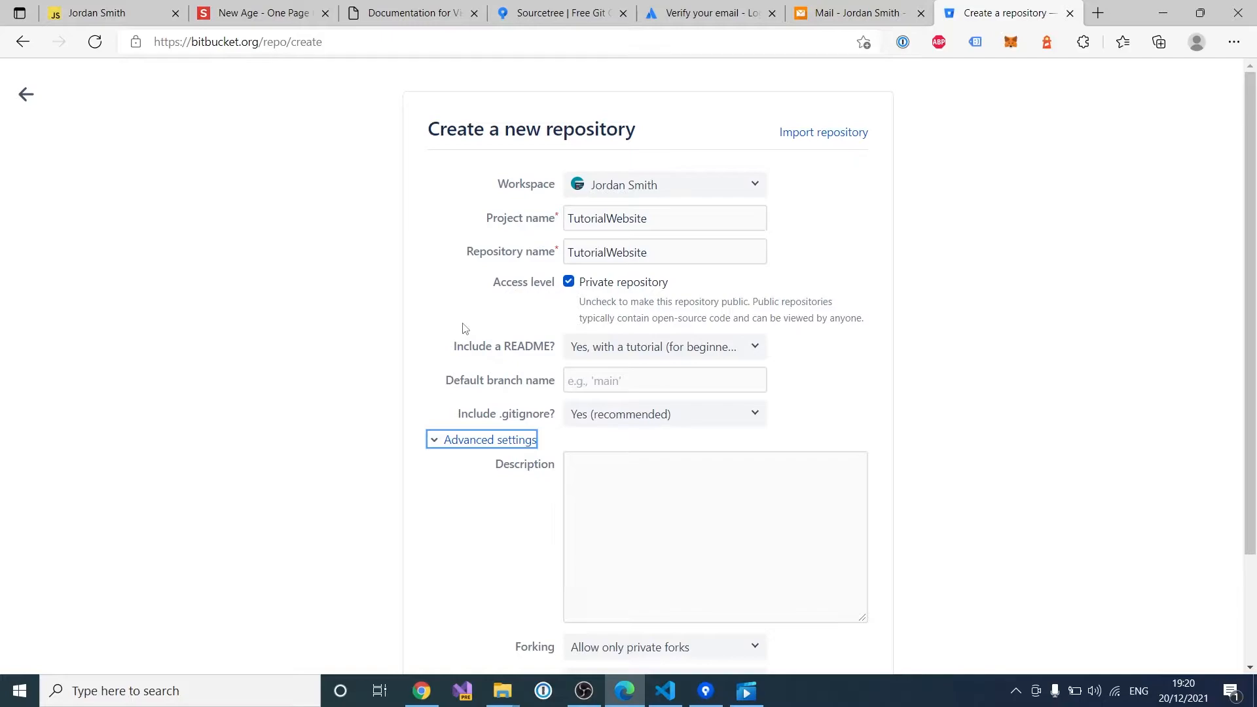
scroll(474, 315, down, 2)
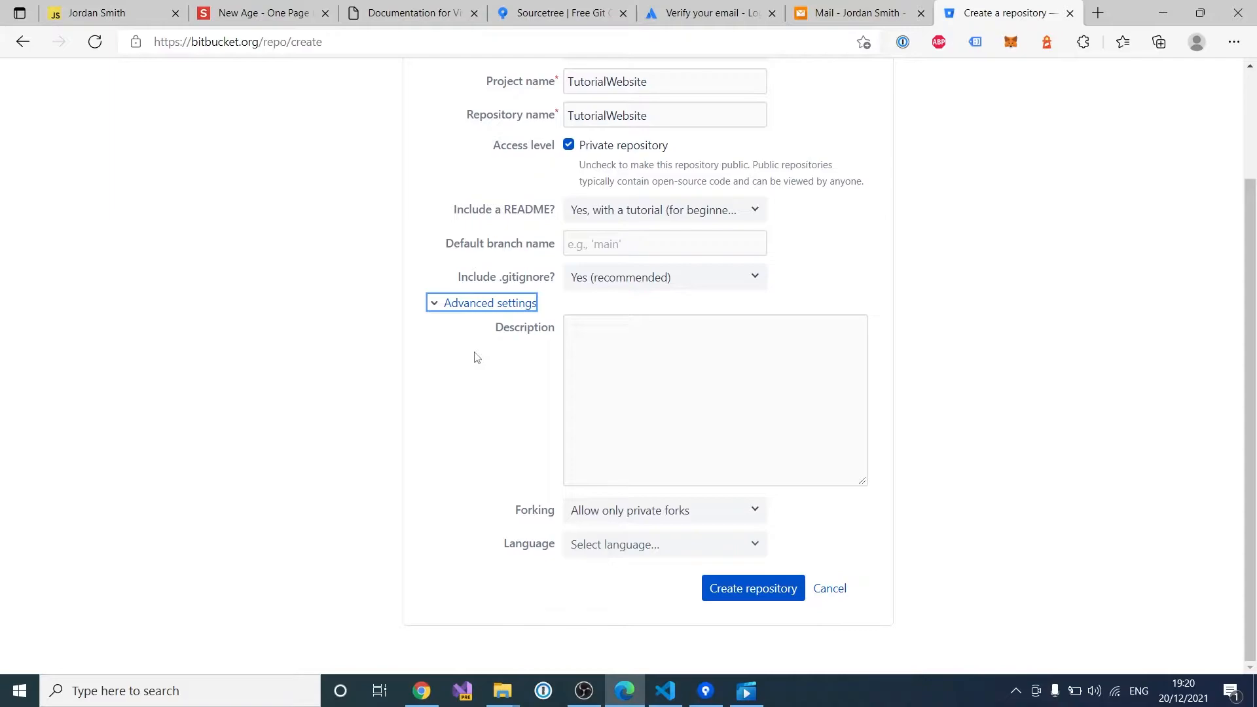
click(597, 553)
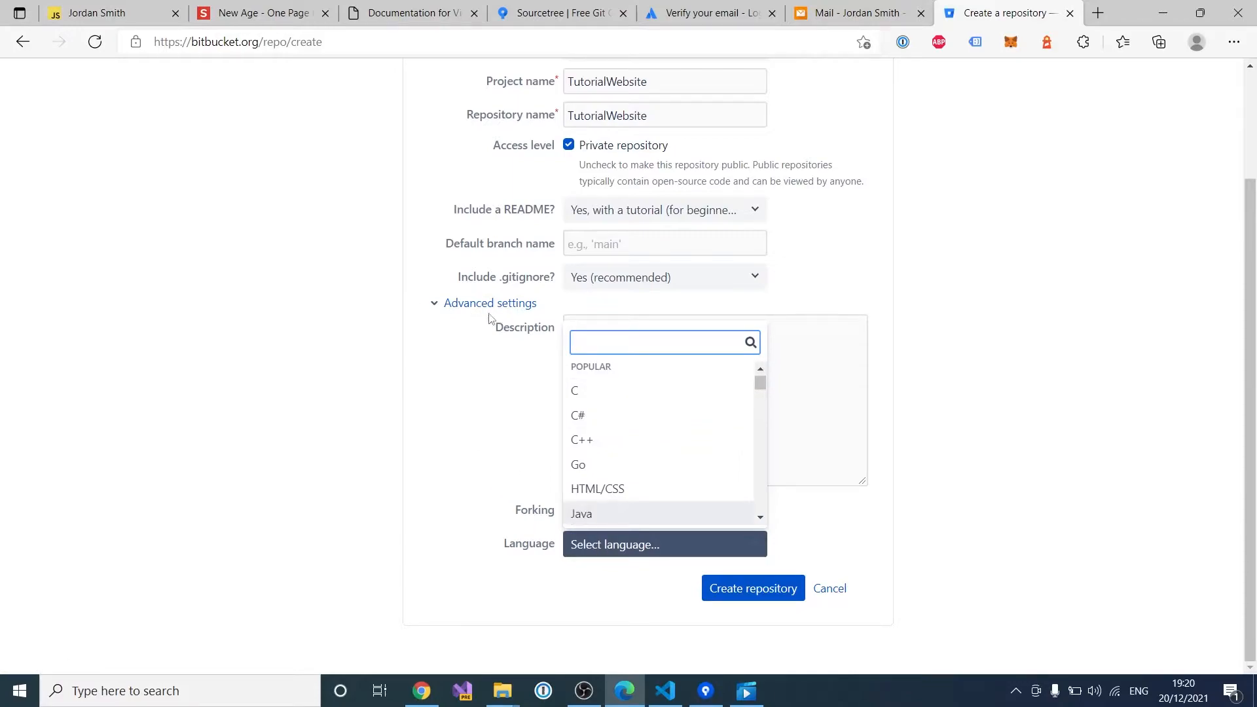
scroll(617, 489, up, 1)
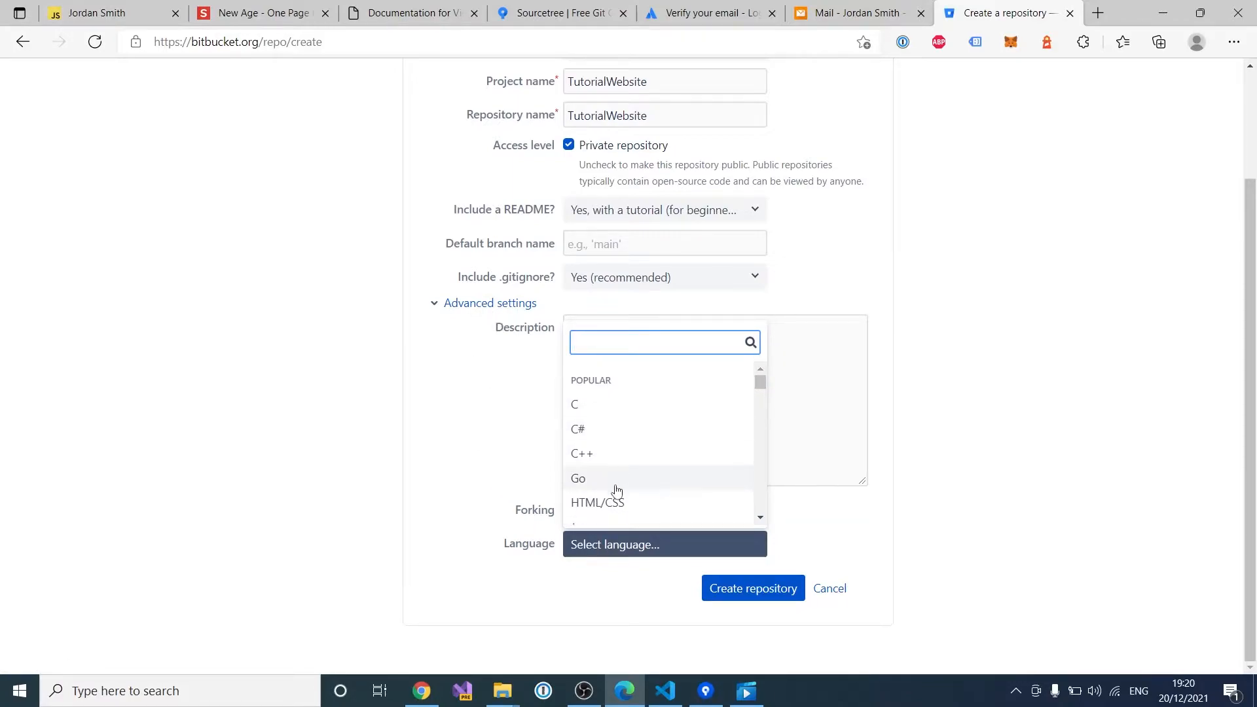
click(620, 506)
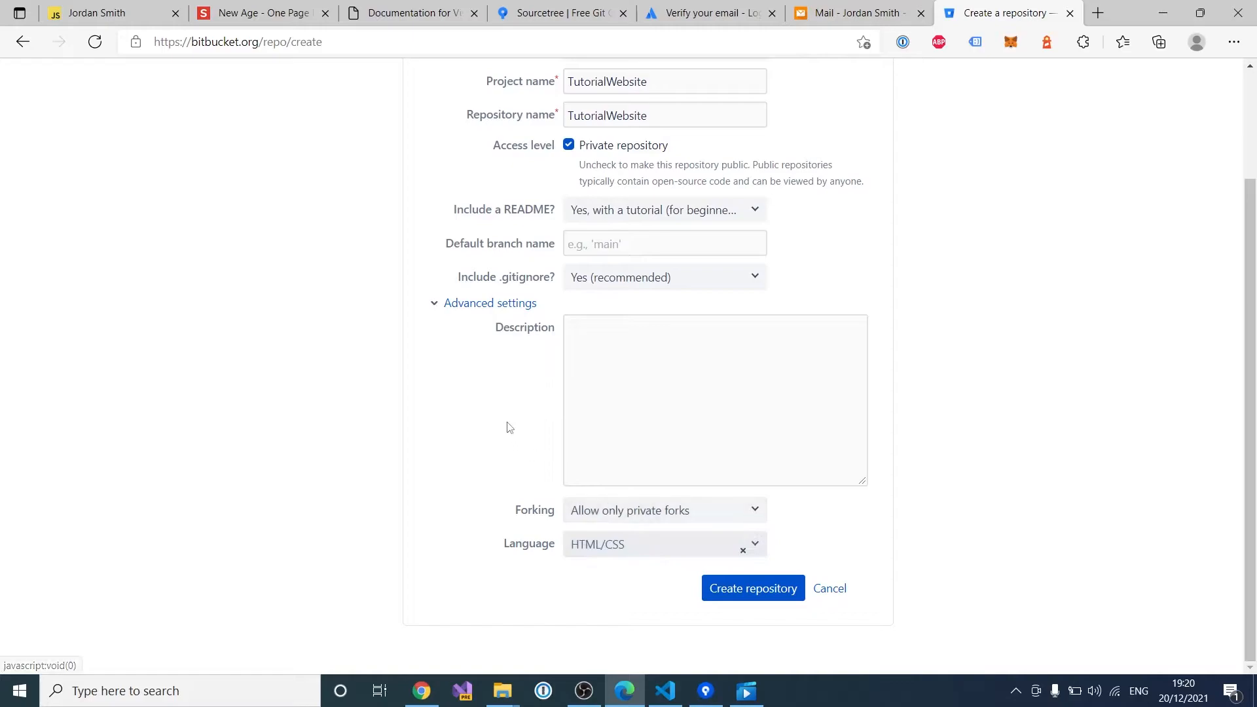
scroll(496, 372, up, 2)
scroll(504, 376, down, 2)
click(735, 592)
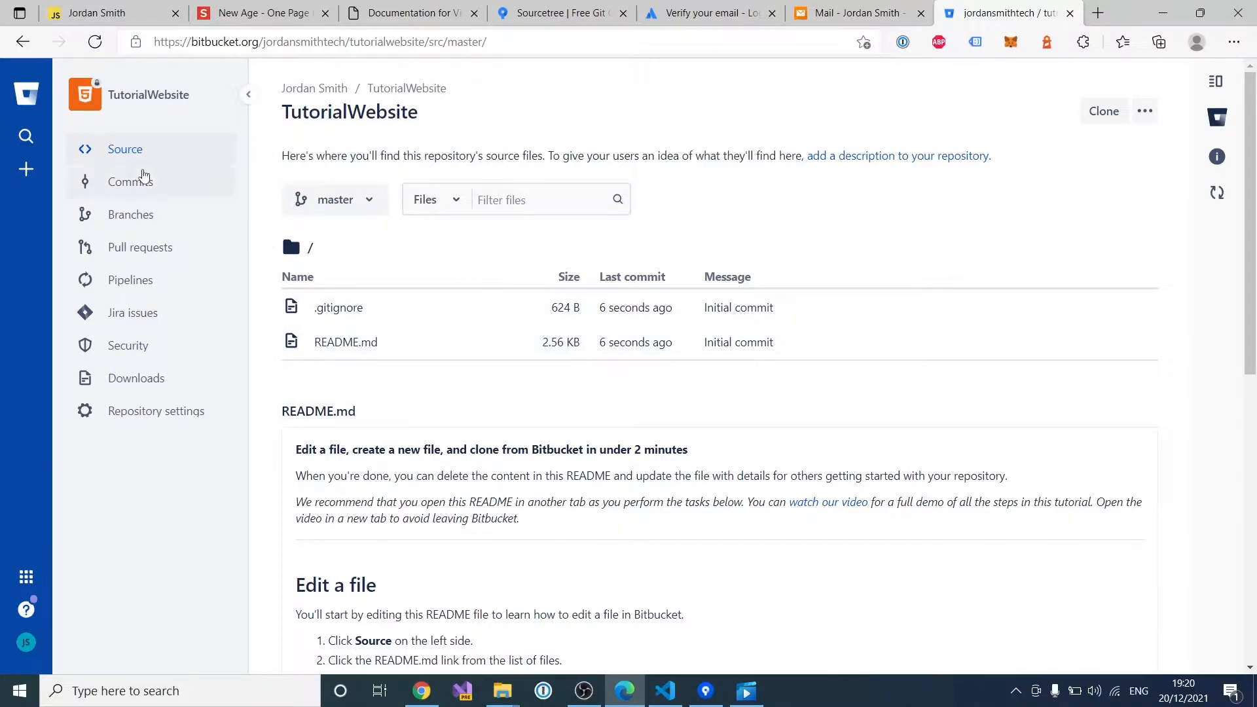
Step: Look over TutorialWebsite's commit history and branches lists
click(144, 183)
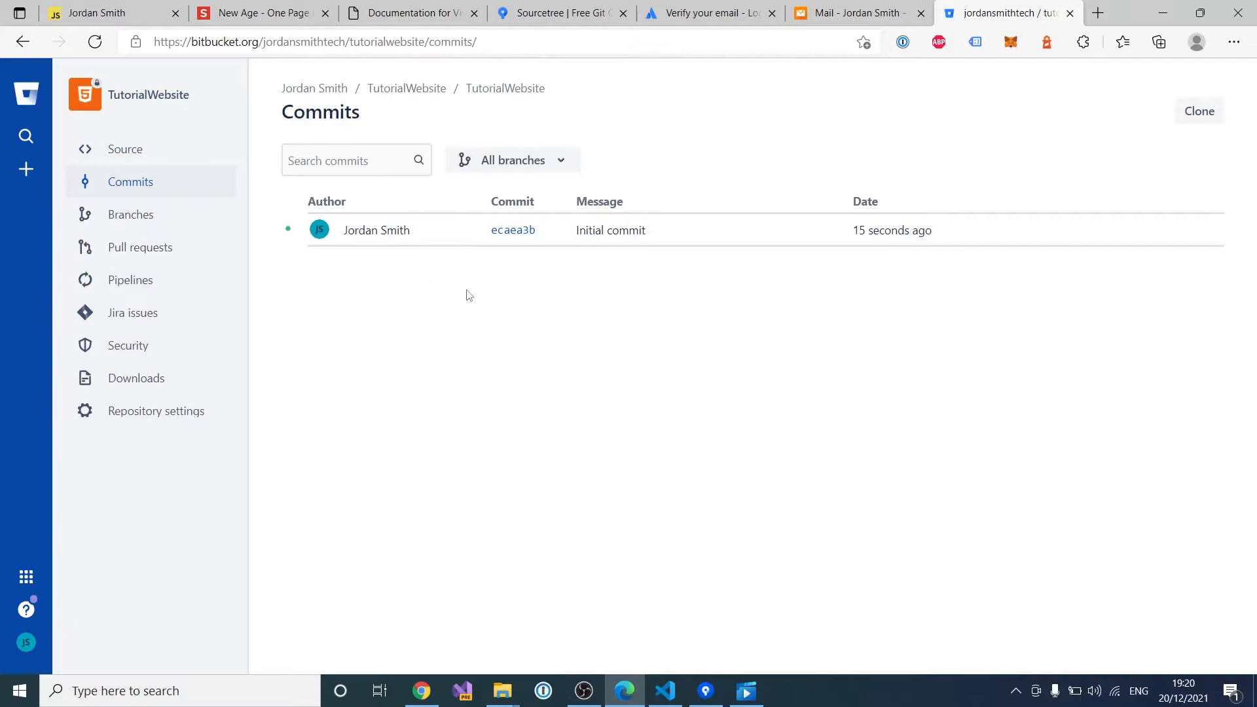
click(115, 216)
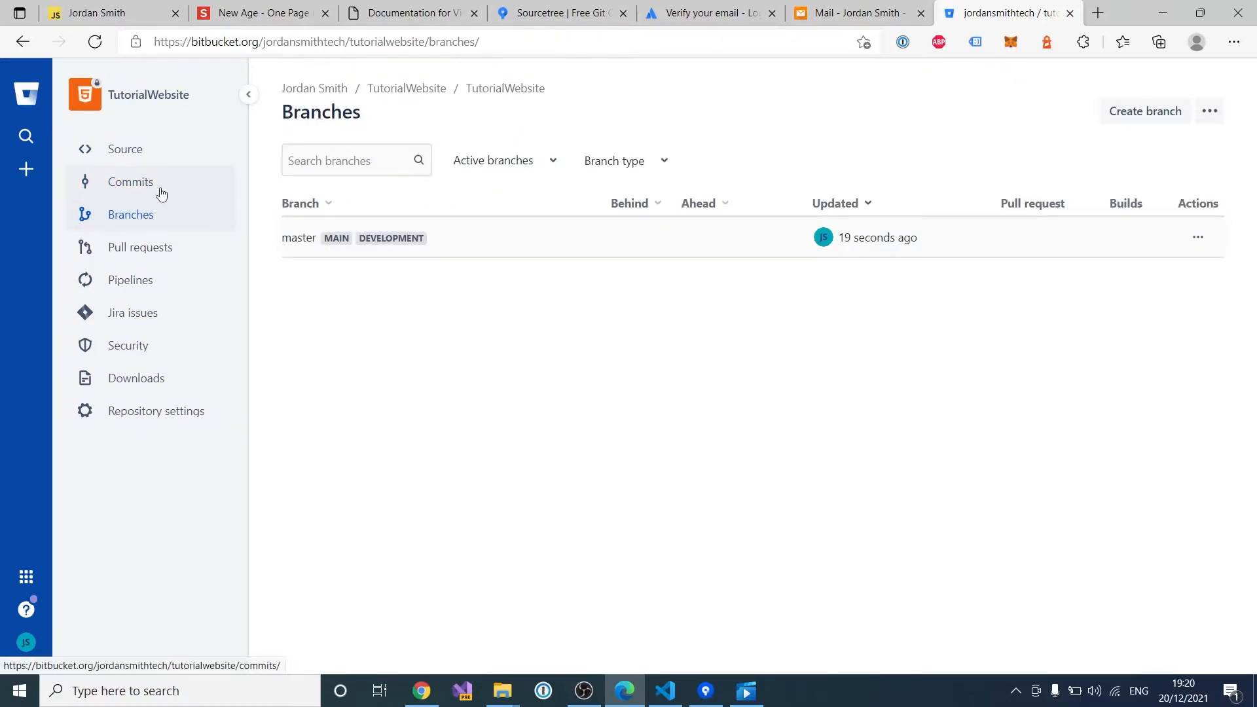
click(161, 189)
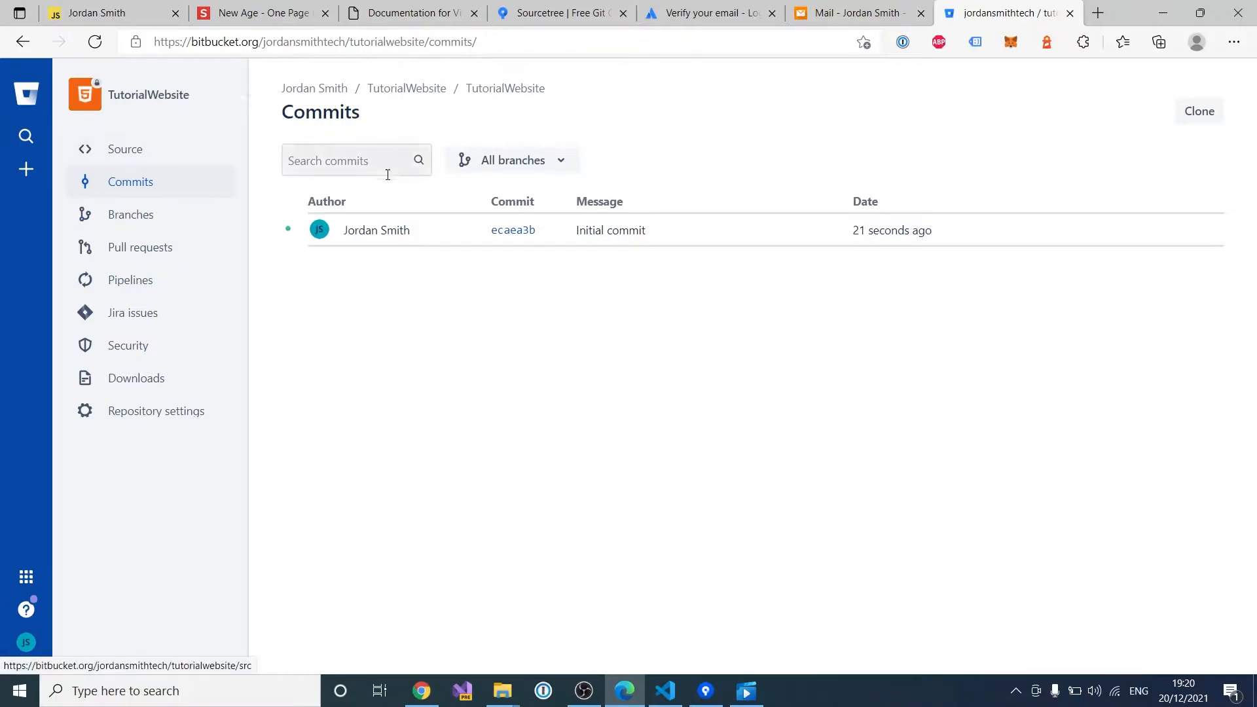
click(136, 215)
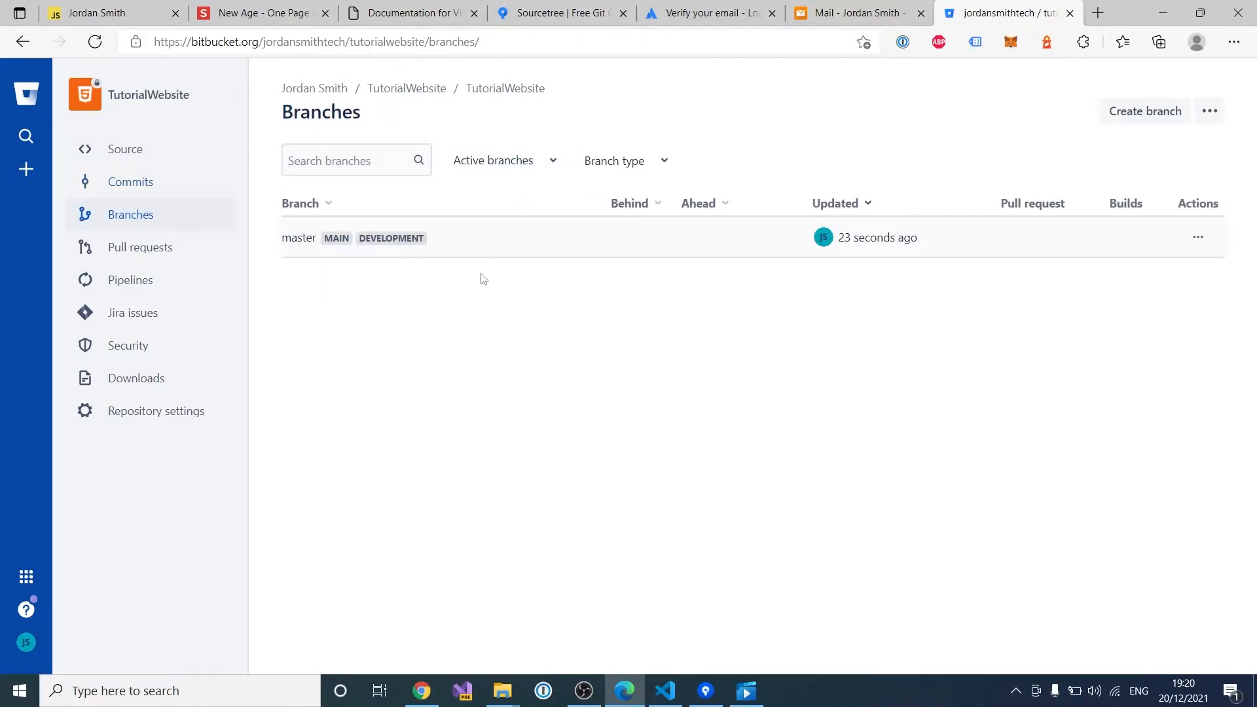
Step: Copy the HTTPS git clone command from the Clone dialog on the Source page
click(158, 163)
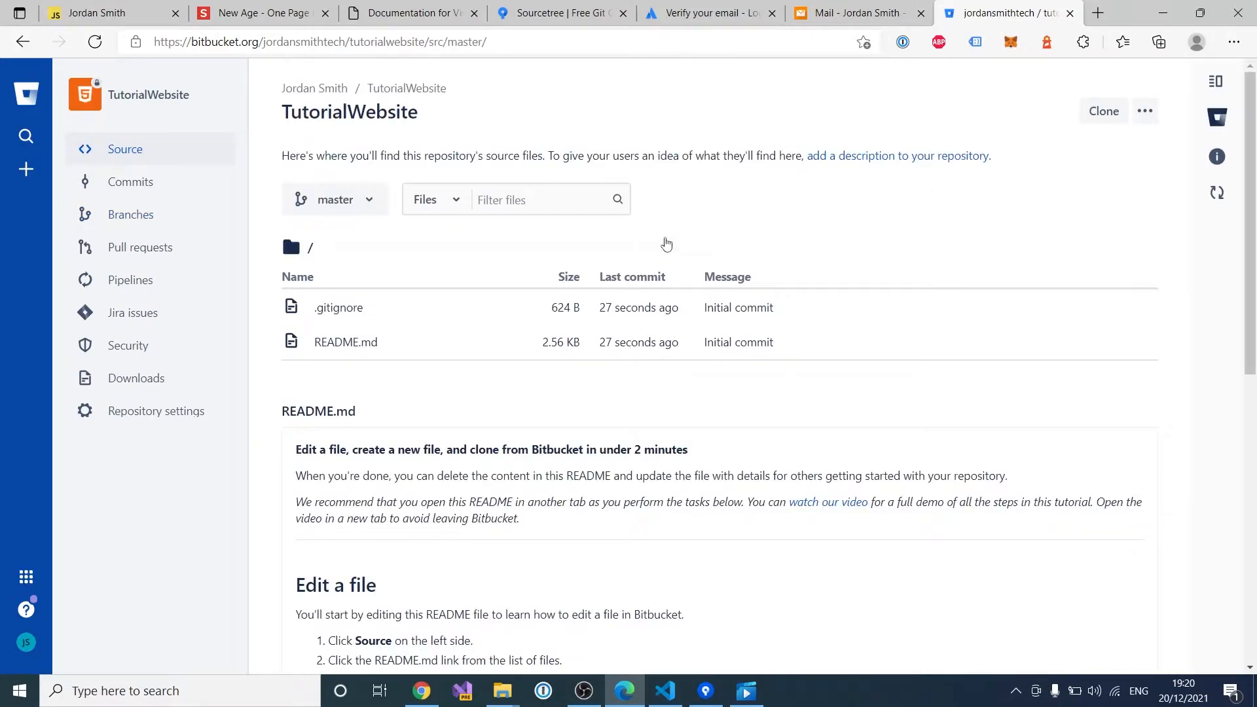
click(1116, 121)
click(841, 195)
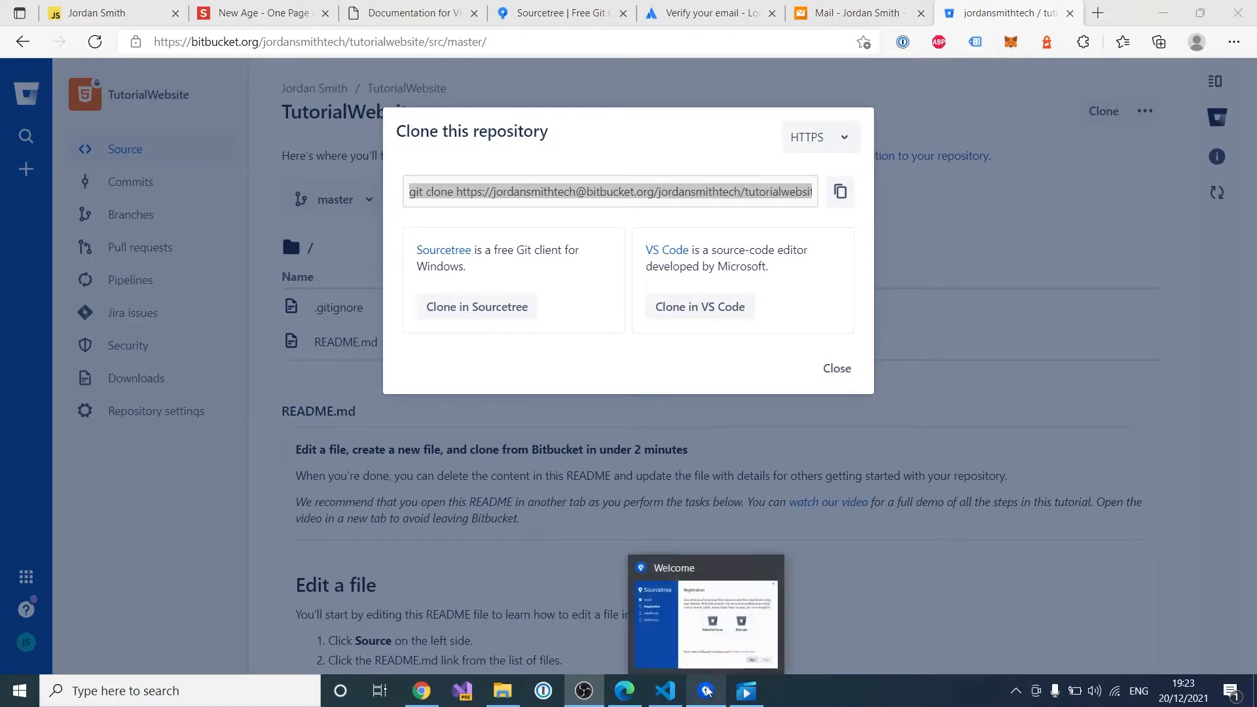
Step: Register Sourcetree with the Bitbucket Cloud account and grant it access
click(711, 622)
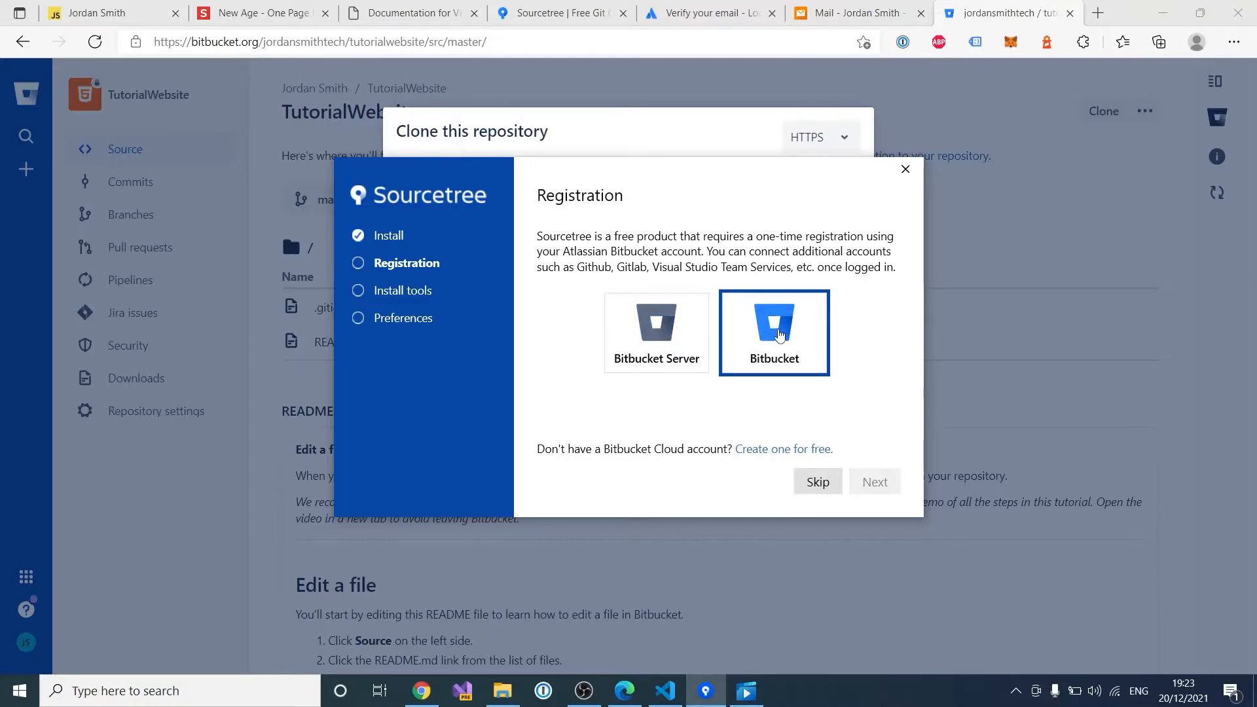
click(779, 337)
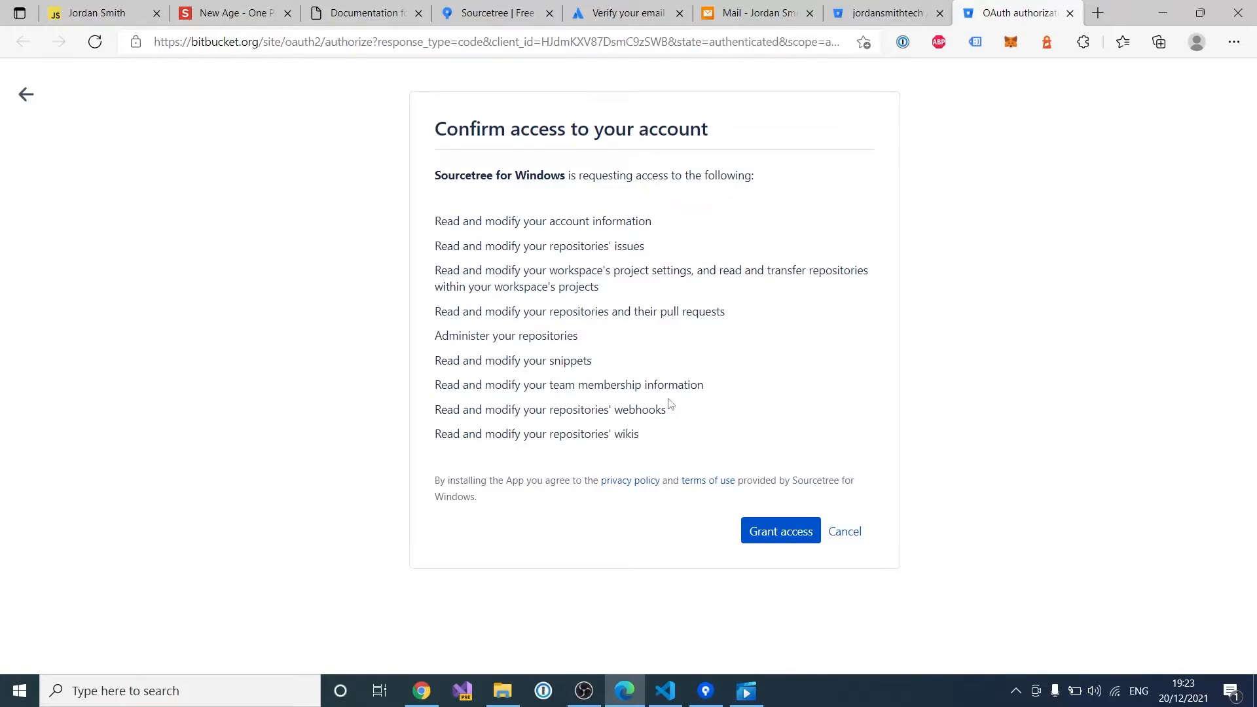
click(767, 529)
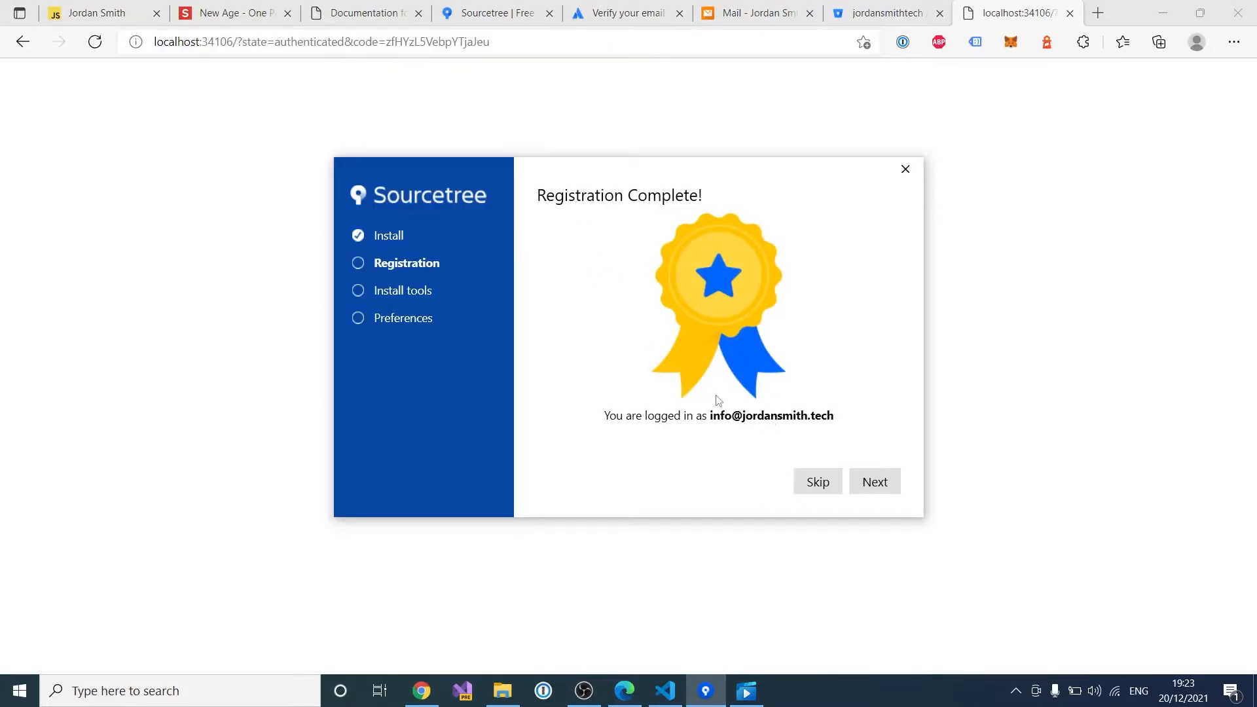
Step: Finish Sourcetree setup with default tools and name preferences, declining to load an SSH key
click(874, 484)
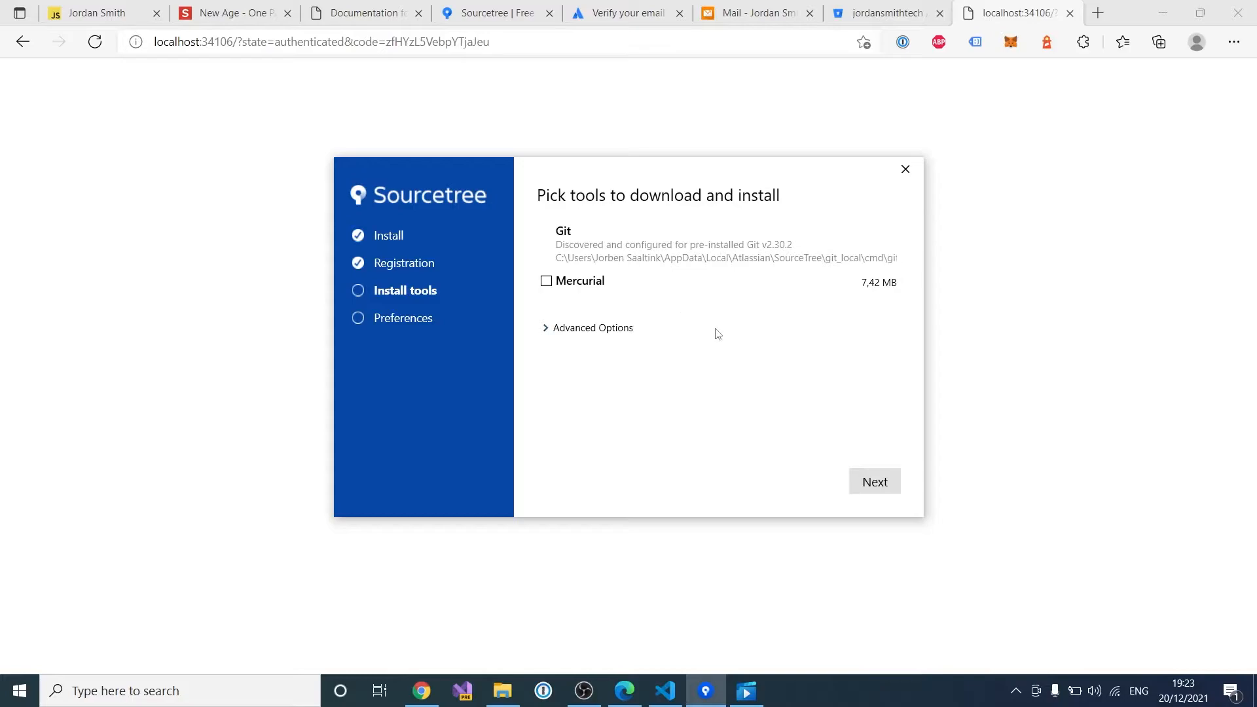
click(874, 483)
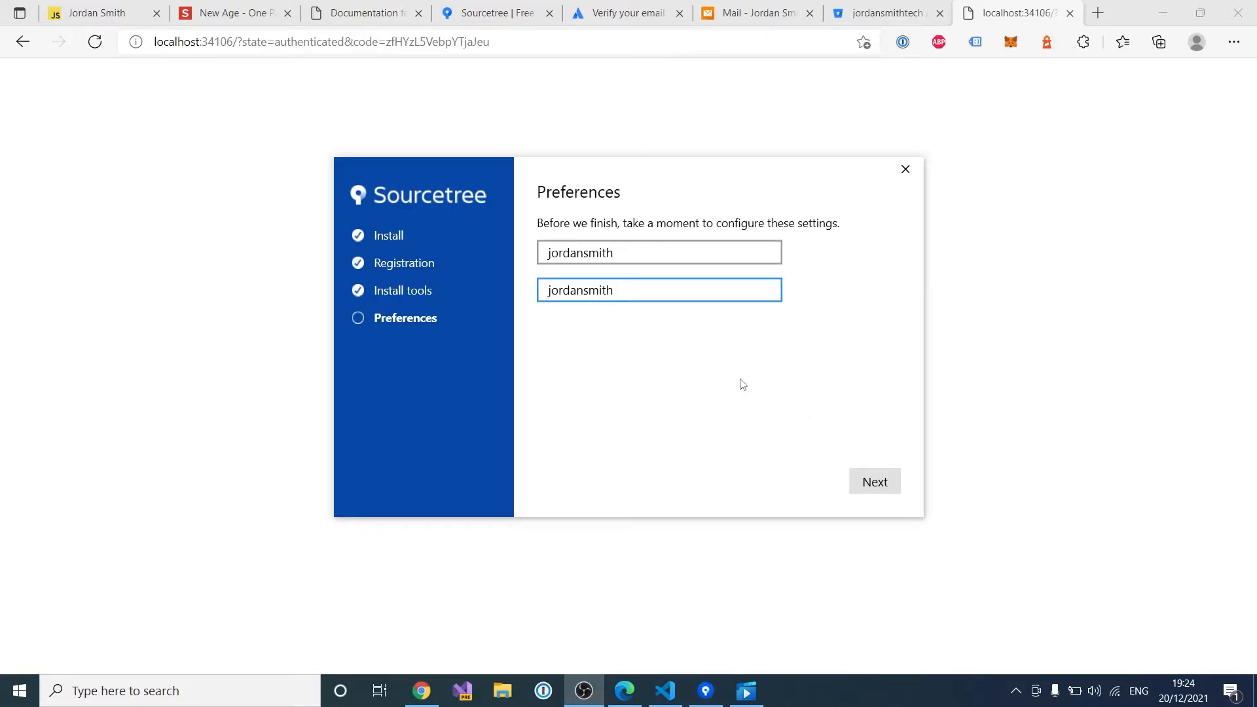
click(875, 482)
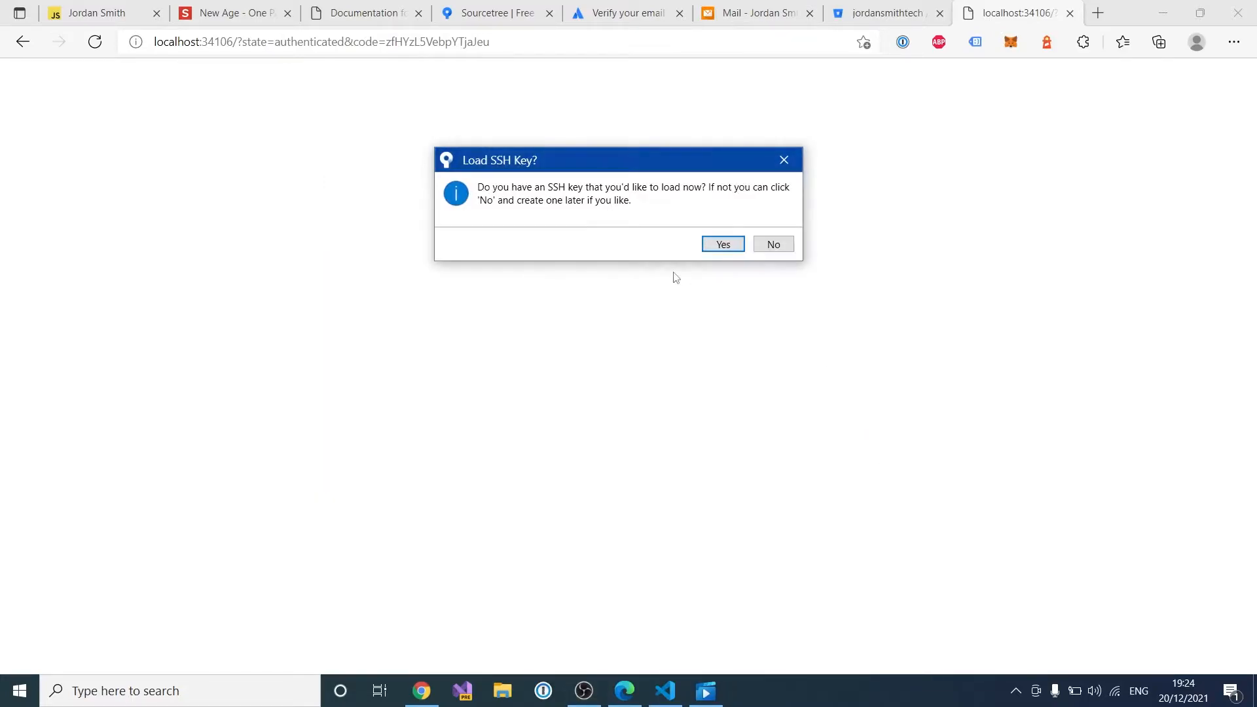
click(773, 244)
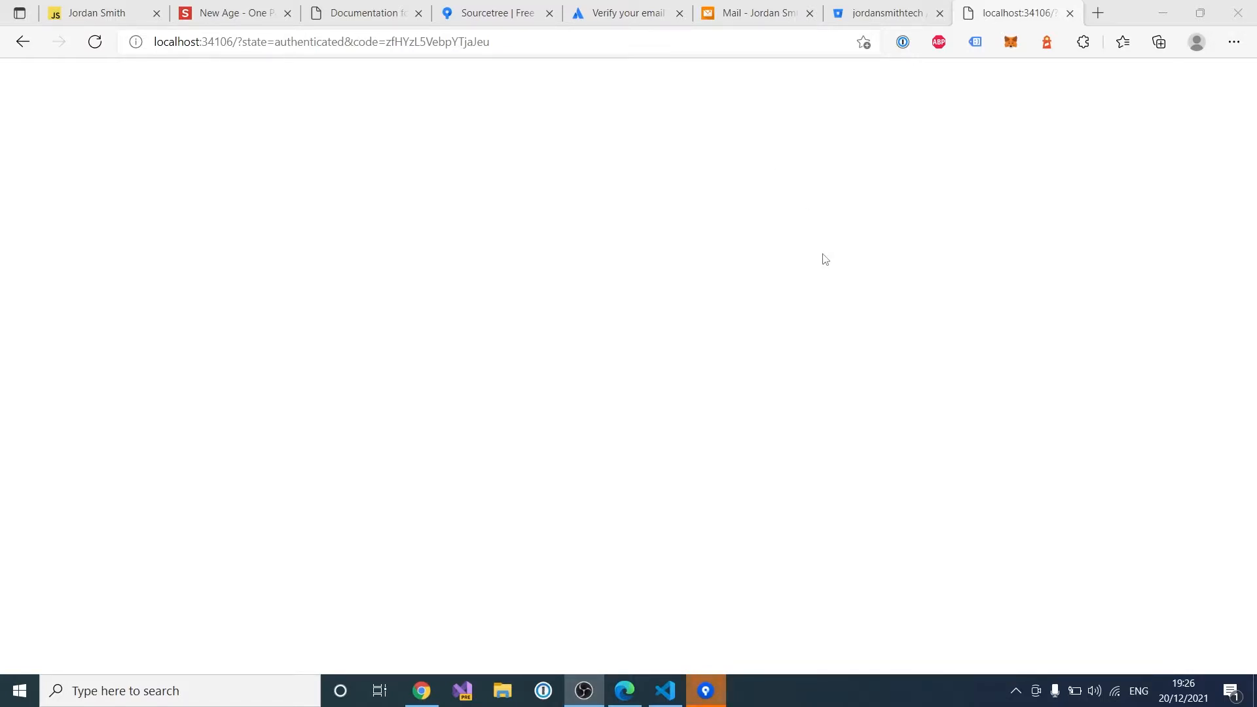
Step: Open Sourcetree's Clone form, then close the leftover blank authorization page in the browser
click(716, 700)
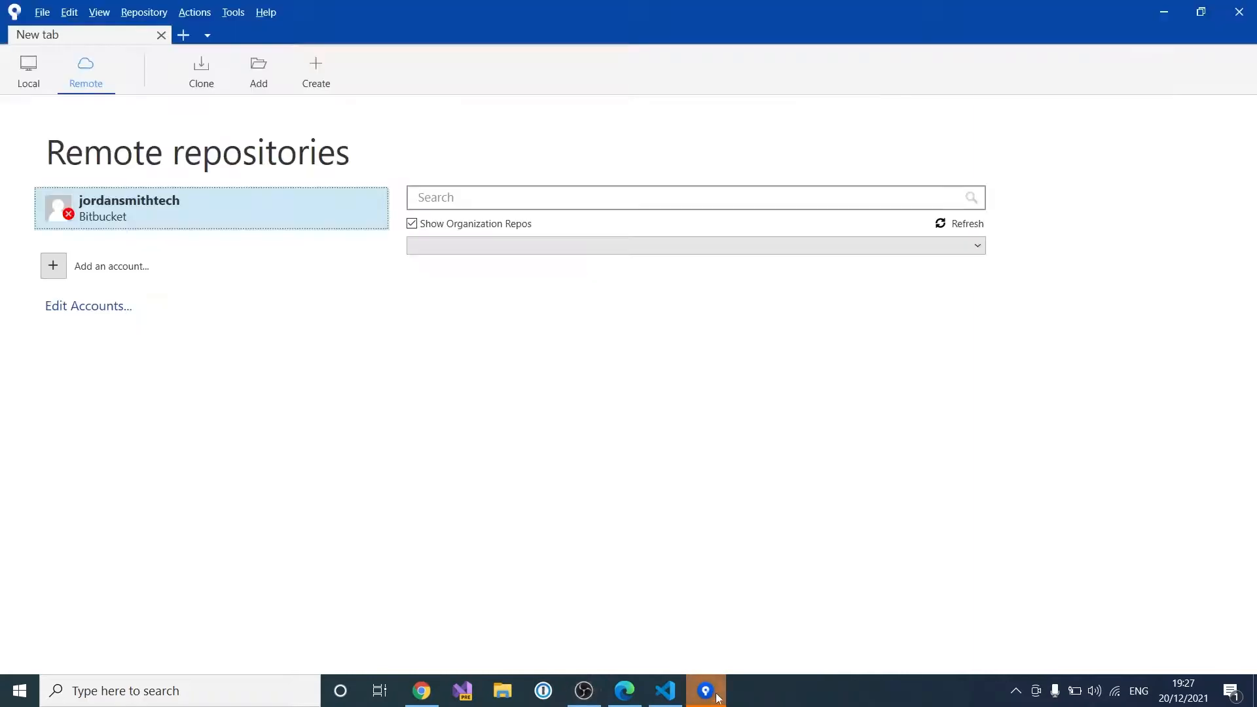
click(202, 70)
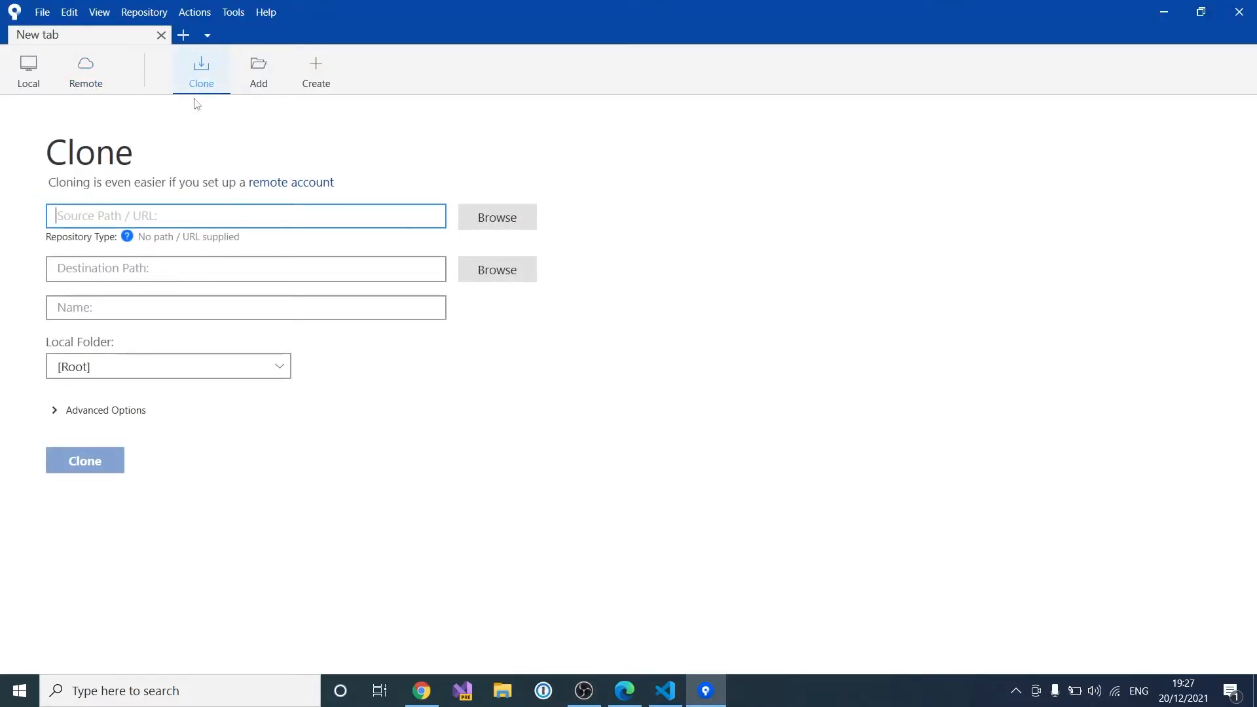
click(628, 689)
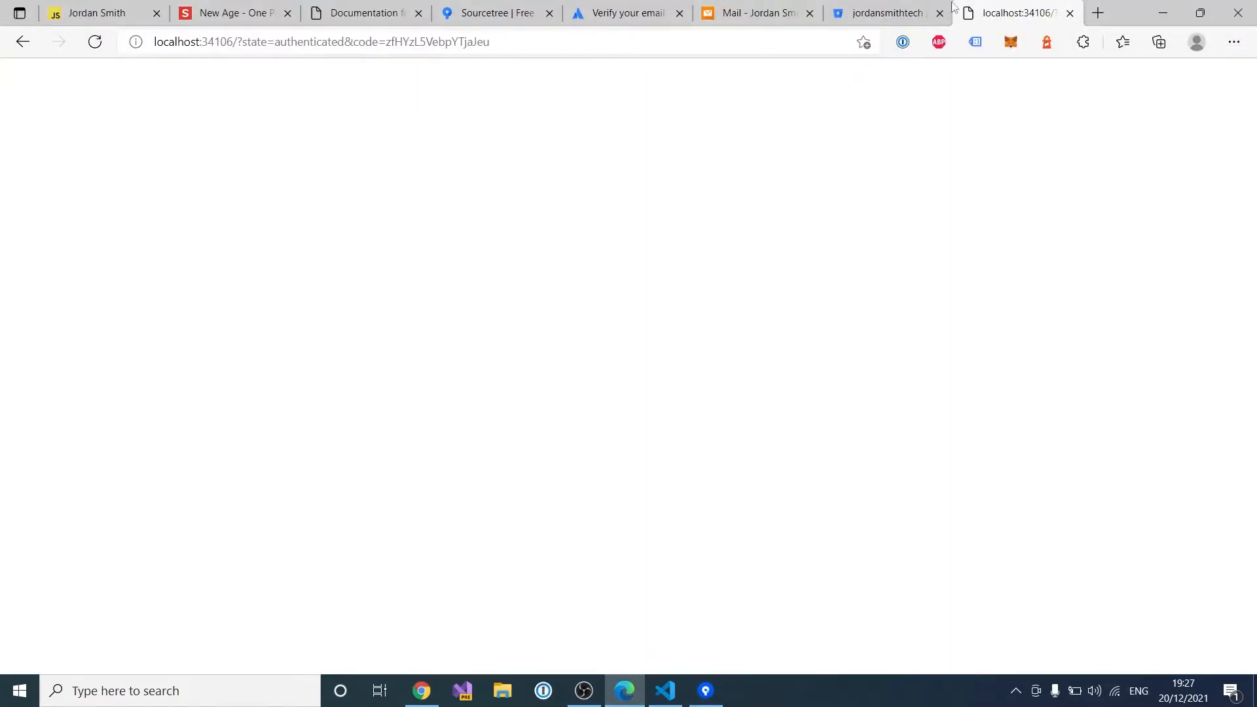
click(1070, 13)
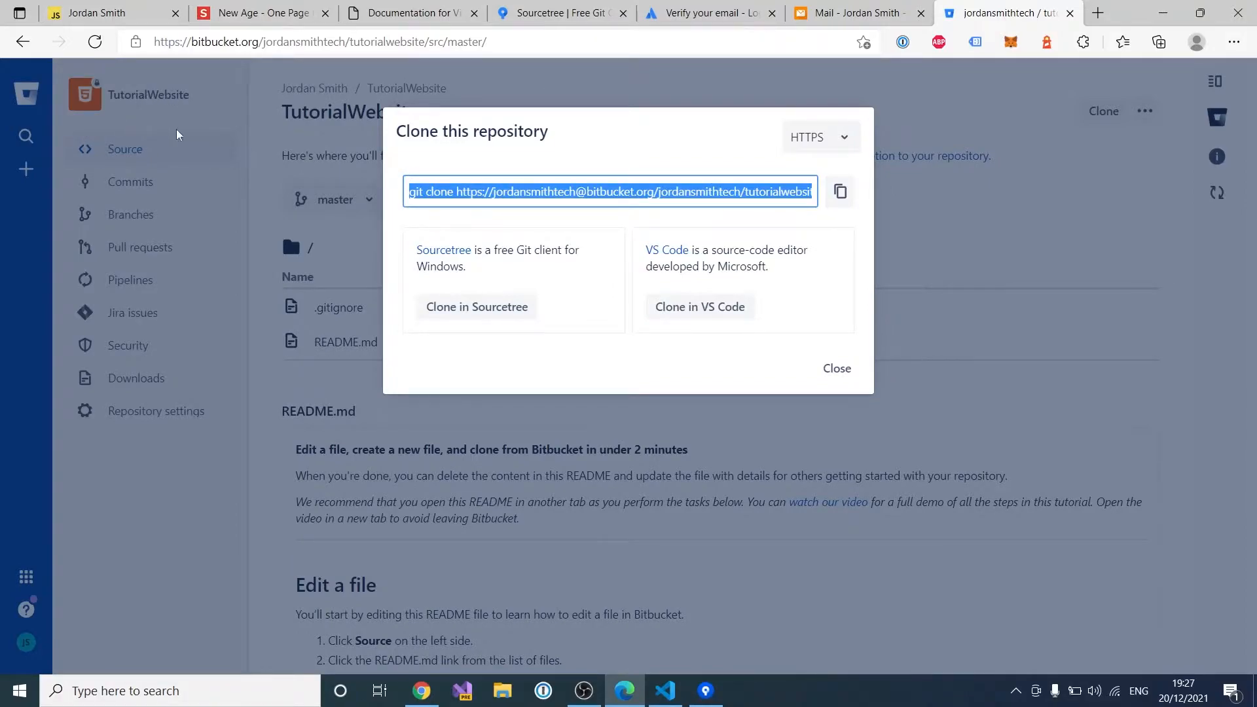
Step: Reopen the TutorialWebsite Clone dialog and copy its HTTPS clone command
click(837, 368)
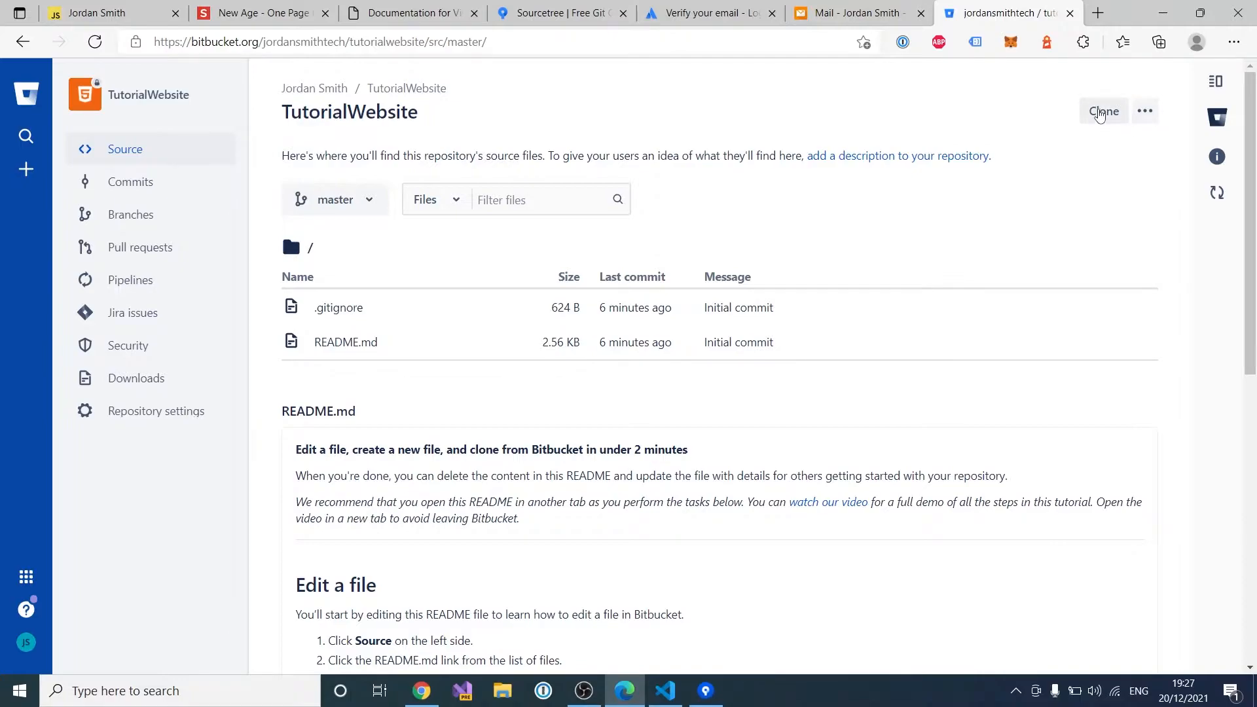
click(1104, 112)
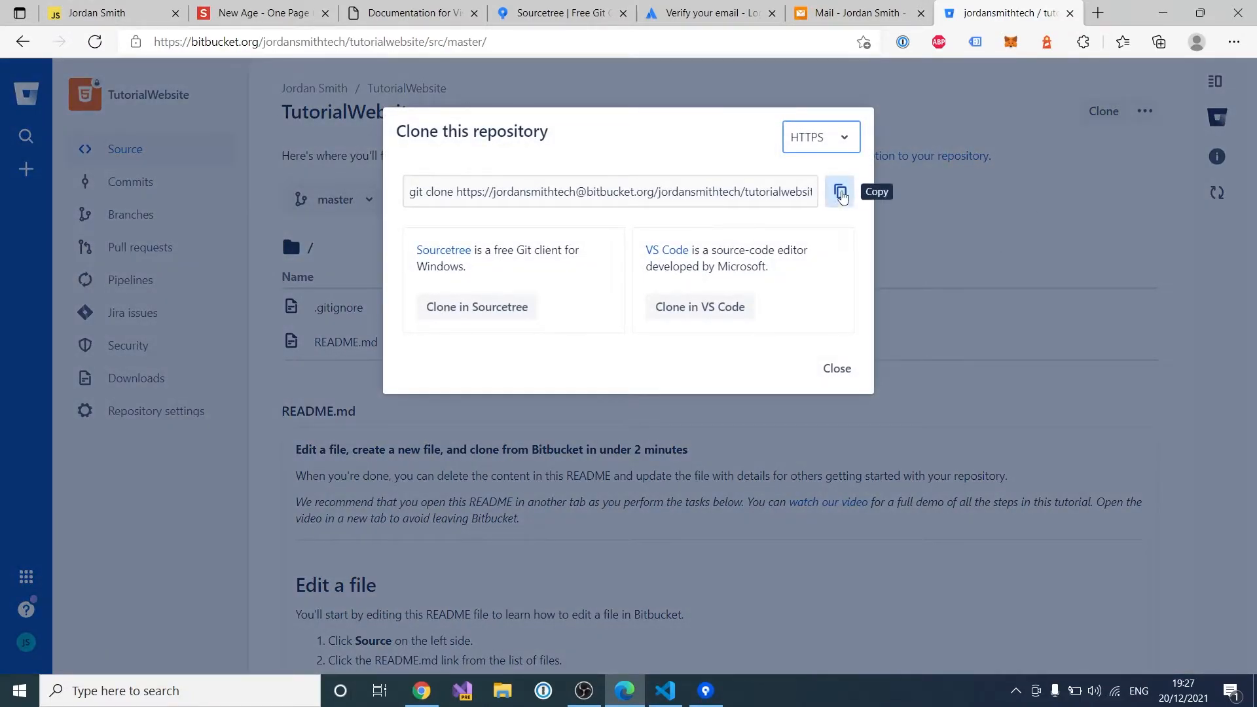
click(841, 192)
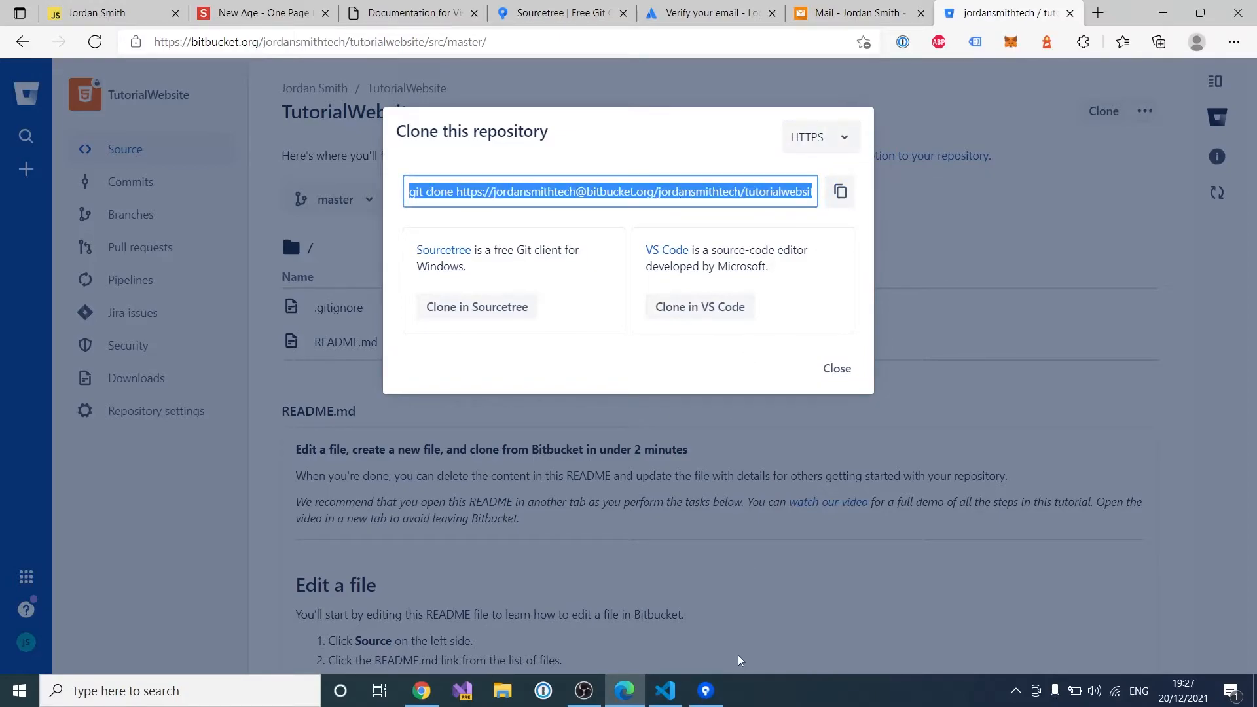
Step: Clone TutorialWebsite from the pasted URL and view its Initial commit history
click(705, 691)
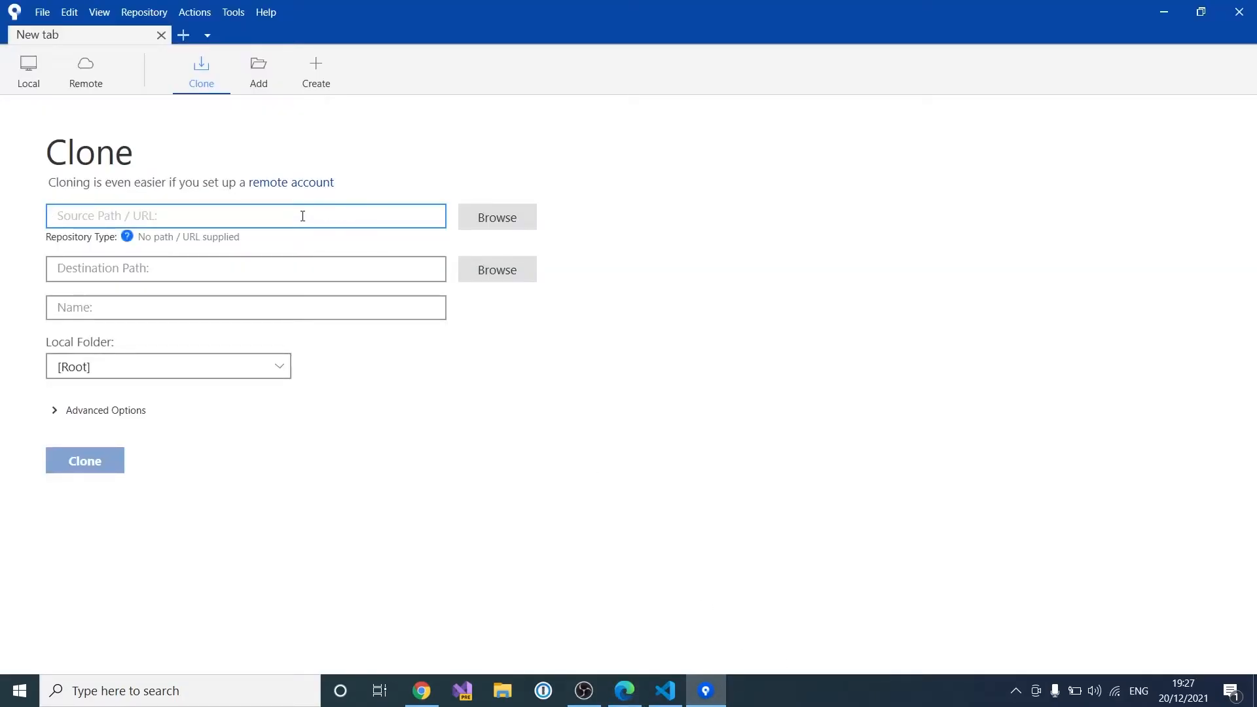
key(ctrl+v)
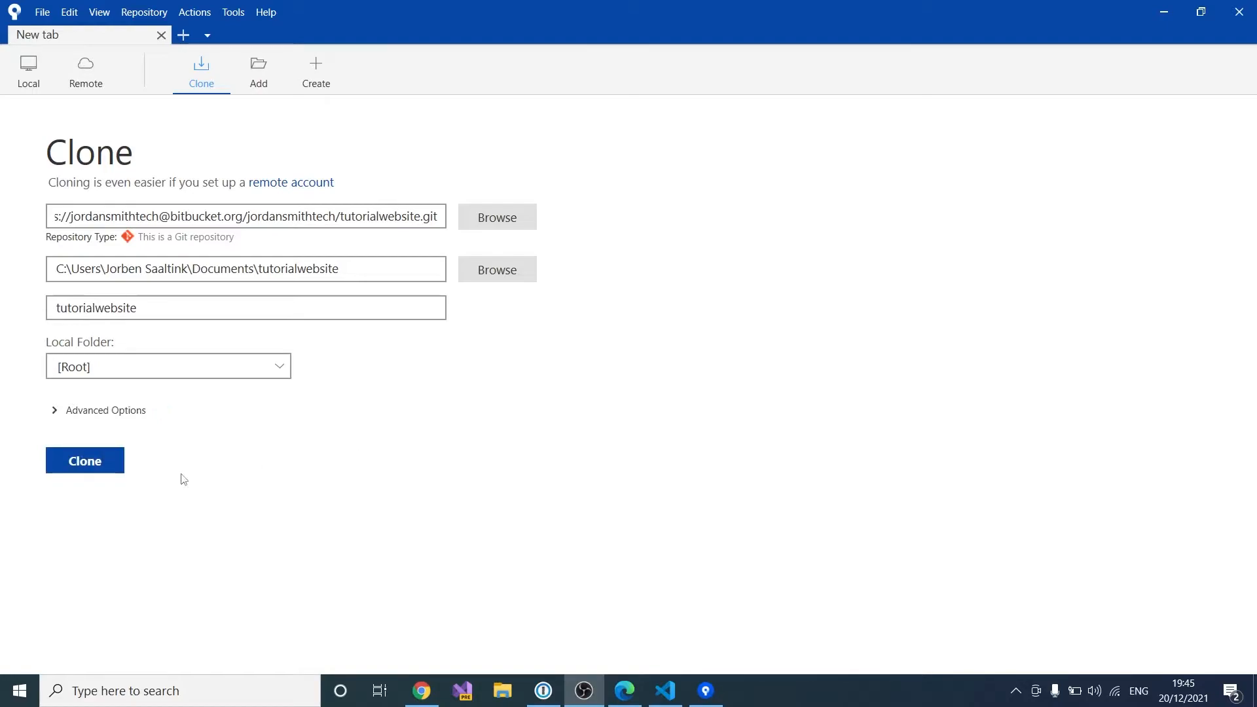
click(92, 466)
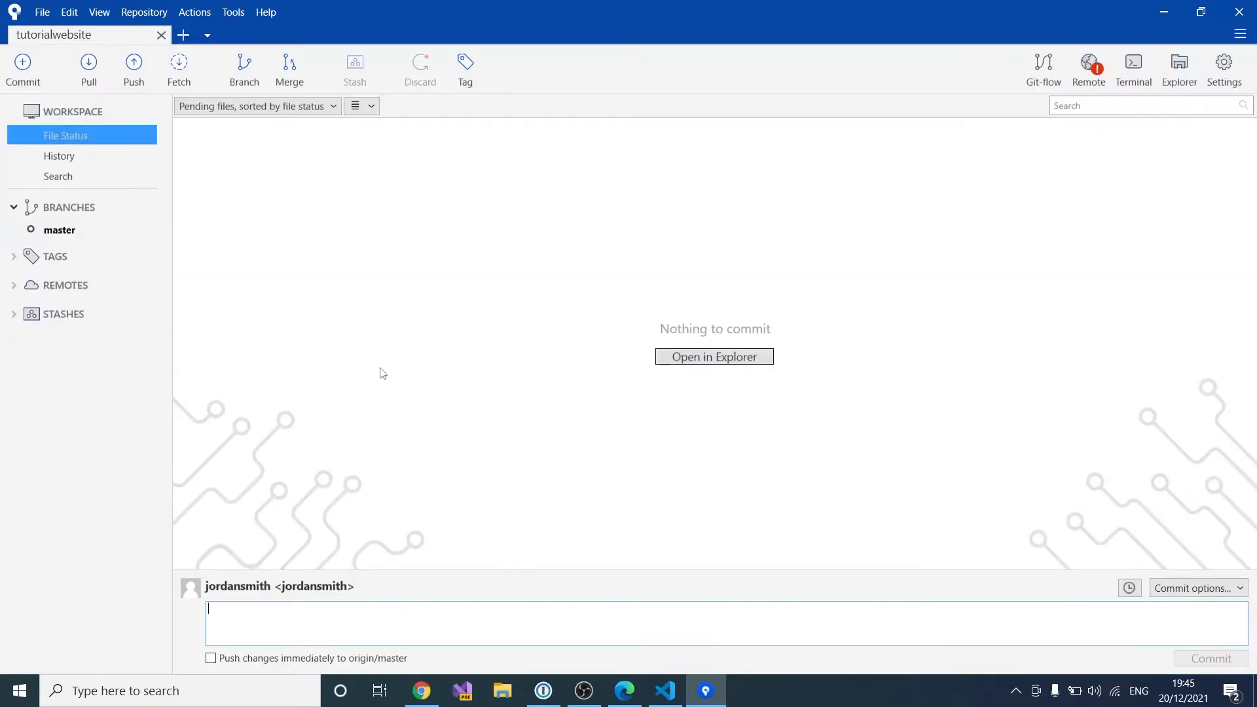
click(108, 226)
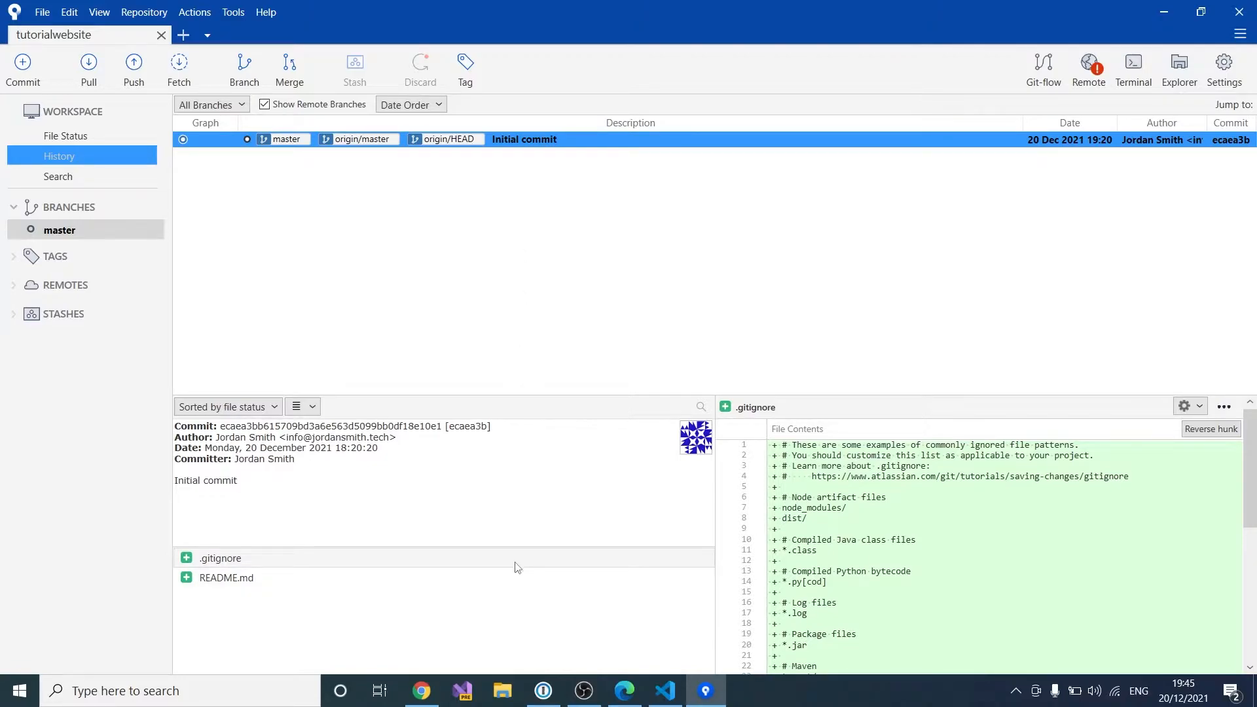
Step: Browse to Downloads > startbootstrap-new-age-gh-pages and check the inner template folder
click(504, 692)
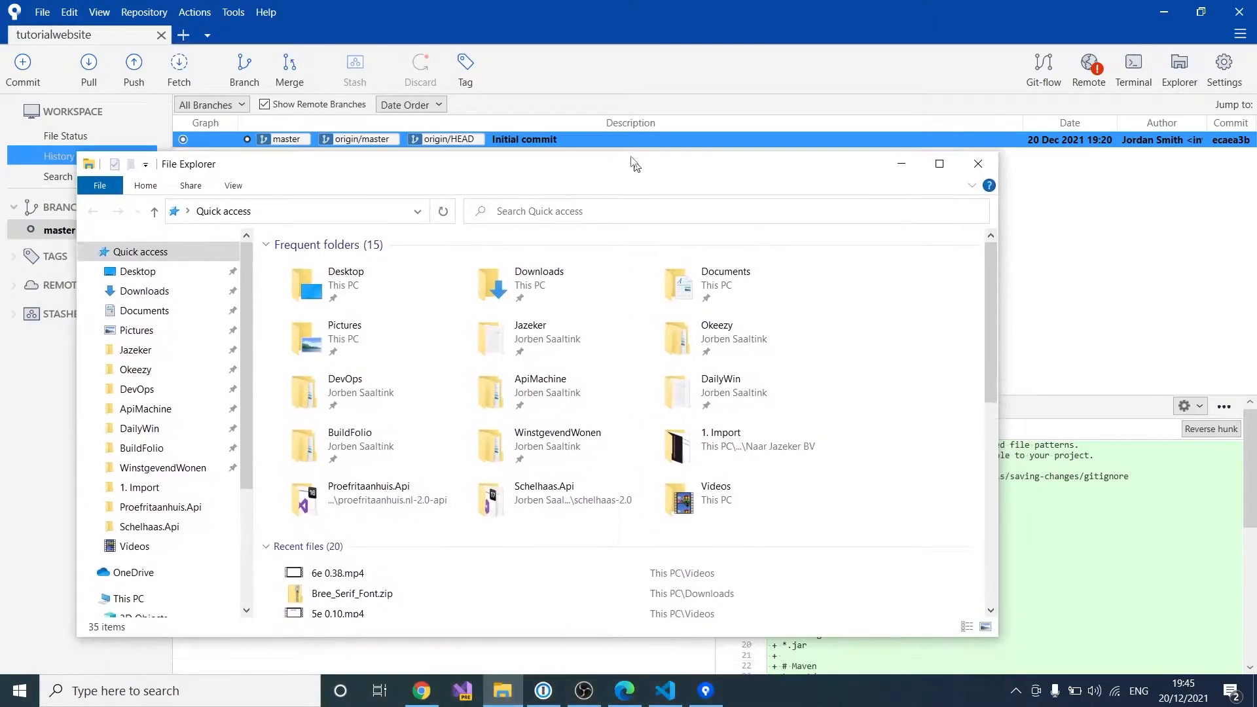
drag(634, 165, 622, 151)
click(538, 262)
double_click(541, 281)
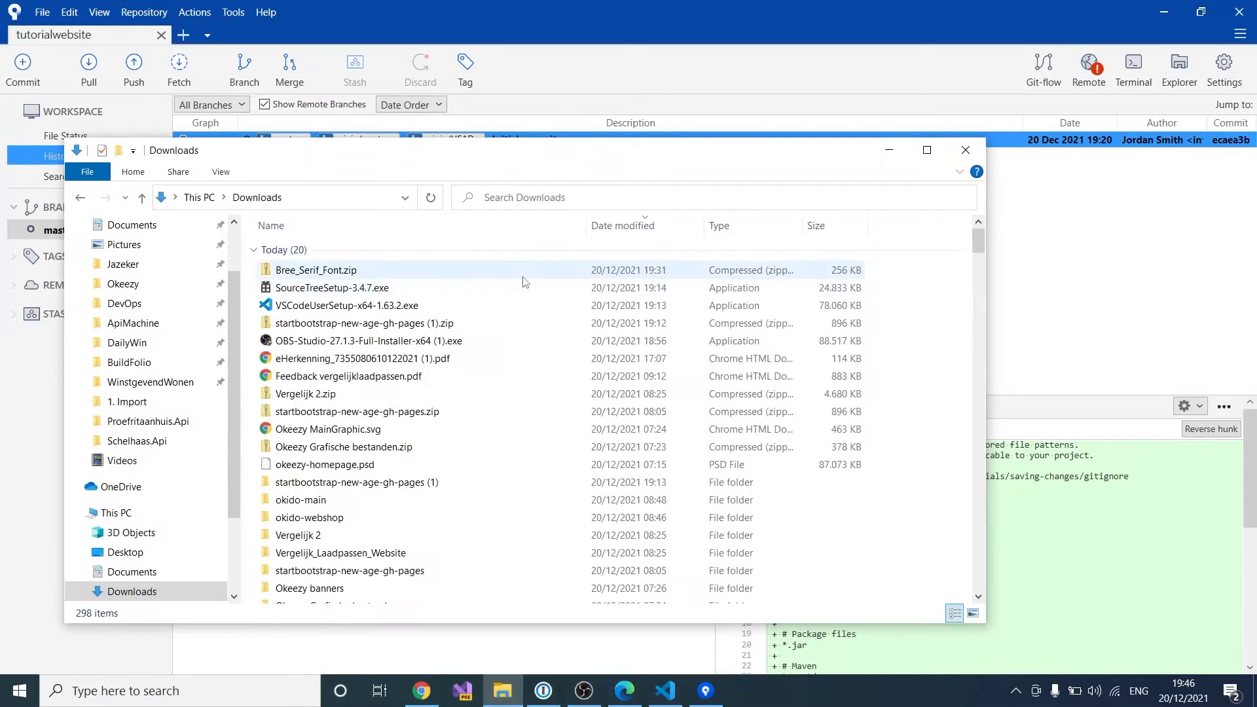
scroll(406, 391, down, 2)
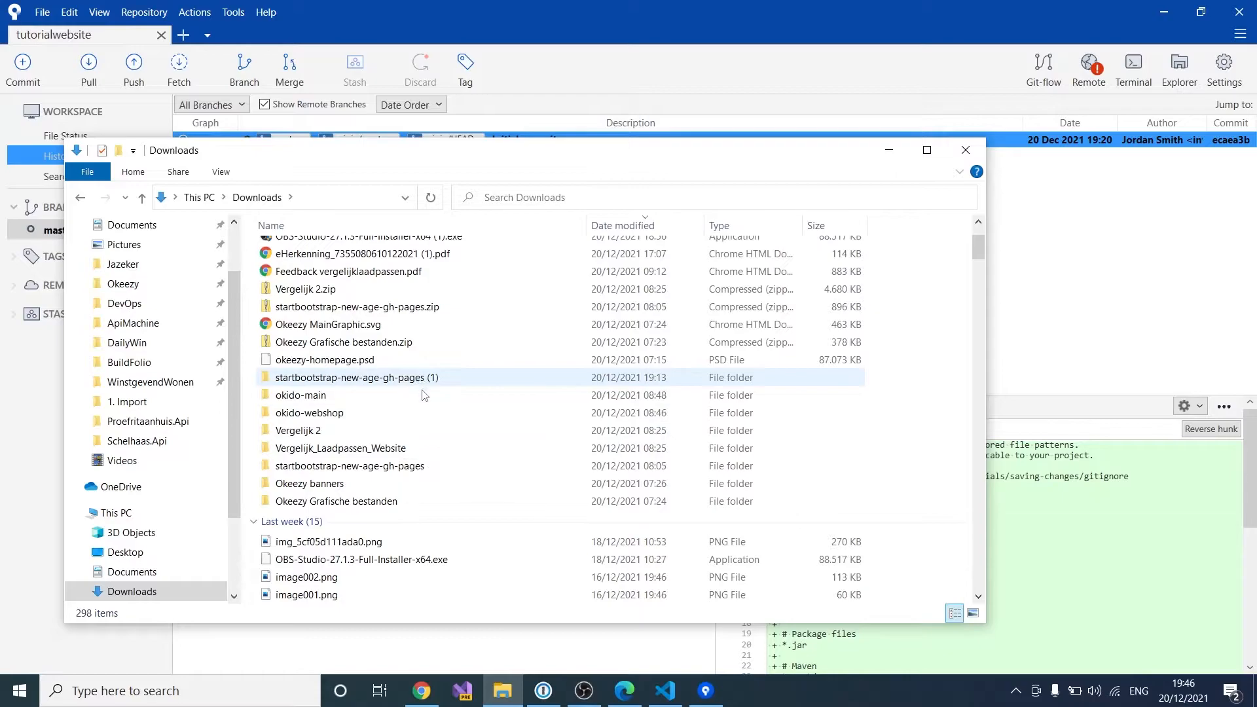
double_click(397, 466)
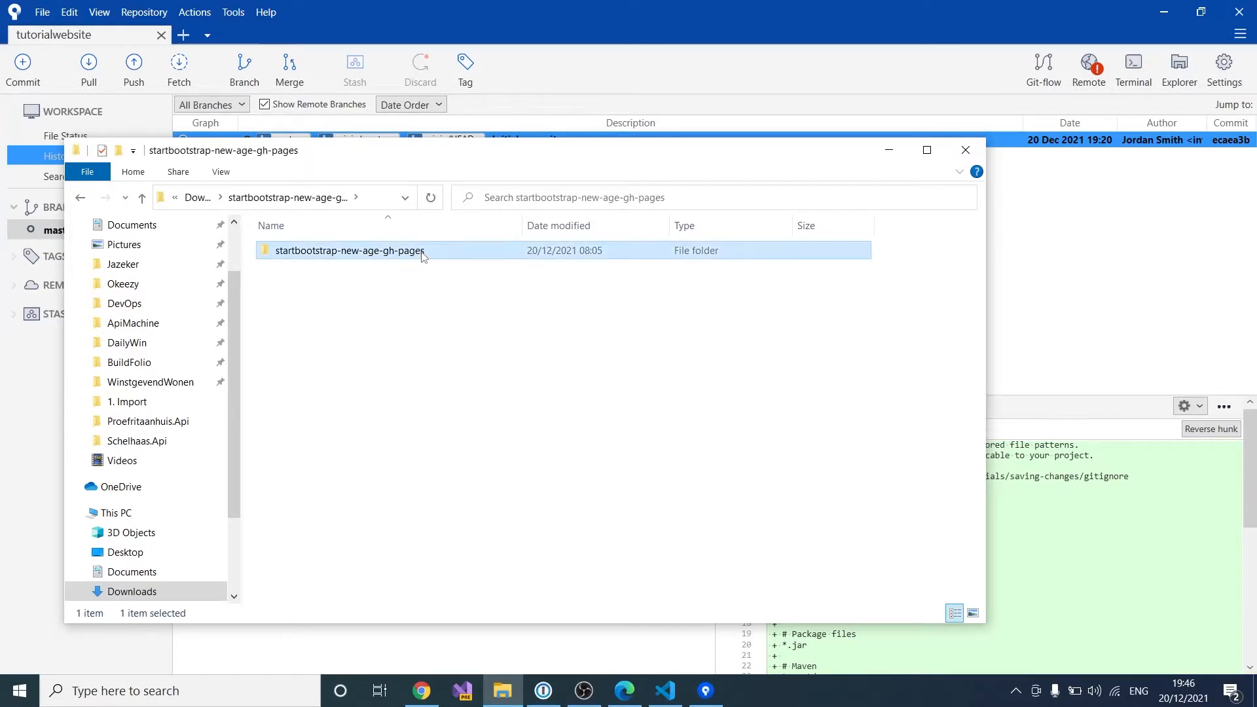
double_click(422, 256)
double_click(412, 258)
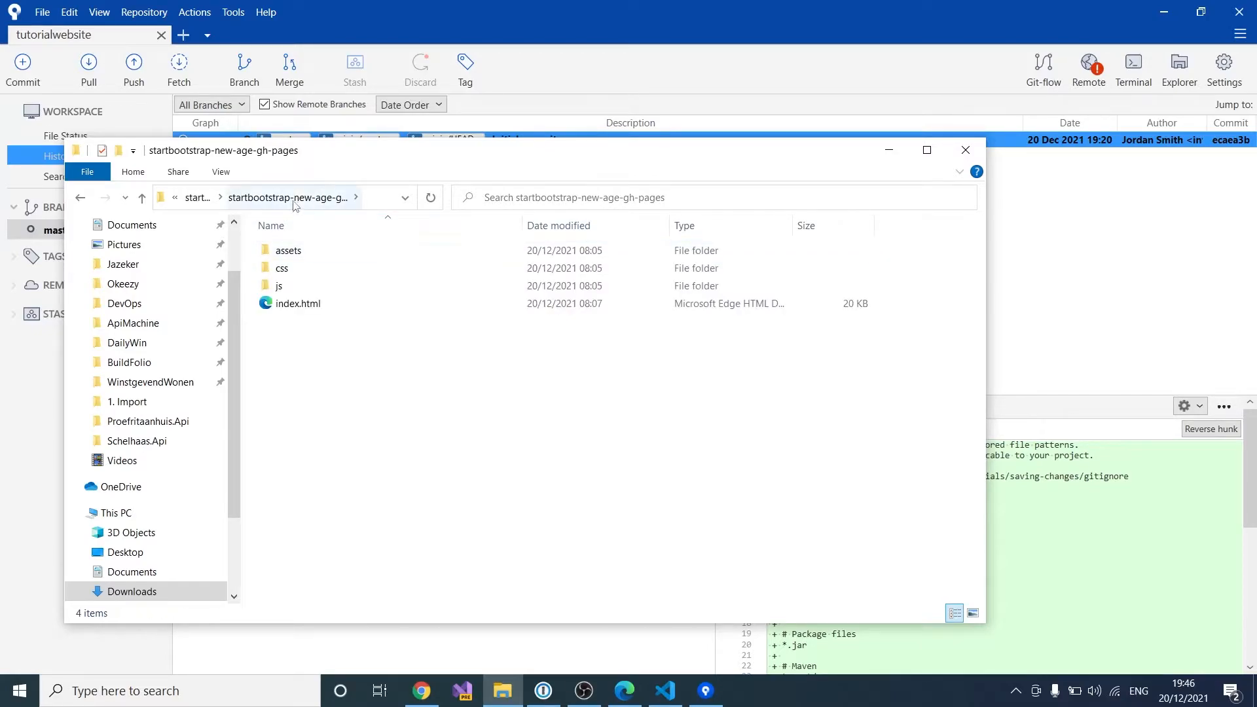
Step: Copy the inner template folder and go to the Documents folder
click(196, 198)
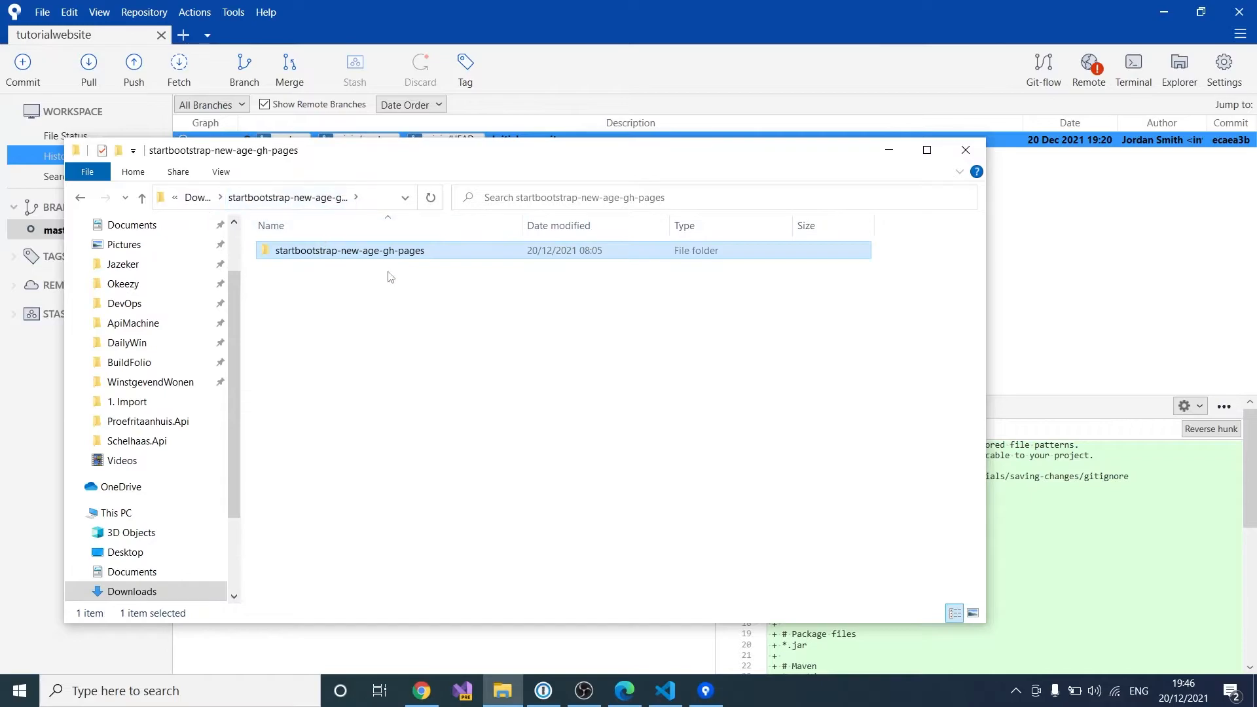
right_click(410, 251)
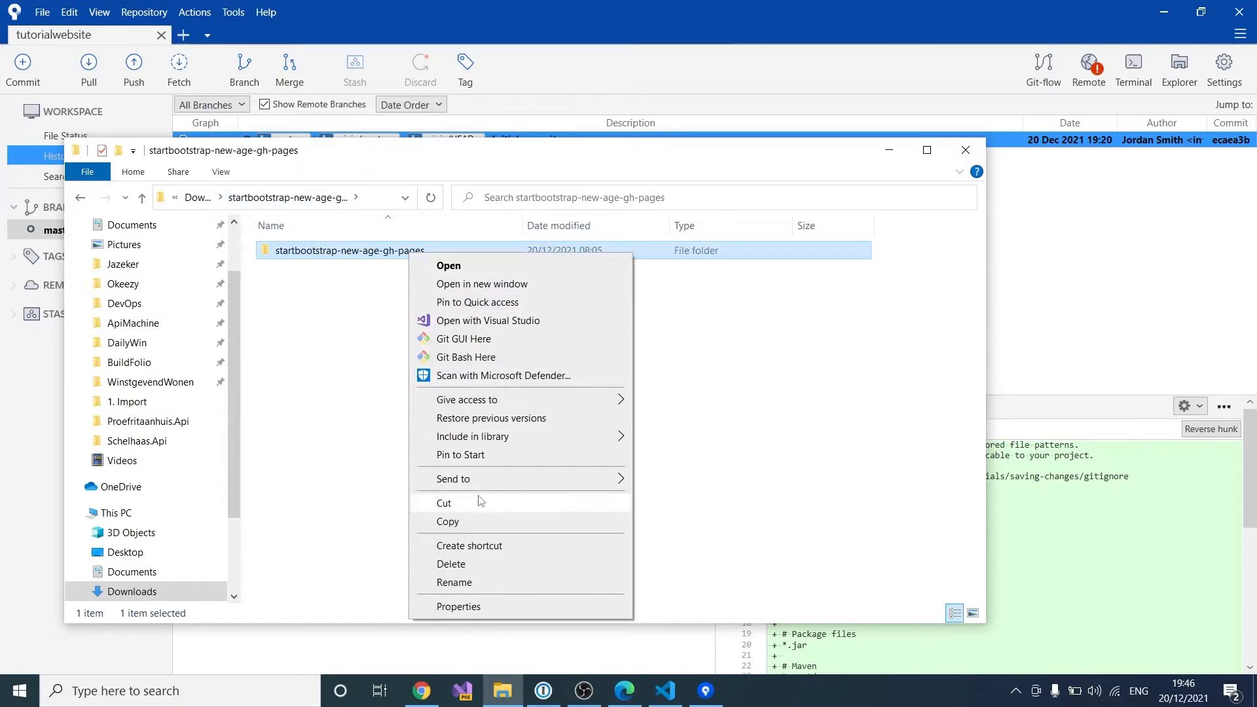
click(468, 524)
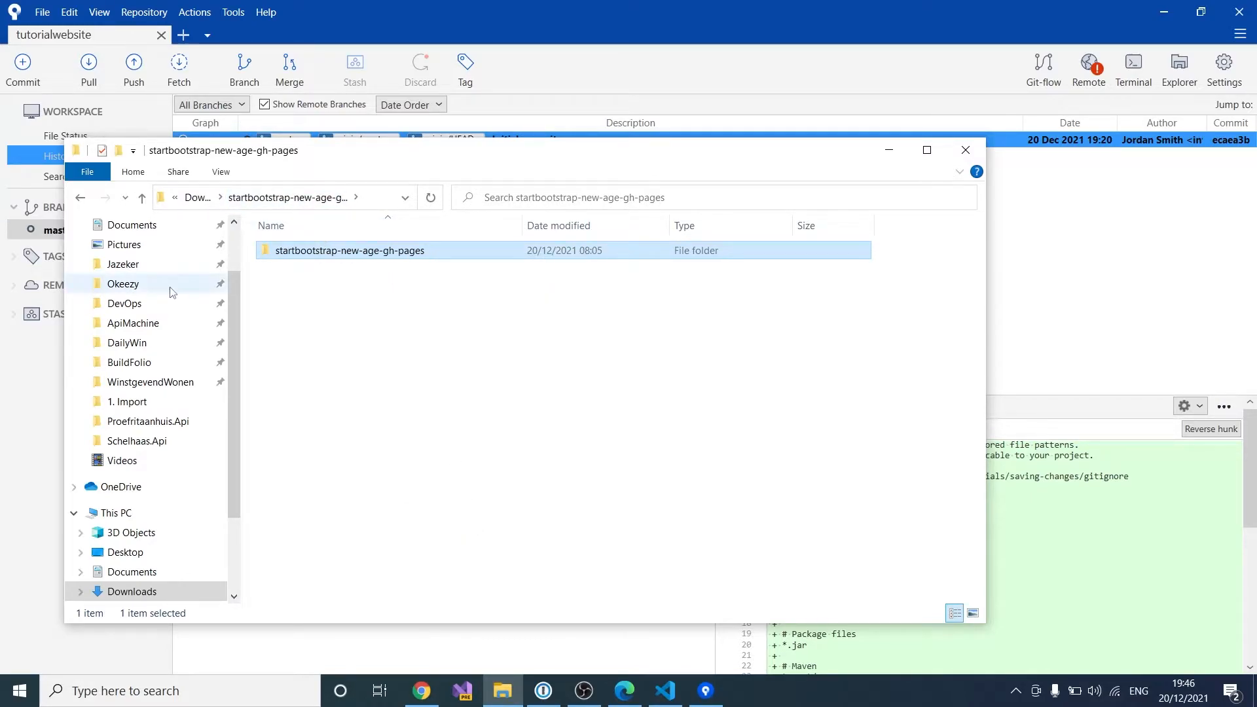
scroll(160, 273, up, 2)
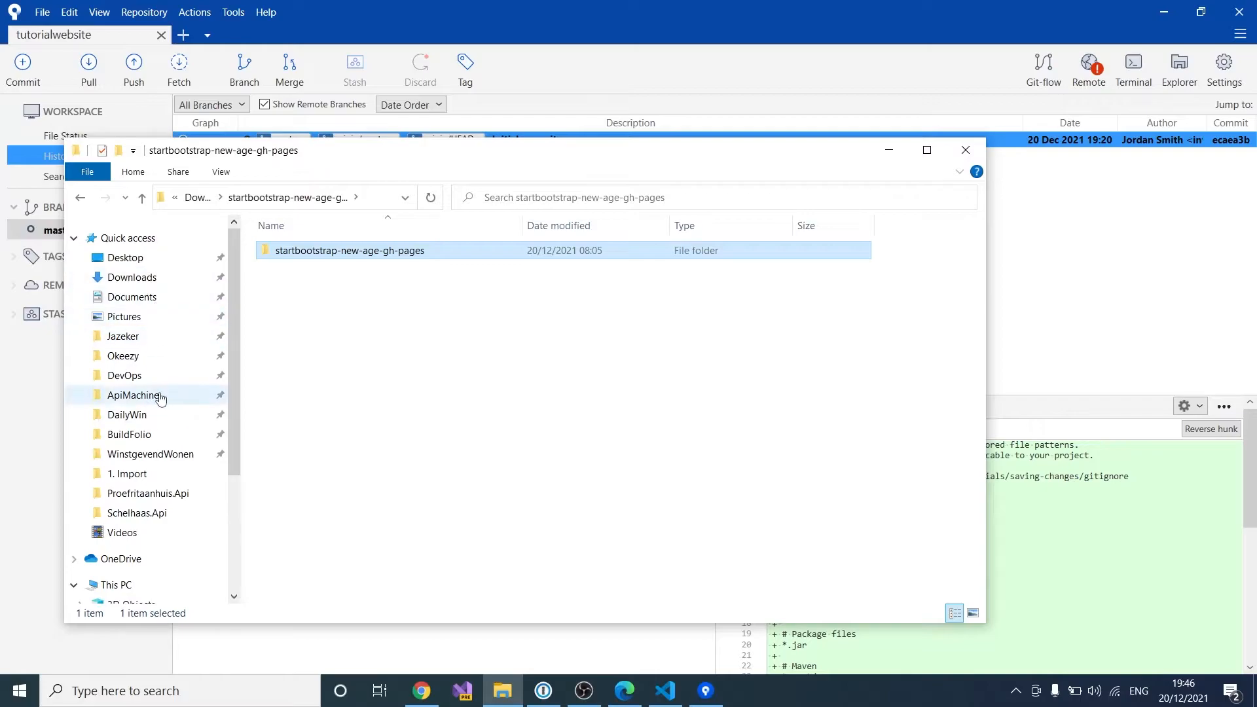
click(133, 298)
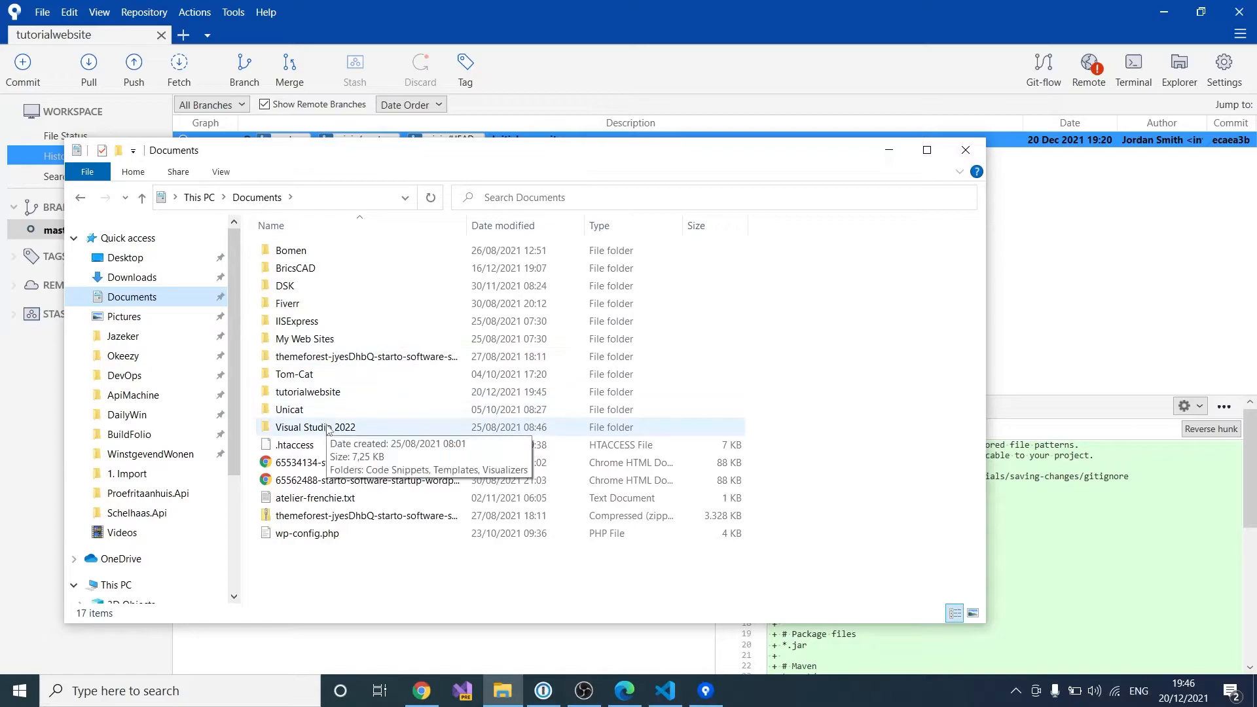
Step: Paste the template folder into the tutorialwebsite folder
click(328, 394)
double_click(327, 392)
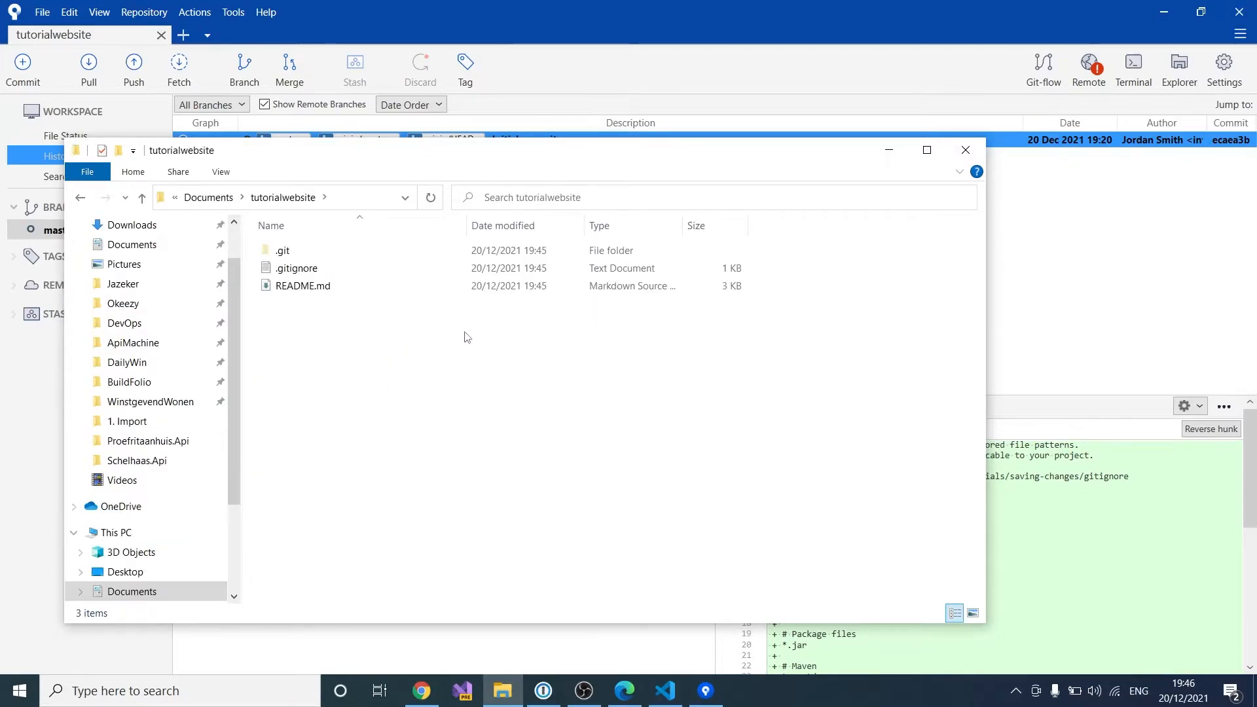
key(ctrl+v)
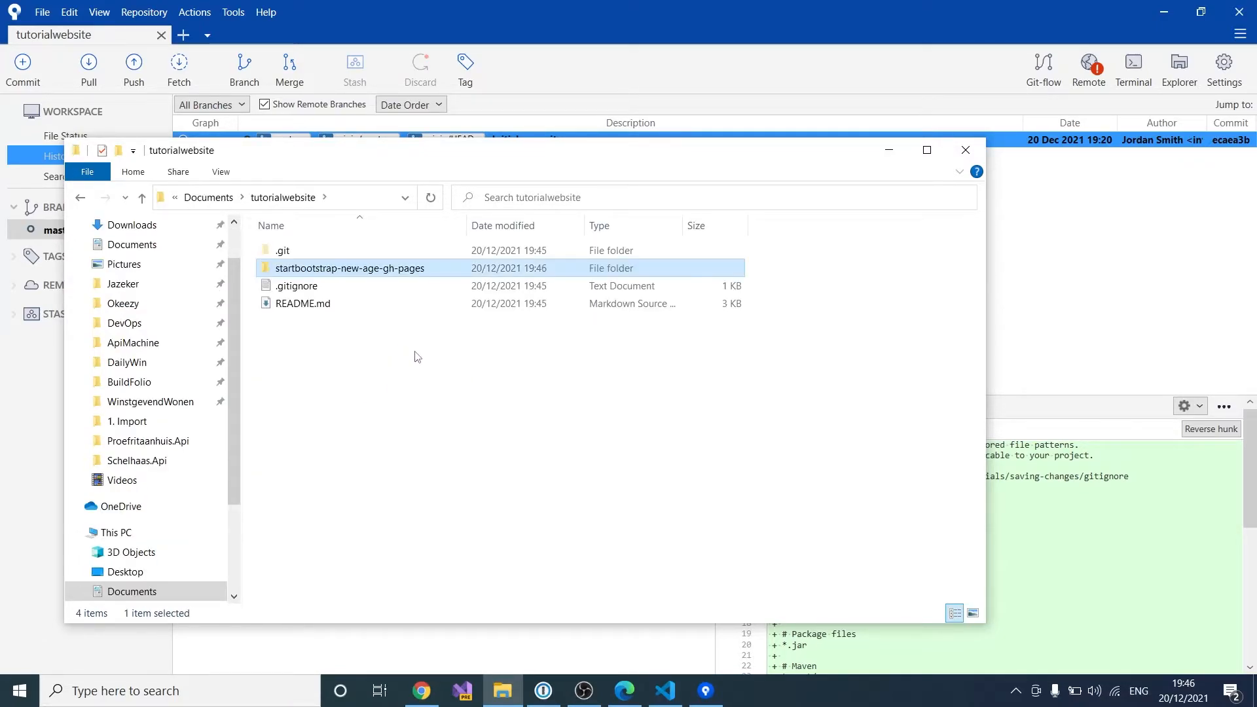
Step: Move assets, css, js and index.html up into tutorialwebsite and delete the empty folder
double_click(384, 269)
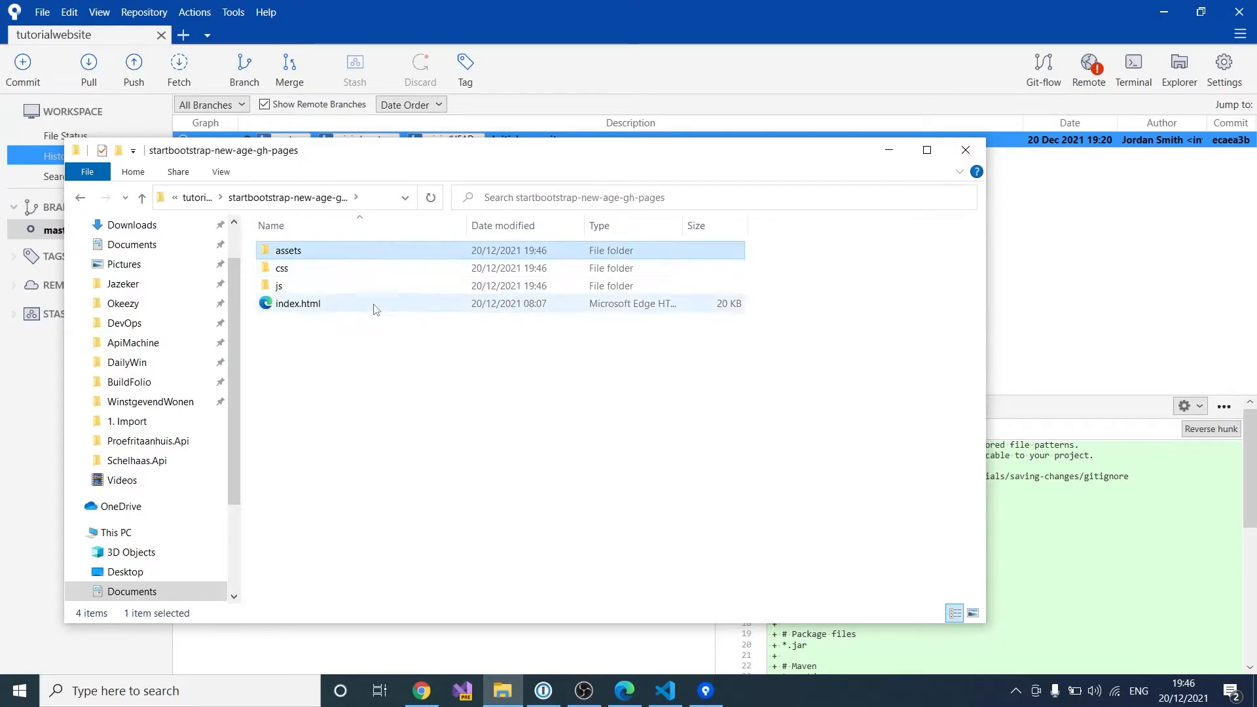
key(ctrl+a)
double_click(528, 152)
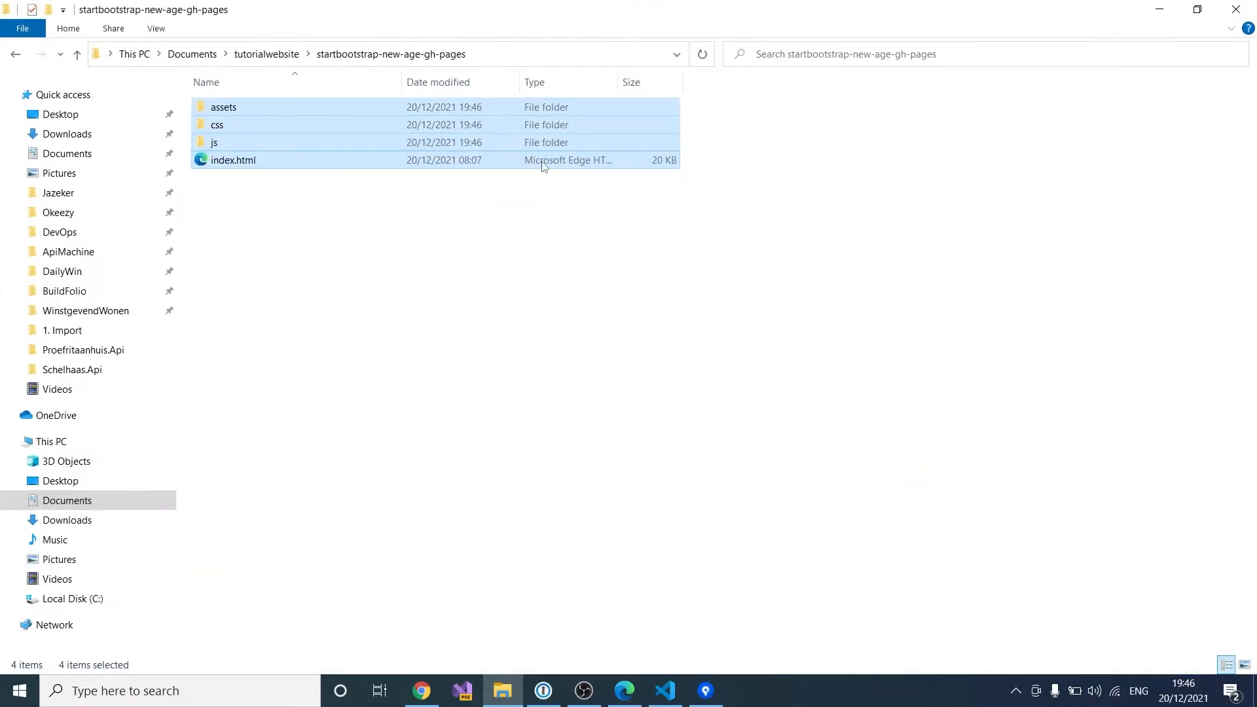
drag(302, 112, 268, 50)
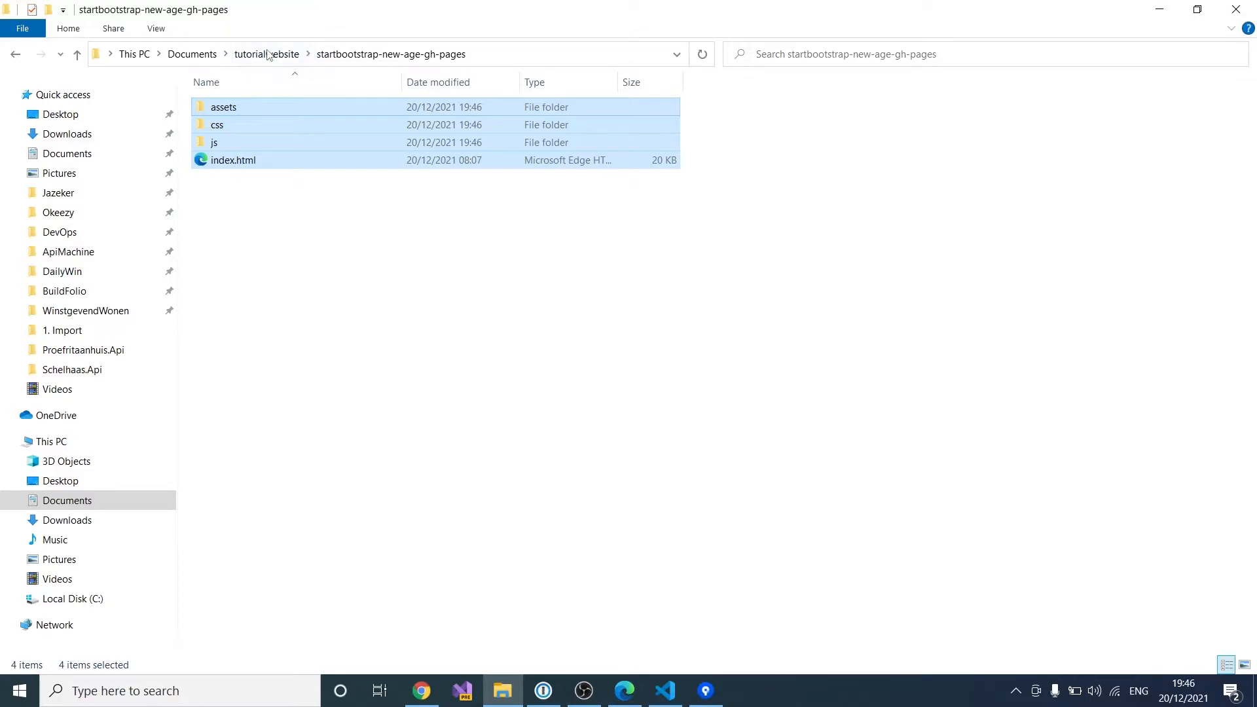
click(270, 55)
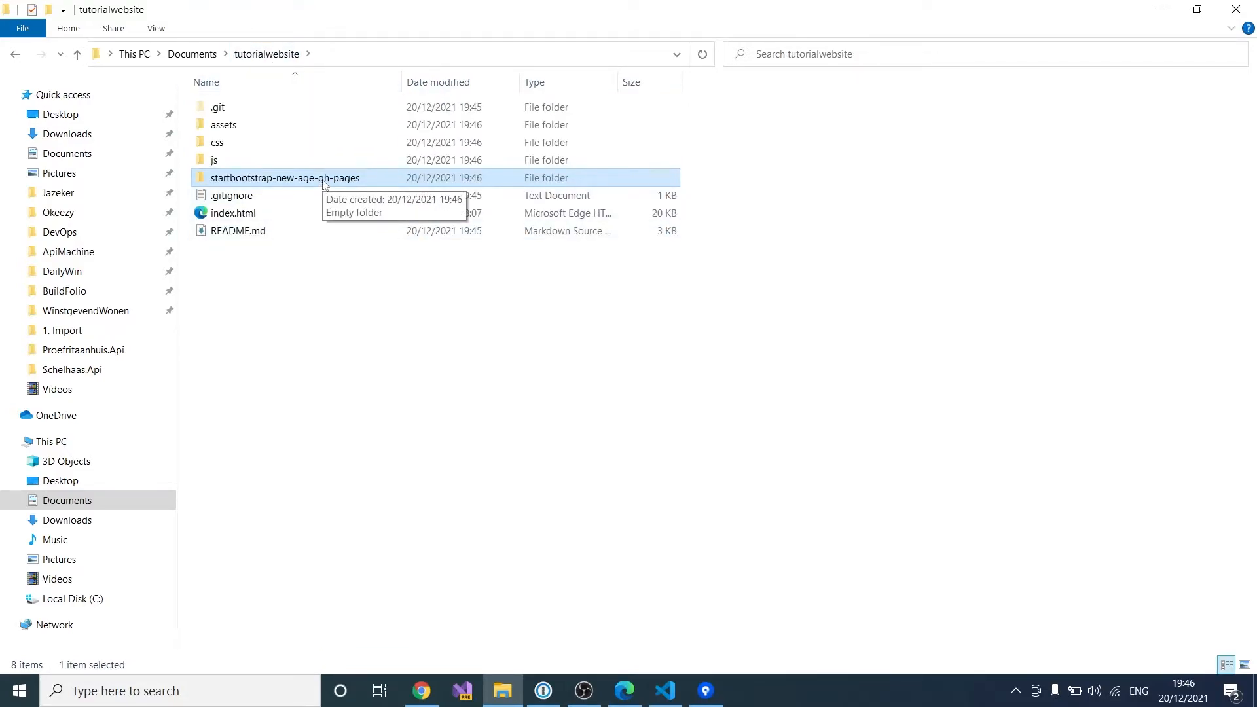
key(Delete)
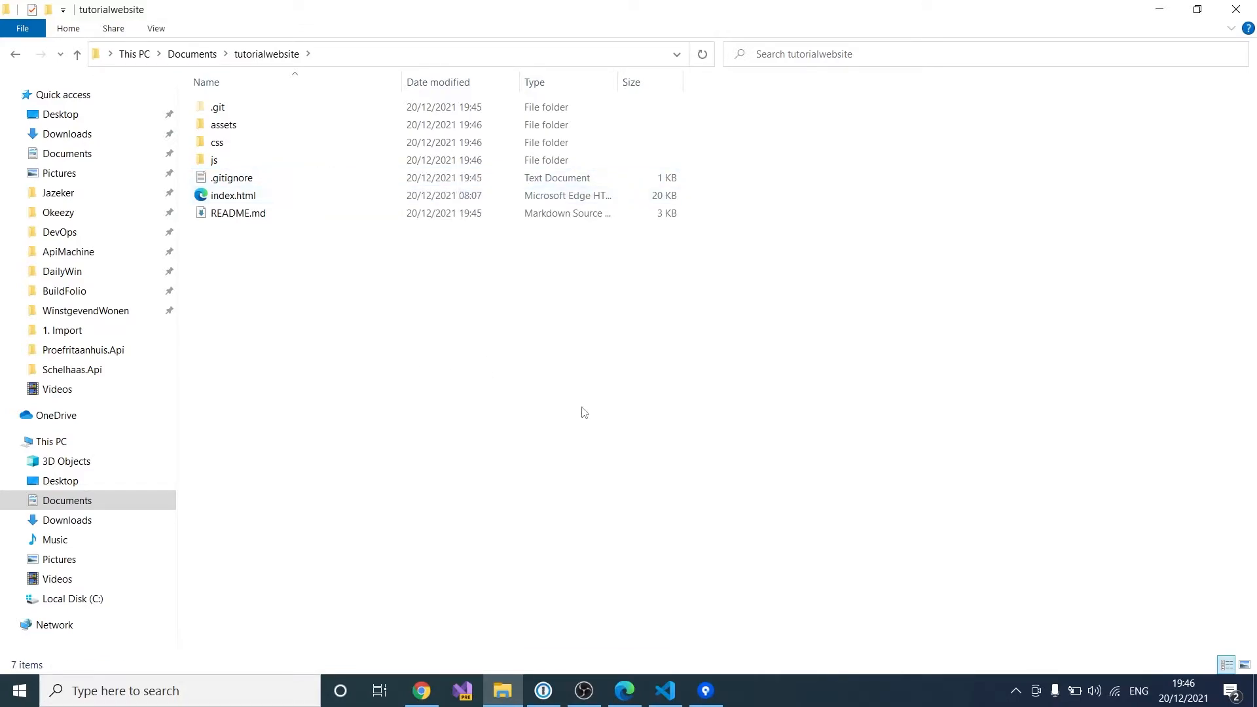
Step: Review the pending changes in Sourcetree, previewing index.html, and stage all eight new files
click(705, 691)
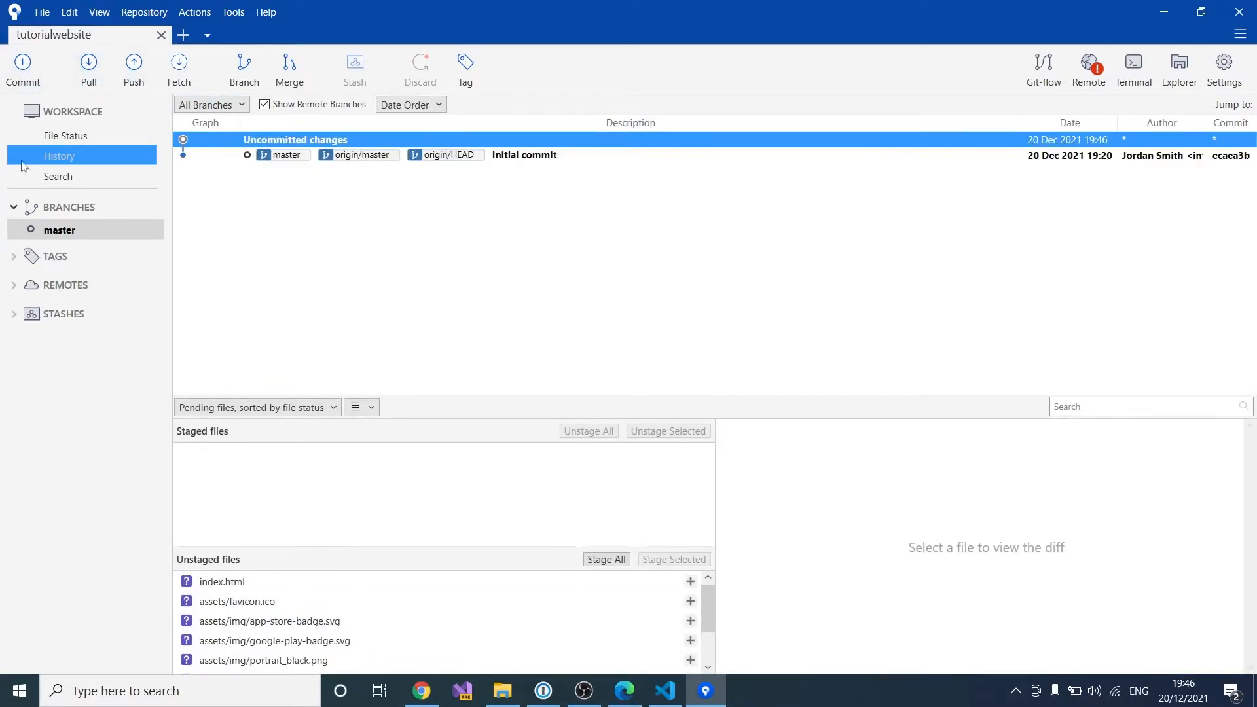
click(30, 77)
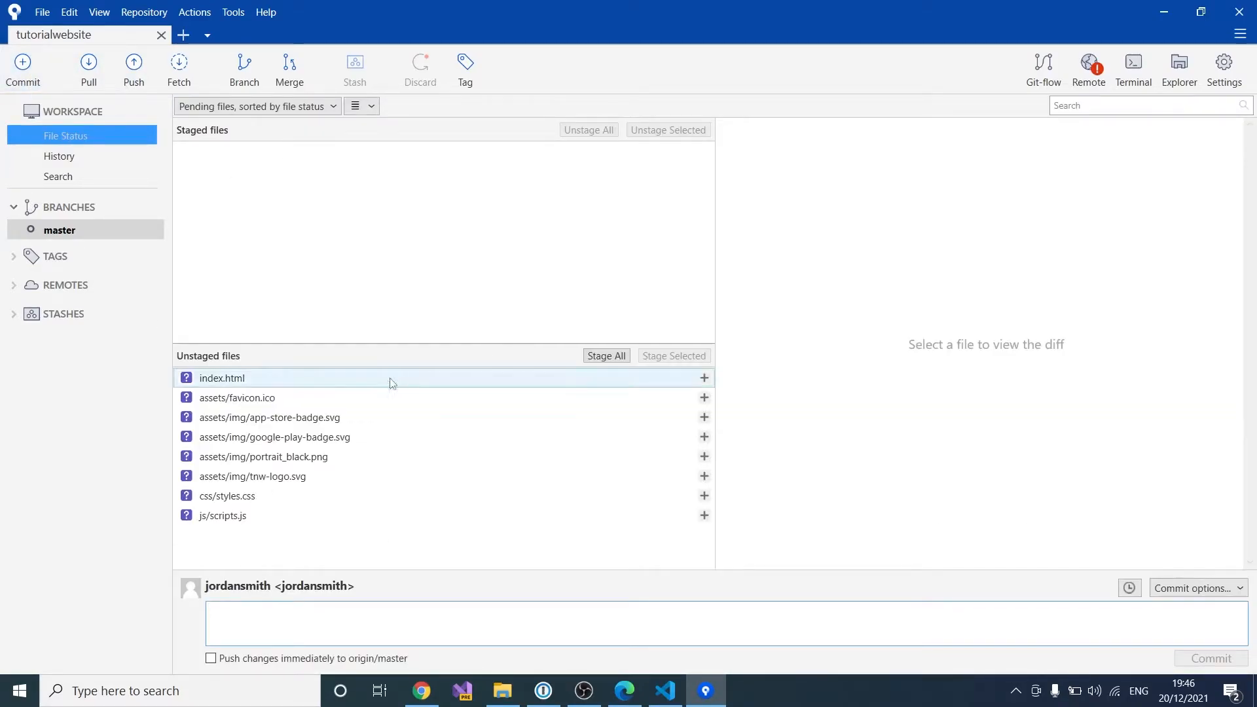
click(336, 379)
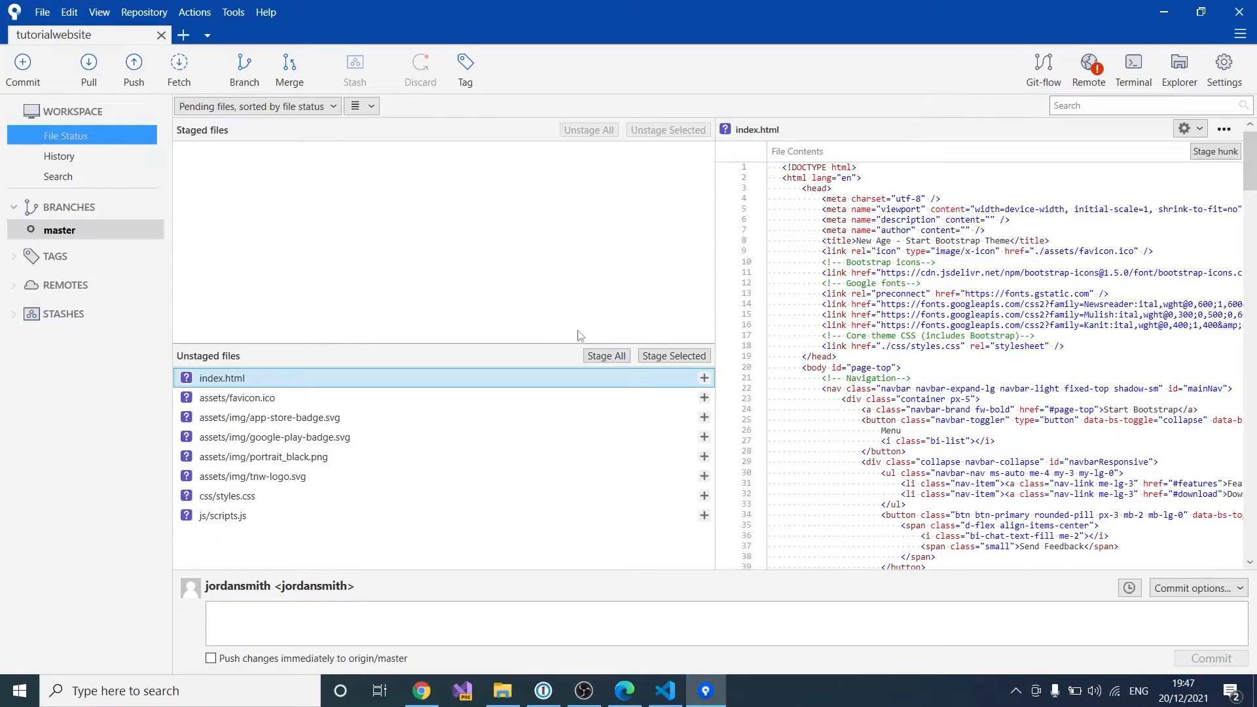
click(617, 363)
Step: Enter 'Initial commit' as the commit message
click(391, 621)
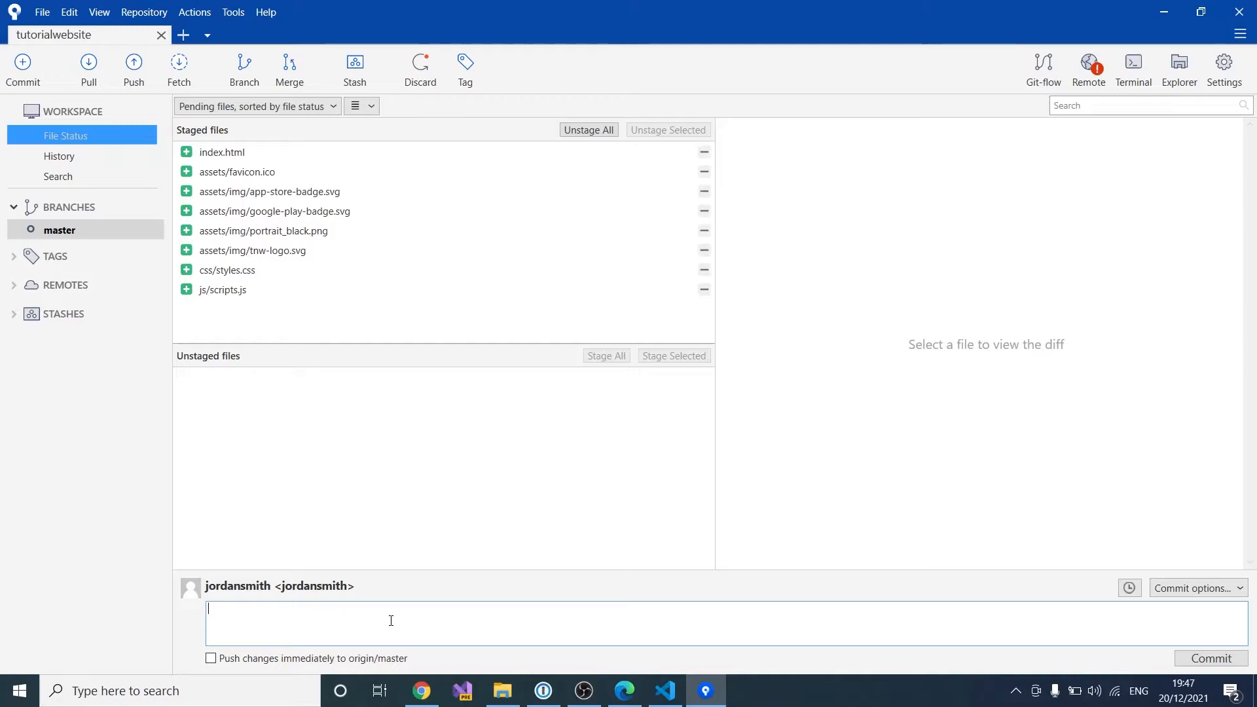
text(Initial commit)
drag(348, 613, 190, 609)
Step: Commit the staged files, compare them with the remote commit, and push master to origin
click(1245, 661)
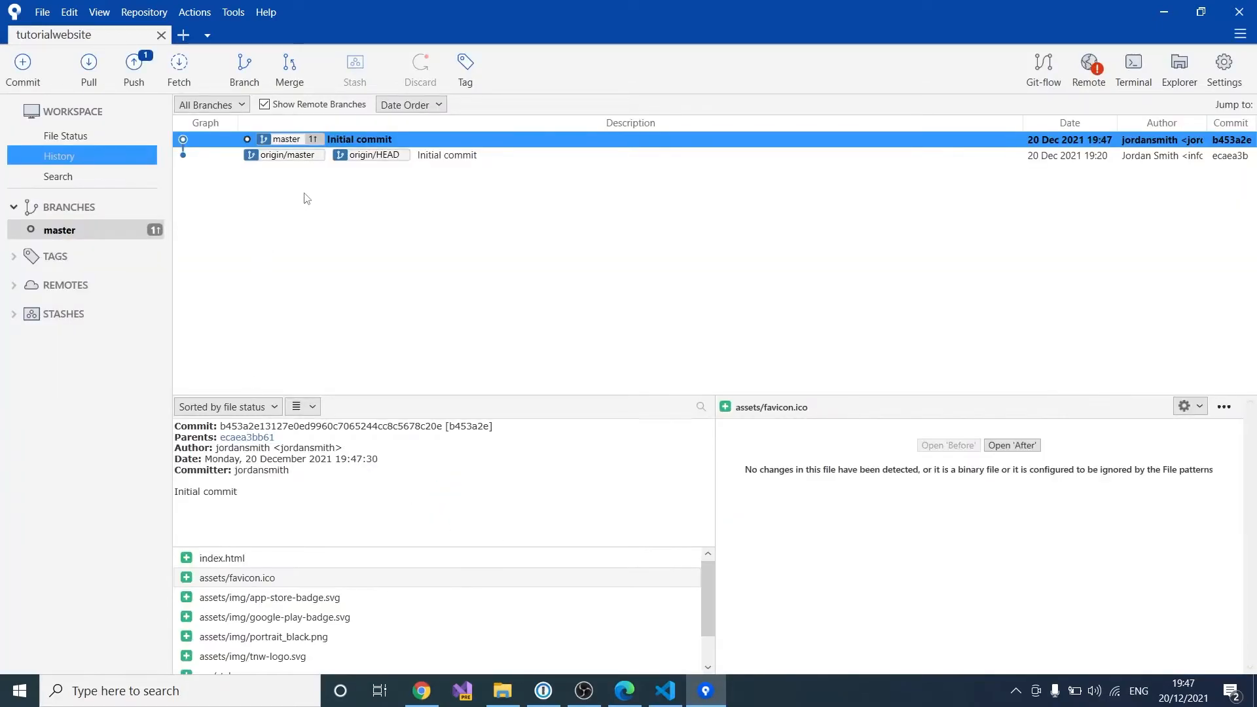
click(456, 158)
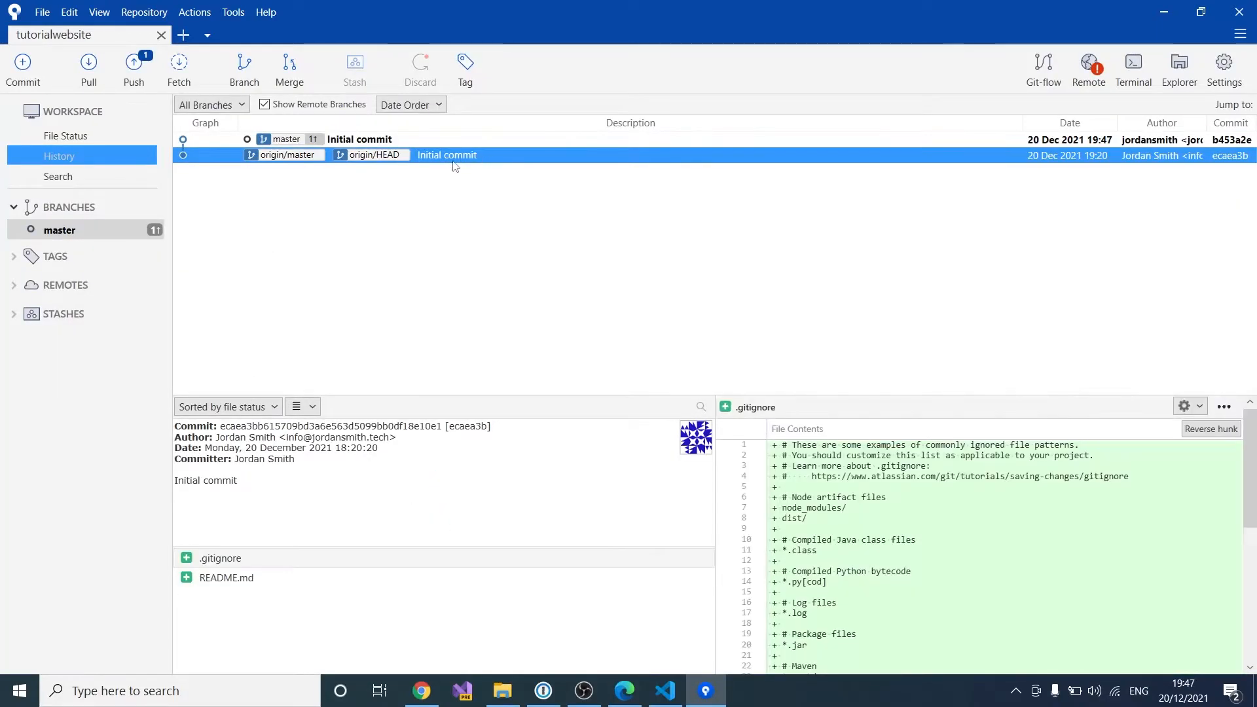
click(402, 140)
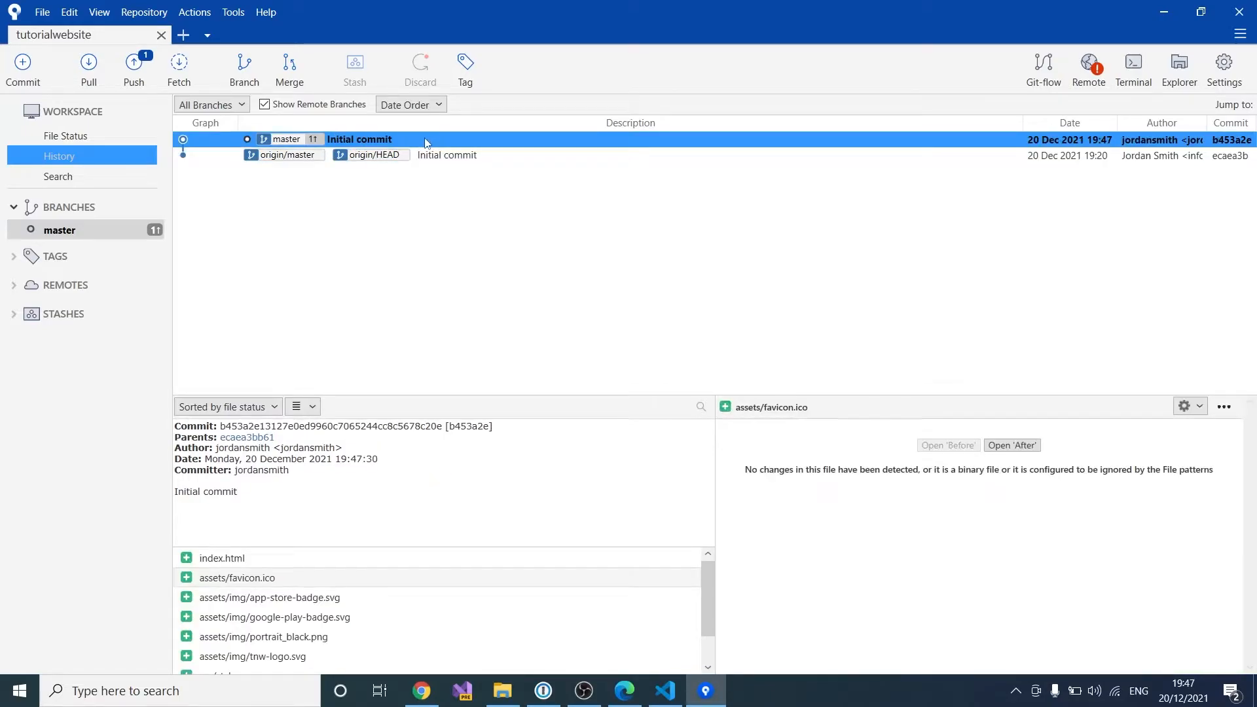
click(134, 65)
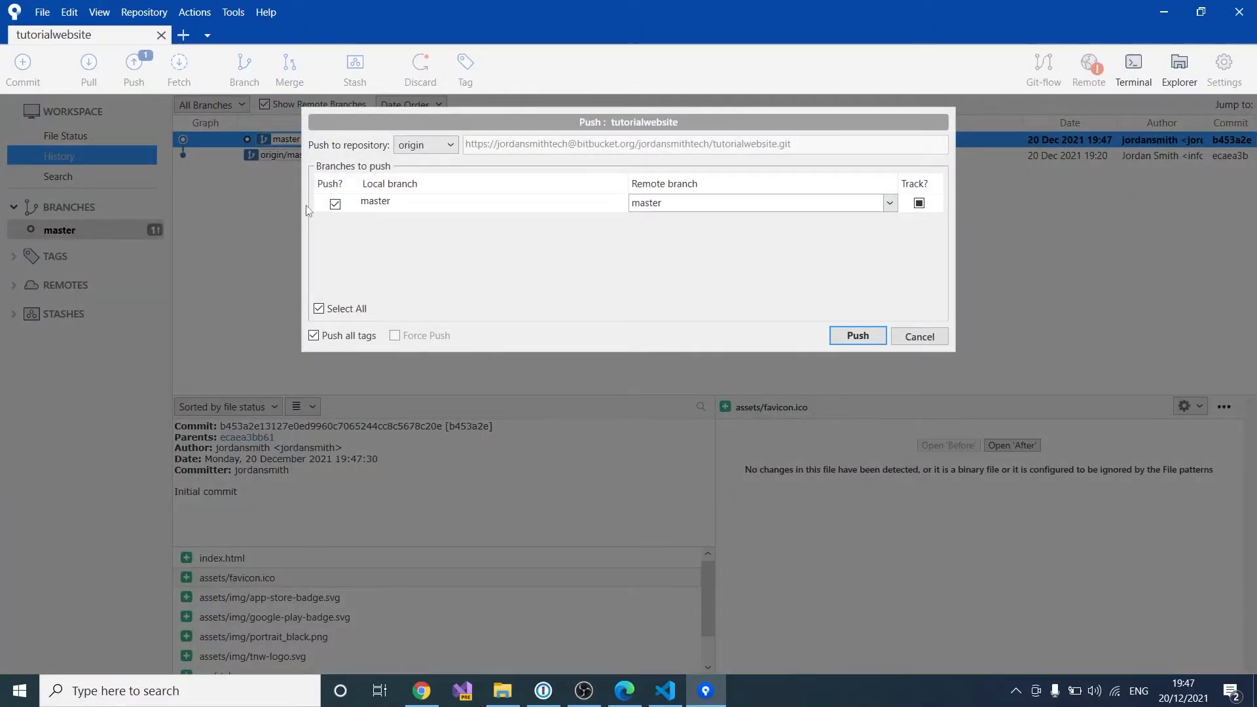
click(854, 336)
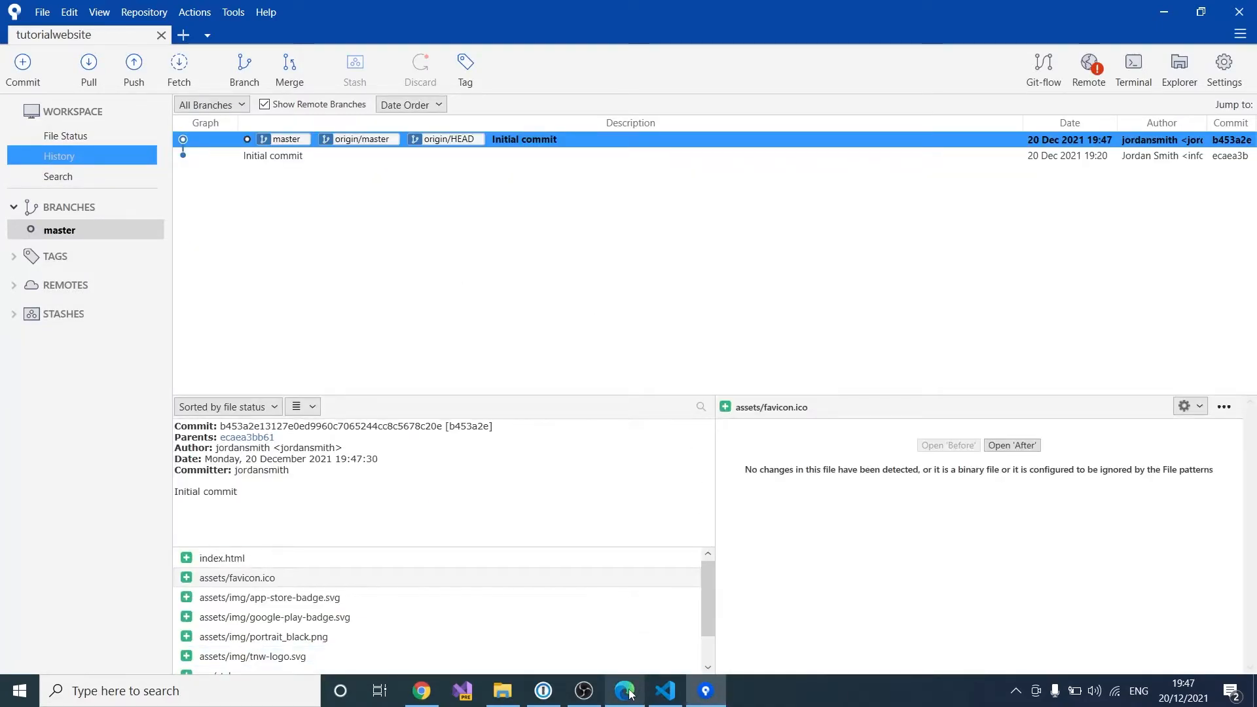
Step: Return to Bitbucket in the browser and dismiss the clone dialog
mouse_move(630, 694)
click(626, 616)
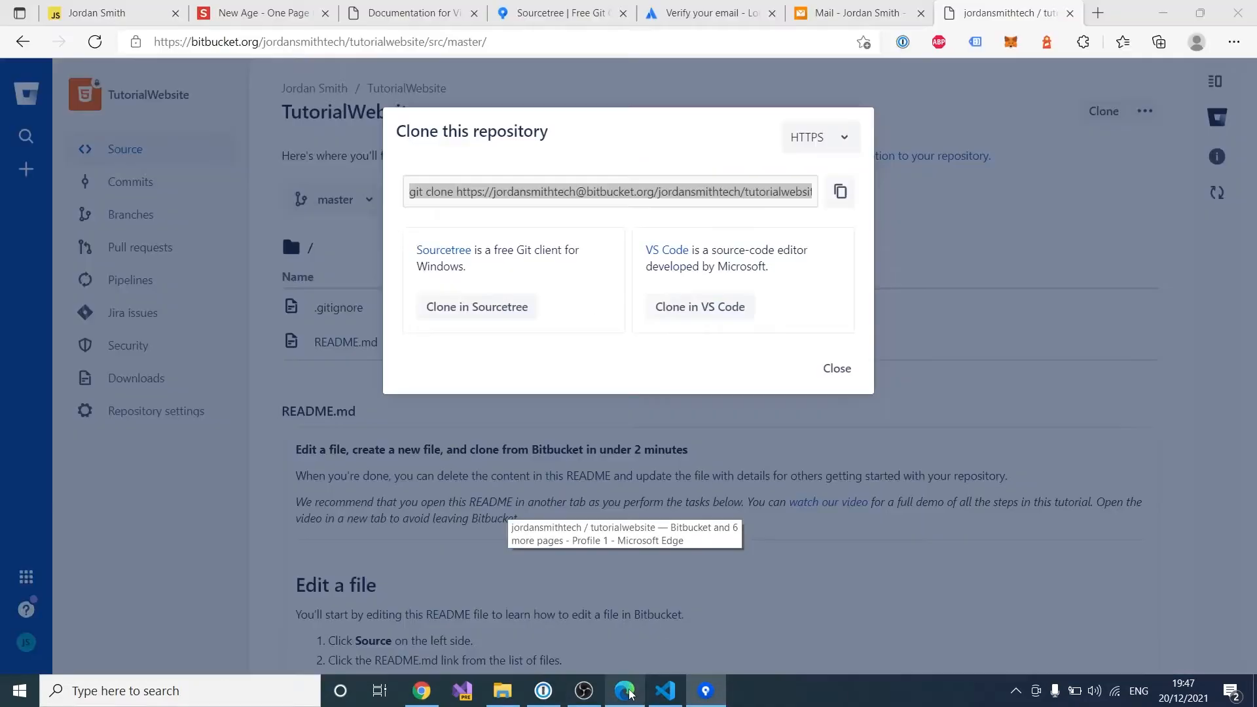
click(839, 368)
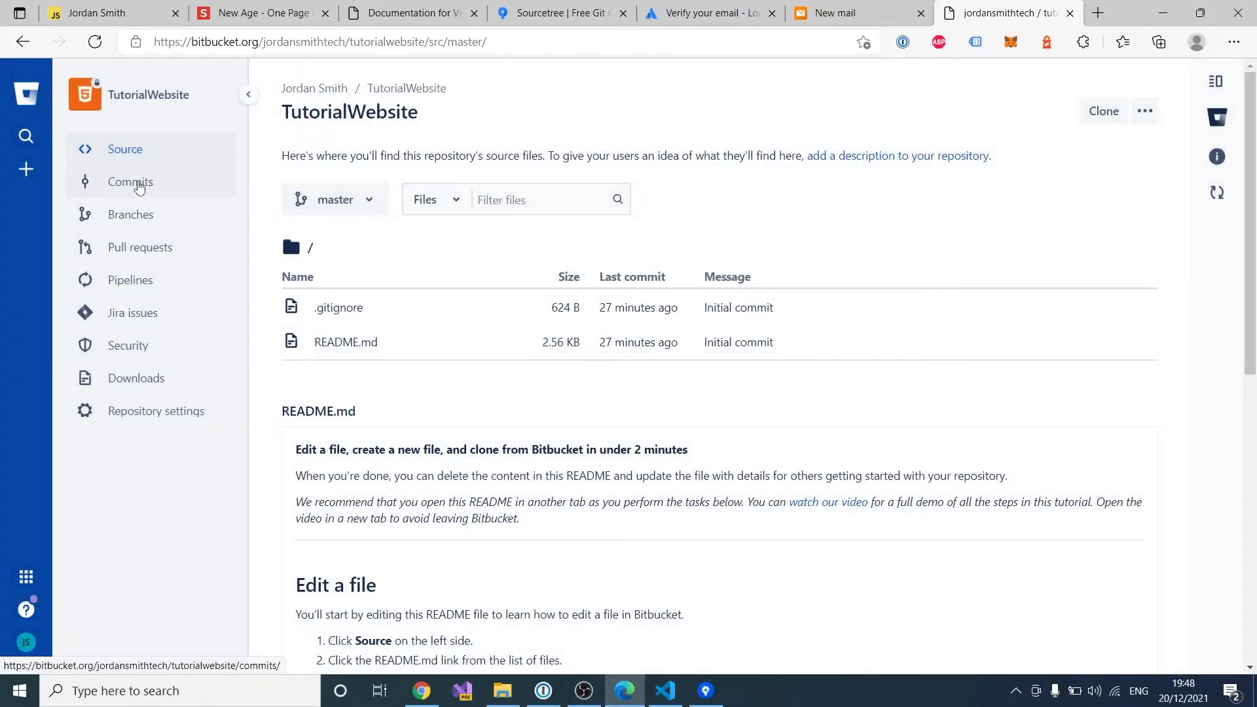
Step: Confirm the pushed 'Initial commit' on the Commits page, then go back to Source
click(139, 186)
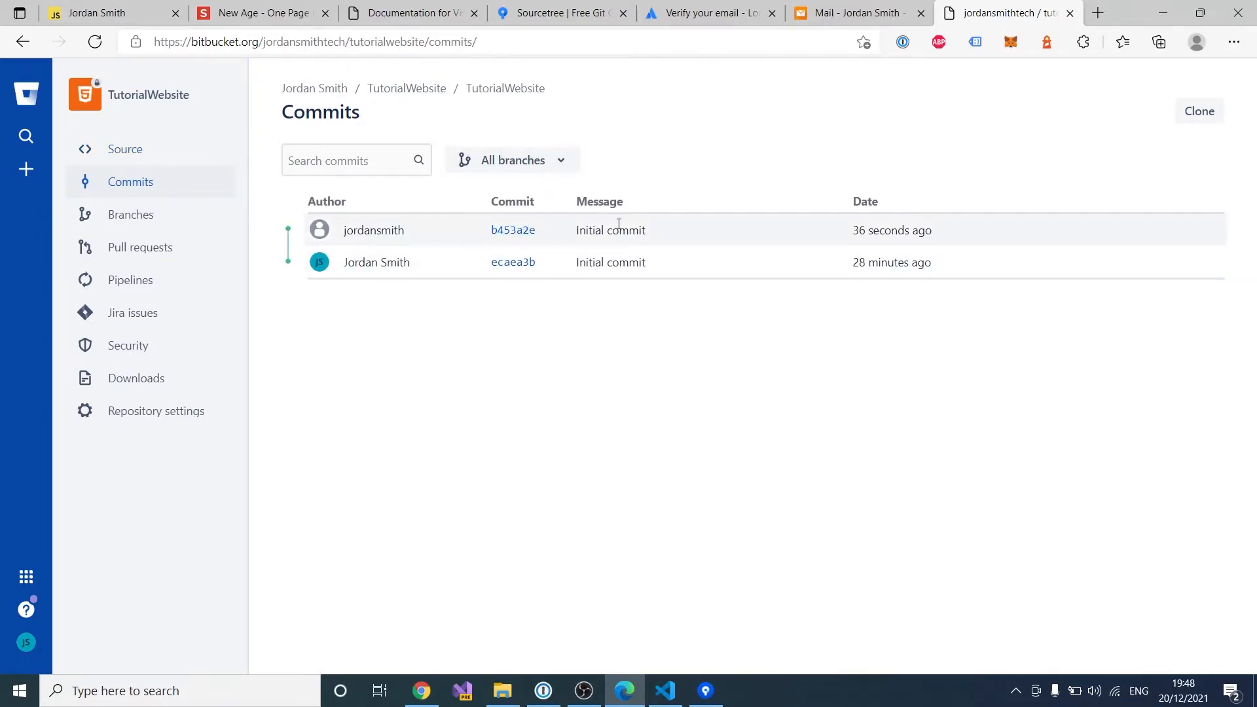
drag(861, 225, 1011, 236)
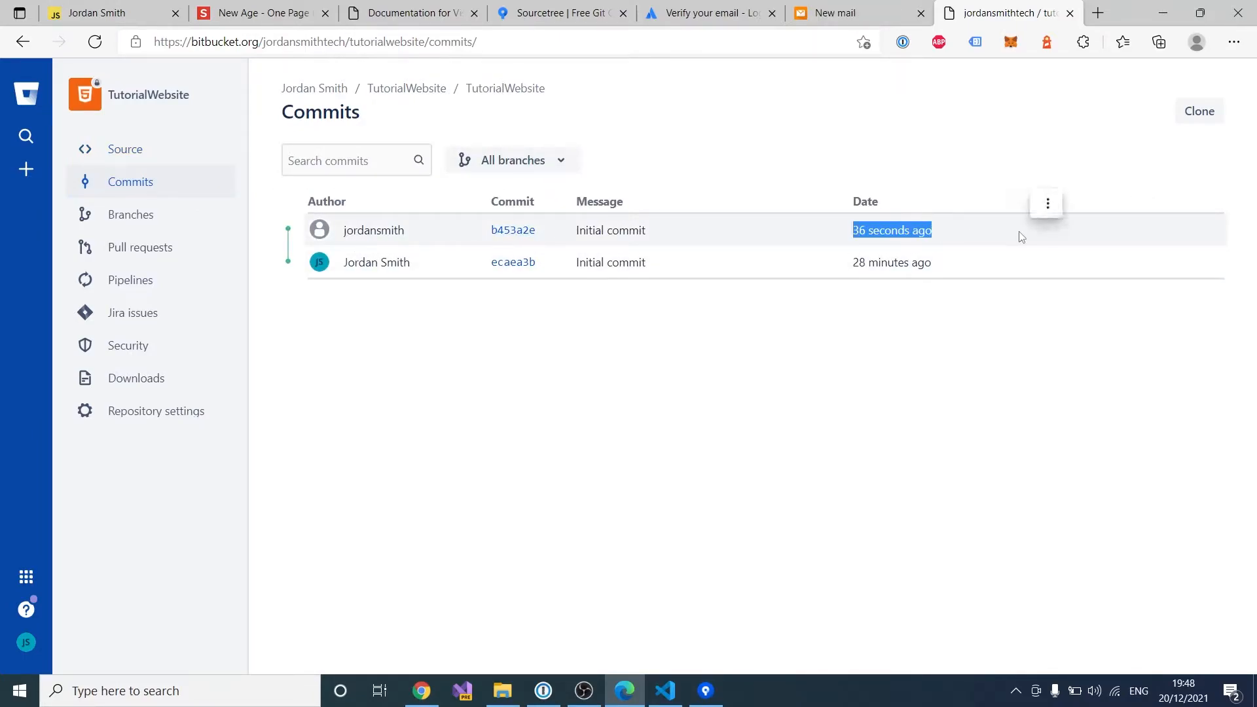
click(977, 245)
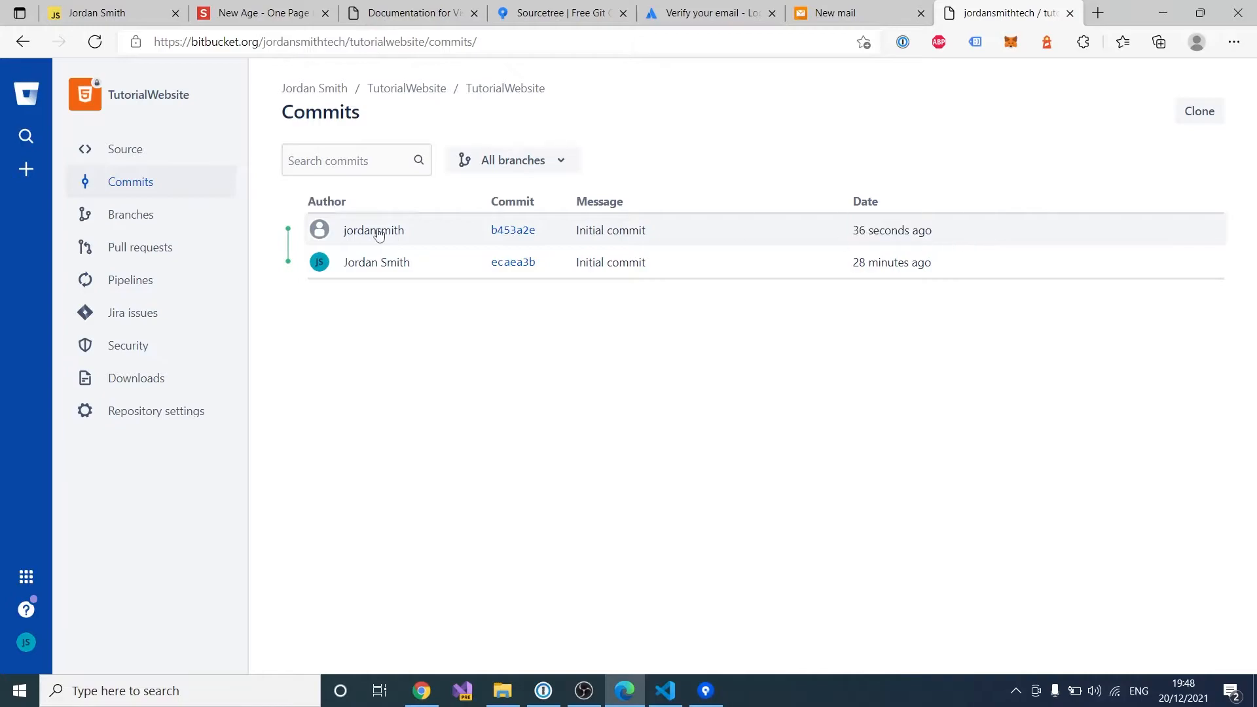
click(145, 155)
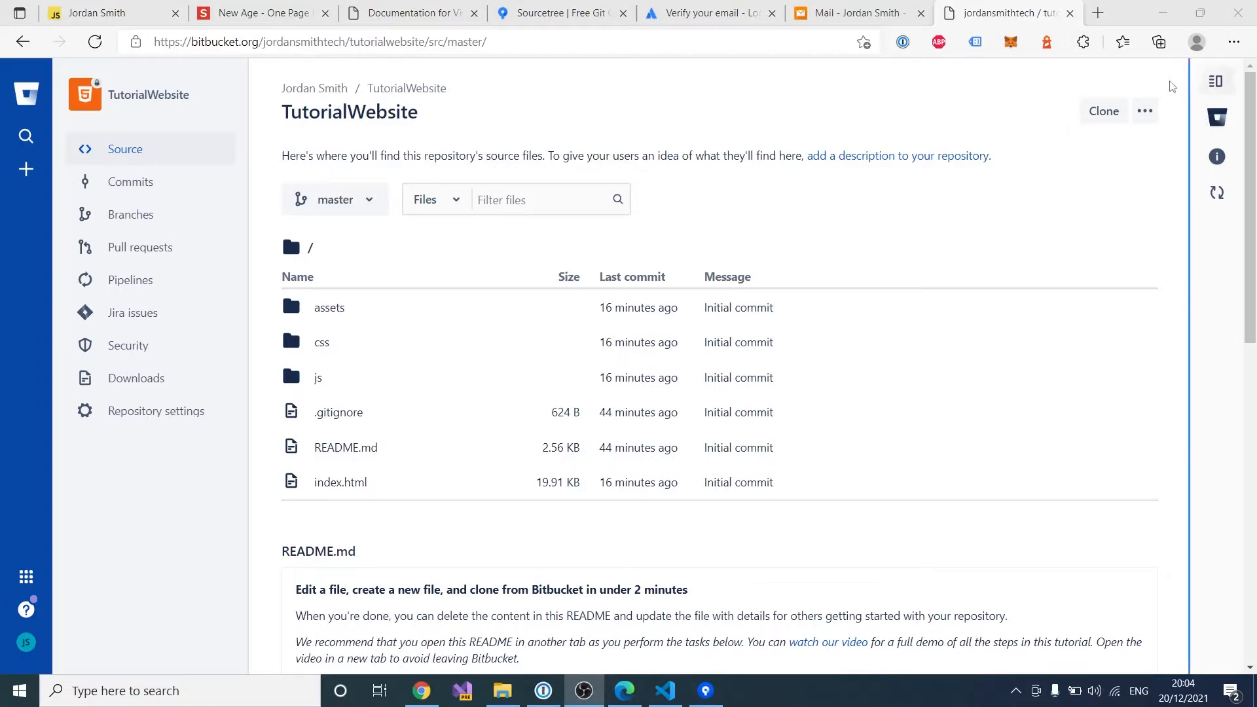
Step: Load okeezy.com in a new browser tab
click(1101, 17)
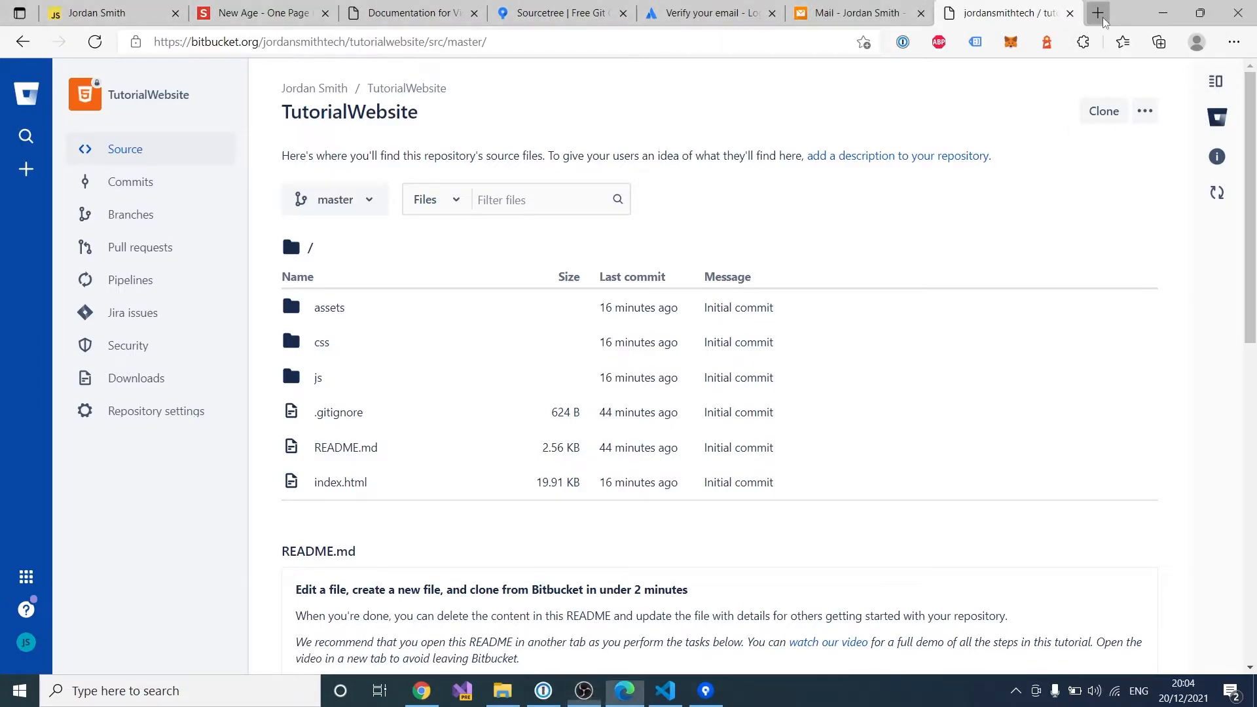
text(okee)
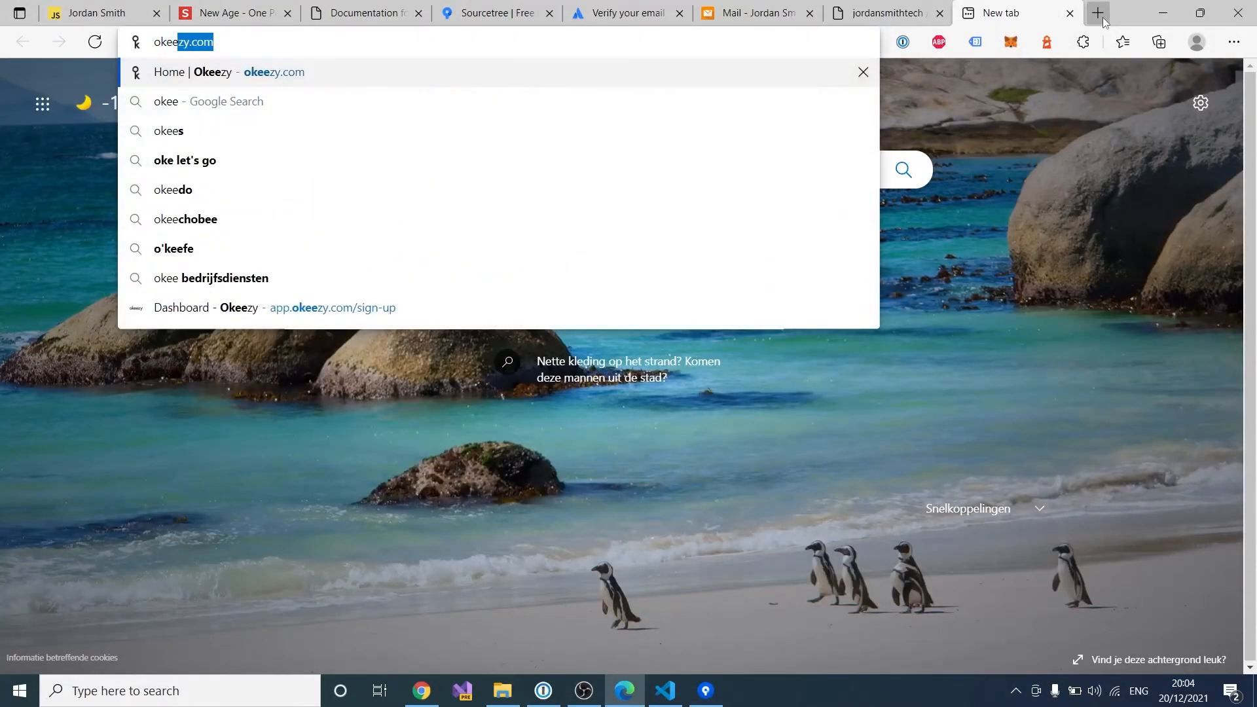
text(zy.com)
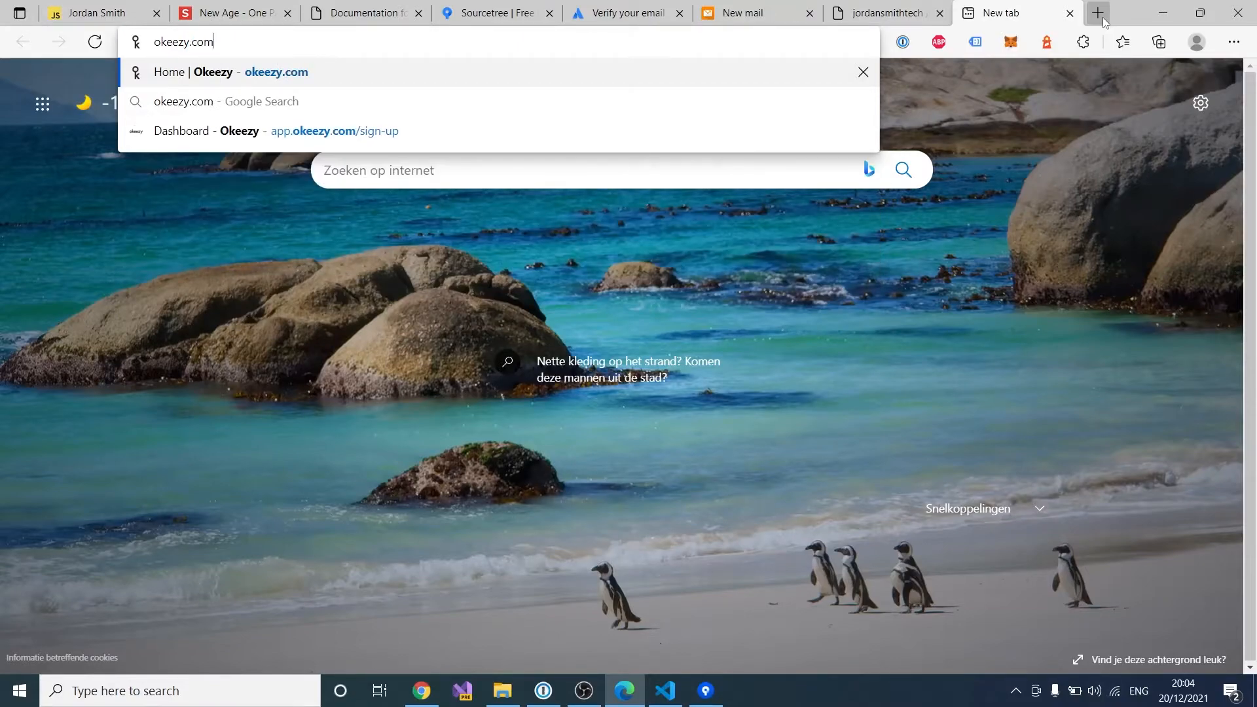
key(Return)
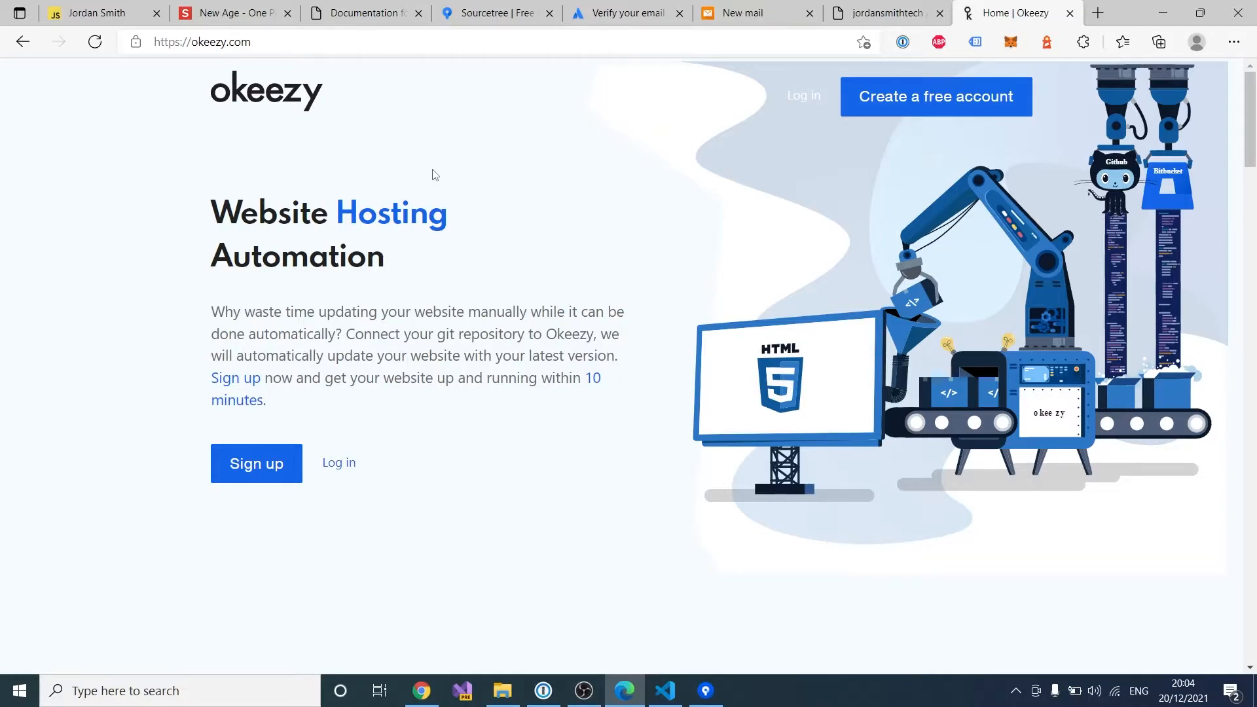
Step: Start a free Okeezy account, replacing the prefilled e-mail with the account's e-mail address
click(930, 101)
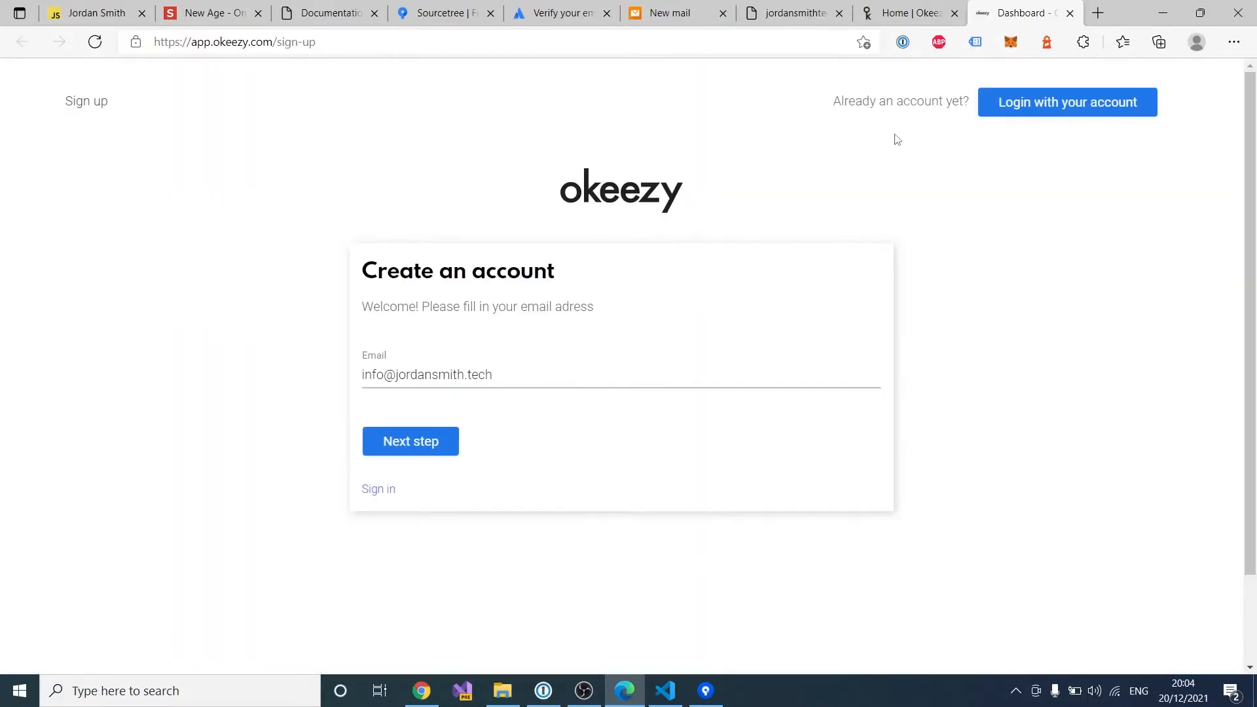
click(506, 373)
click(501, 327)
click(494, 376)
drag(494, 376, 360, 354)
key(BackSpace)
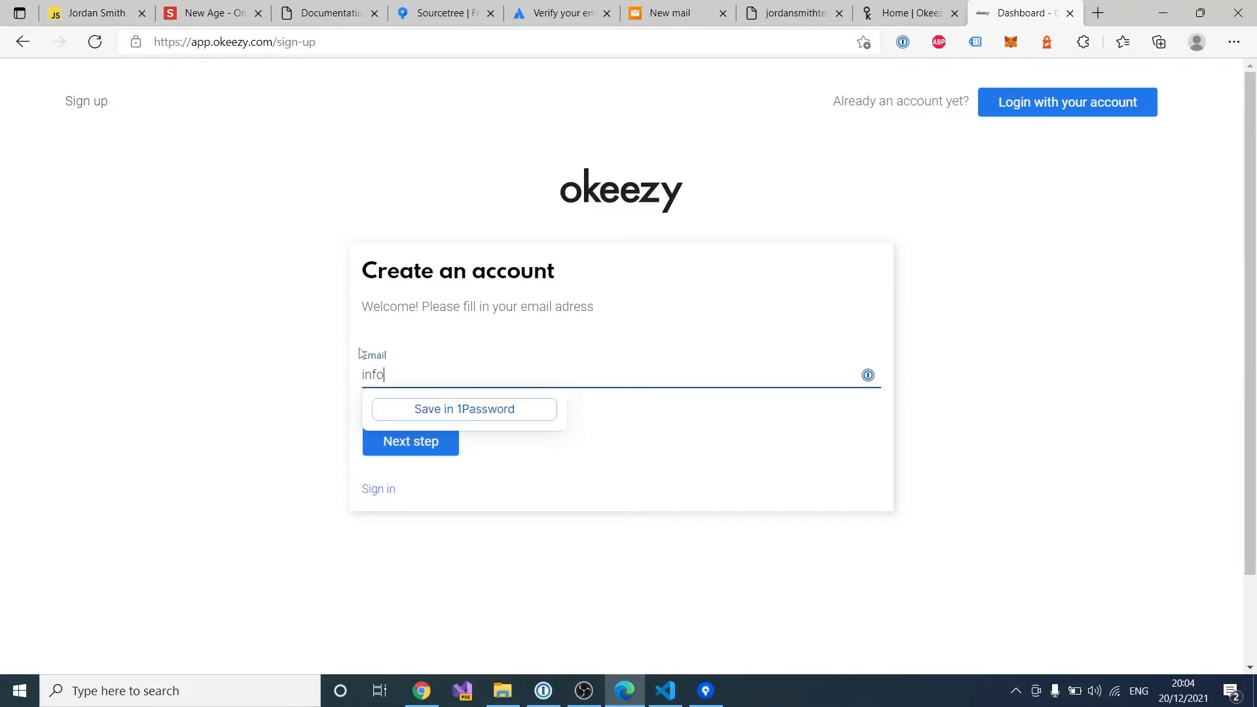
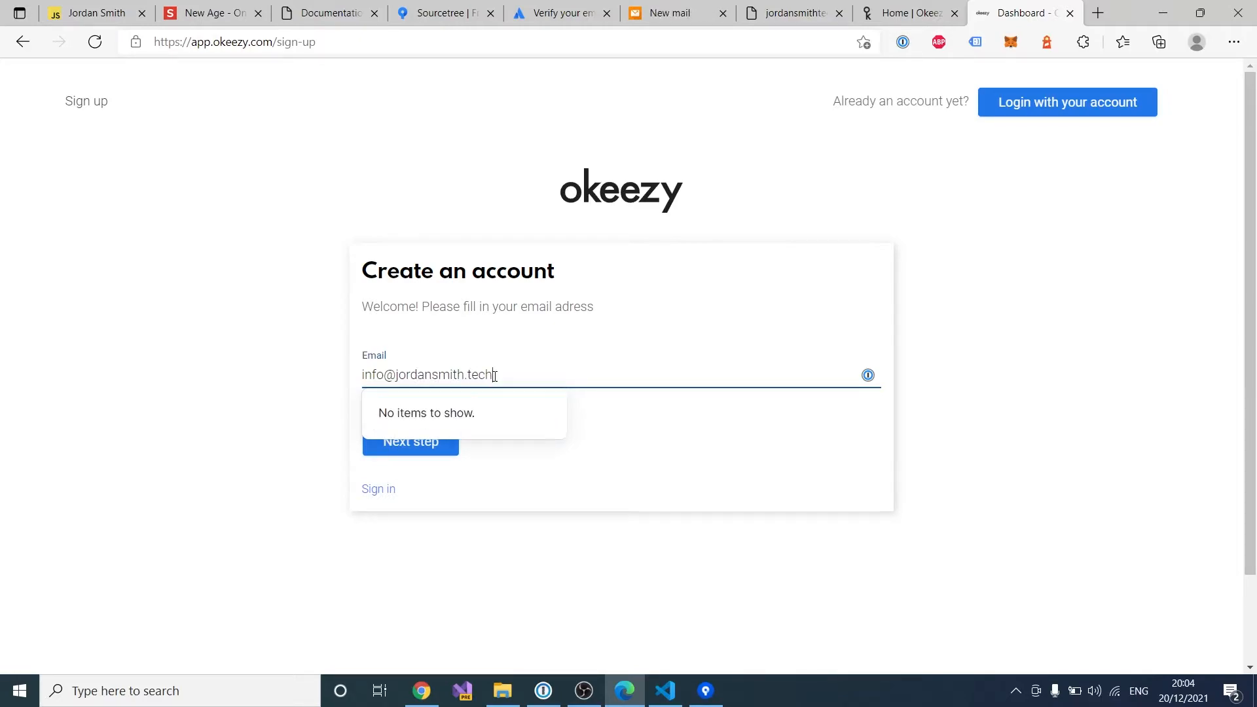
Step: Submit the sign-up e-mail and bring the webmail inbox to the front
click(673, 429)
click(436, 445)
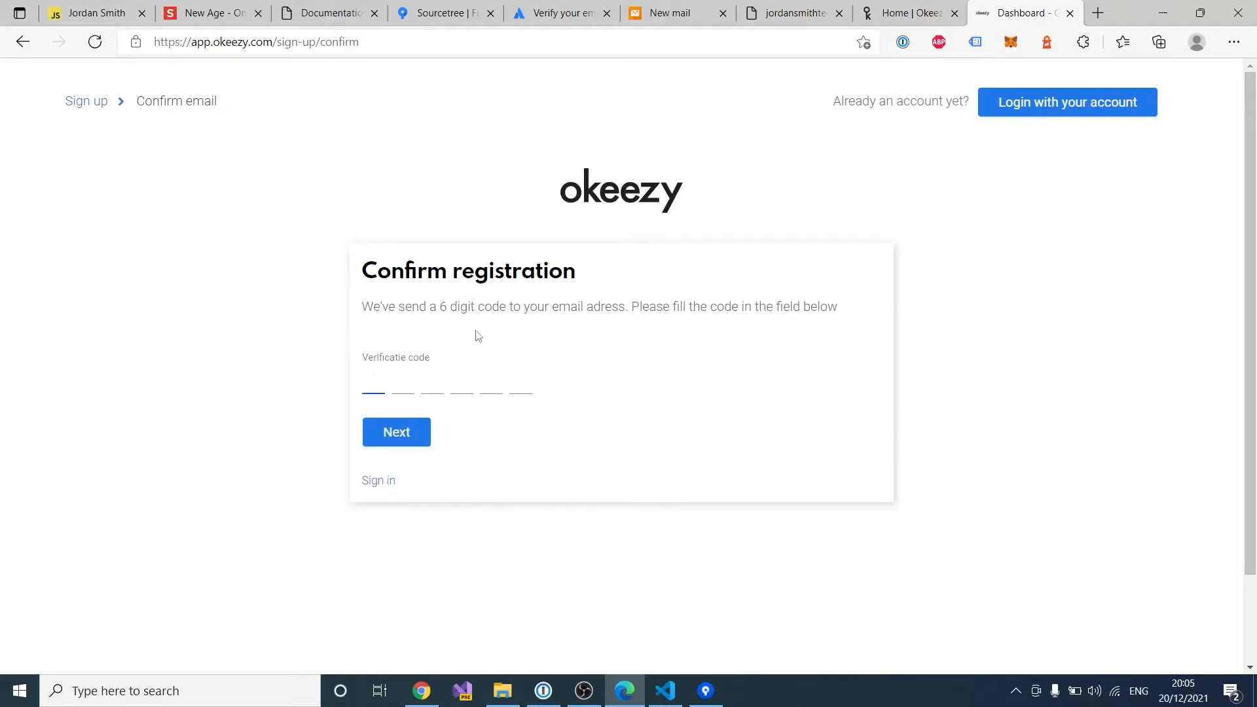
click(674, 18)
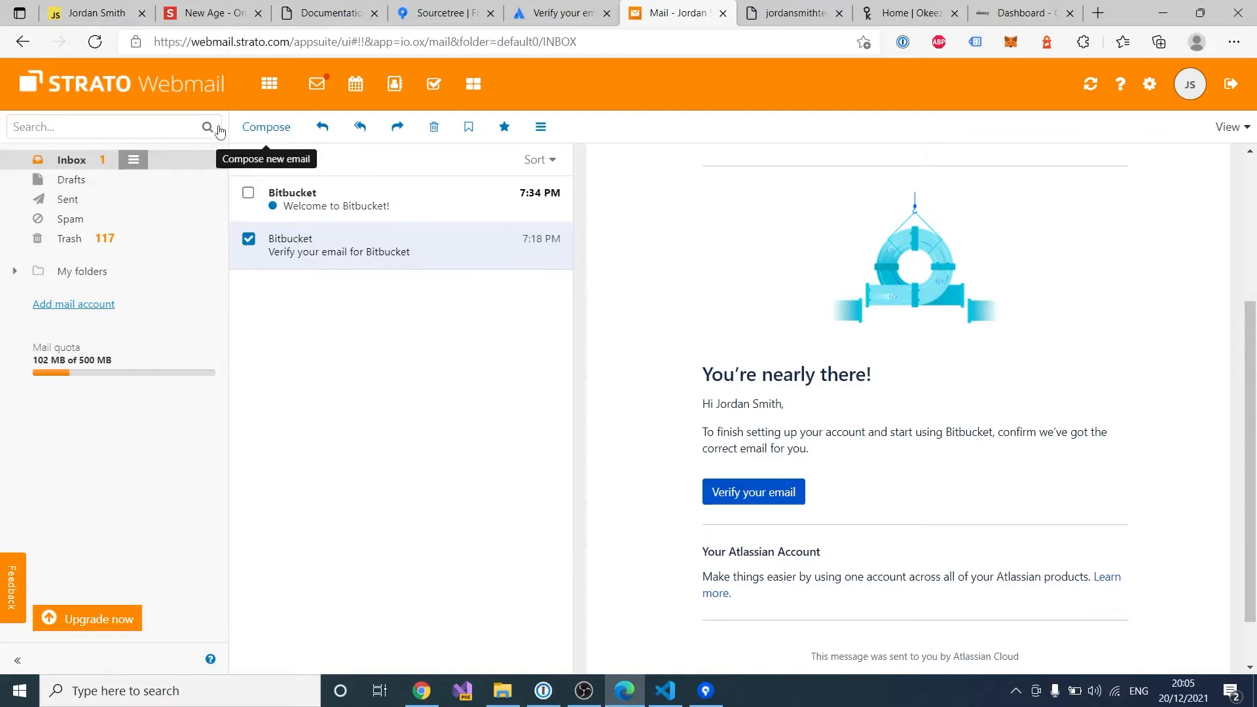
Step: Refresh the STRATO inbox, open the Okeezy authentication code e-mail and copy the code
click(95, 41)
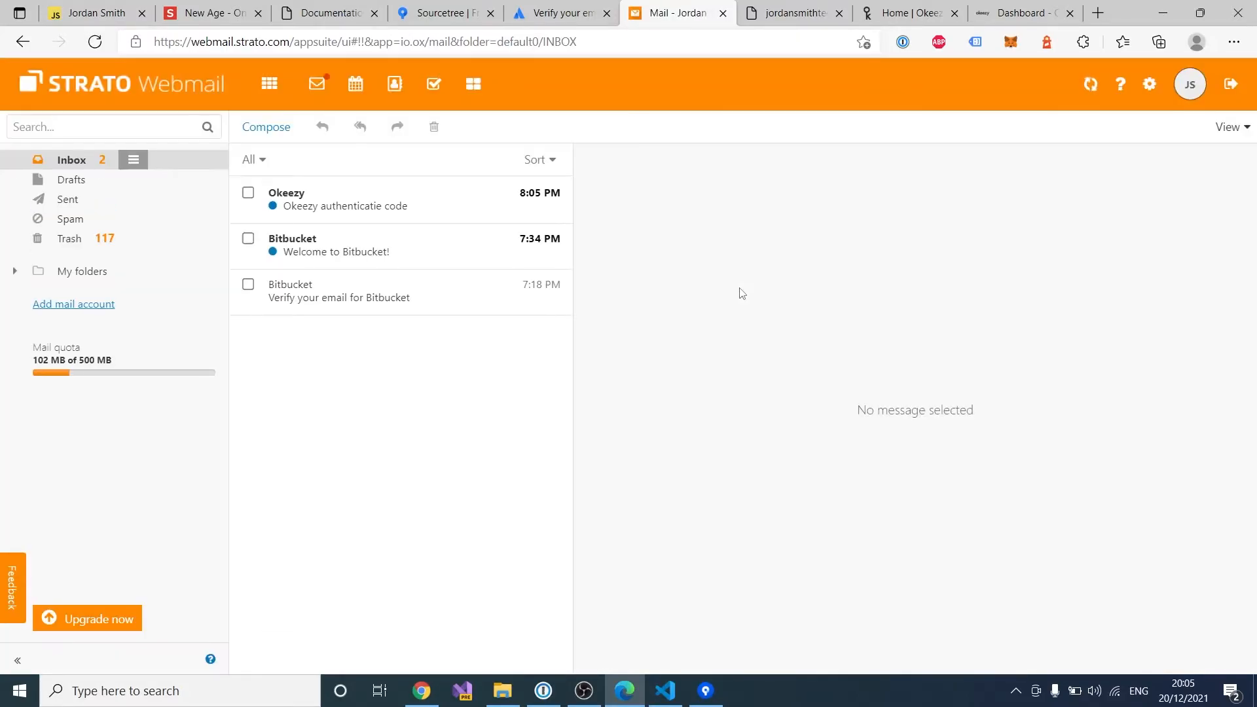
click(421, 206)
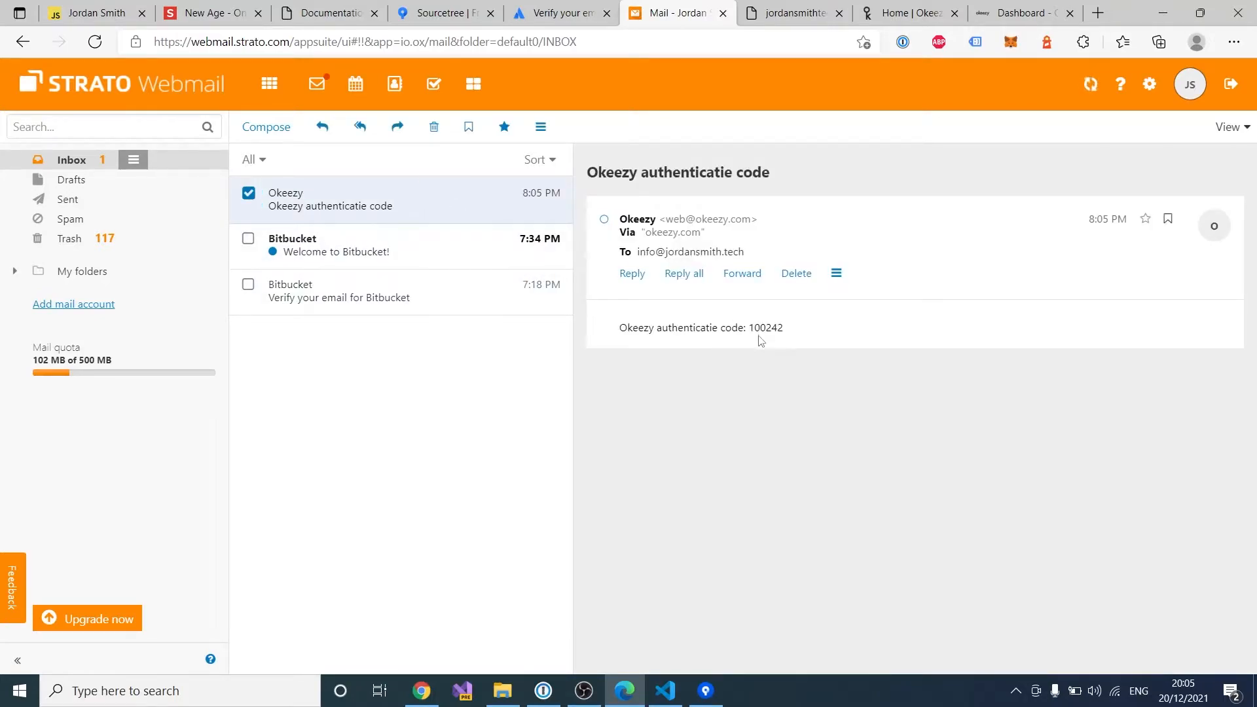
double_click(780, 328)
drag(781, 328, 824, 331)
key(ctrl+c)
click(901, 15)
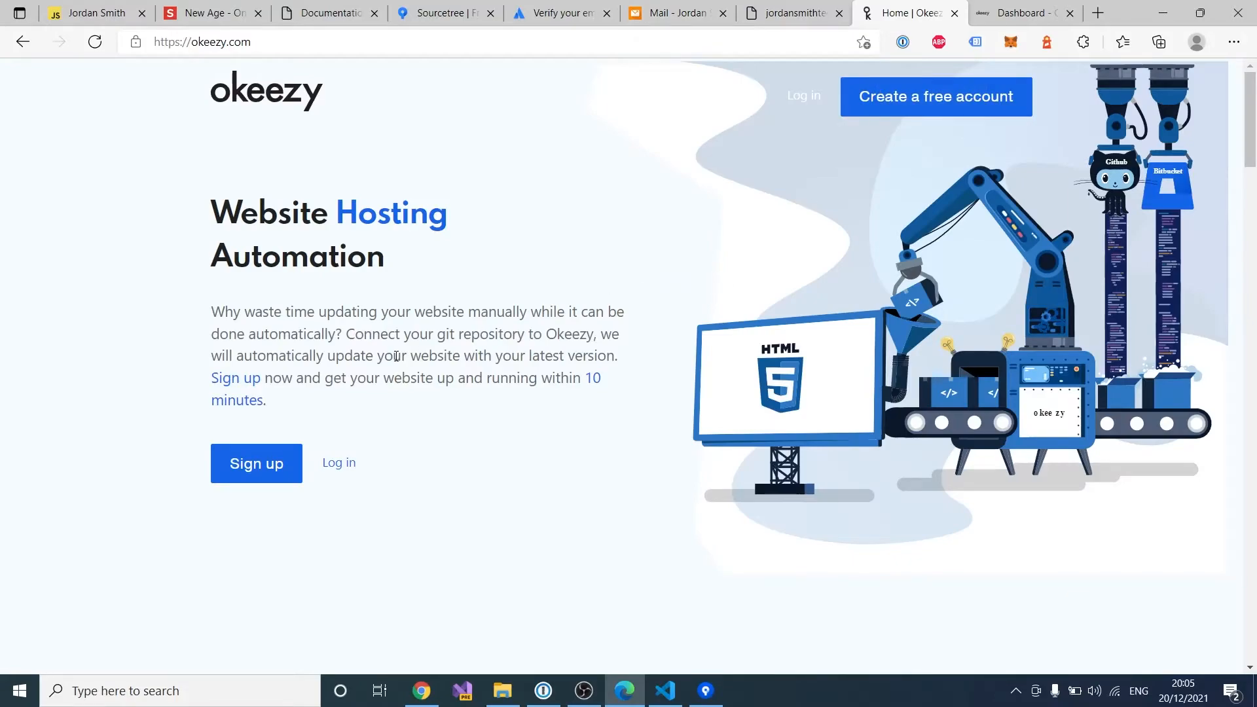
Step: Paste the verification code to confirm registration, then save a 6-digit login pin
click(1022, 13)
key(ctrl+v)
click(407, 393)
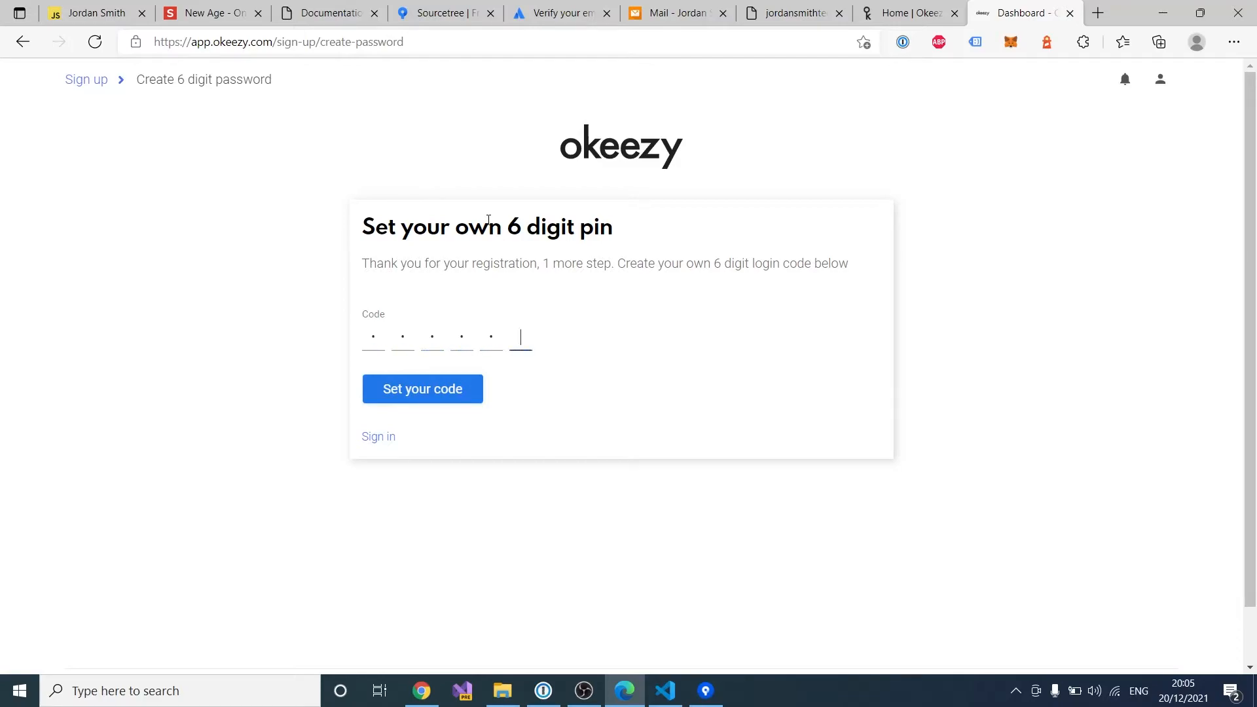
click(461, 390)
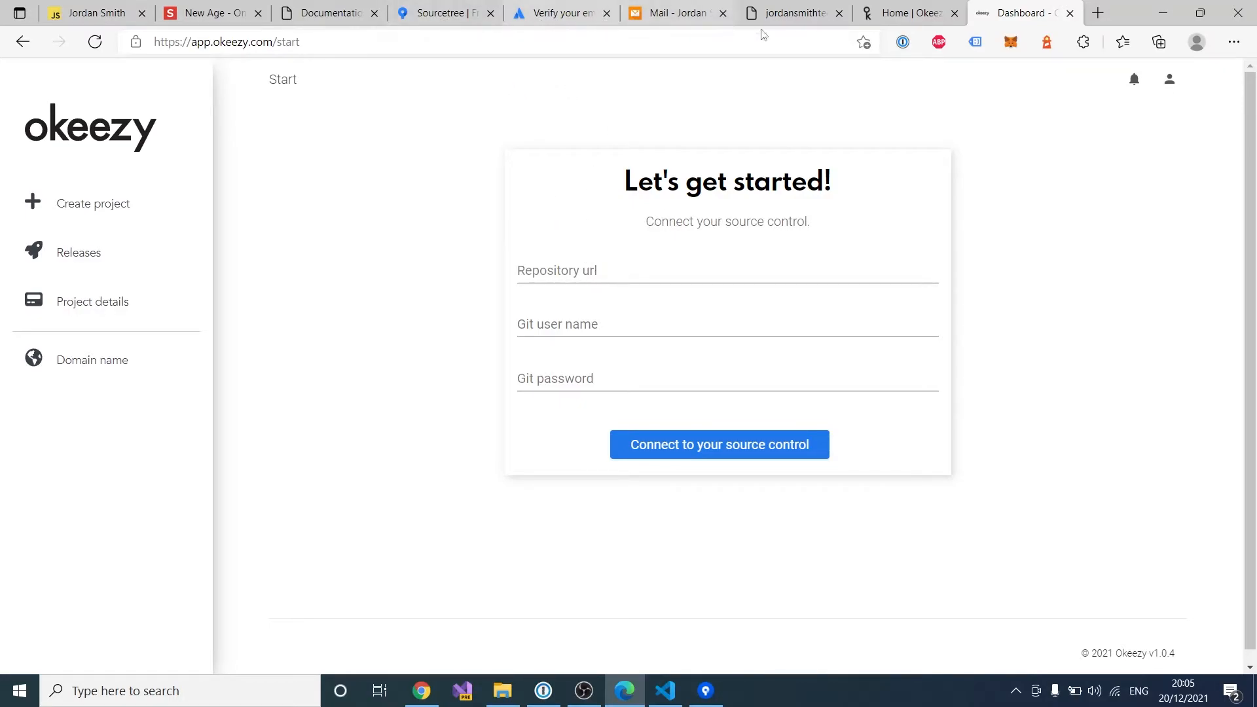
Step: Open the TutorialWebsite repository on bitbucket.org and copy its clone command
click(1099, 14)
text(bitbuc)
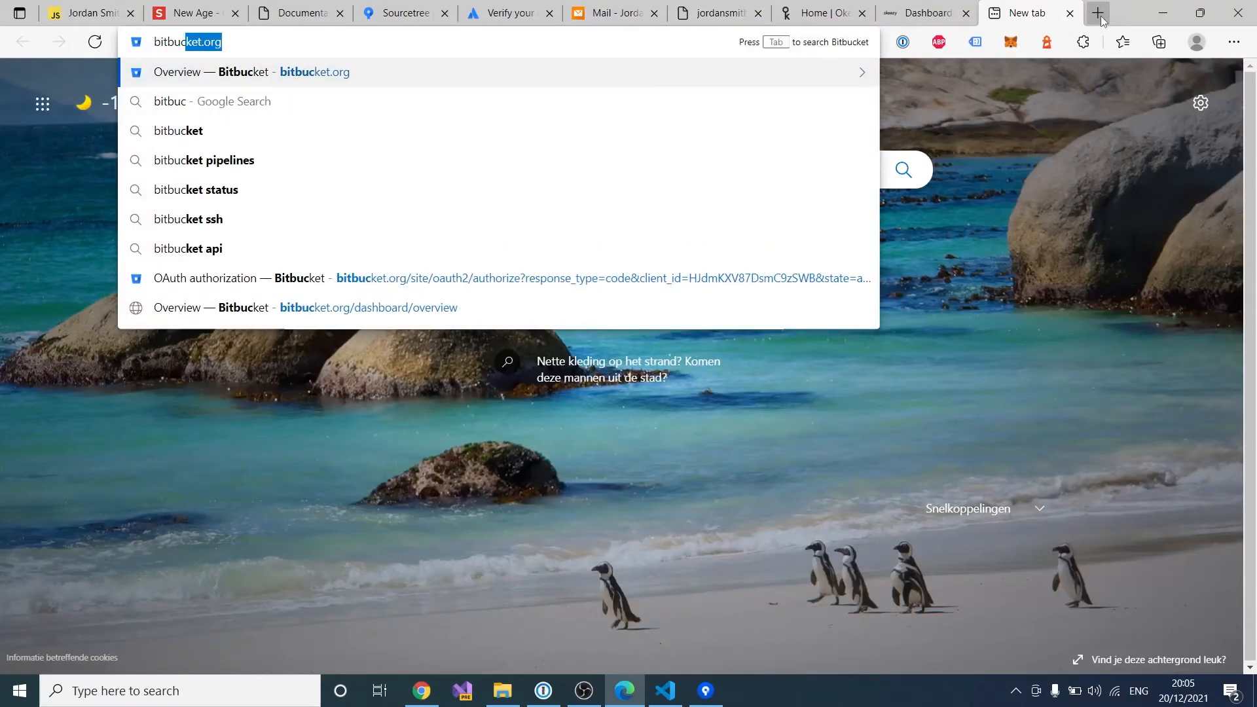
key(Return)
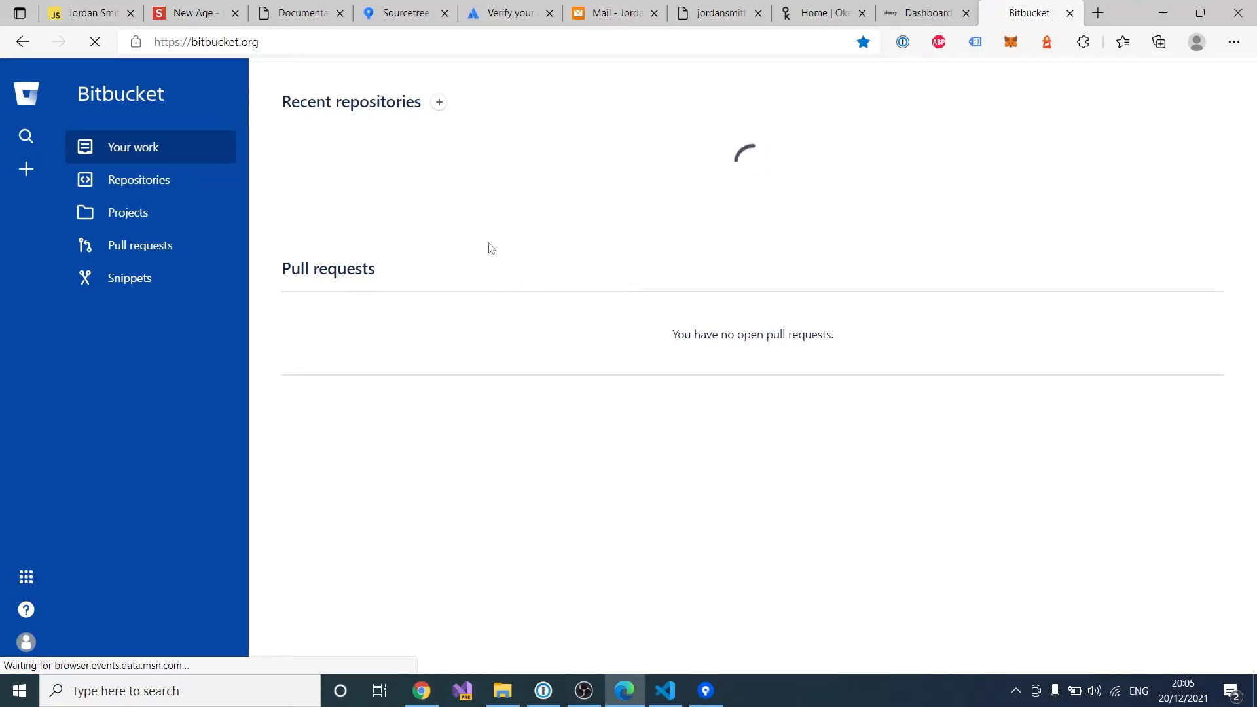
click(369, 170)
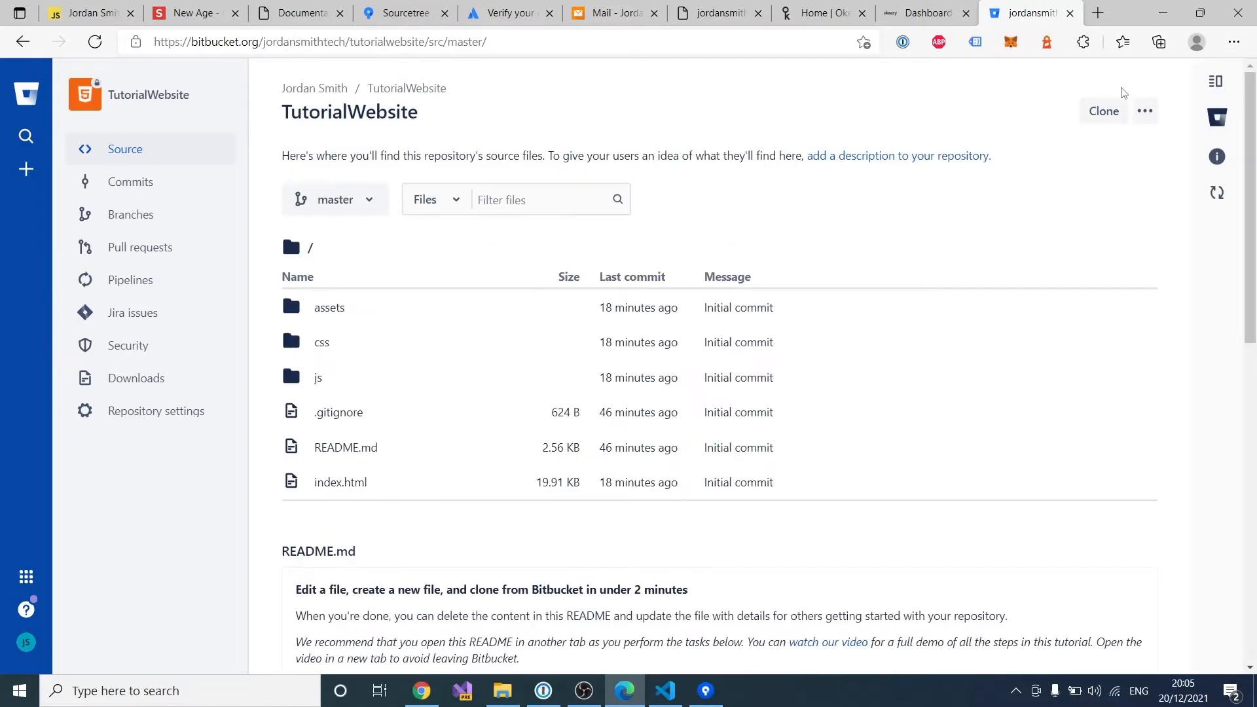
click(1113, 111)
click(838, 197)
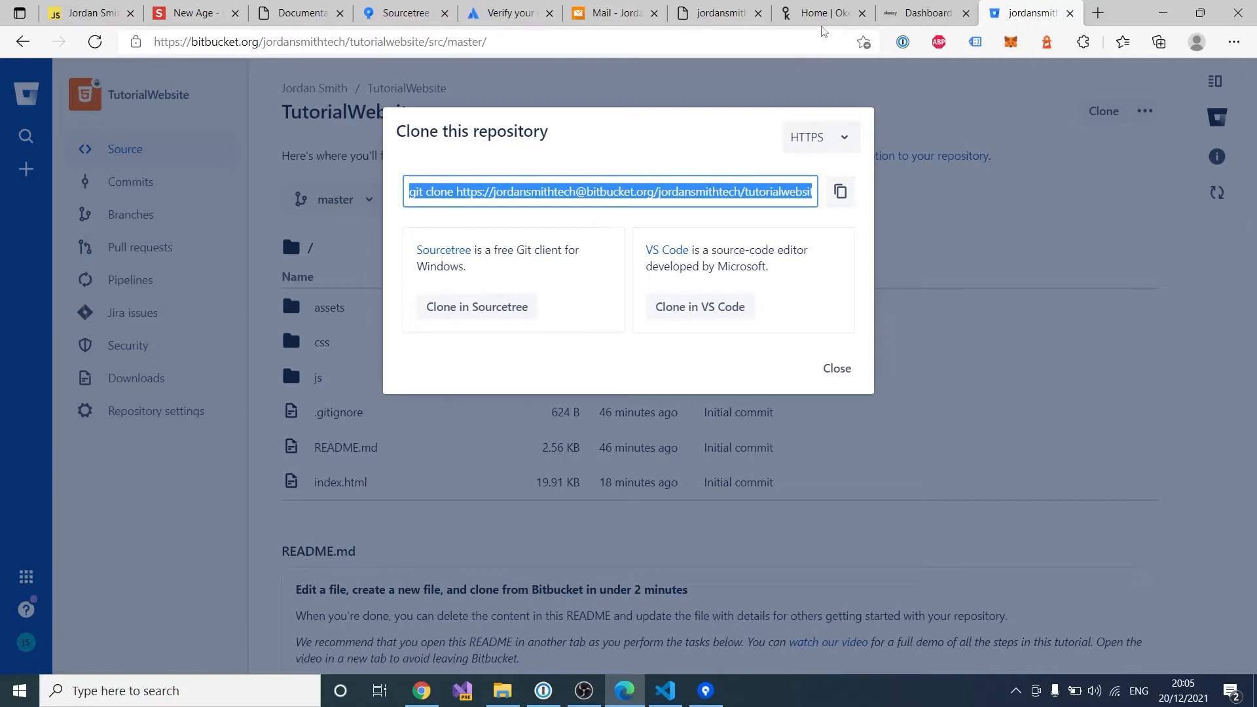
Step: Paste the clone command into Okeezy's Repository url field
click(924, 13)
click(619, 265)
key(ctrl+v)
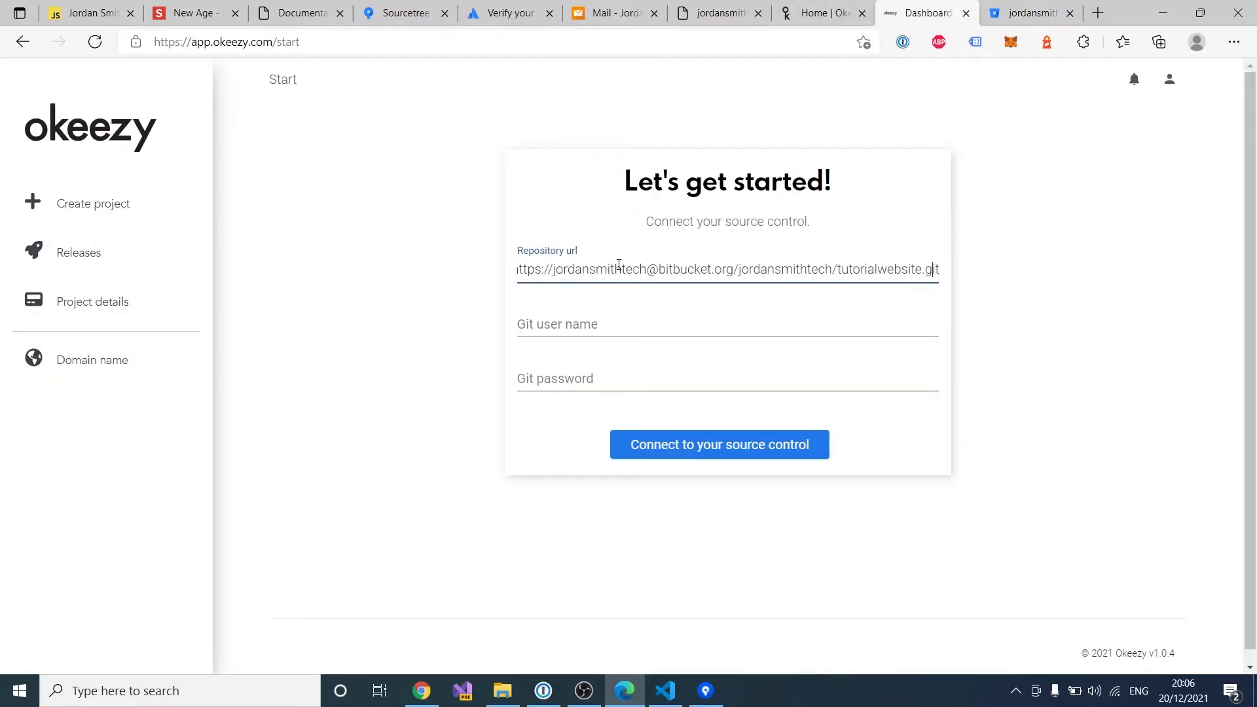
Step: Strip the 'git clone' prefix from the URL and close Bitbucket's clone dialog
key(Left)
key(Left)
key(Left)
key(Left)
key(Left)
key(Left)
key(Left)
key(Left)
key(Left)
key(Left)
key(Left)
key(Left)
key(Left)
key(Left)
key(Left)
key(BackSpace)
key(BackSpace)
key(BackSpace)
key(BackSpace)
key(BackSpace)
key(BackSpace)
key(BackSpace)
key(BackSpace)
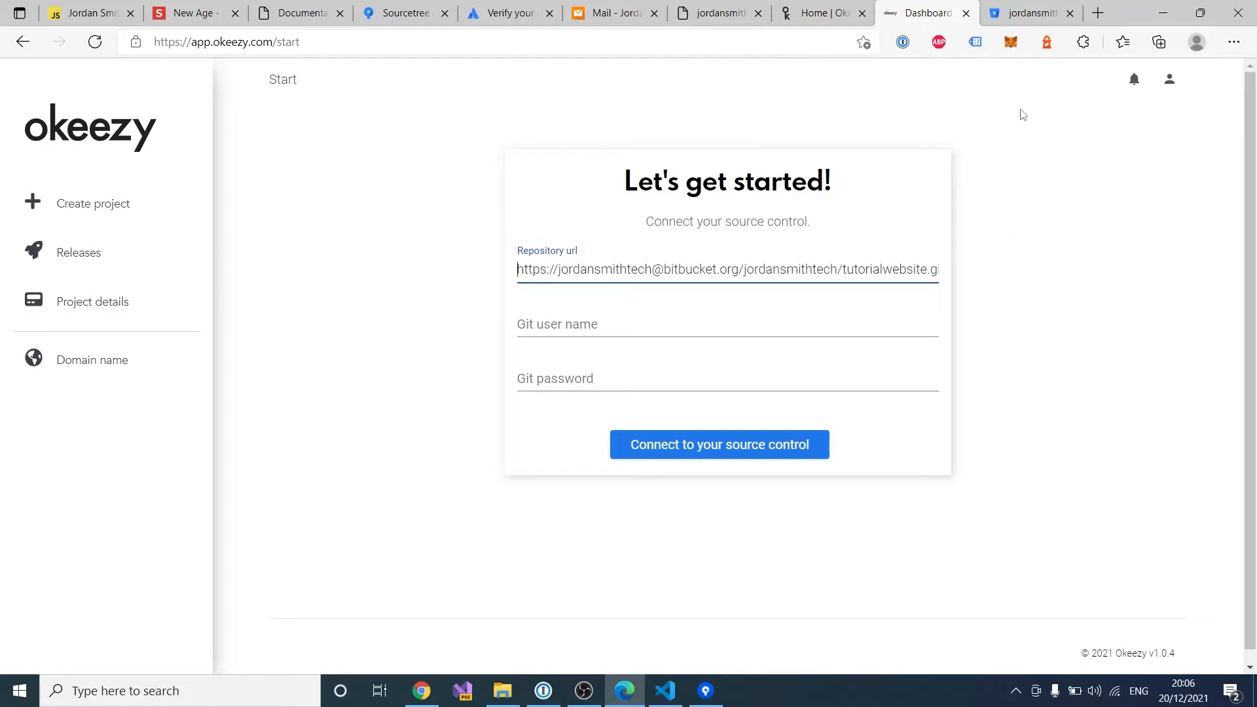
click(1014, 20)
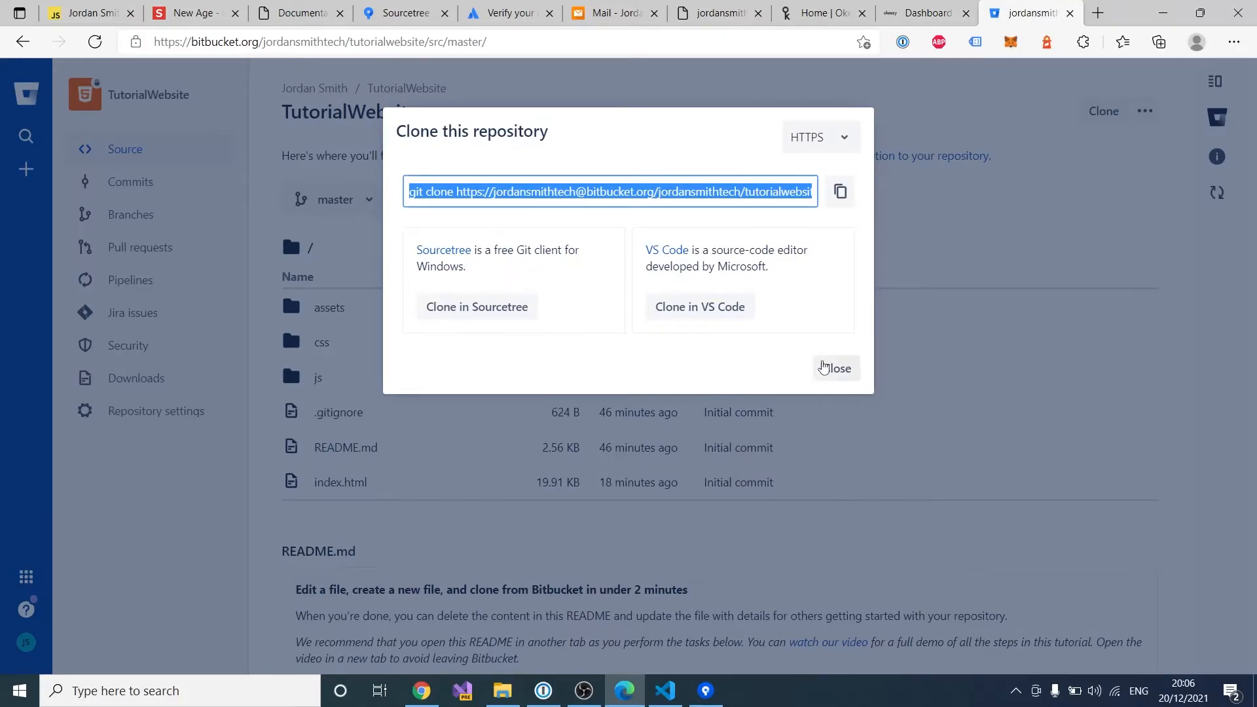
click(828, 368)
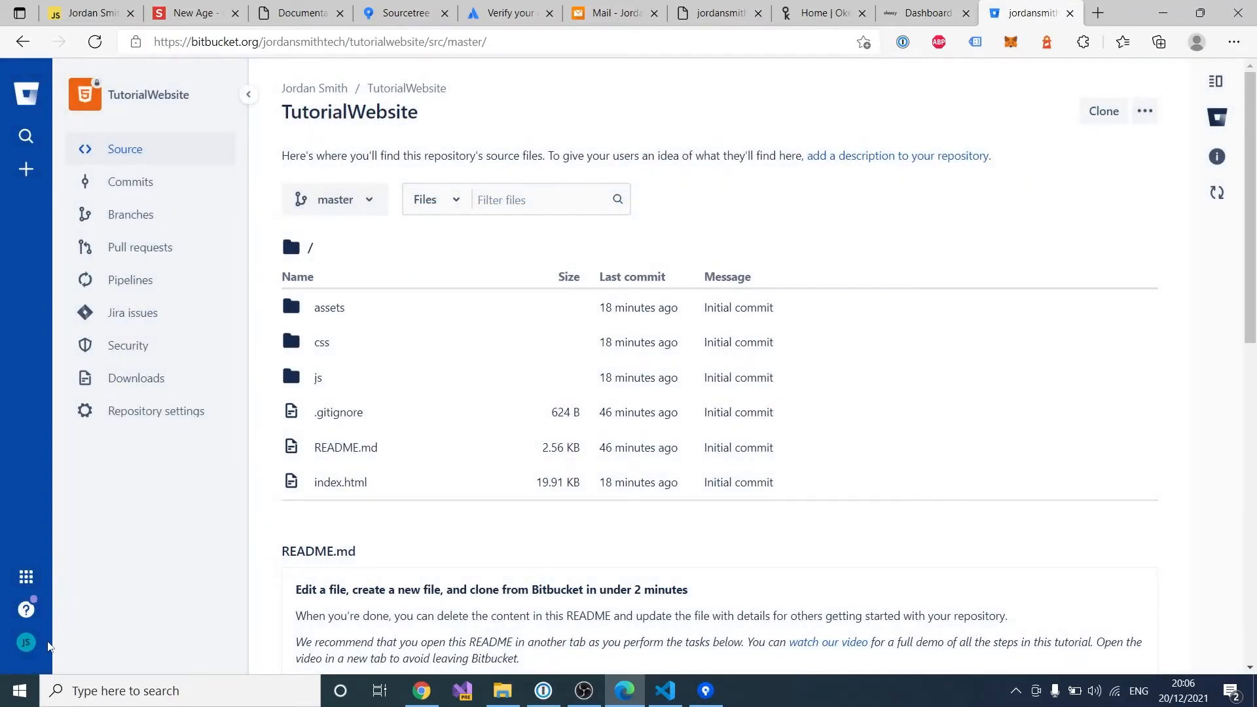
Step: Enter the Bitbucket username in Okeezy's Git user name field
click(930, 15)
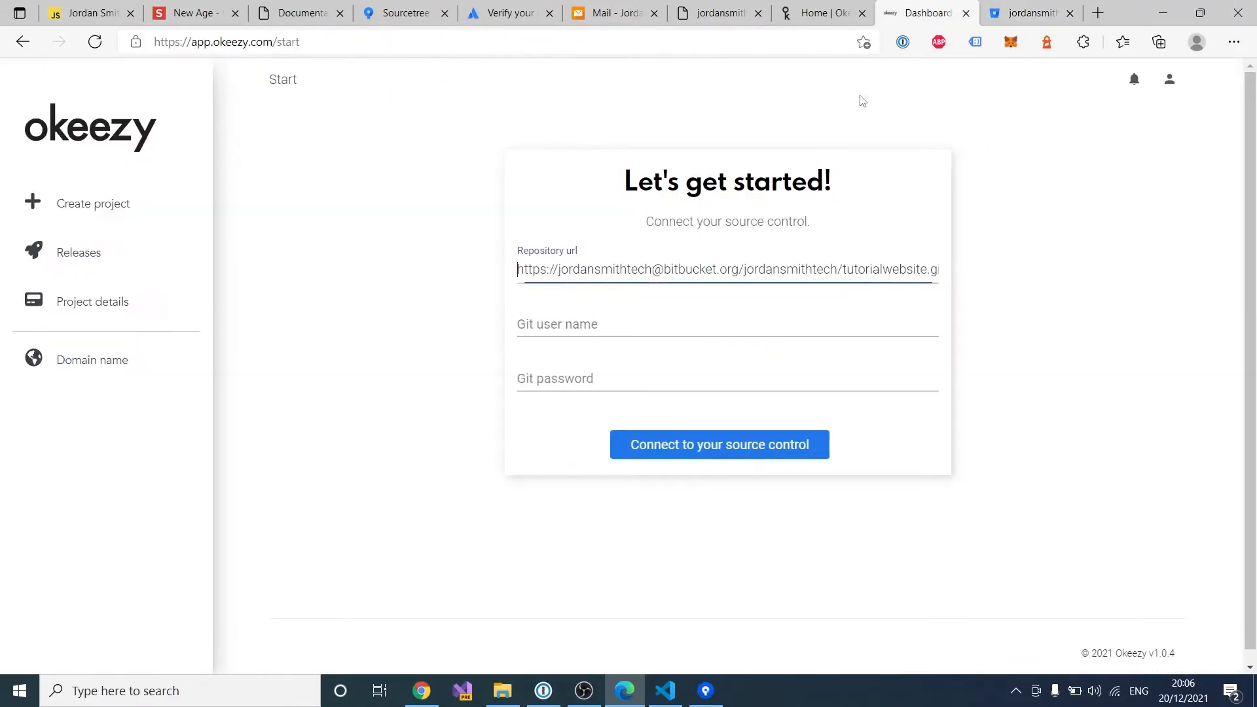
click(570, 324)
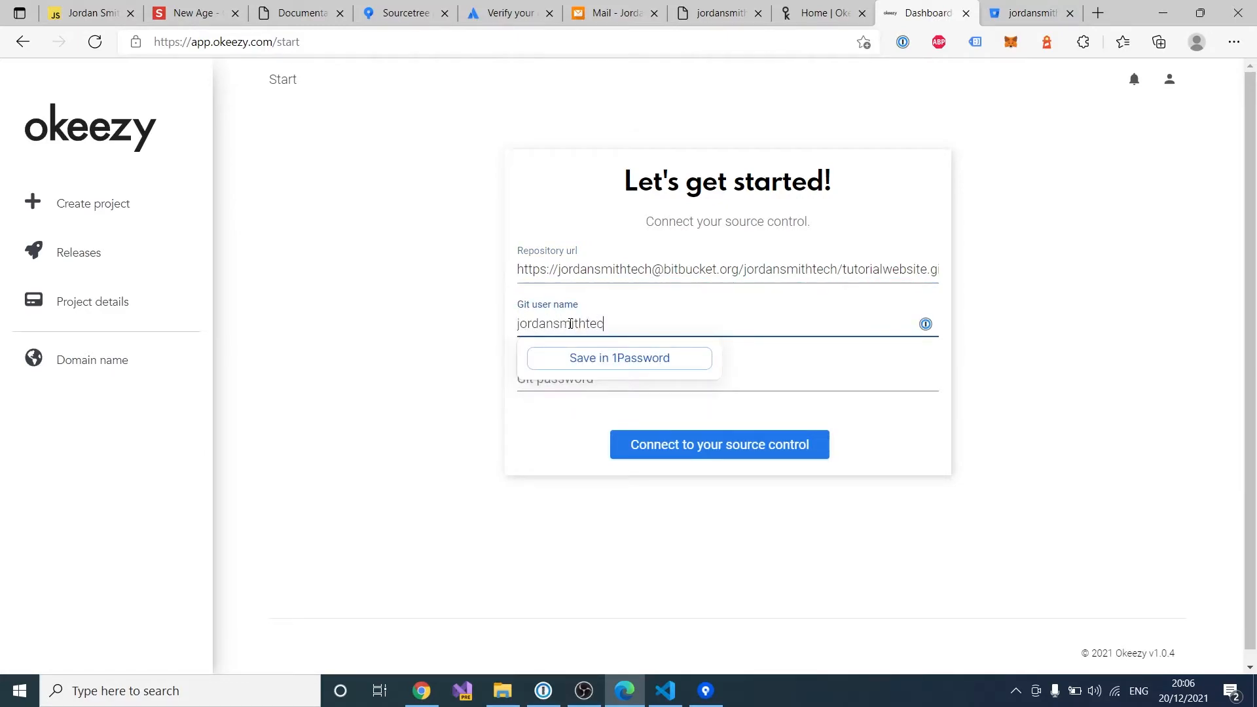
double_click(570, 324)
click(1032, 13)
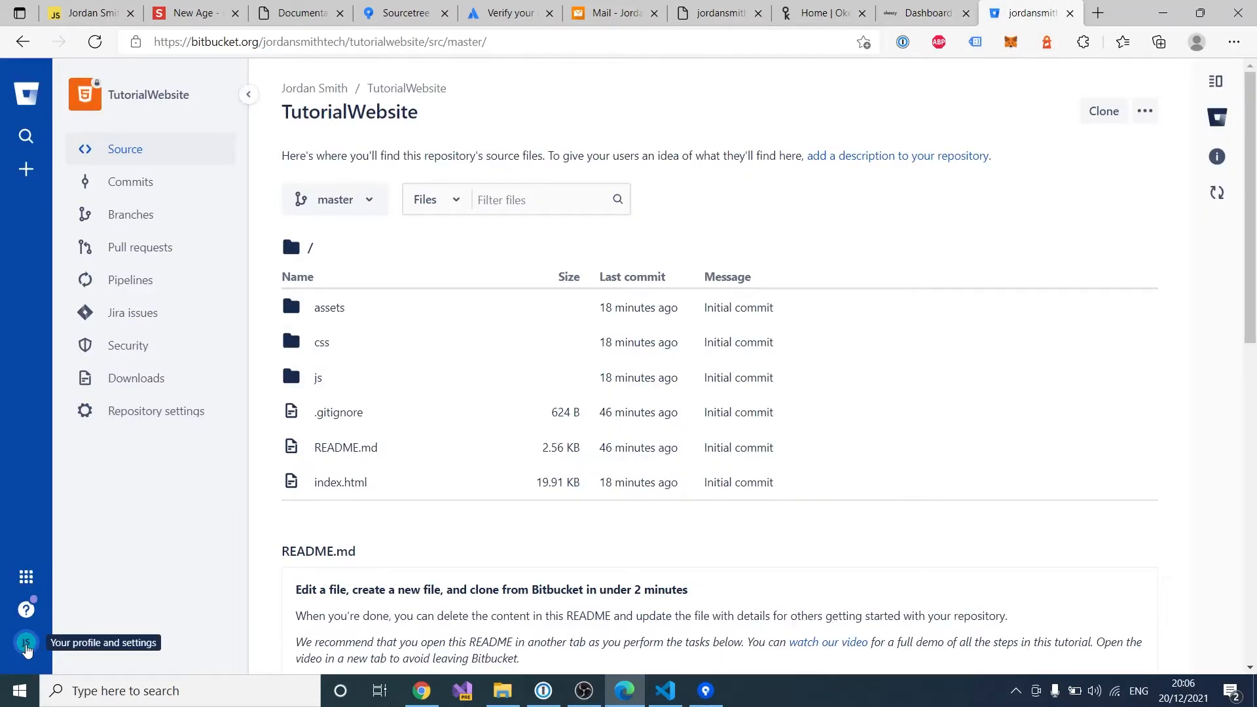
Step: Go to Bitbucket's personal settings and start creating a new app password
click(27, 647)
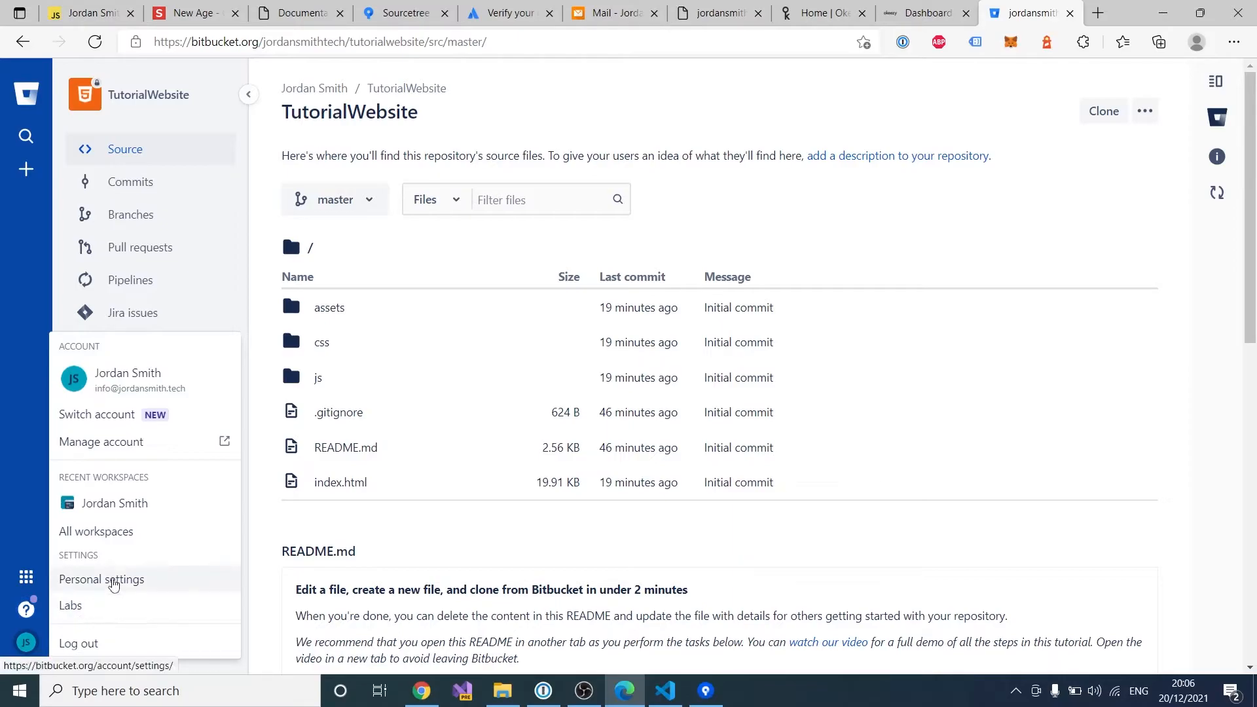
click(113, 580)
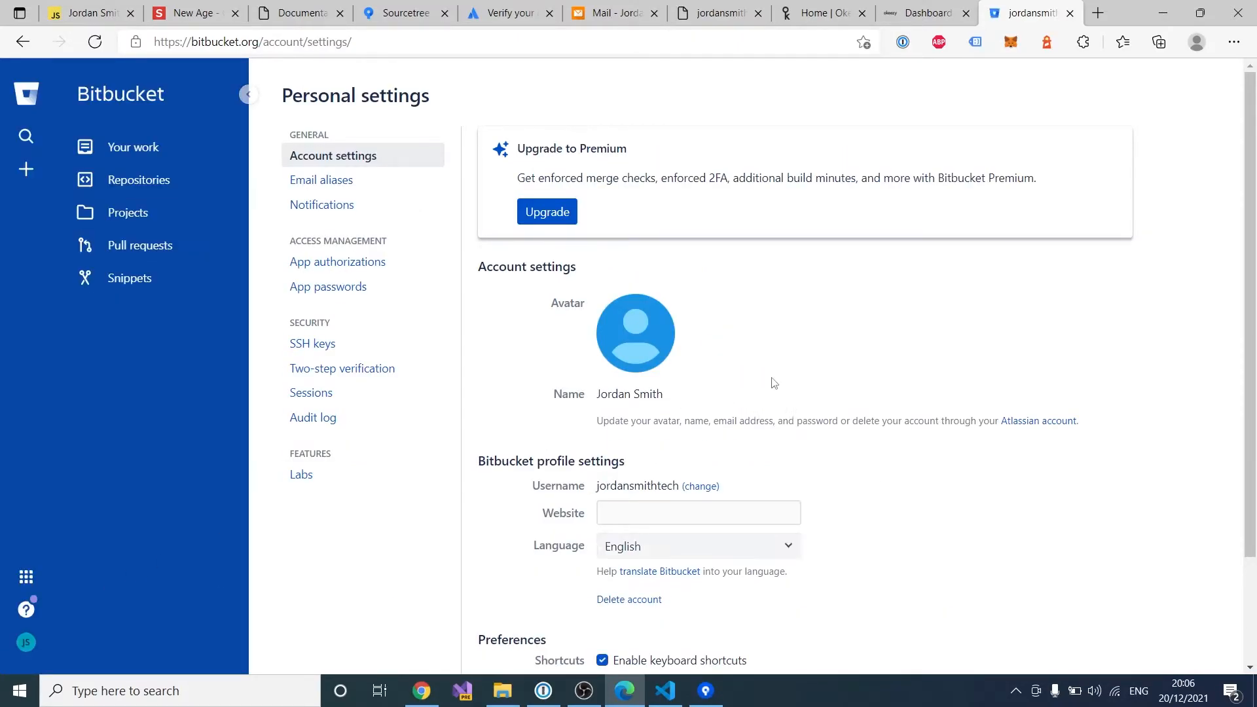
click(348, 289)
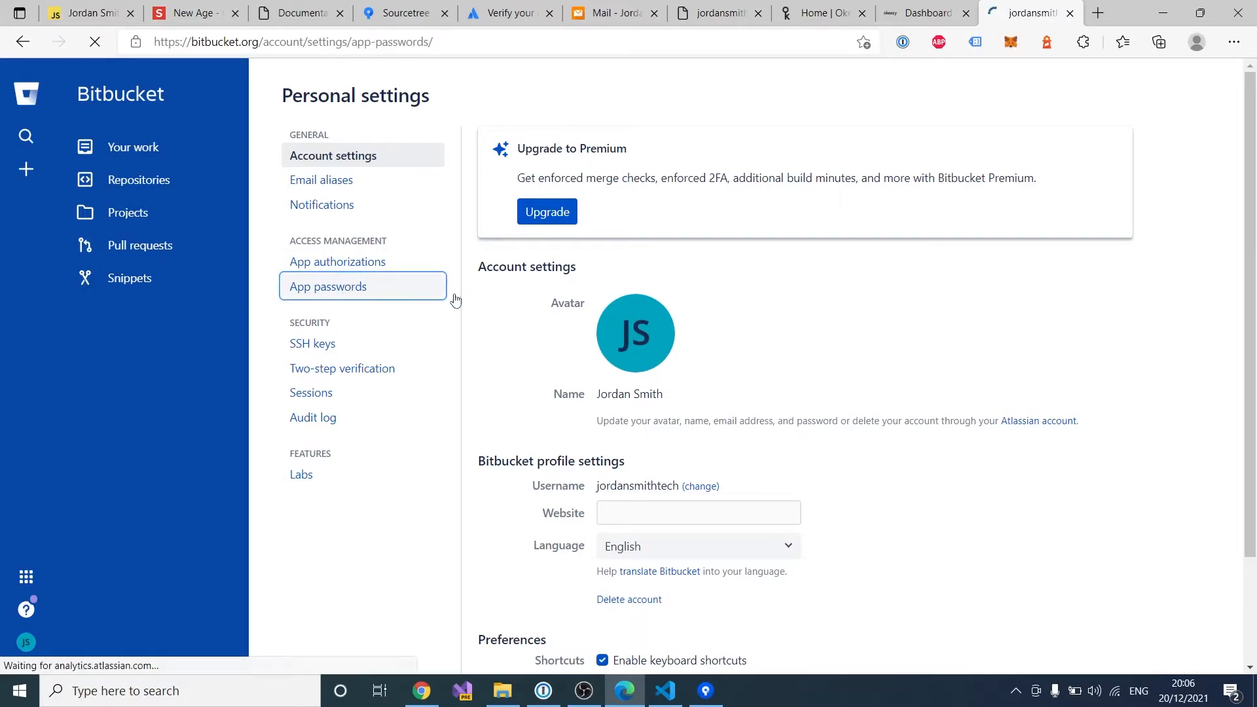
click(543, 220)
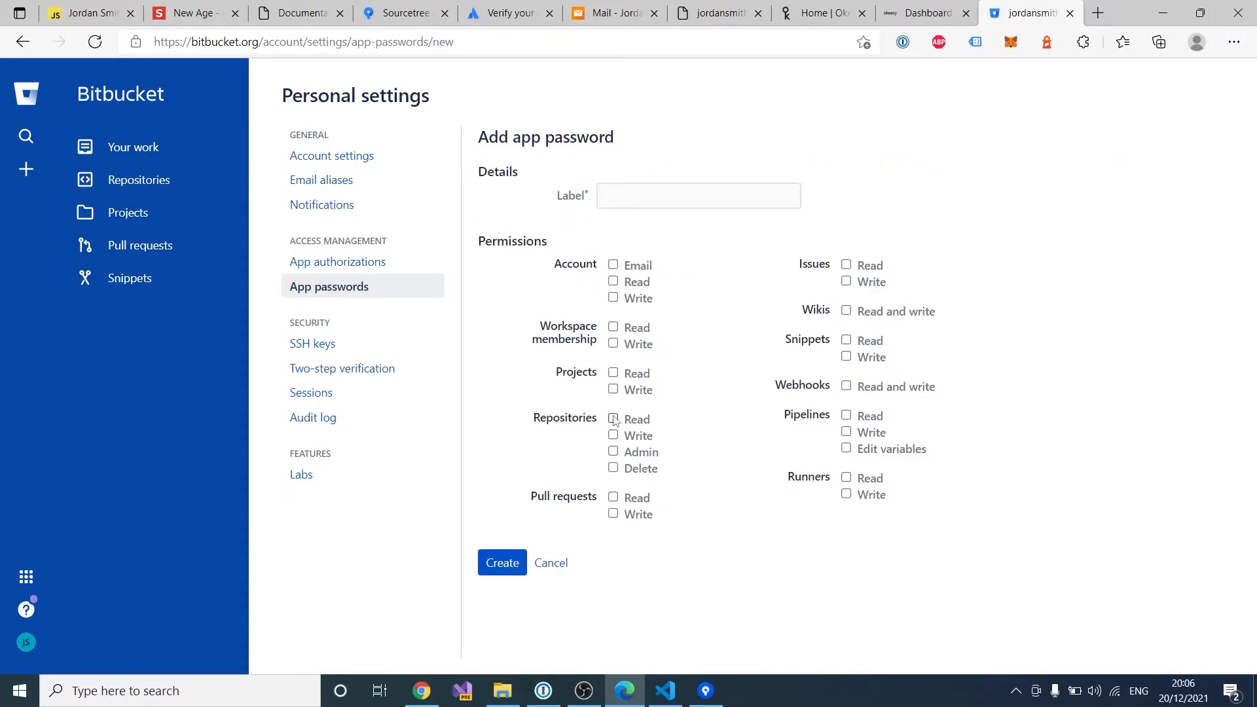
Step: Create 'Okeezy App Password' with repository read access and copy it for Okeezy's Git password
click(653, 197)
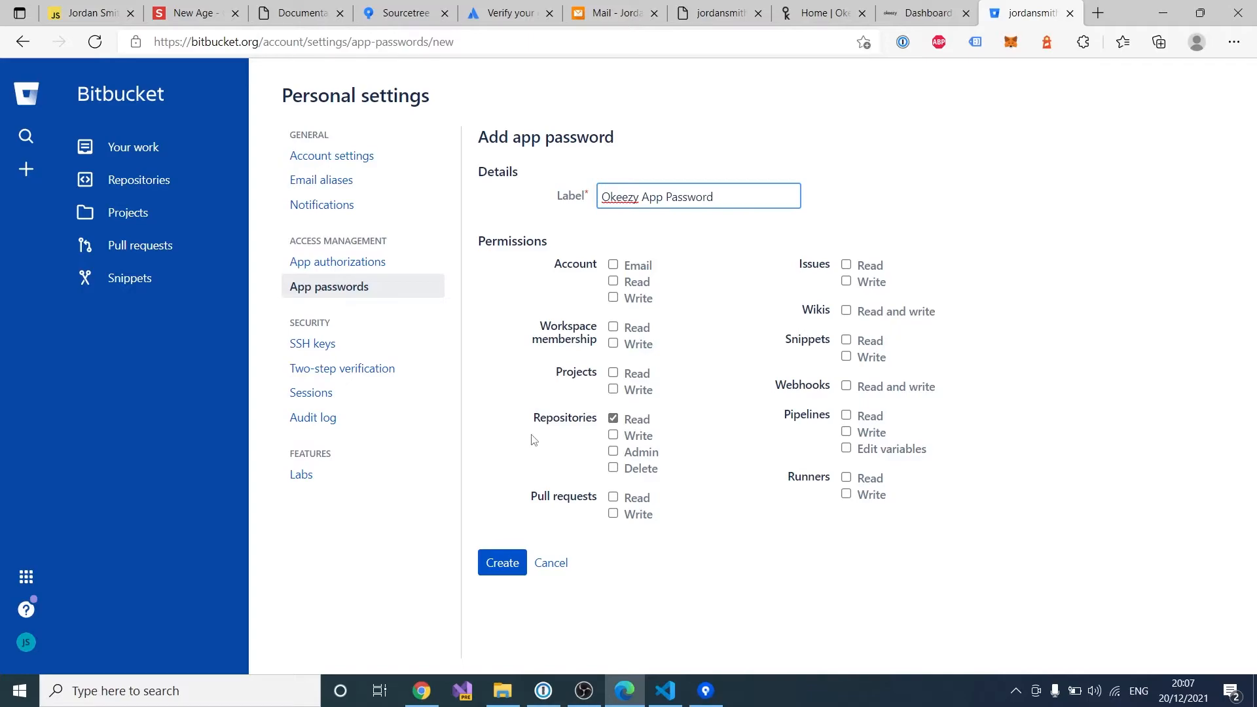
click(499, 566)
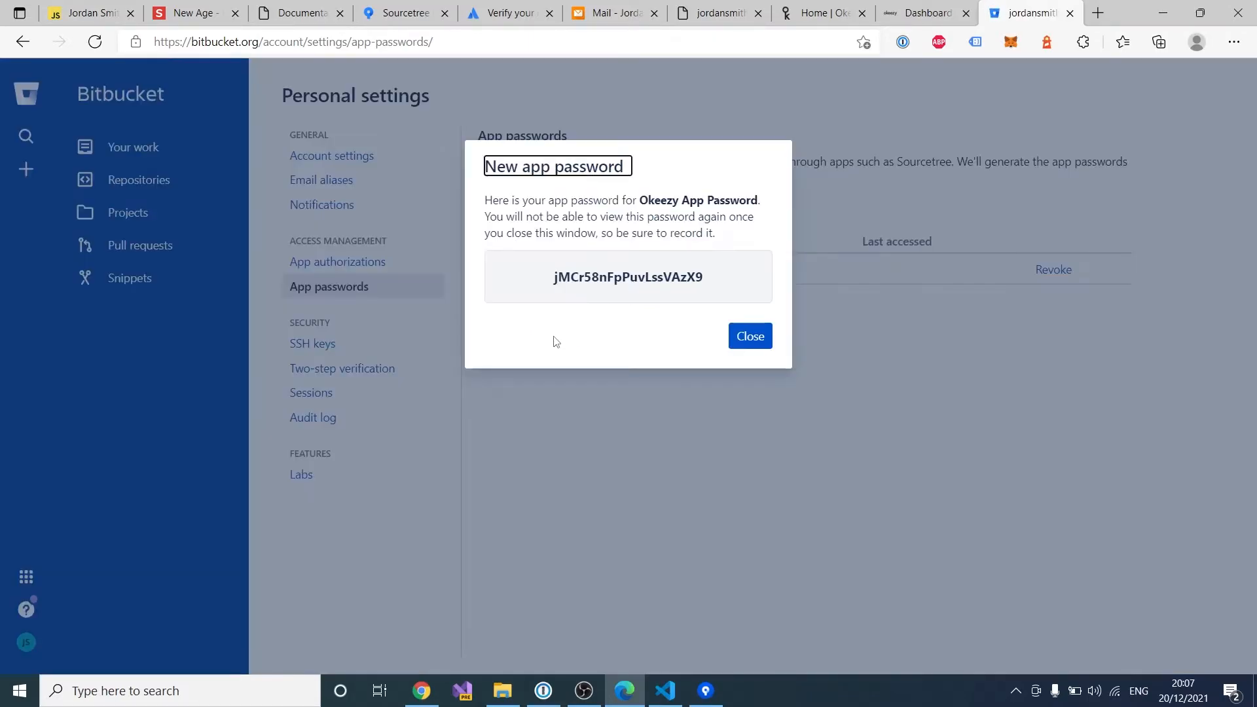
double_click(607, 277)
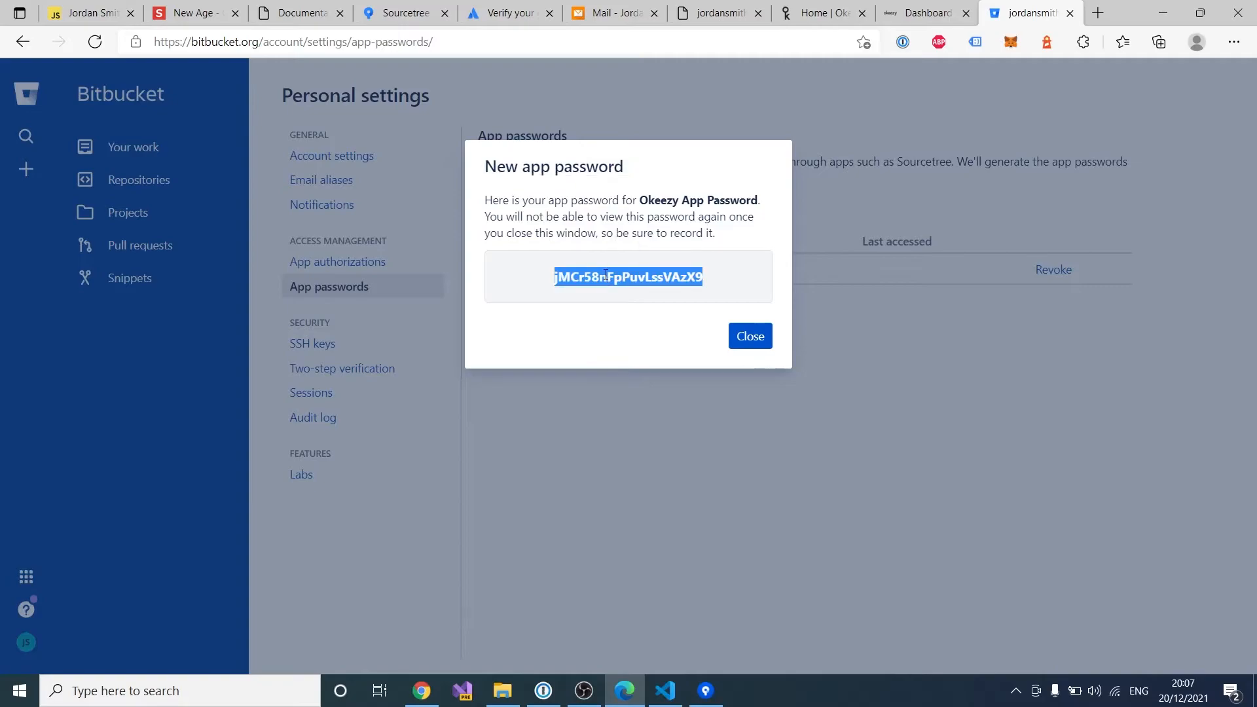
click(920, 13)
click(788, 375)
Step: Paste the app password and connect Okeezy to the Bitbucket repository
key(ctrl+v)
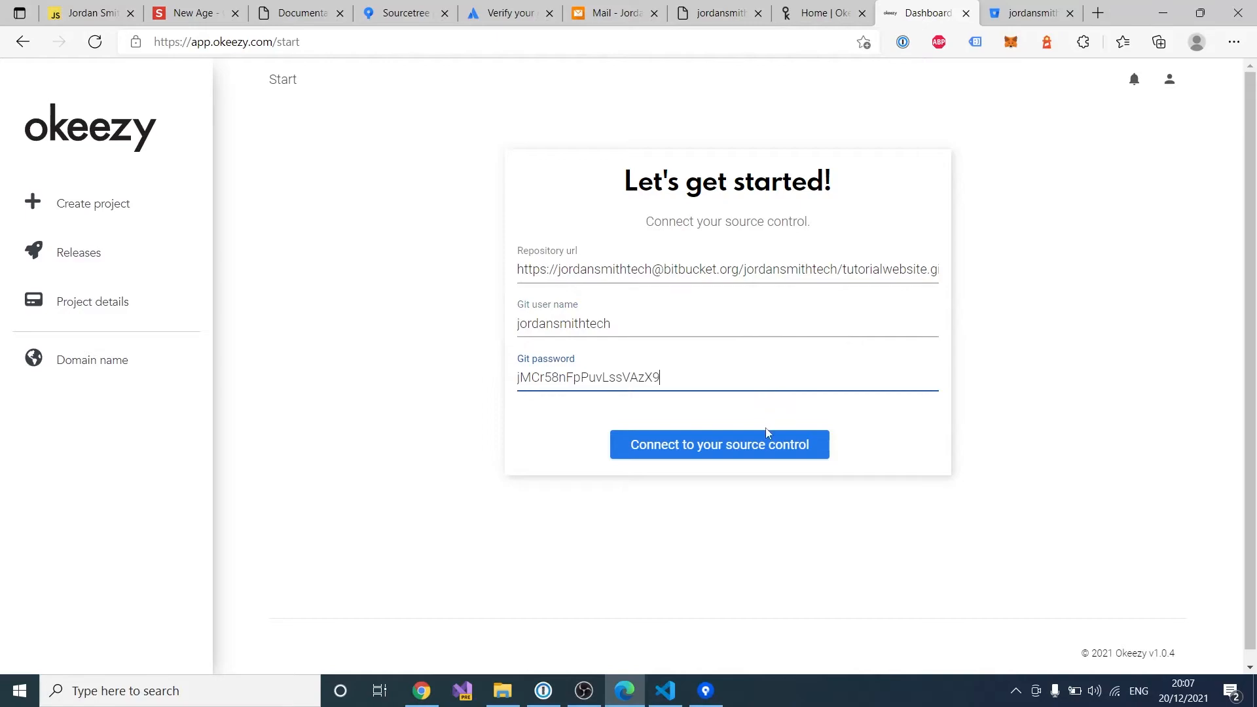
click(743, 454)
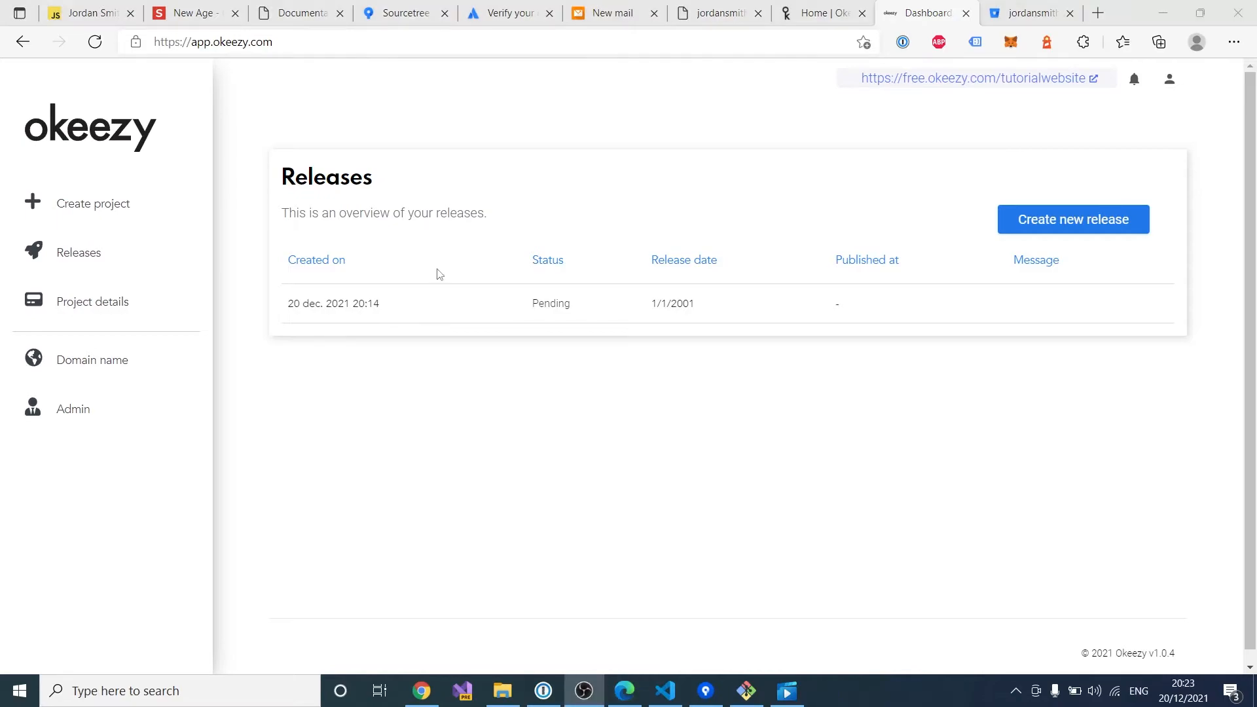
Step: Refresh the release to Succeeded and open free.okeezy.com/tutorialwebsite in a new tab
click(95, 41)
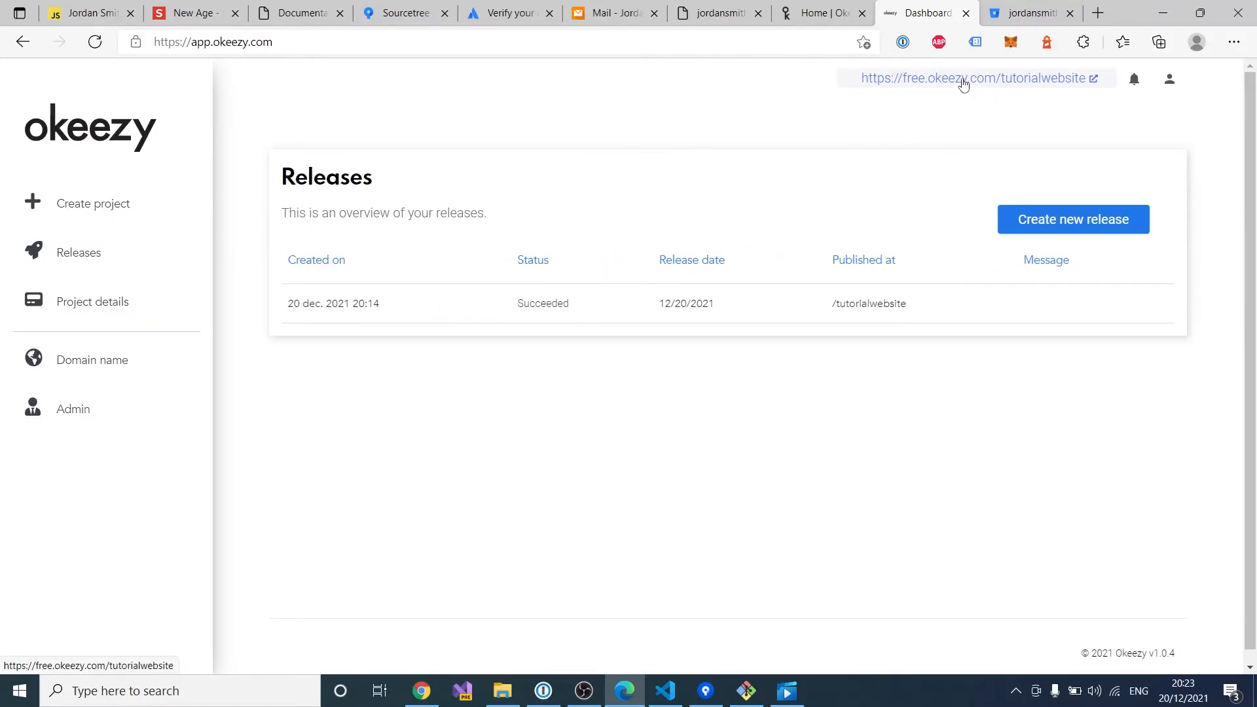
click(964, 80)
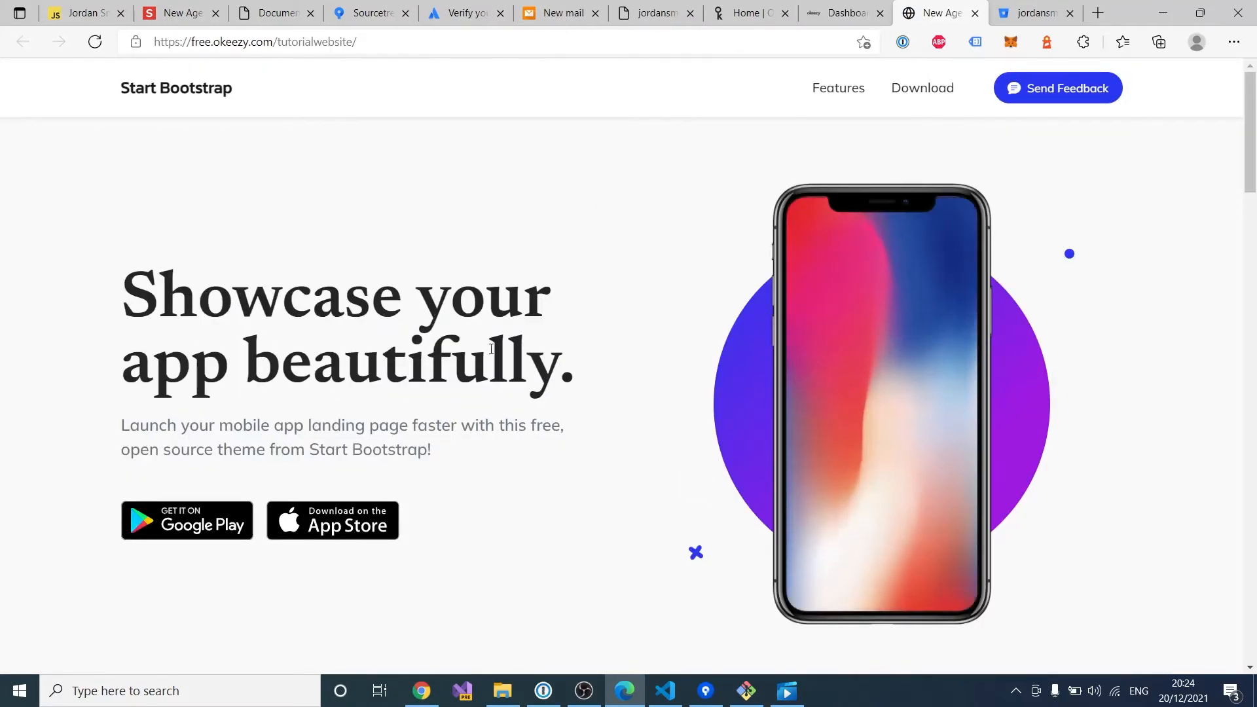
scroll(550, 288, down, 15)
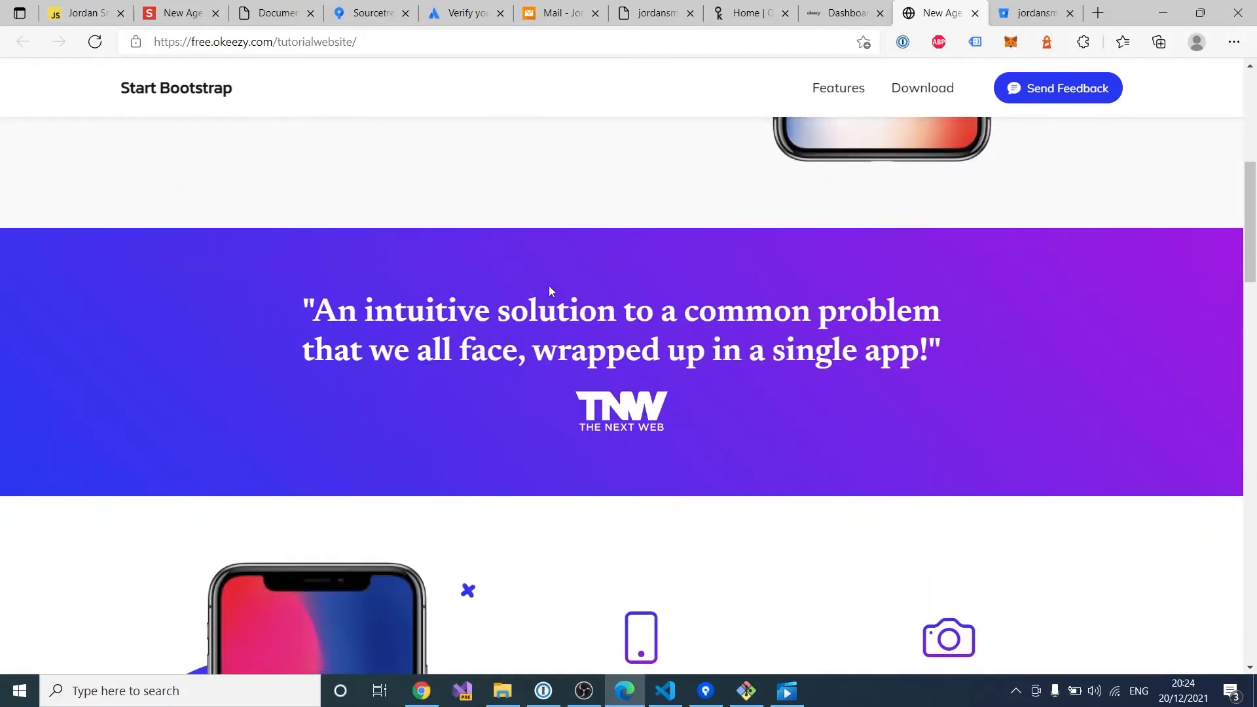
scroll(552, 291, down, 15)
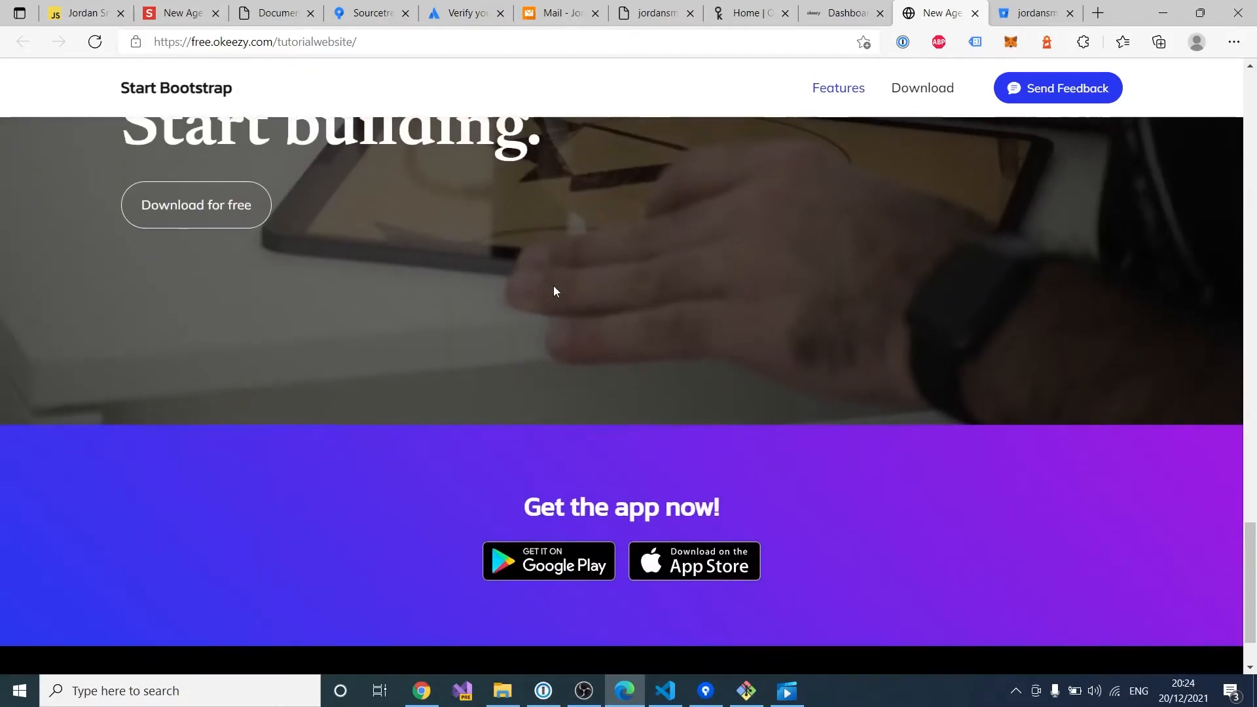
scroll(556, 291, up, 20)
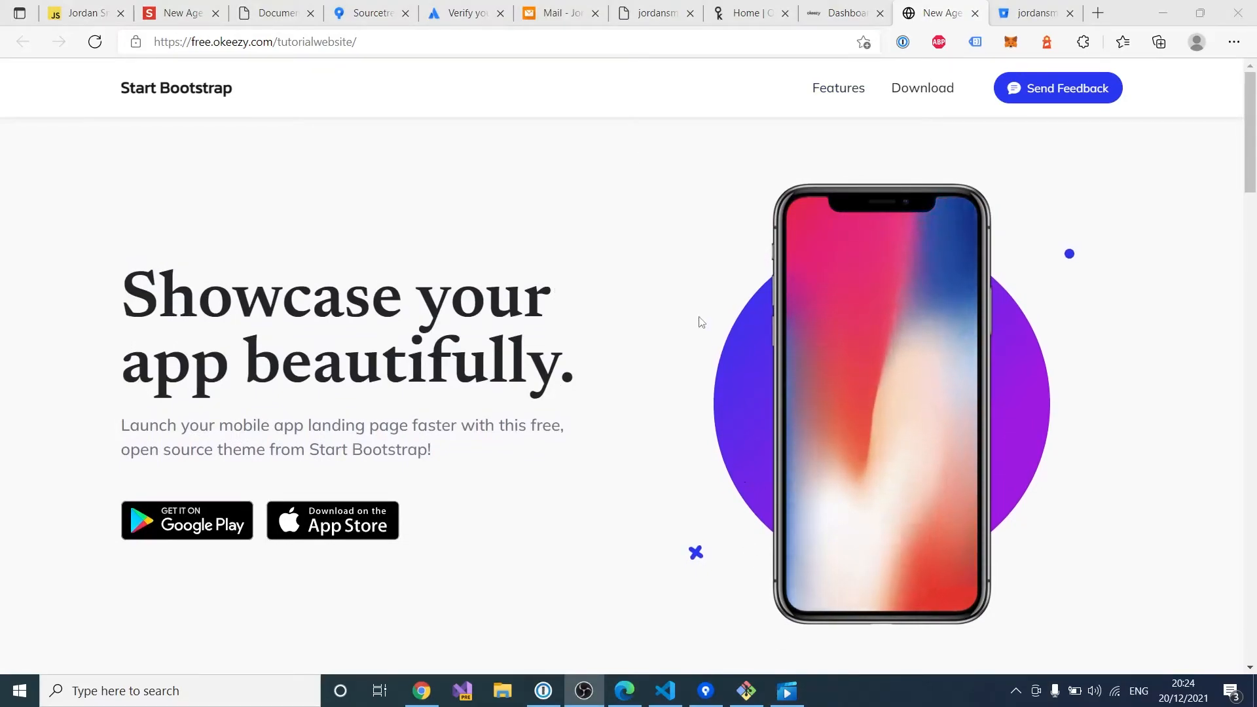
click(664, 688)
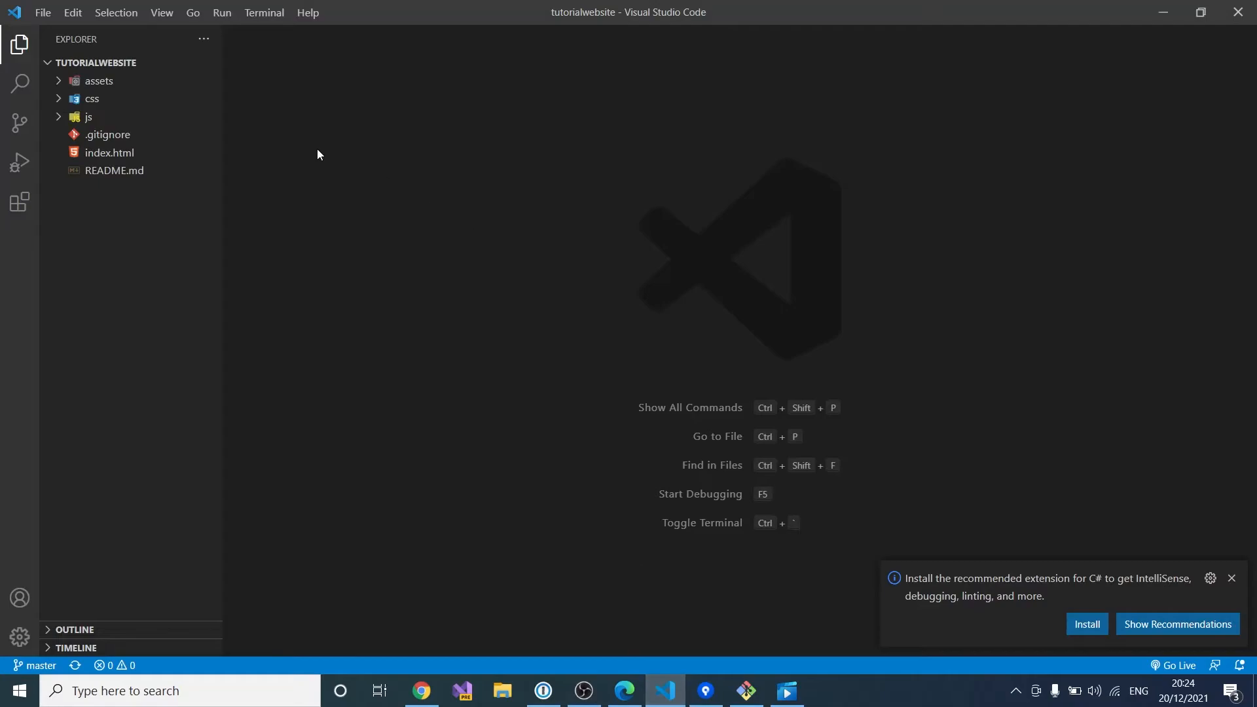
Step: Close VS Code and relaunch it from Windows search
click(43, 13)
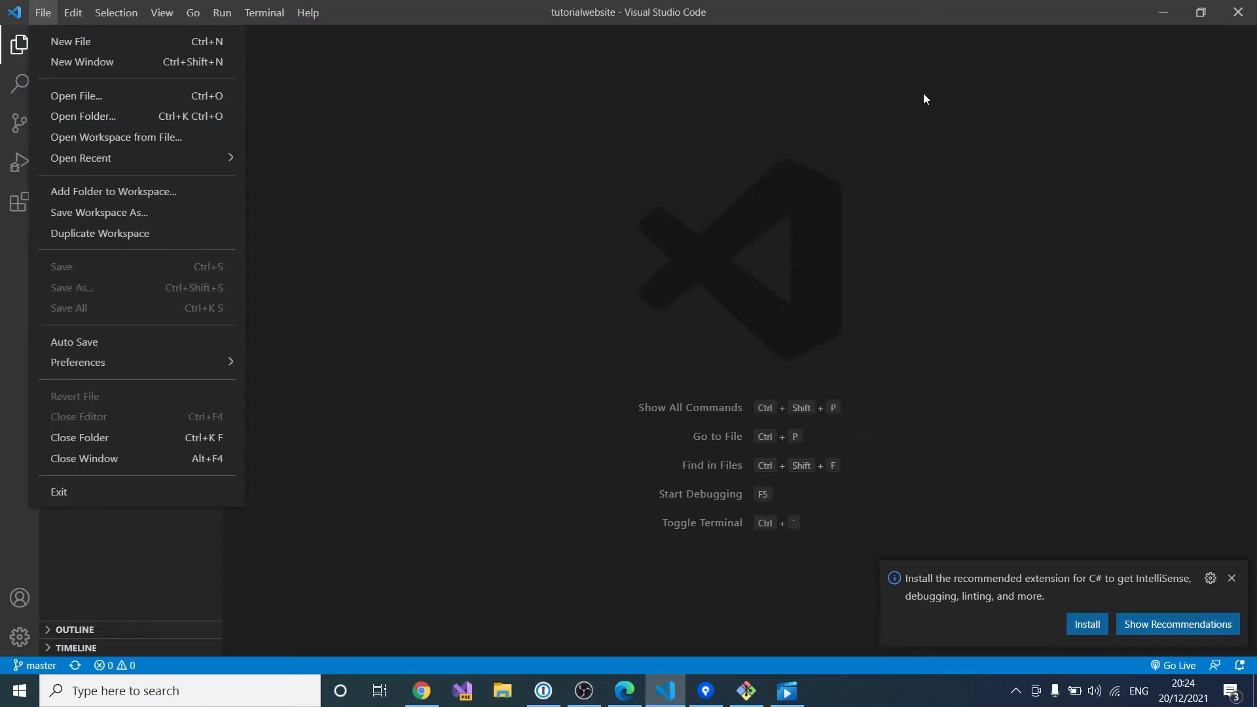
click(1238, 12)
click(1238, 12)
key(super)
text(visual)
key(Return)
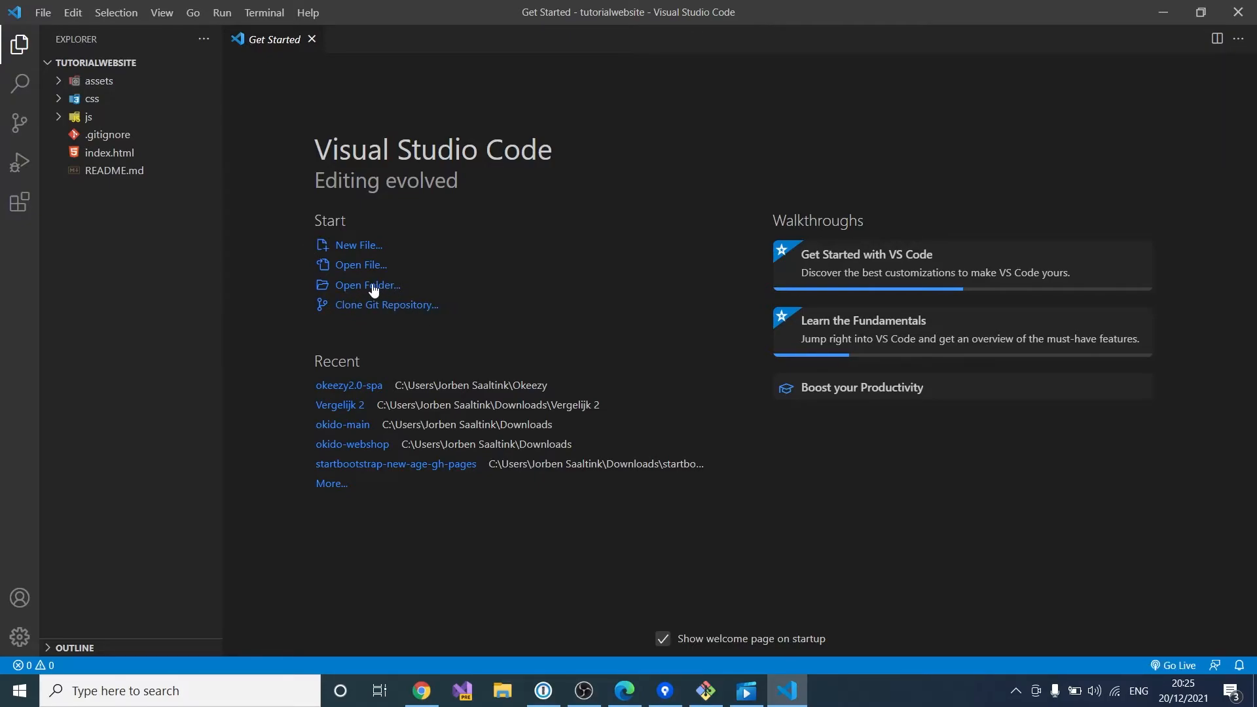
Step: Open the tutorialwebsite folder from Documents and close the welcome page
click(44, 15)
click(109, 123)
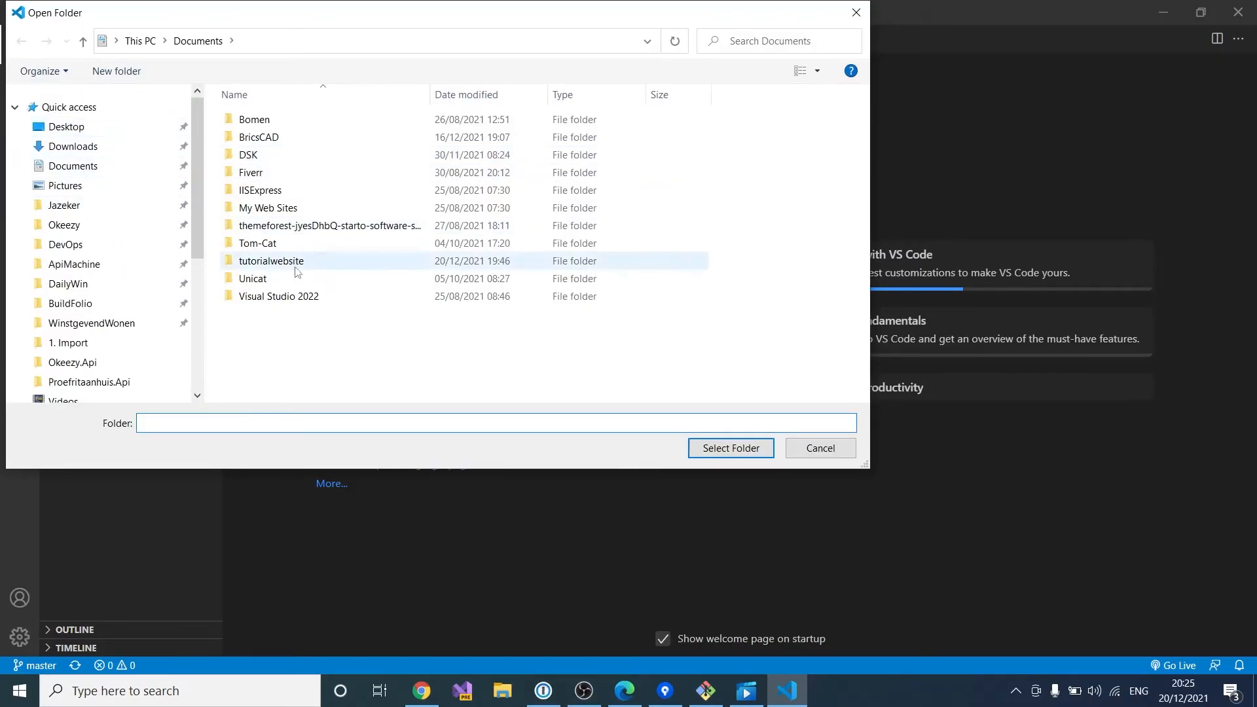
double_click(308, 261)
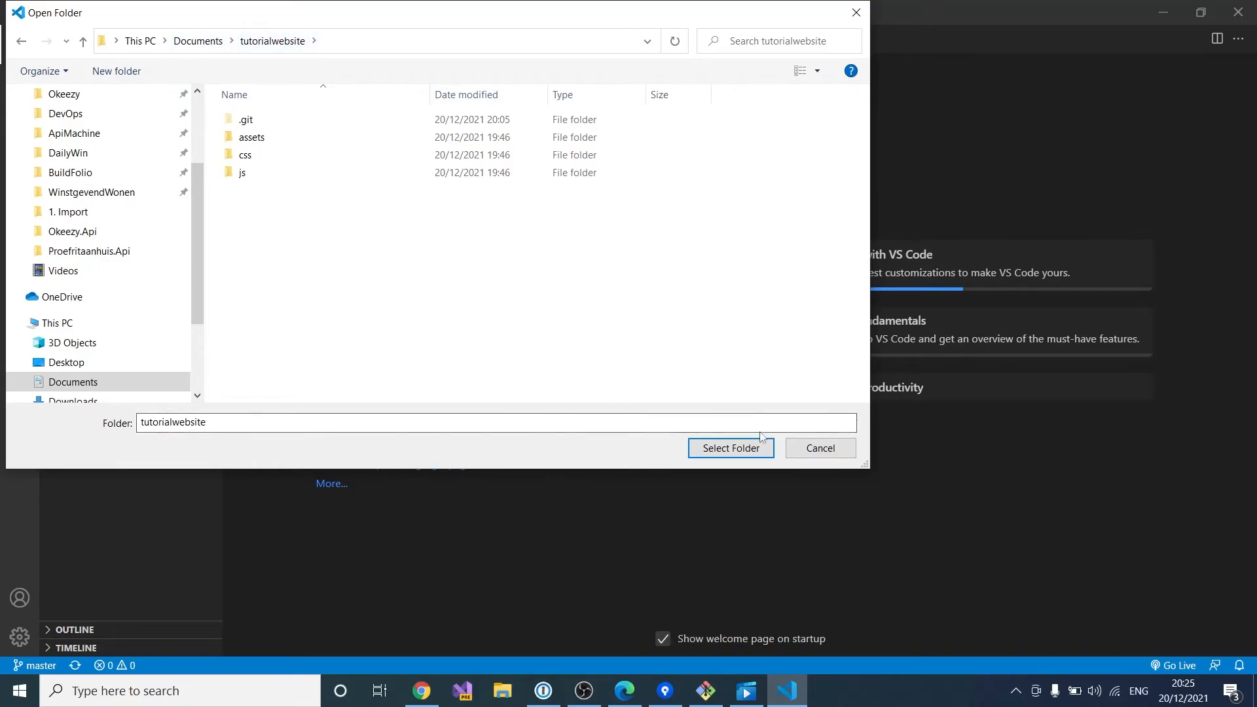
click(759, 452)
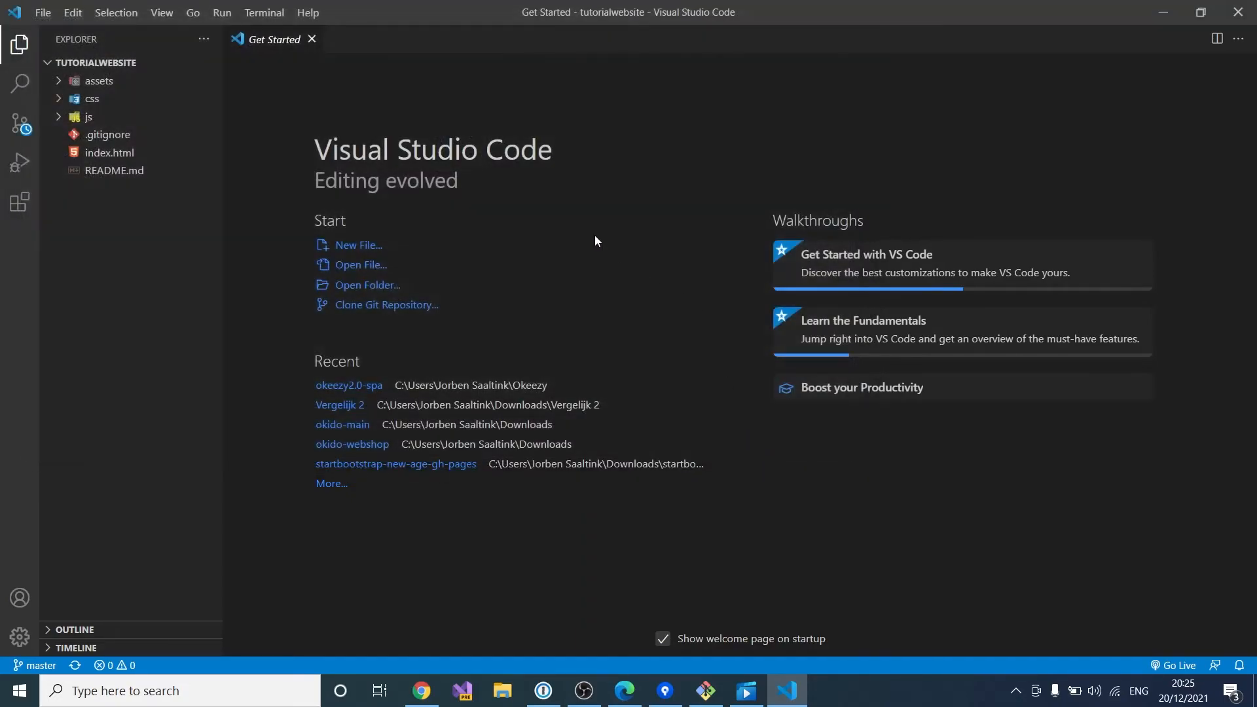
click(313, 41)
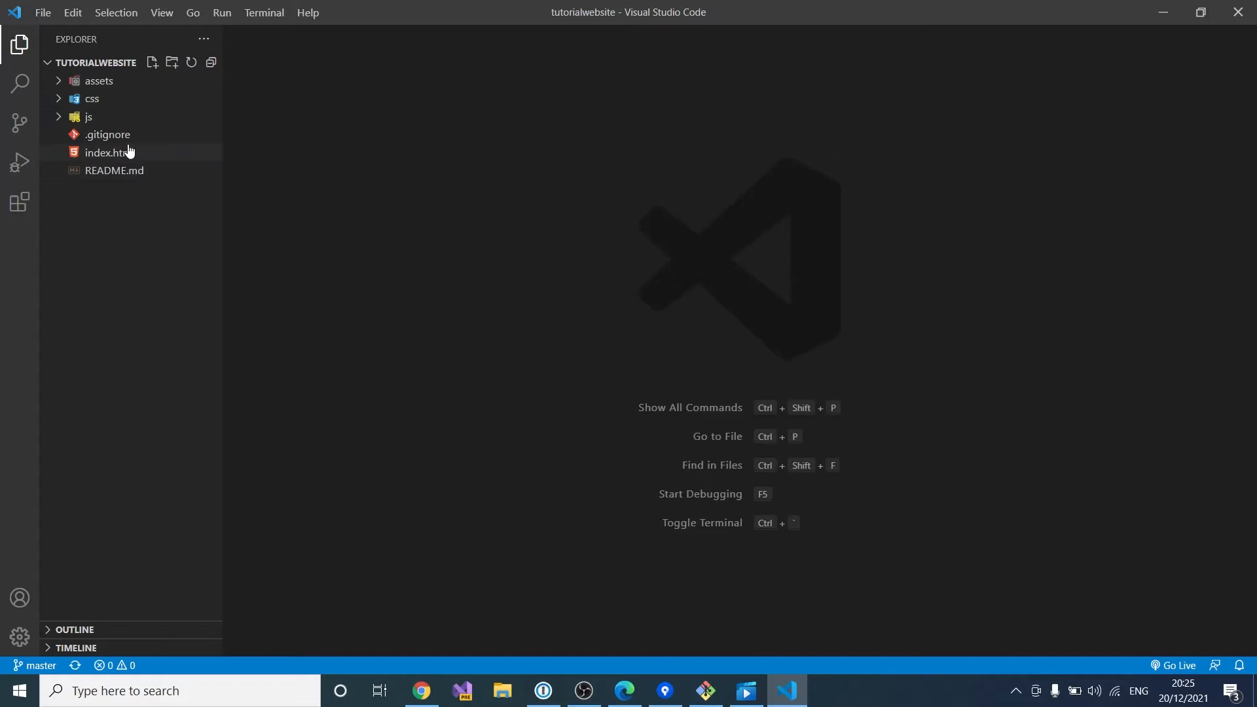
Step: Pin index.html in its own tab and place the cursor at the end of the line 50 'Showcase your app beautifully.' heading
click(123, 157)
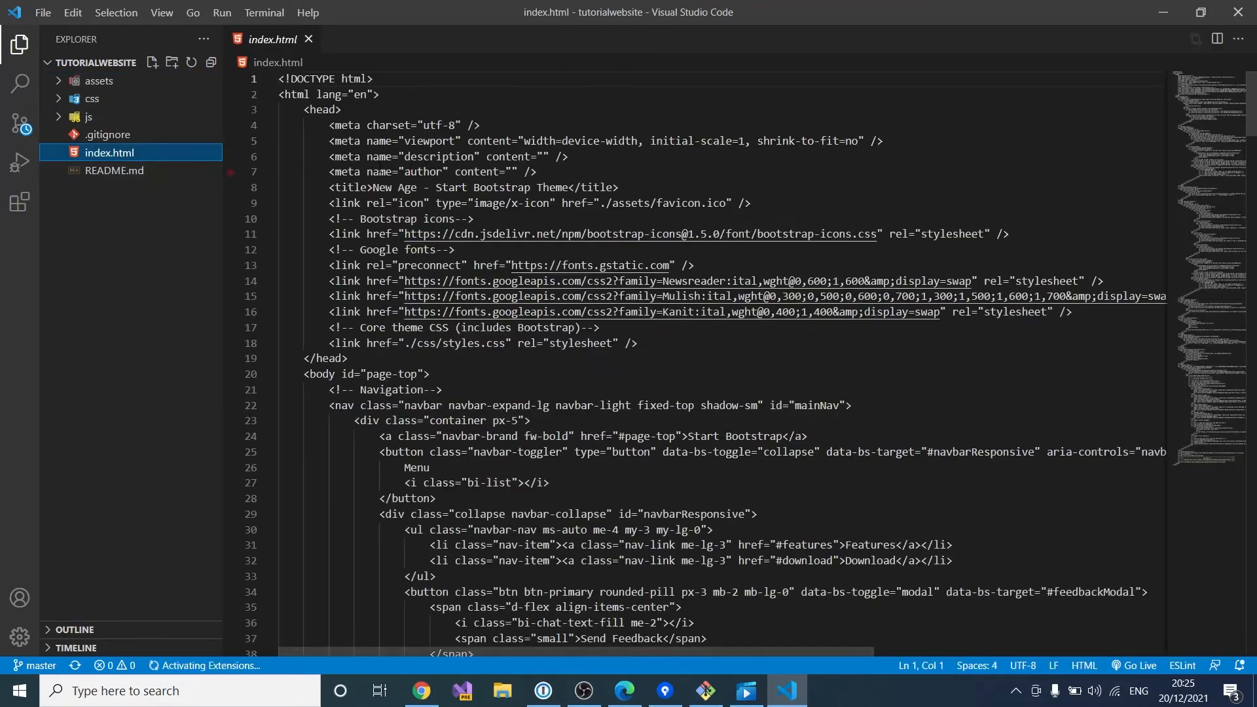
double_click(267, 45)
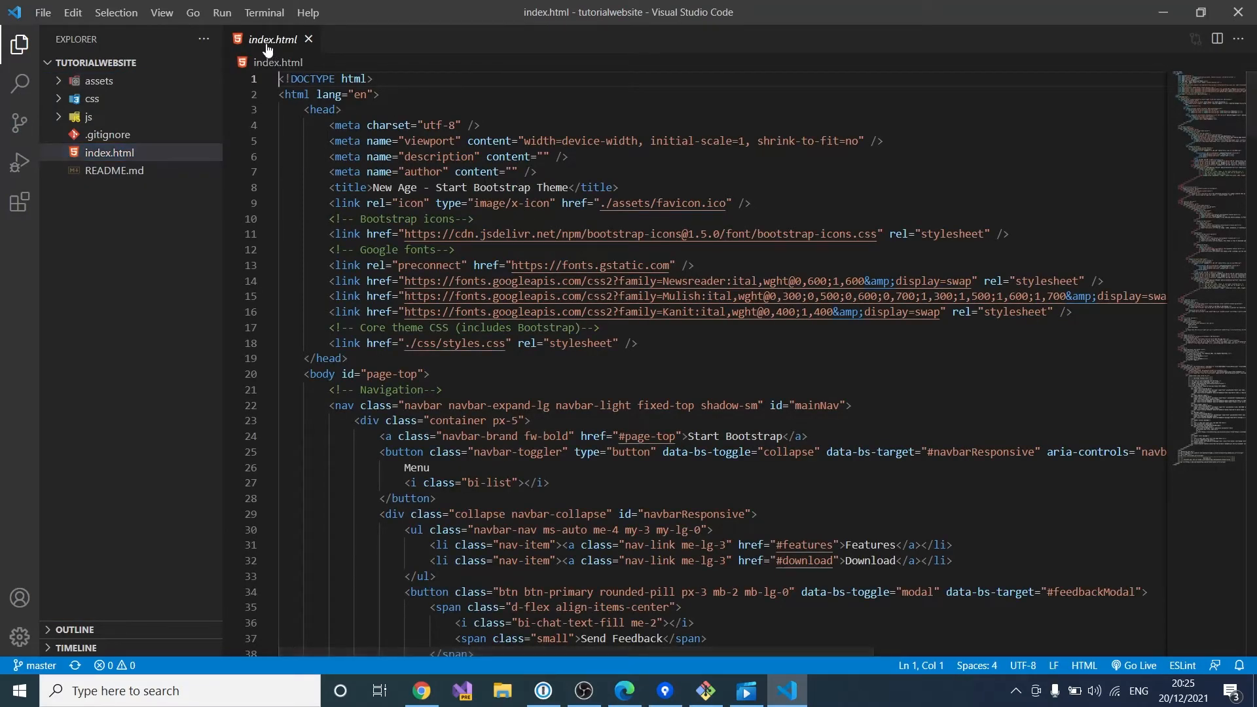
scroll(624, 296, down, 5)
scroll(624, 296, up, 5)
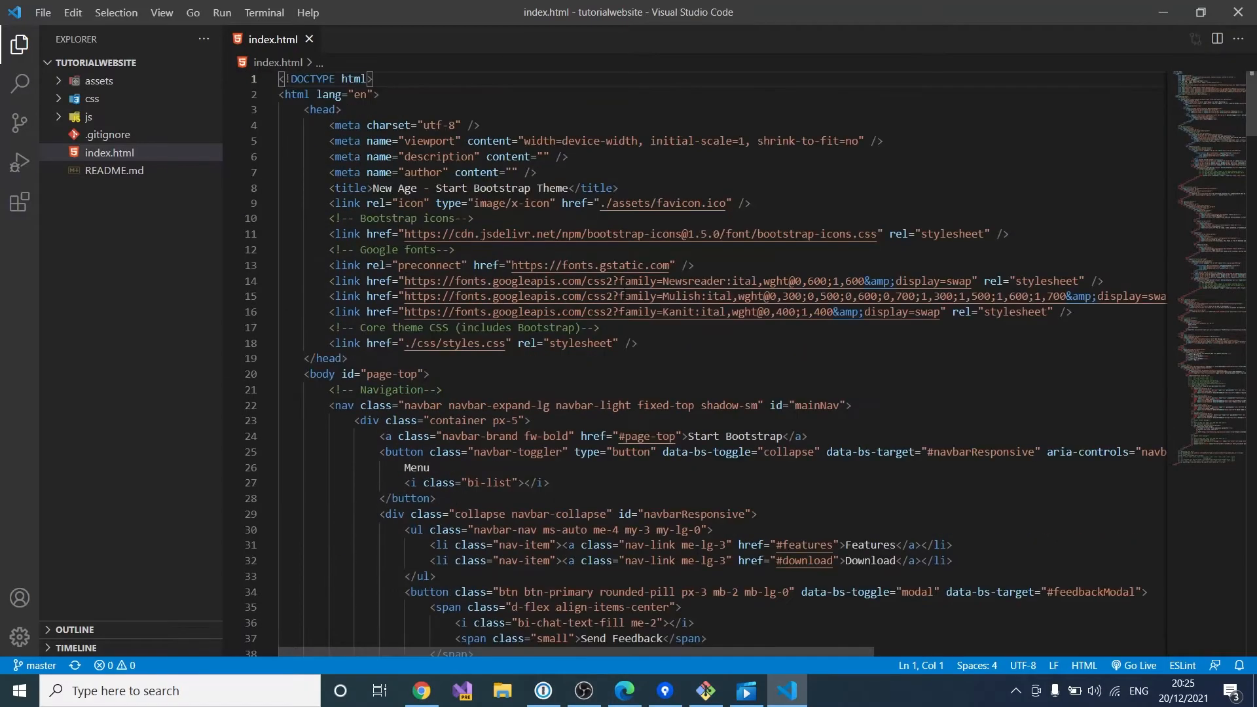
scroll(527, 233, down, 12)
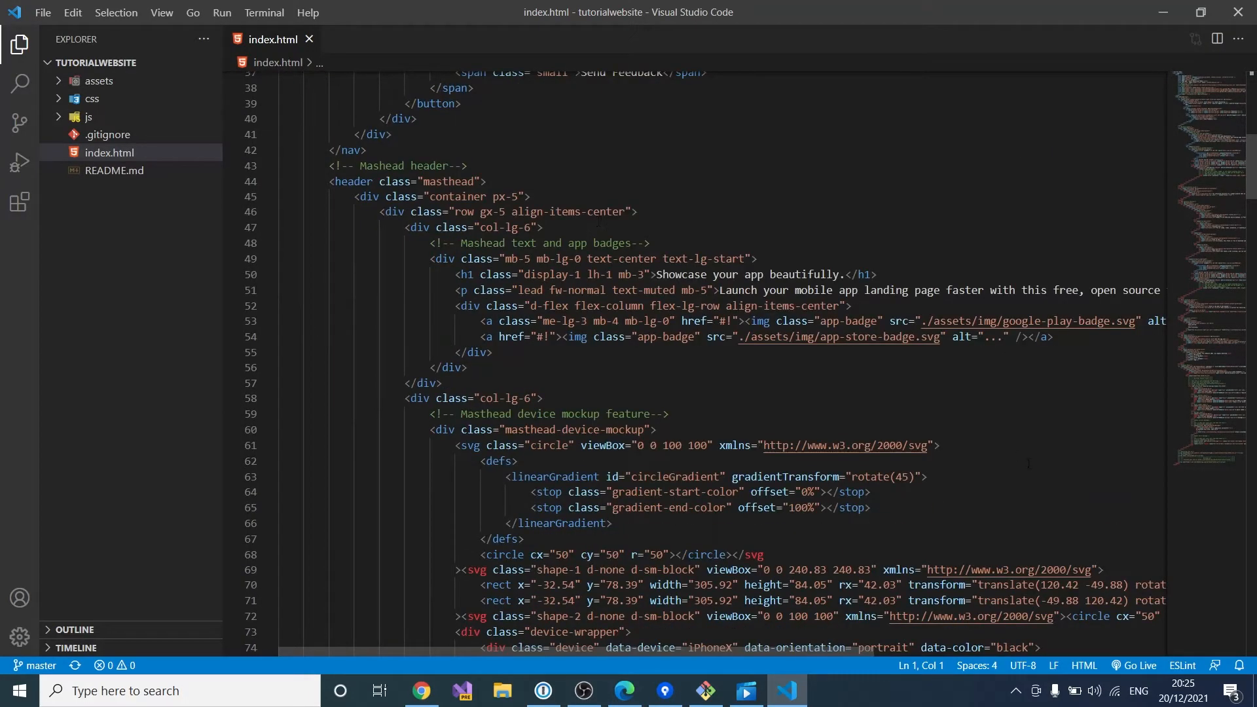
scroll(571, 239, up, 3)
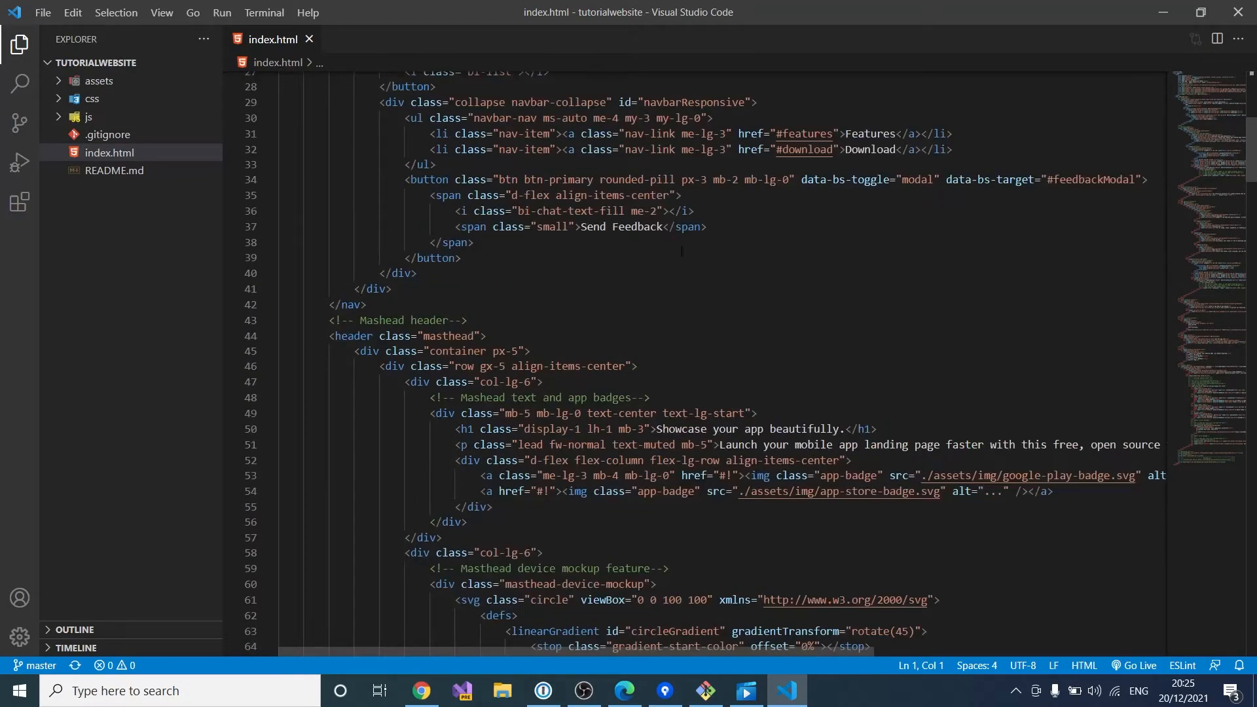
double_click(683, 429)
click(840, 429)
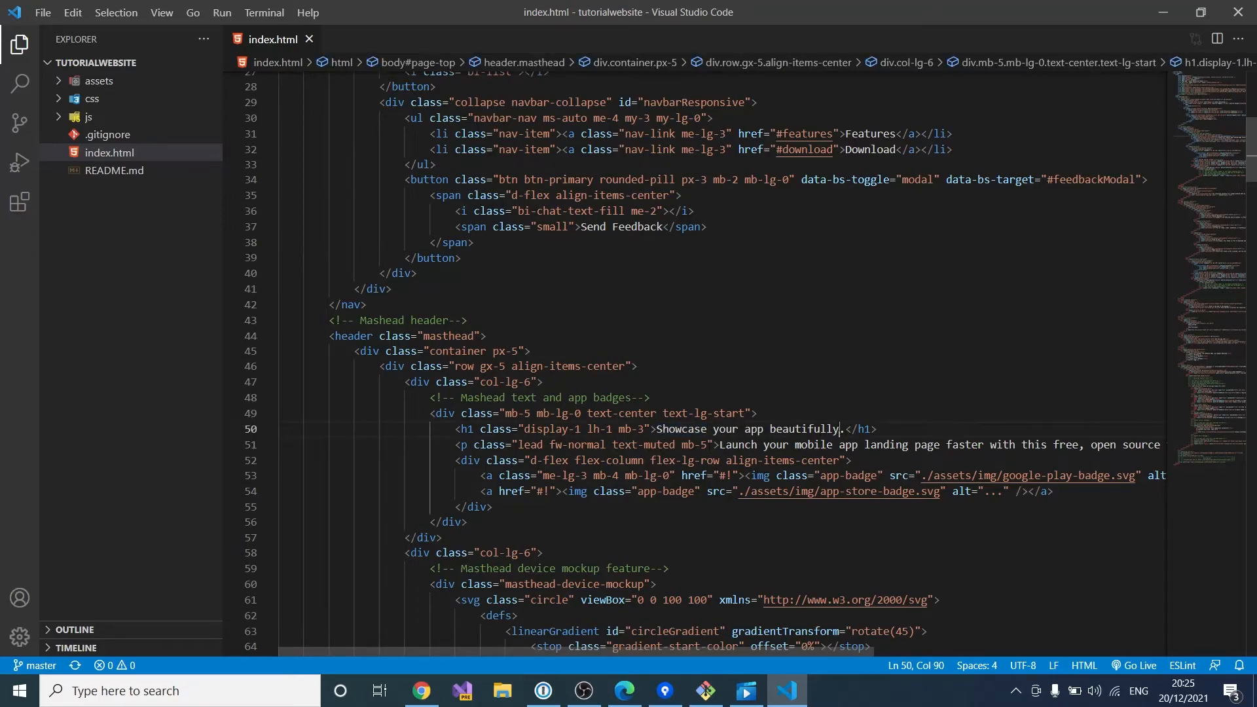
Step: Disable the installed Live Server extension and reload the editor
click(26, 209)
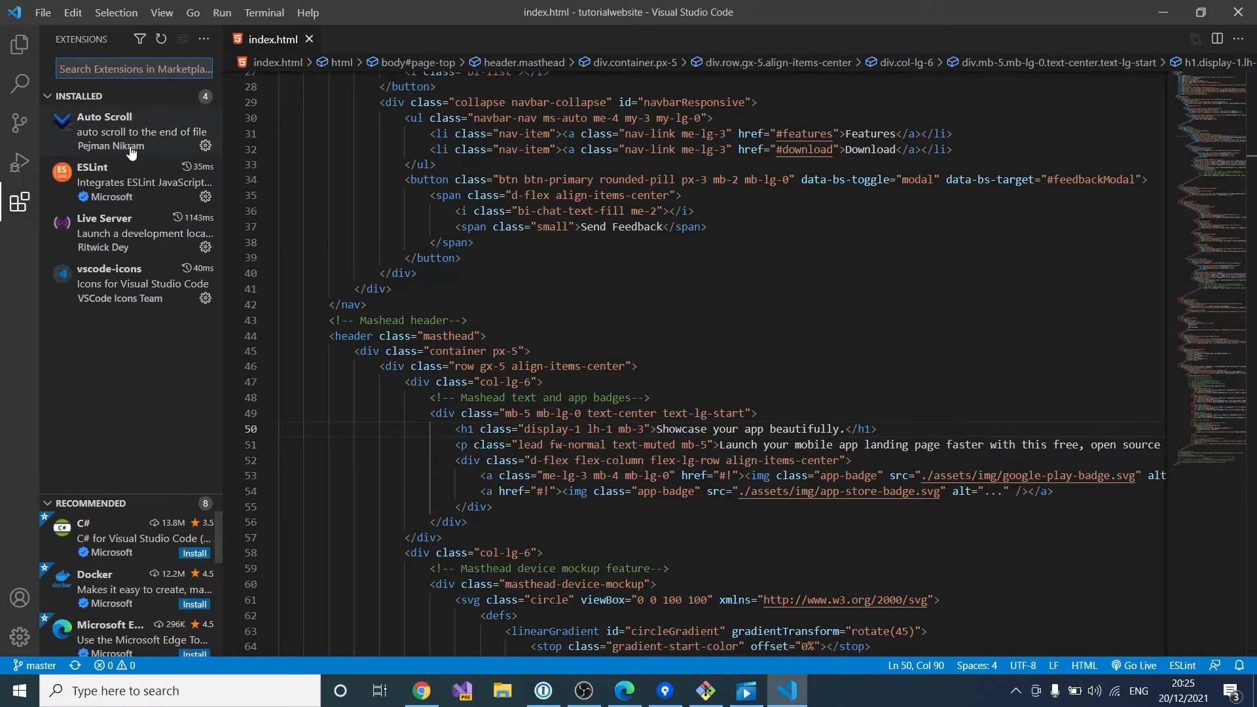
click(105, 226)
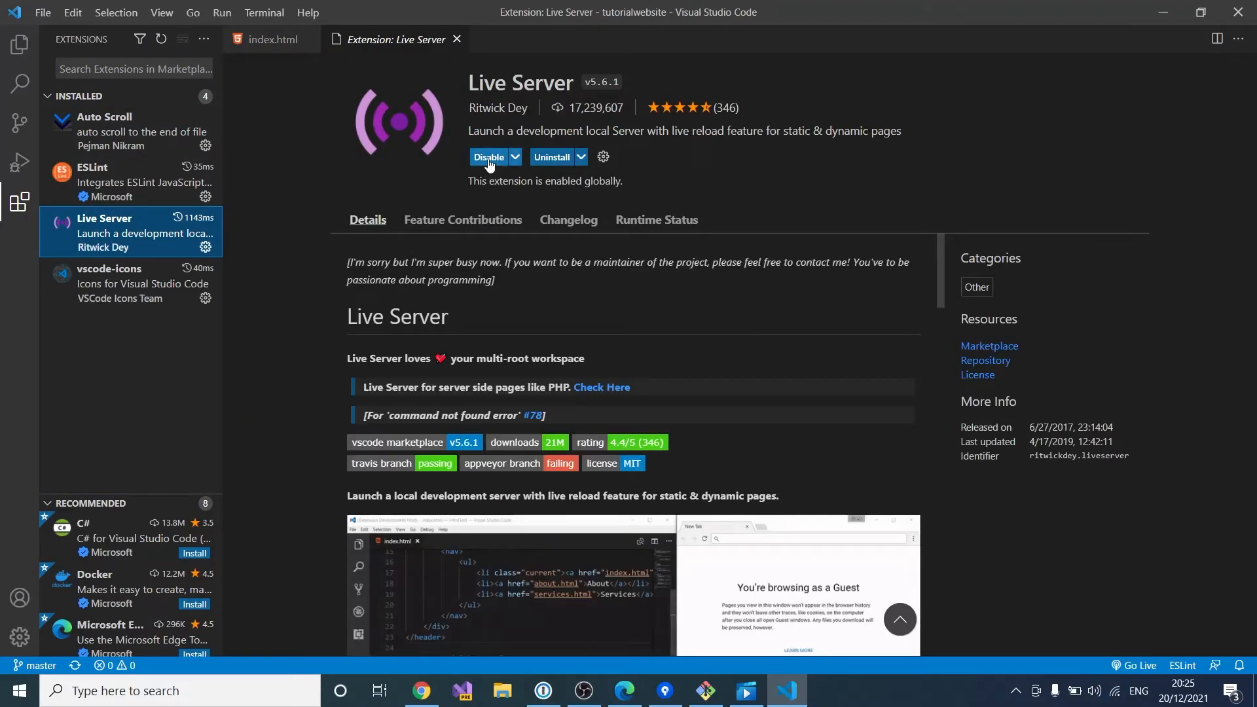
click(490, 158)
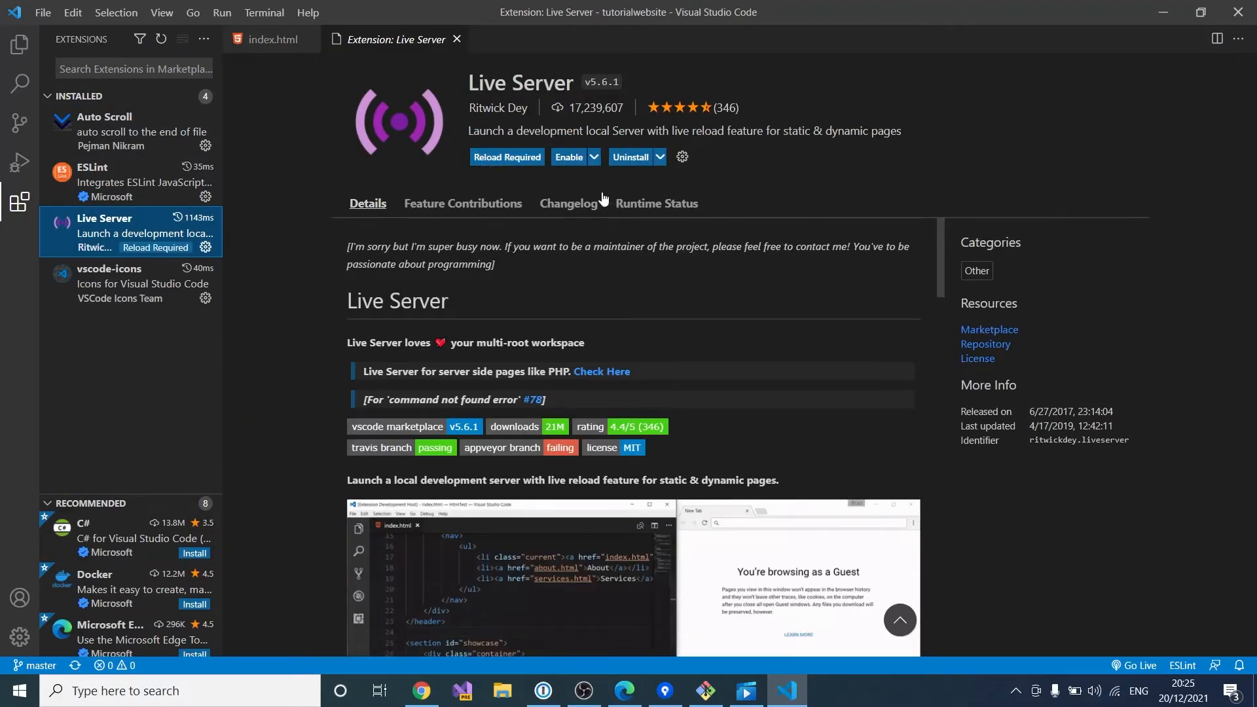
click(517, 163)
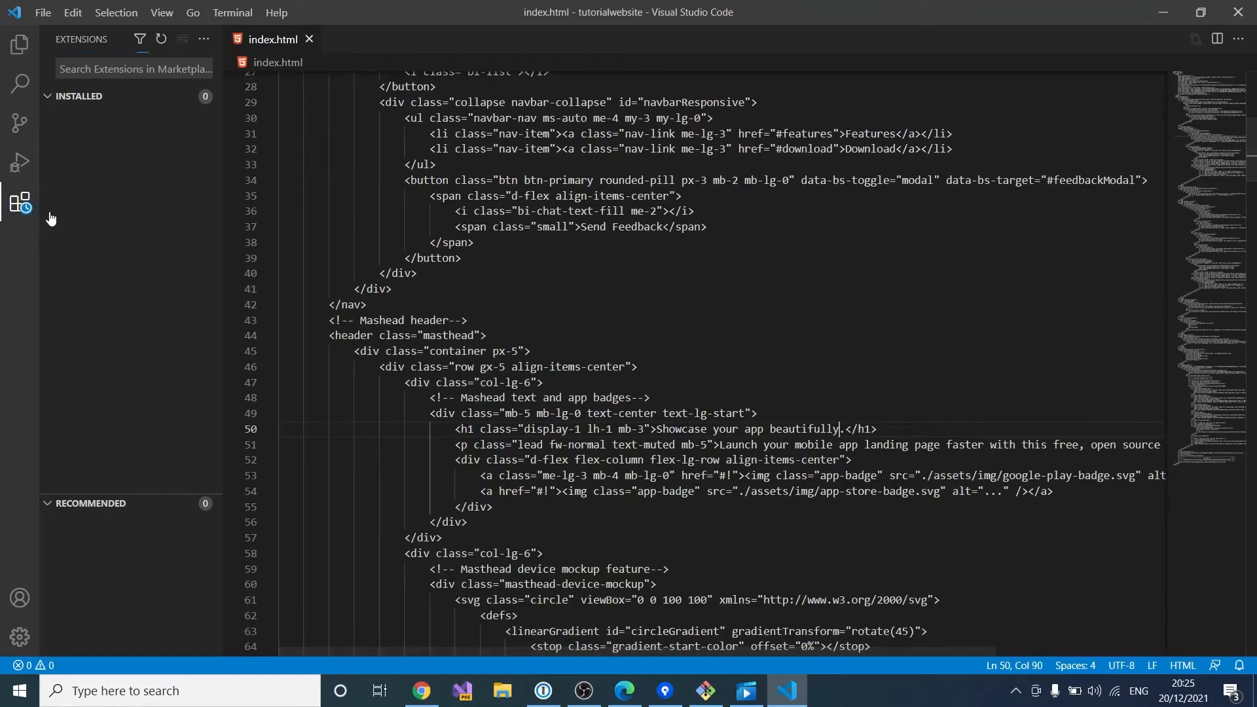
Step: Search 'live server', re-enable Live Server v5.6.1, and return to index.html with the project files shown
click(96, 71)
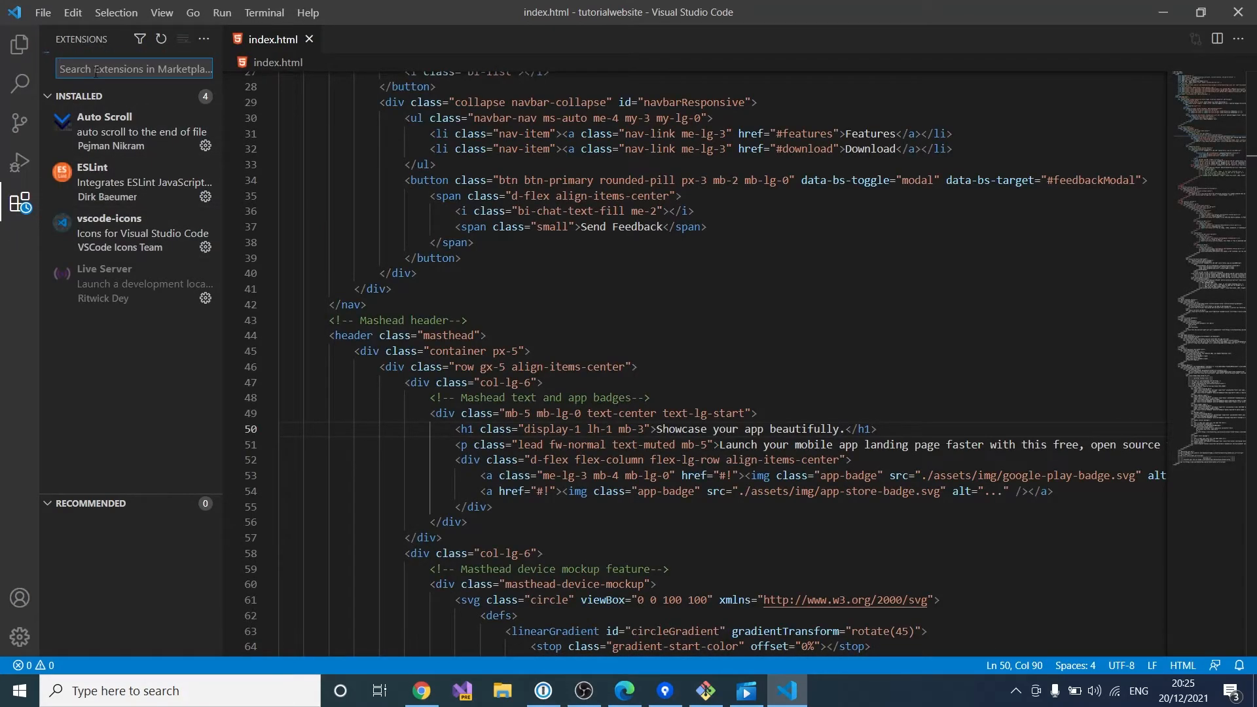
text(live server)
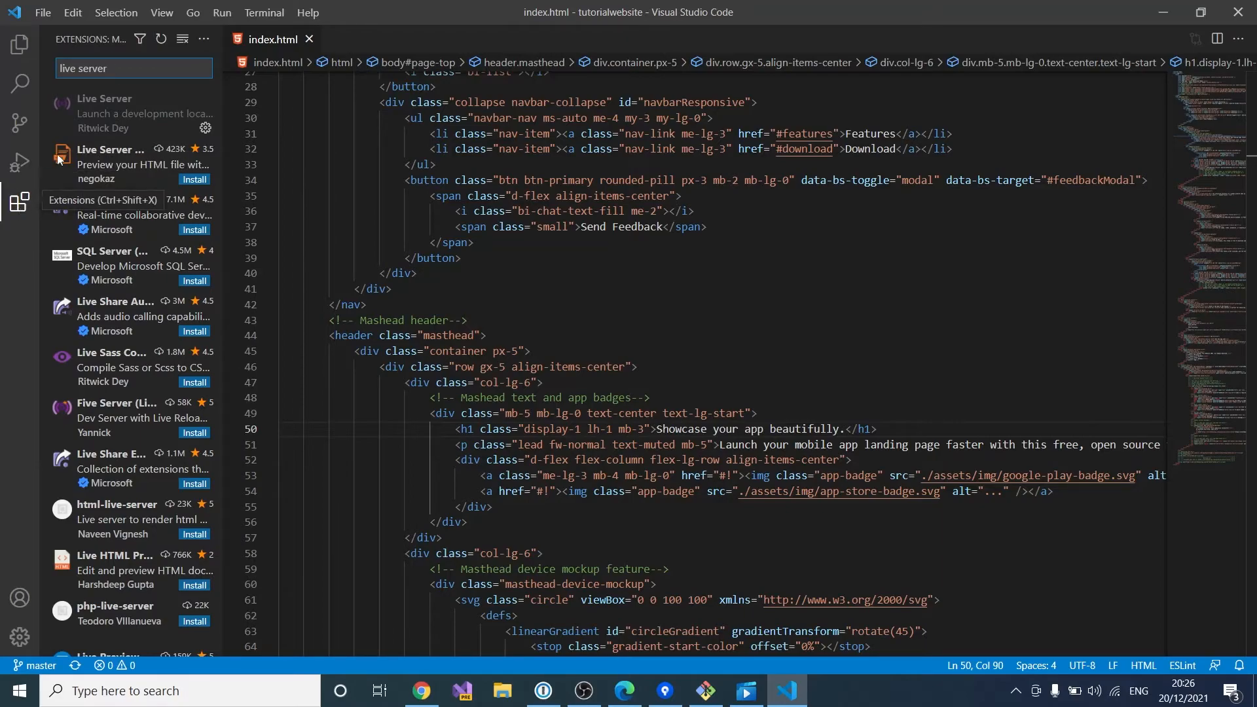
click(131, 113)
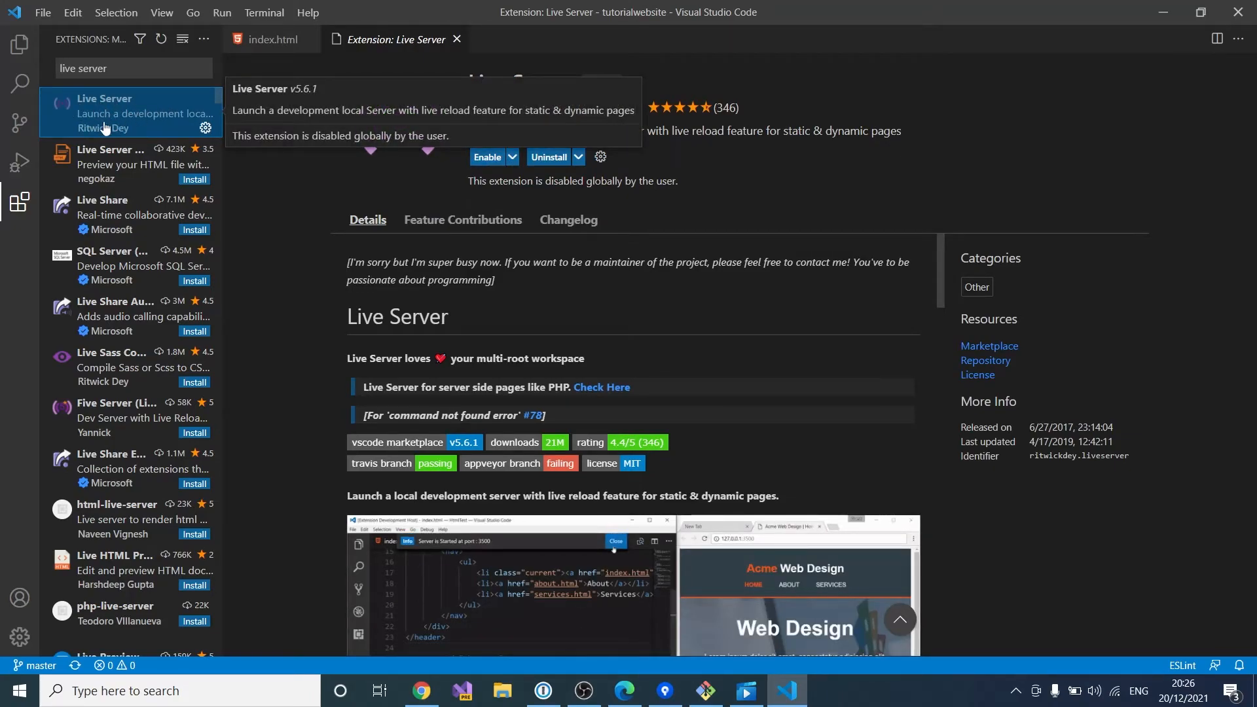
click(488, 161)
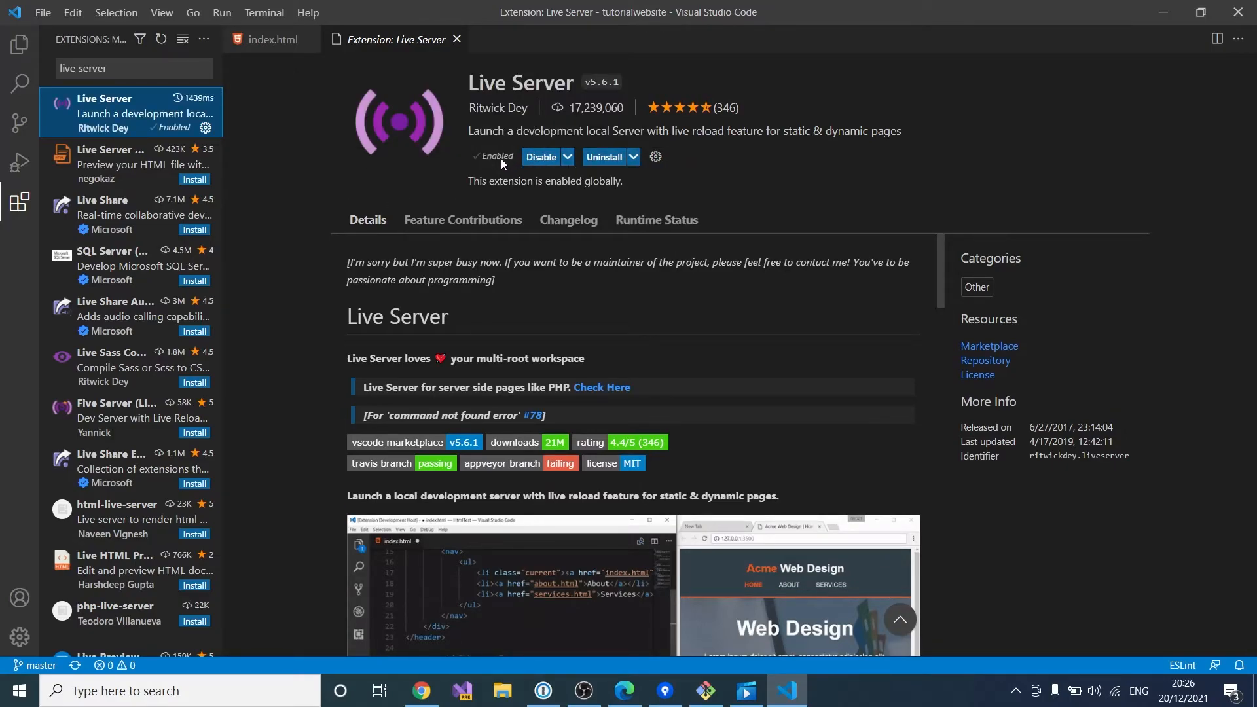
click(457, 39)
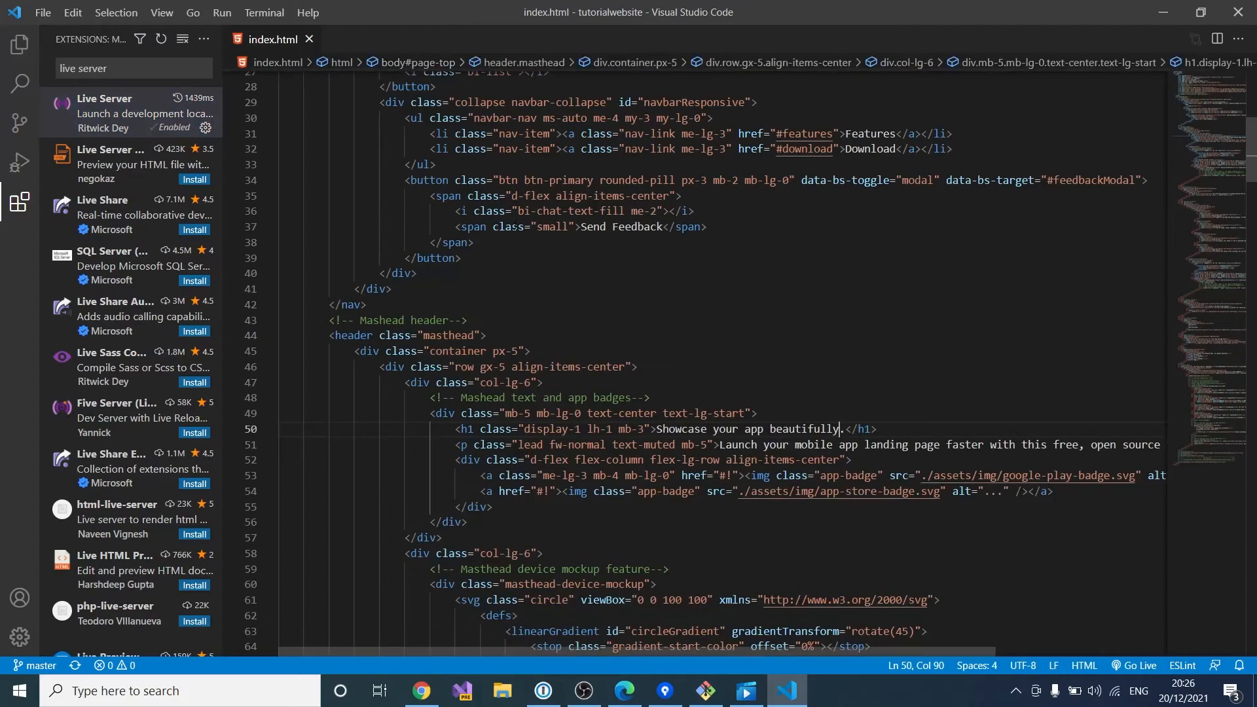
click(31, 42)
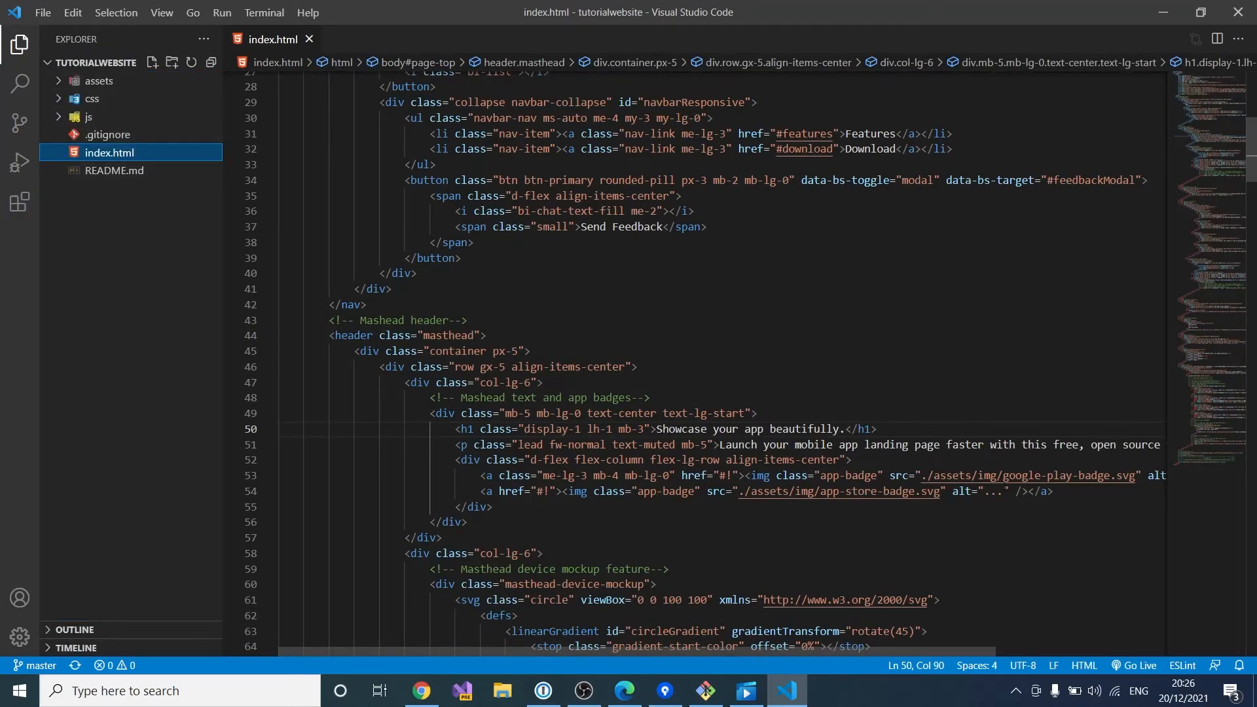
Step: Start Live Server with Go Live and review the New Age page at 127.0.0.1:5500 in Edge
click(1135, 668)
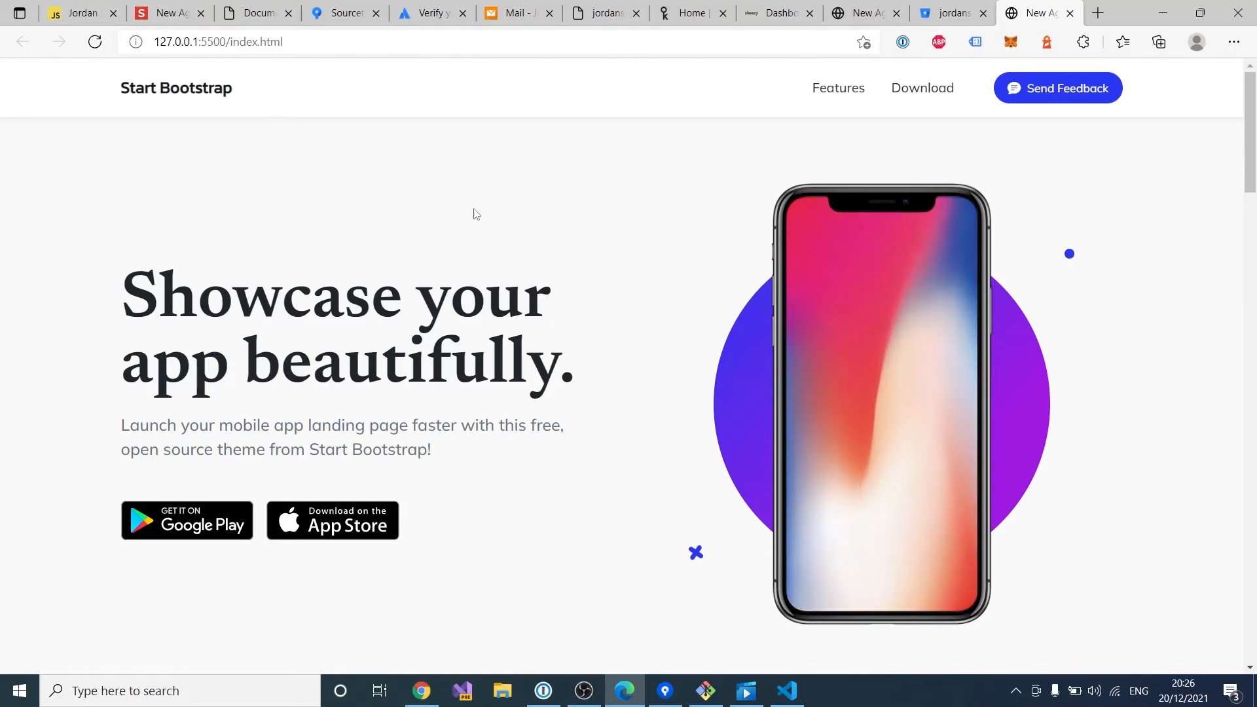
scroll(680, 284, down, 5)
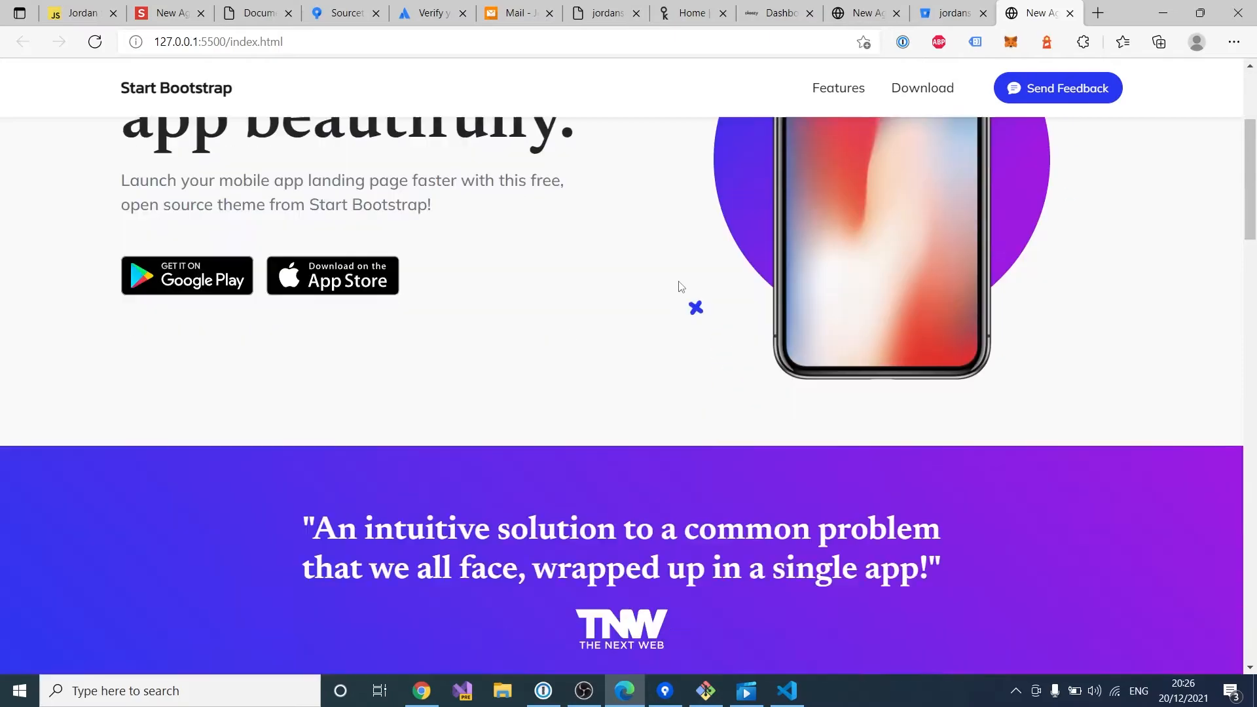
scroll(680, 285, down, 12)
scroll(681, 285, up, 7)
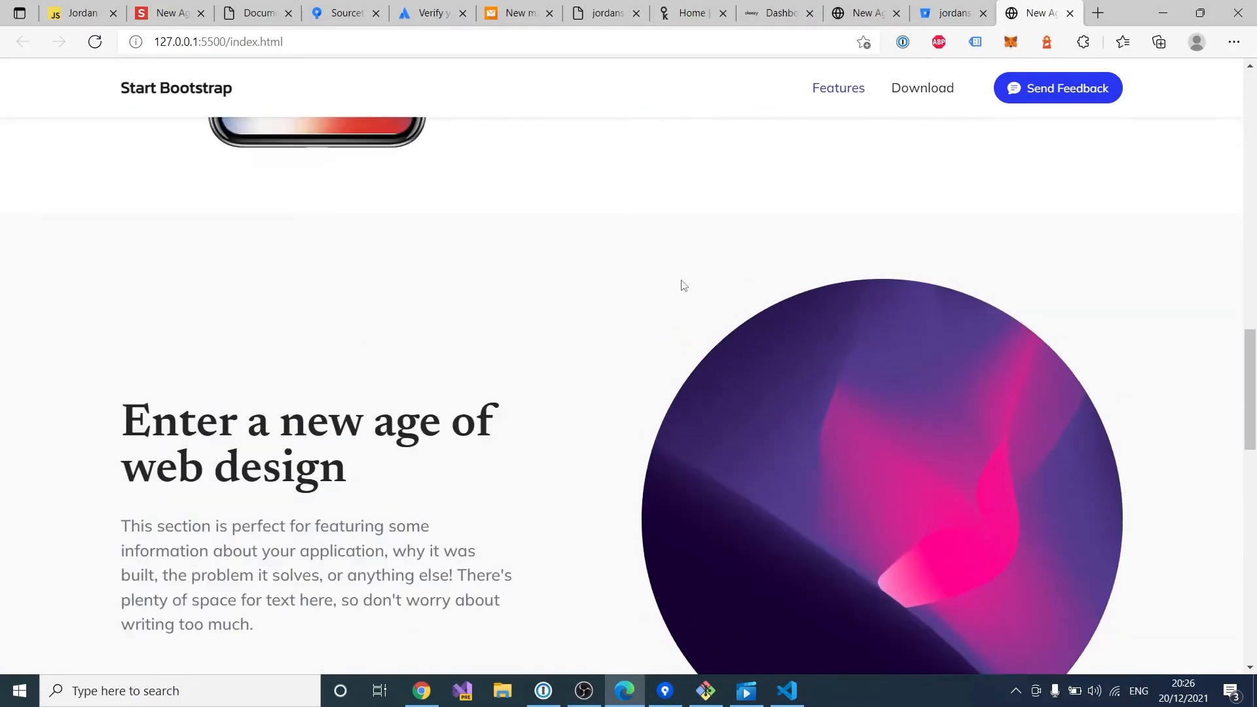
scroll(683, 285, up, 8)
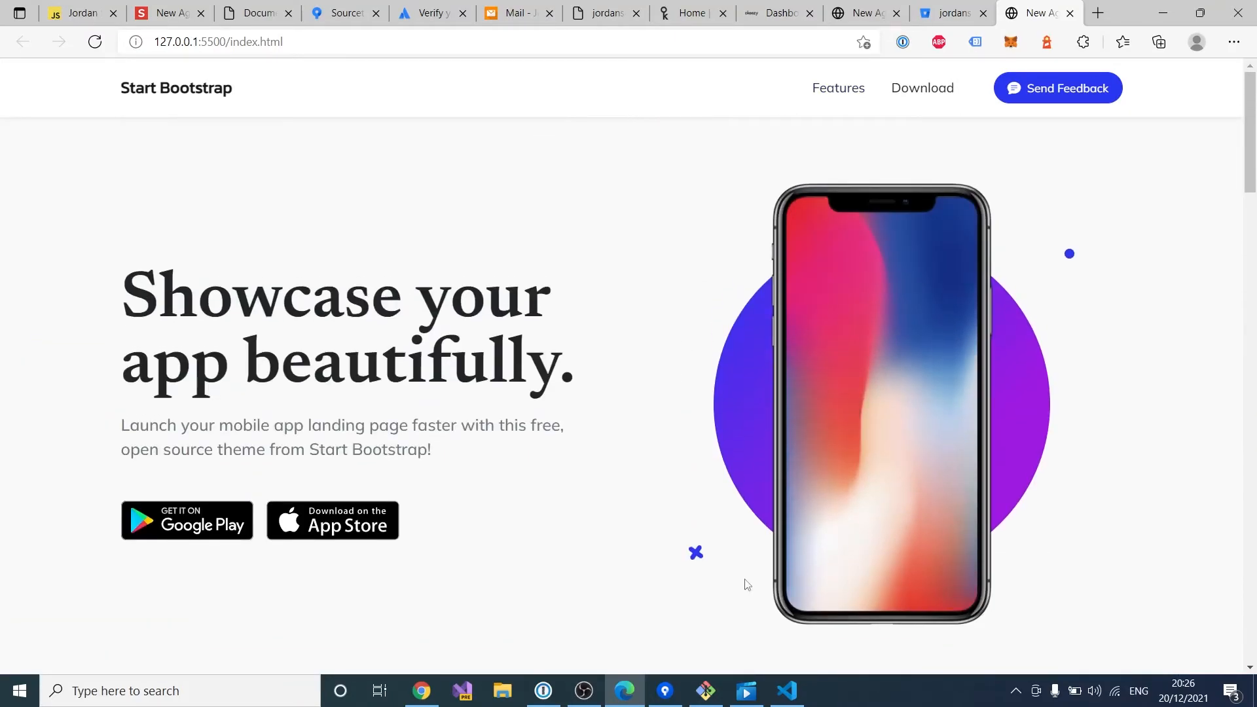
click(786, 689)
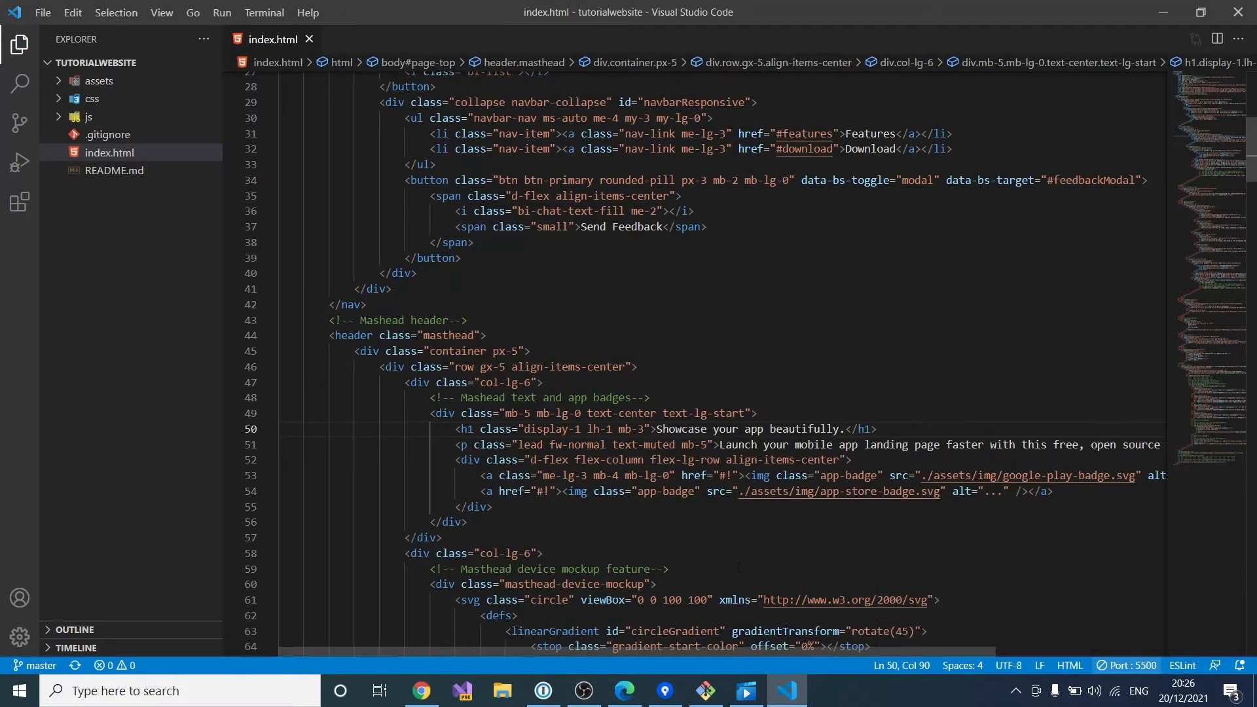
click(625, 691)
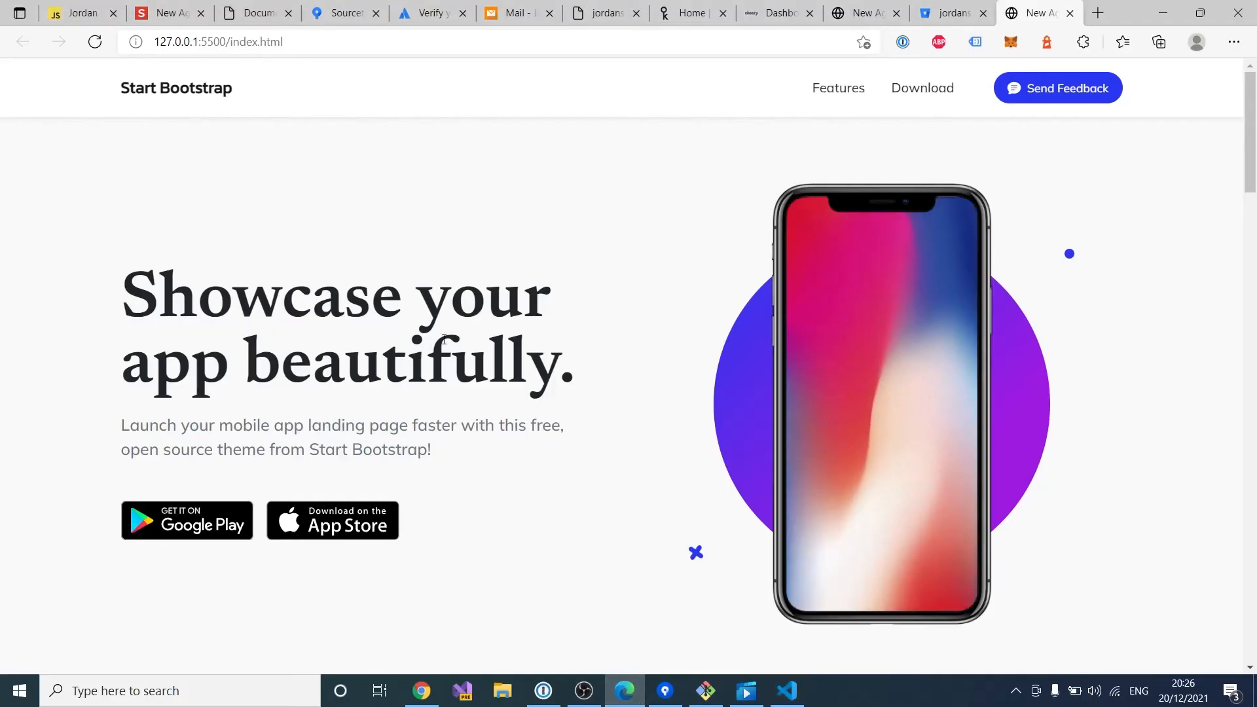
drag(119, 292, 601, 388)
click(605, 385)
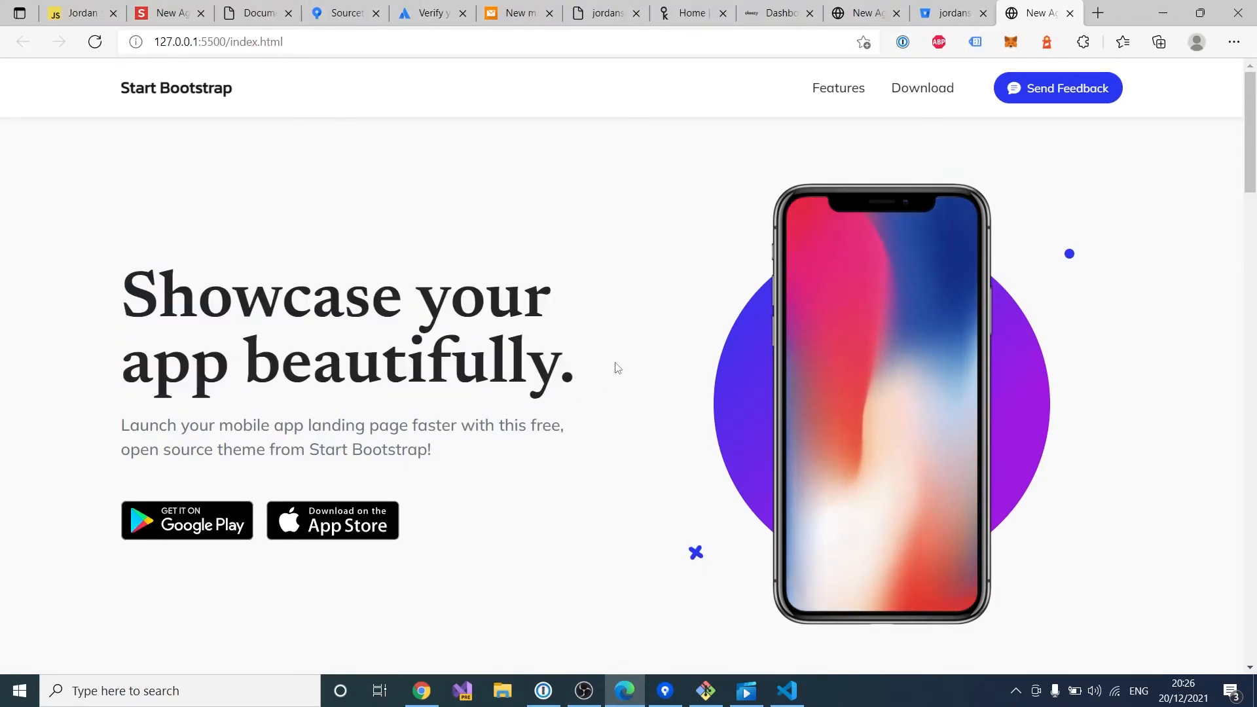
Step: Replace the line 50 headline with 'Showcase your website beautifully' and save index.html
click(787, 691)
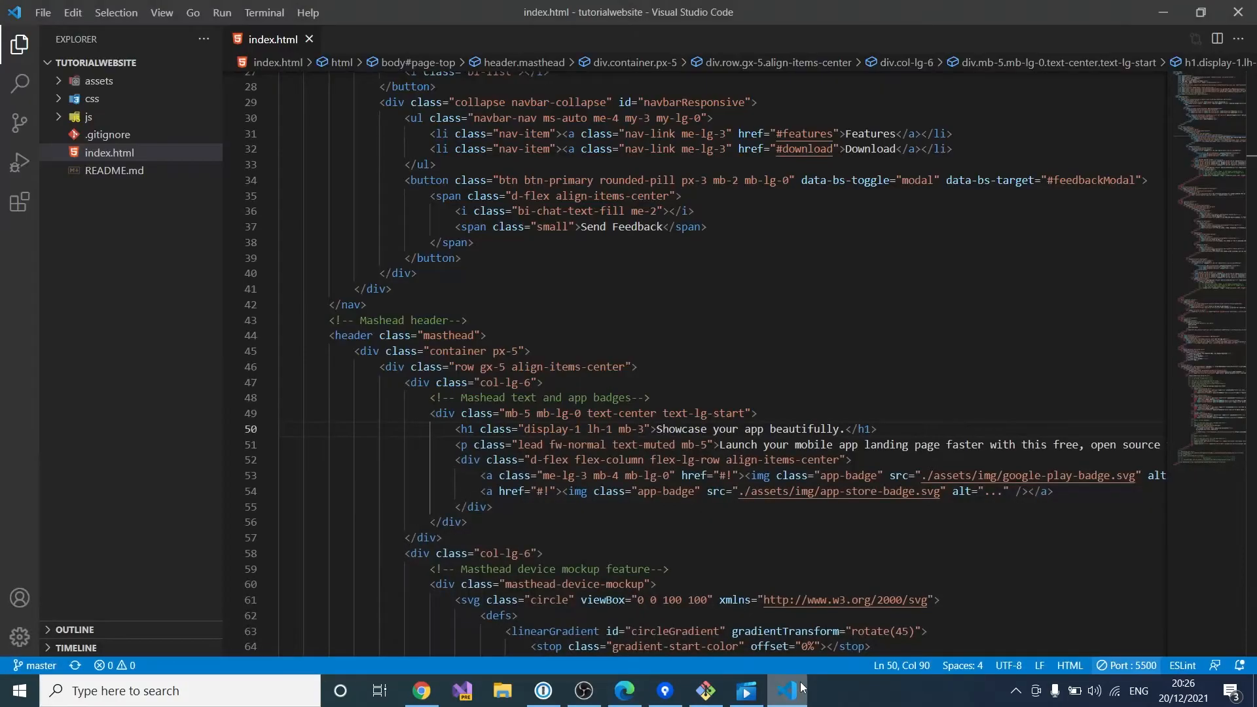
scroll(768, 299, down, 2)
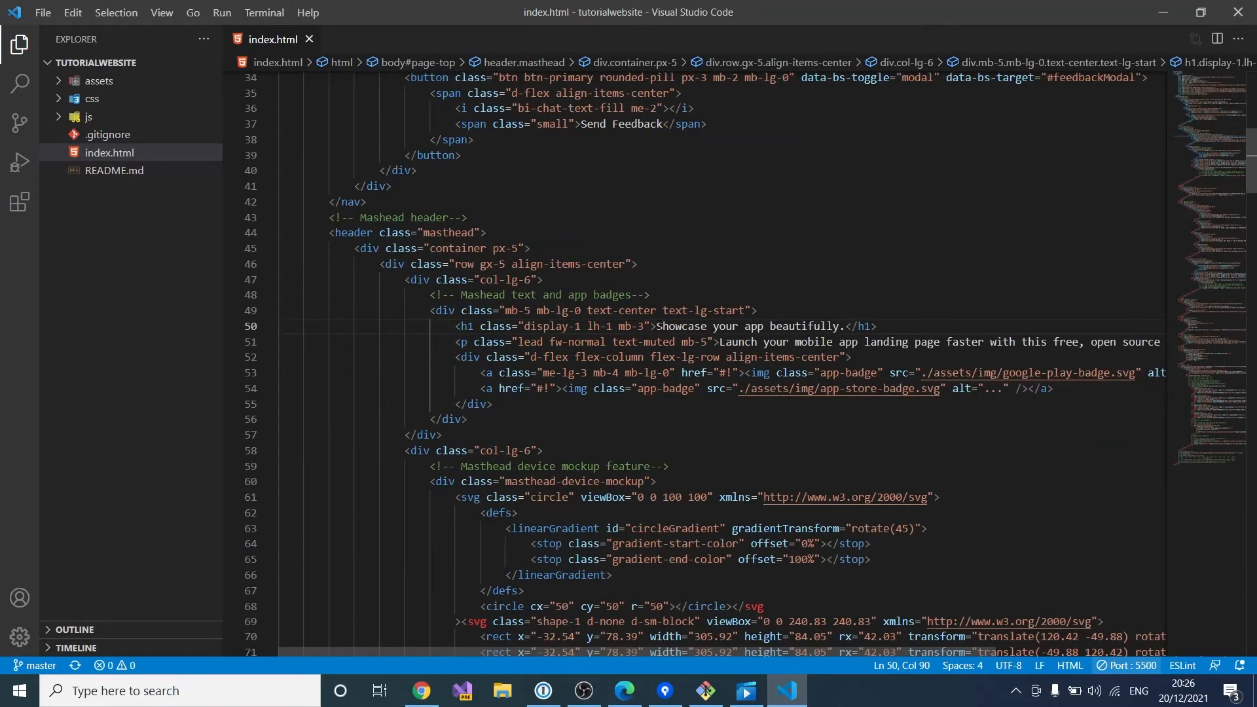
drag(656, 325, 840, 326)
text(Showcas)
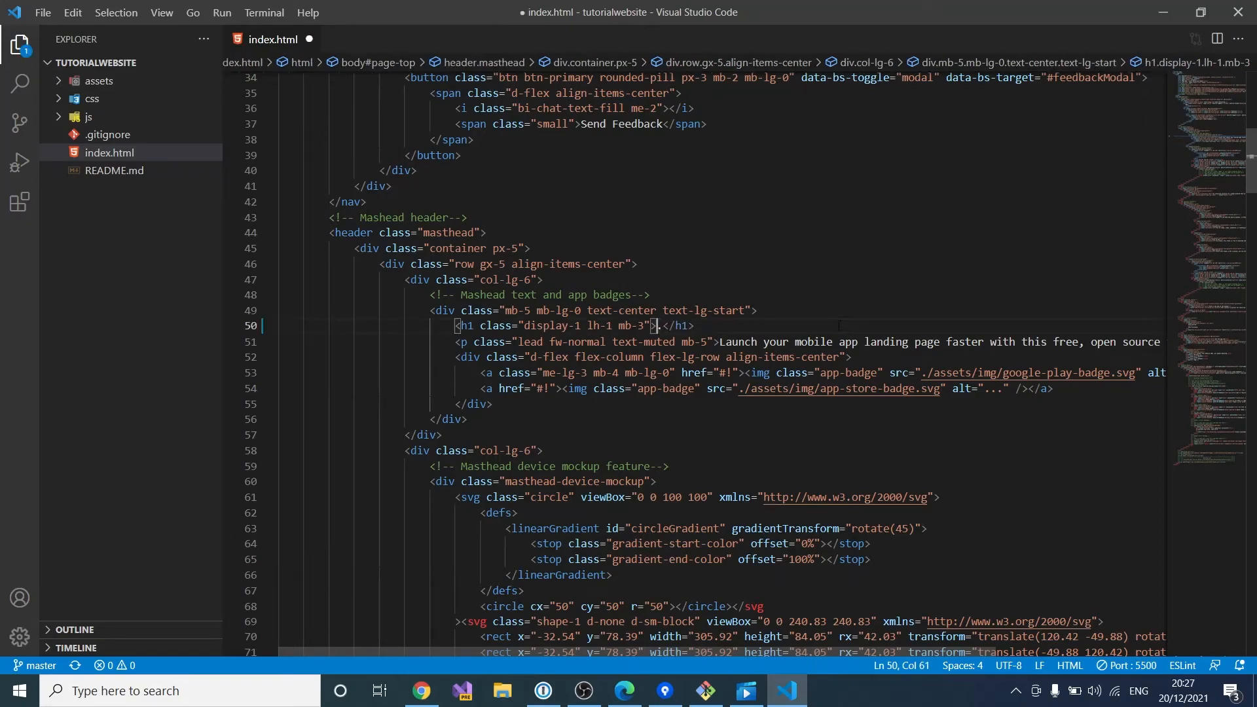
text(e your webs)
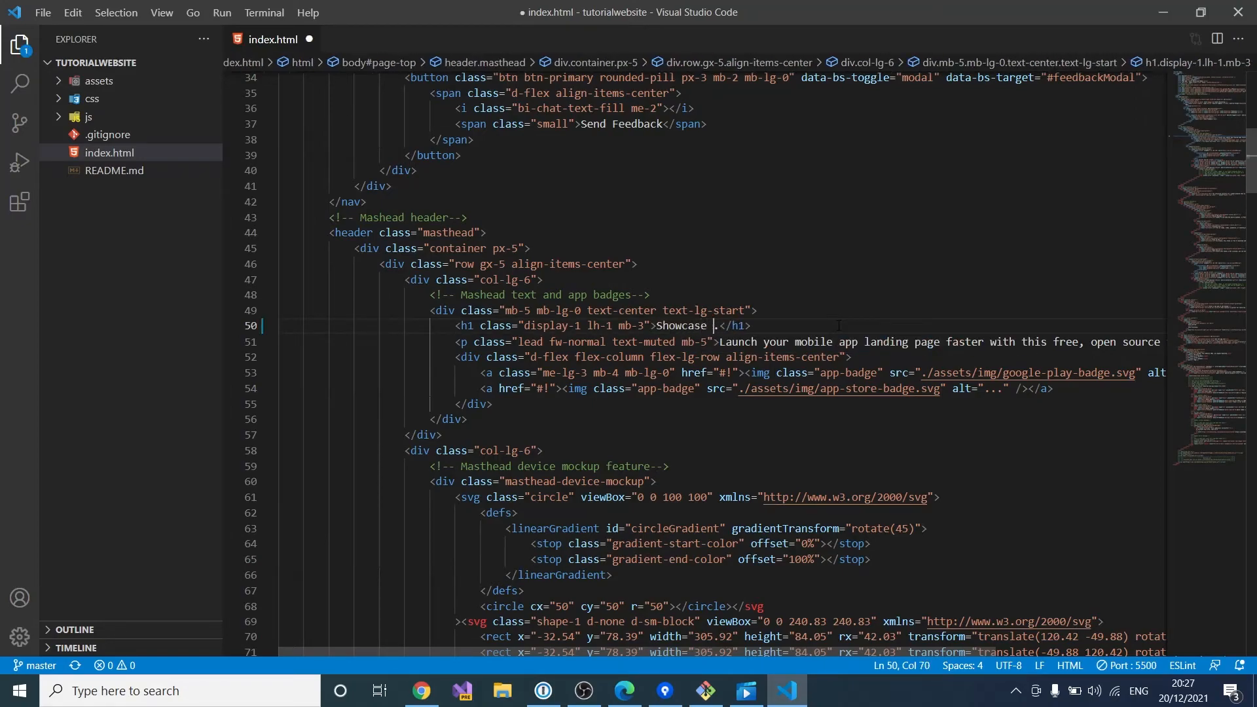
text(ite beautif)
text(ully)
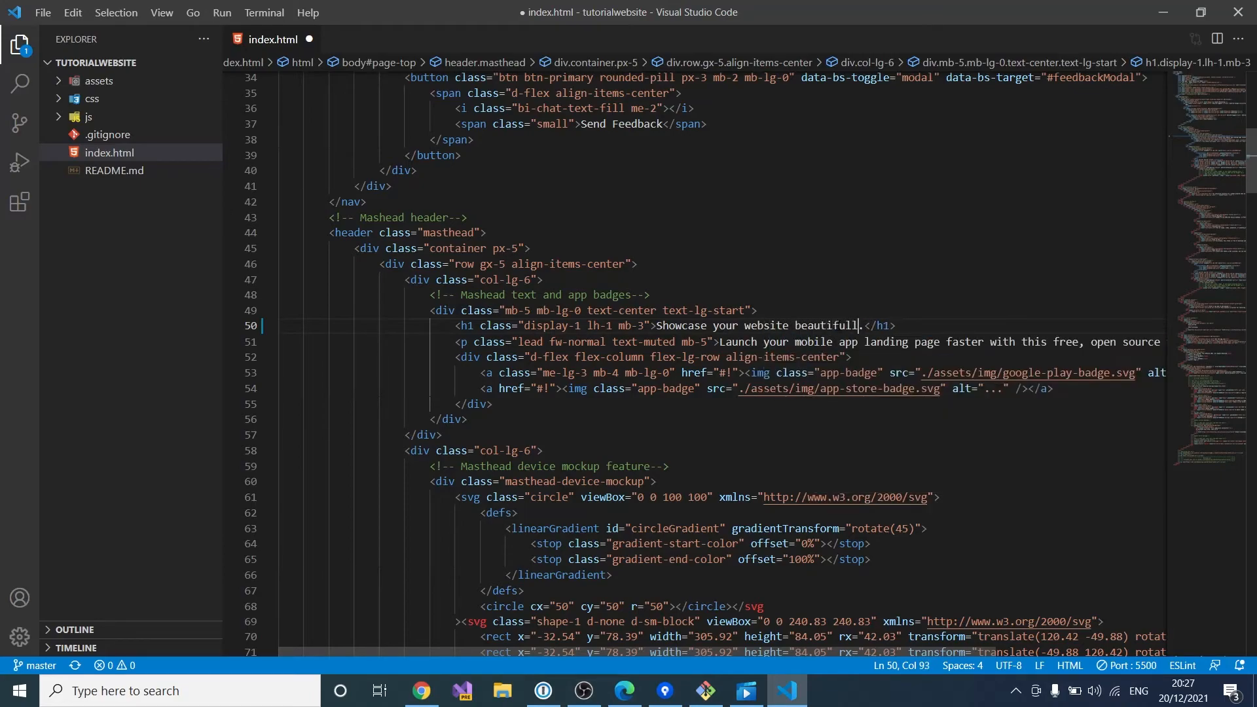
key(ctrl+s)
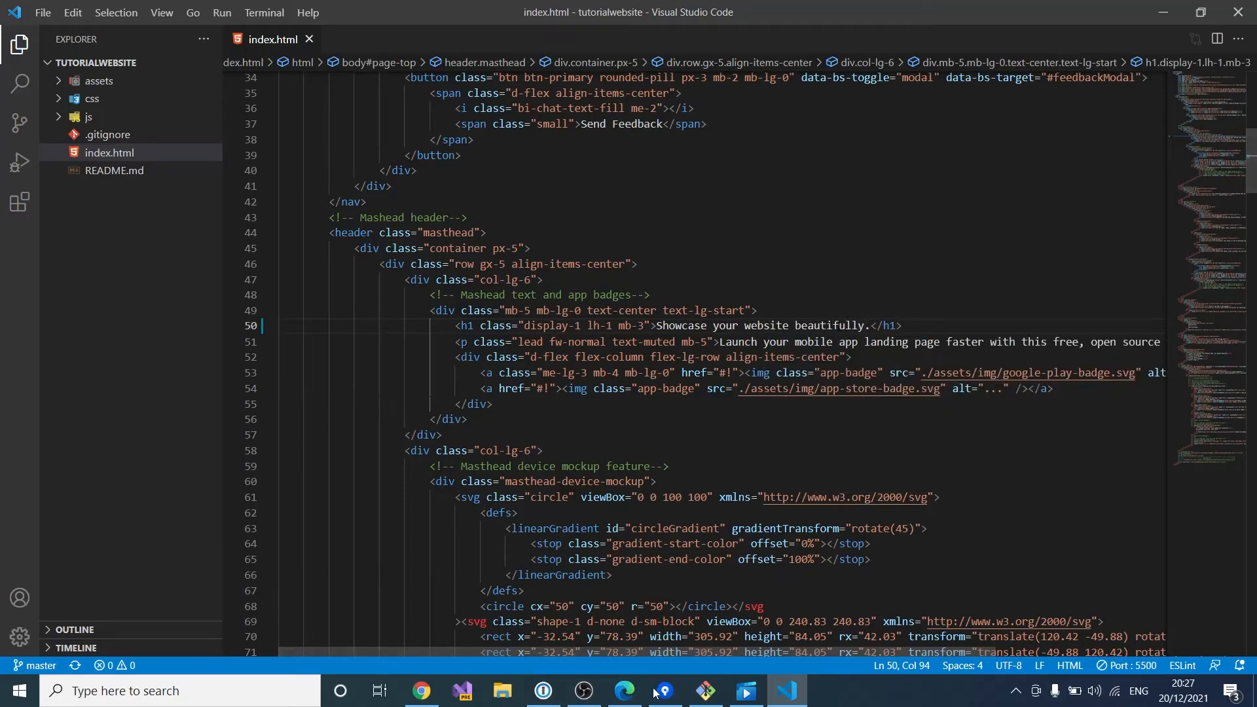
click(624, 690)
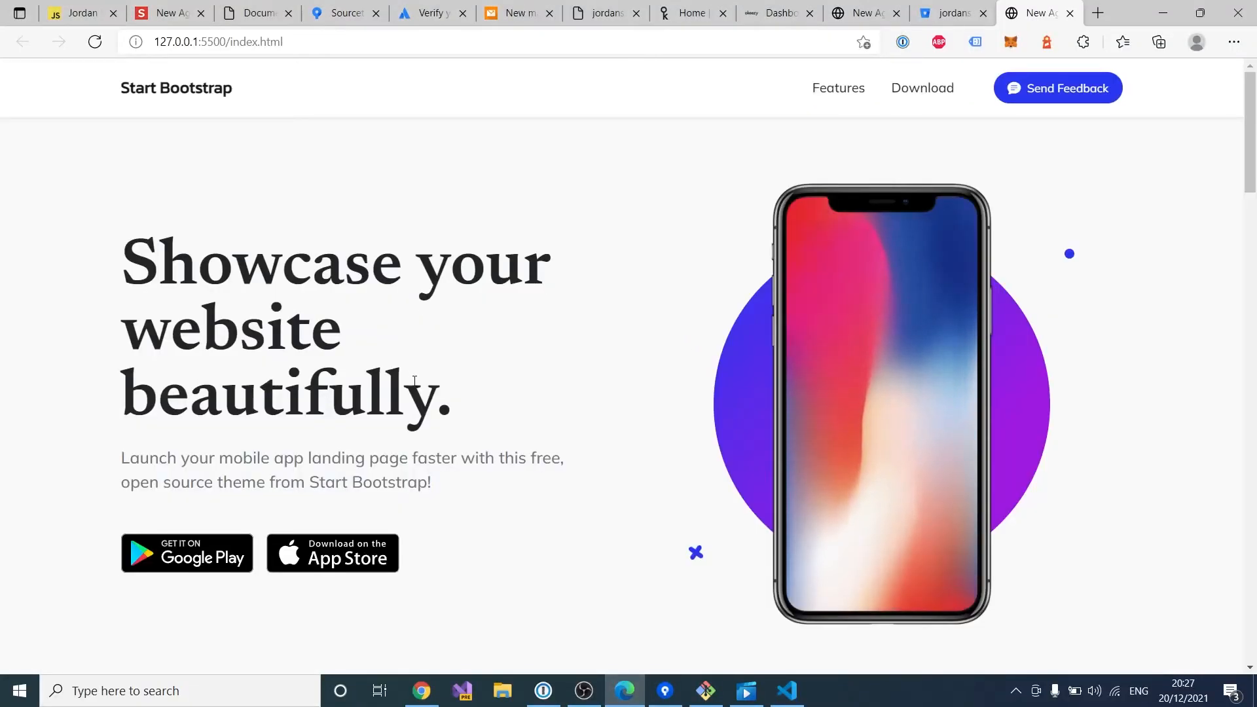
Step: Confirm the Edge preview shows 'Showcase your website beautifully.', then return to line 51 in VS Code
drag(489, 402, 103, 266)
click(627, 402)
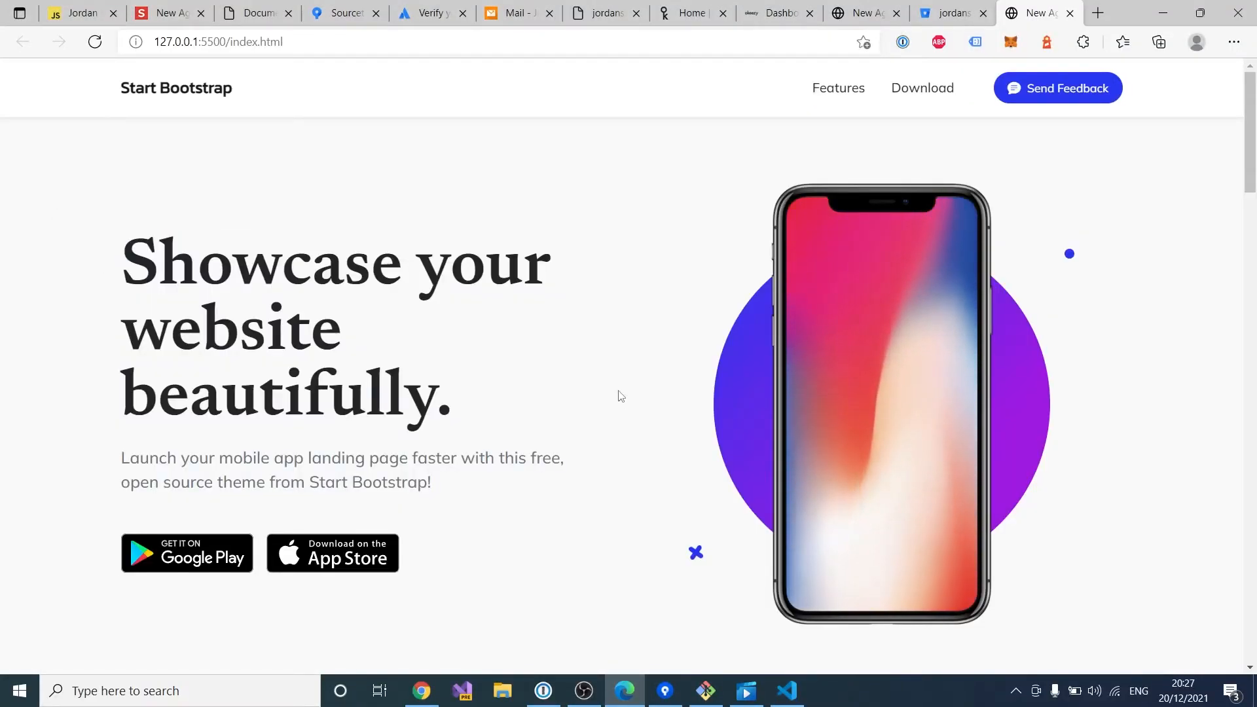
click(623, 691)
click(759, 343)
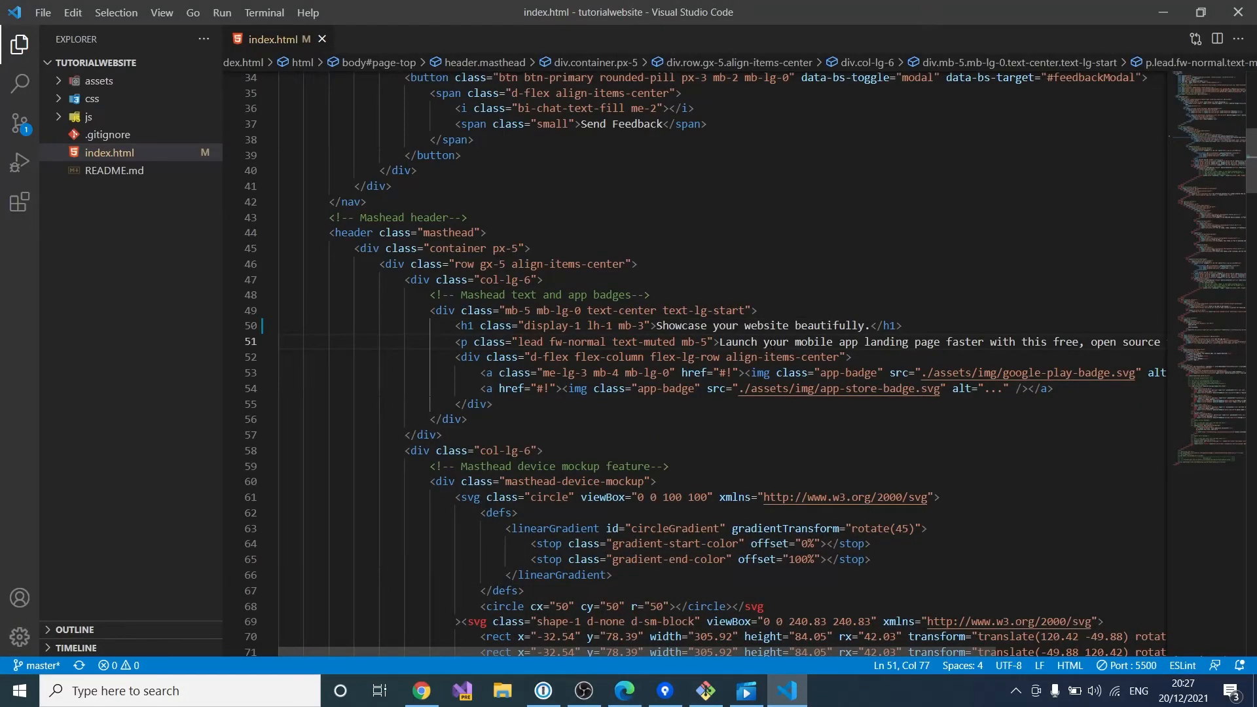
Step: Change line 51's paragraph to 'This is an example text to show that live server is updating our page' and save
key(Left)
text(This is a)
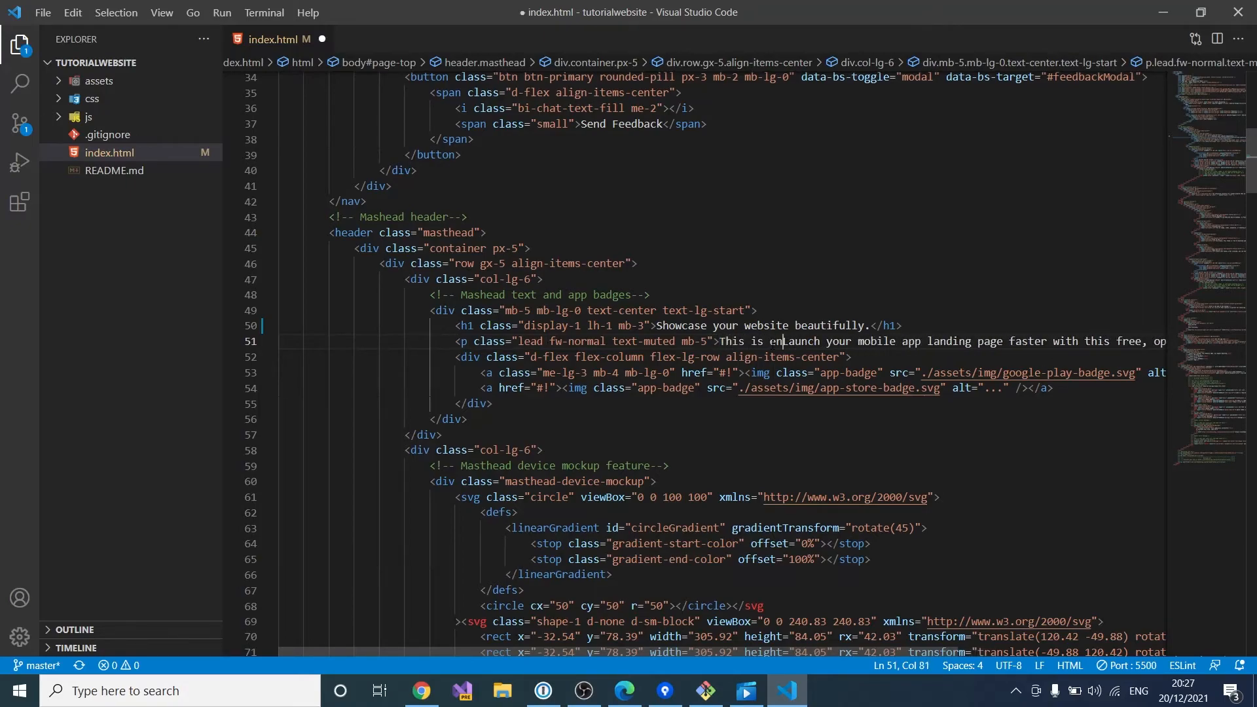
text(n example t)
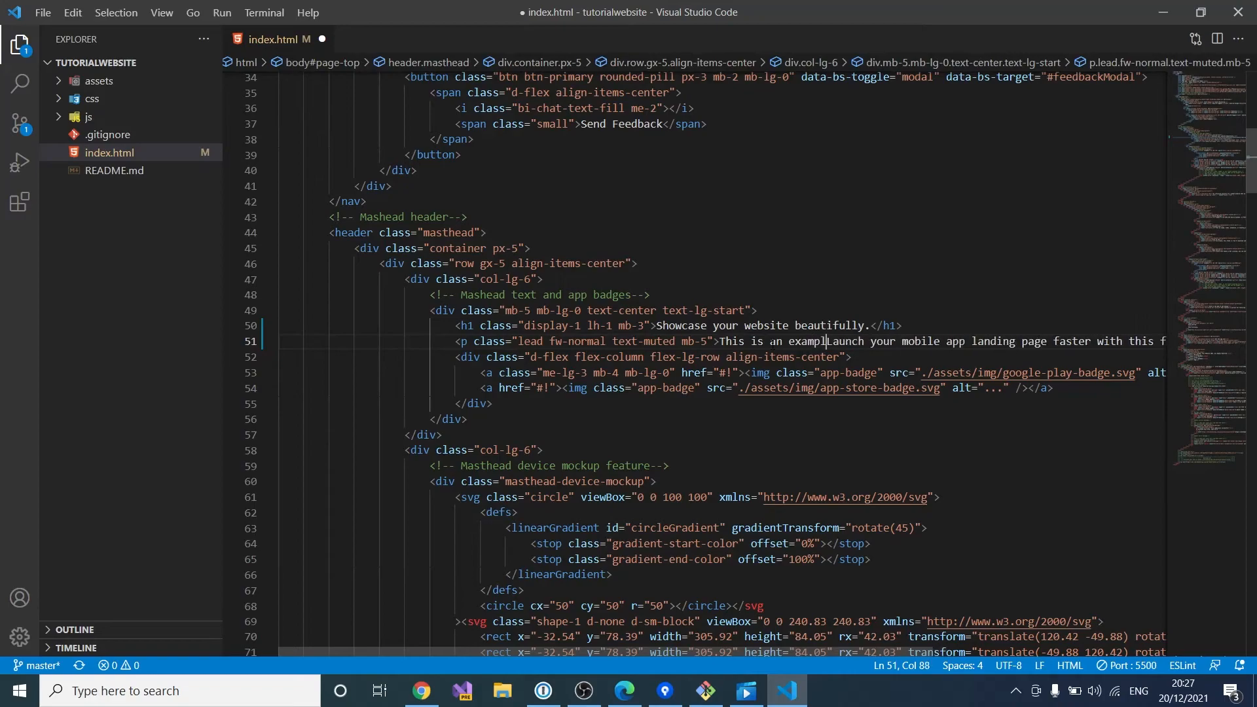
text(ext to )
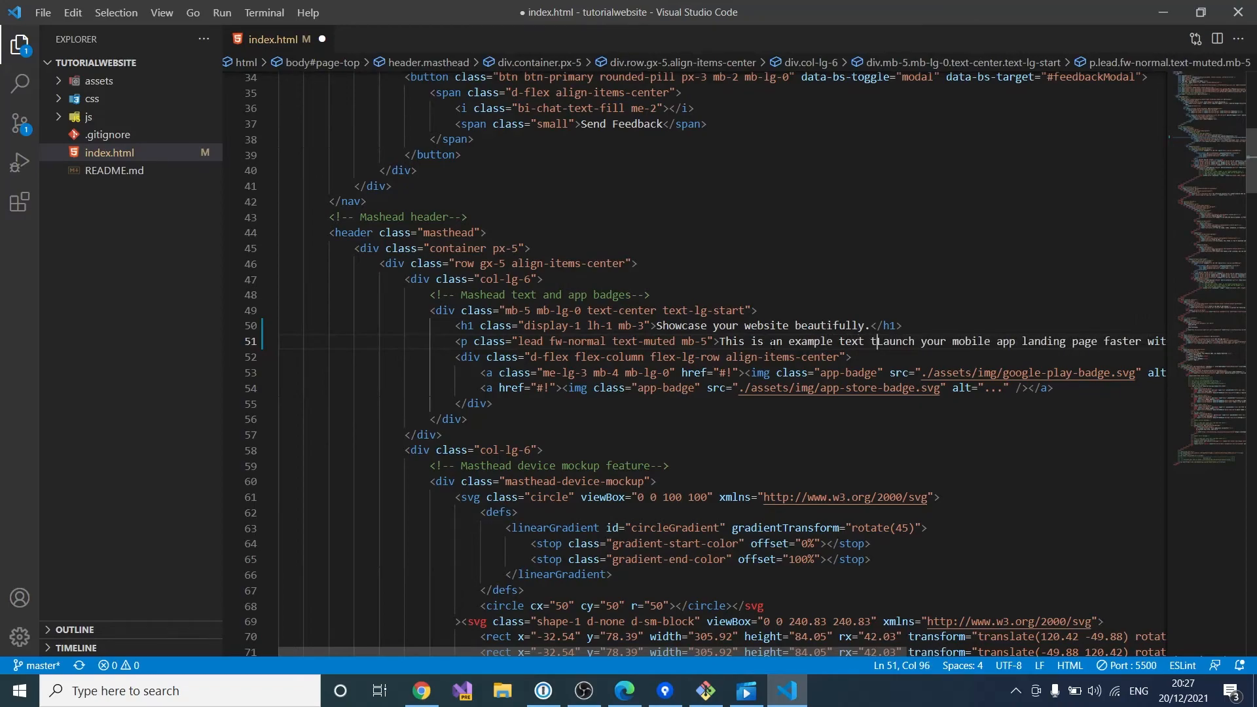
text(show that )
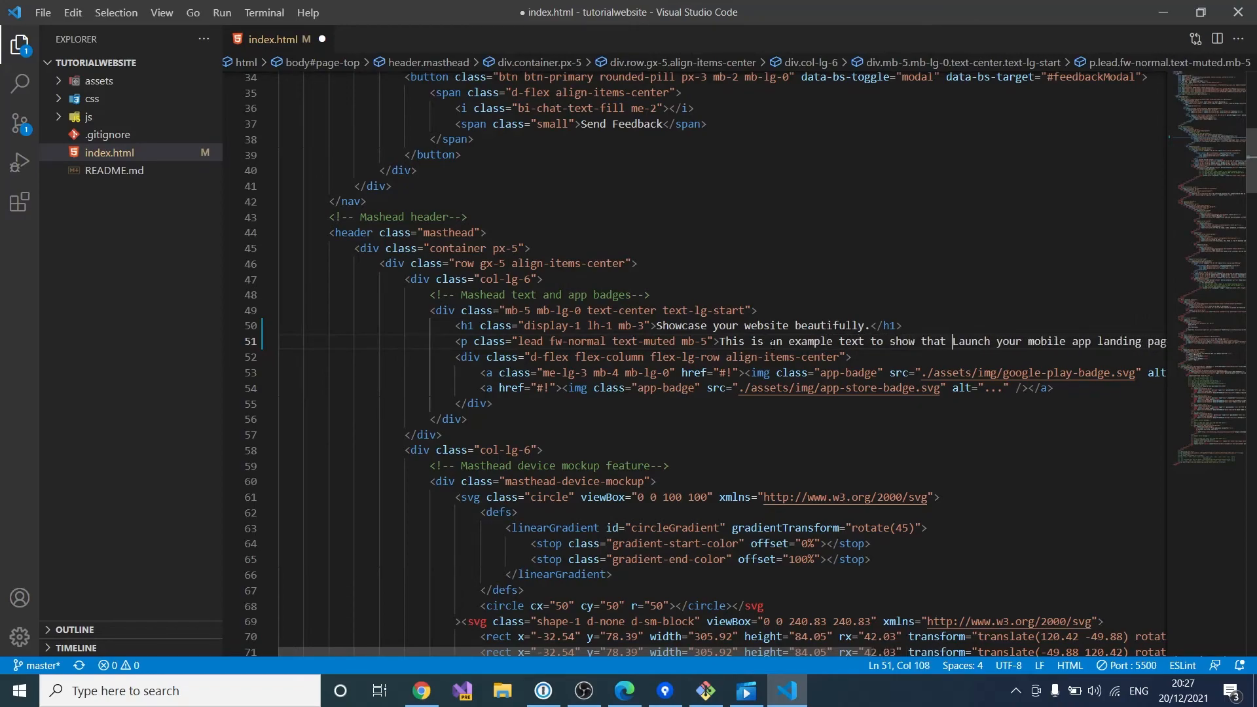
text(live )
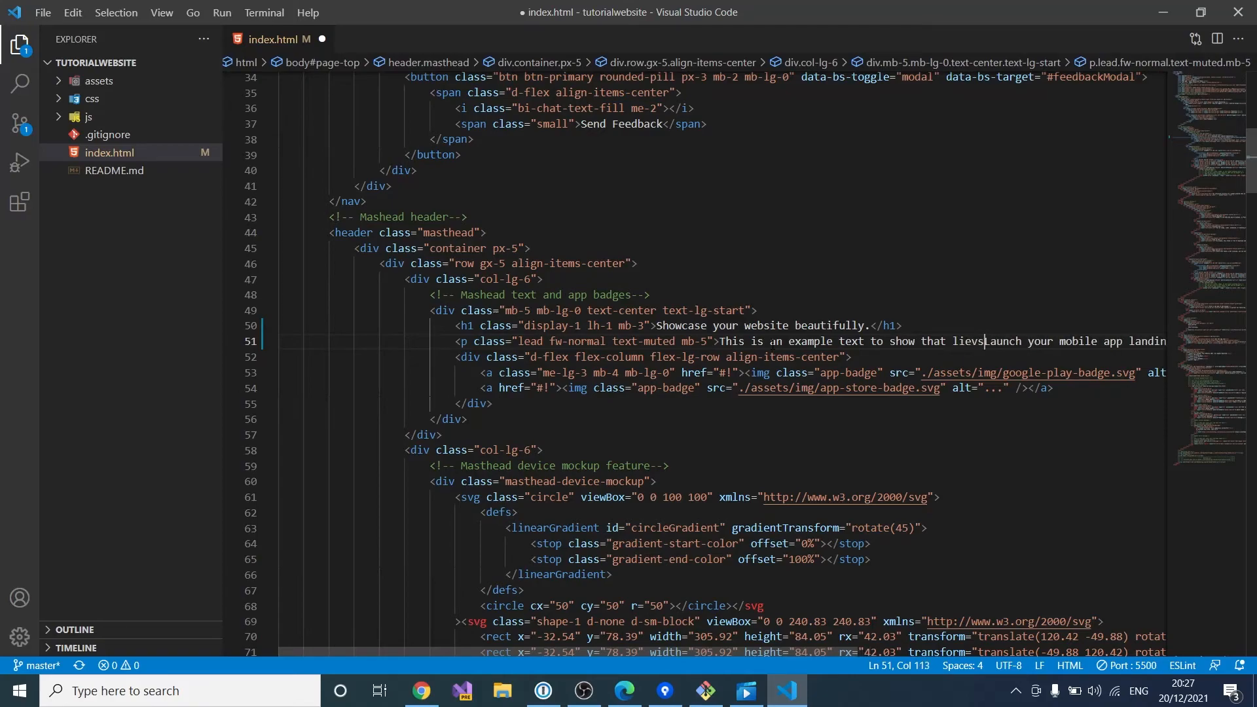
text(server is upd)
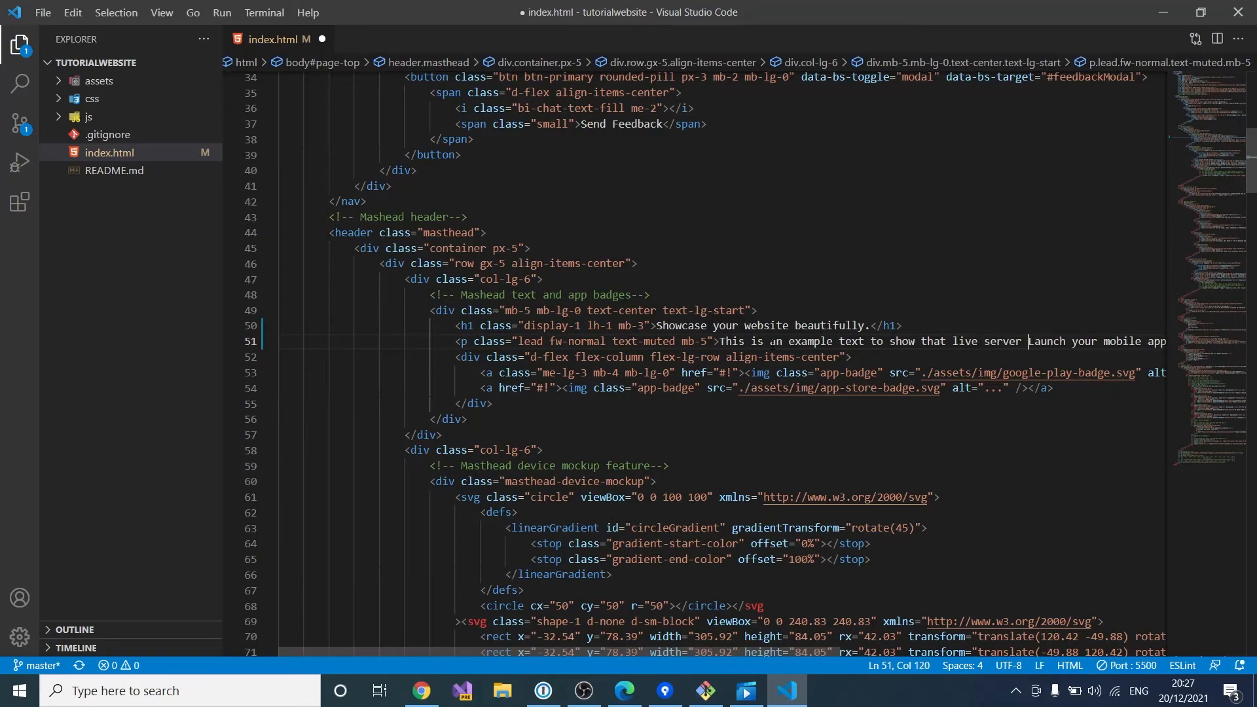
text(ating ouw )
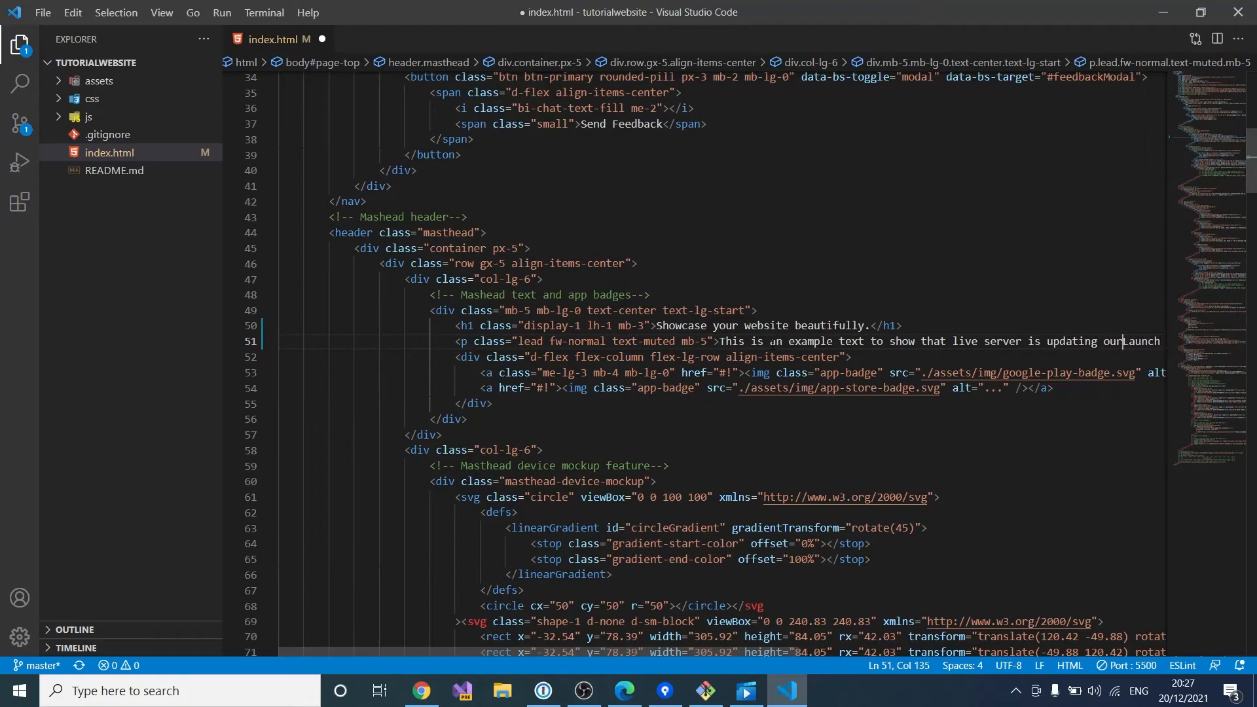
text(page ee)
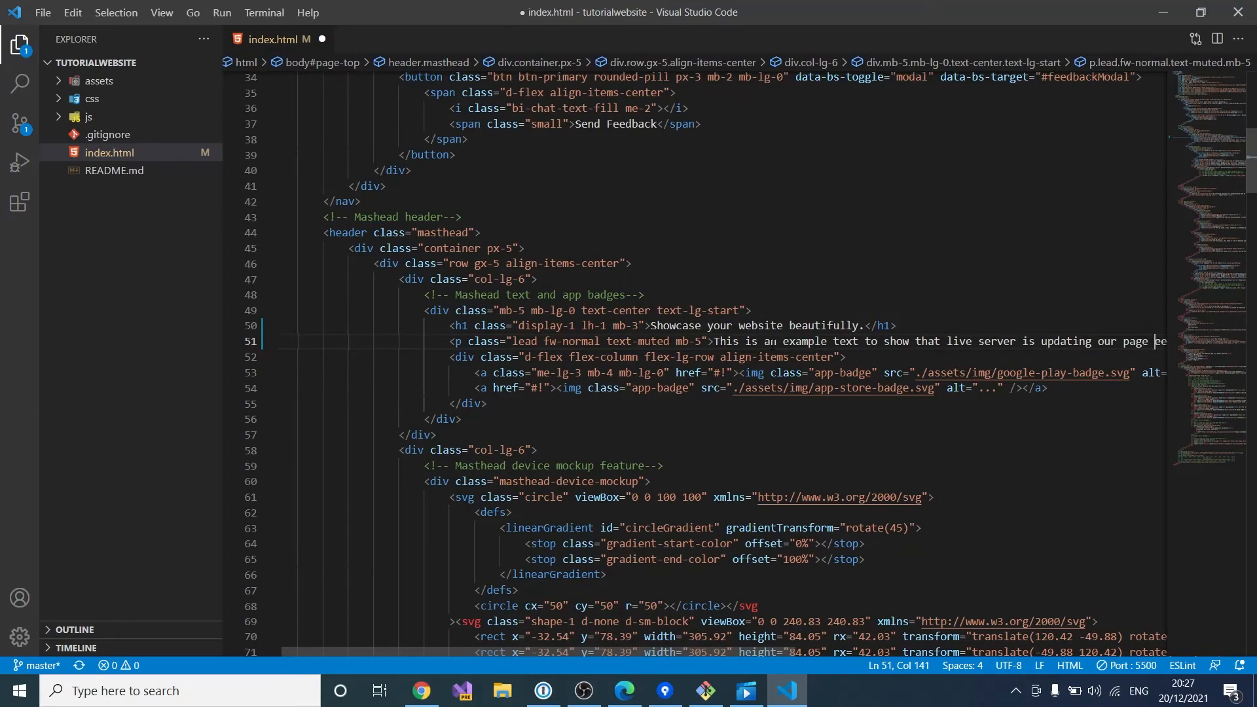
key(Delete)
key(Delete)
key(Delete)
key(Delete)
key(Delete)
key(Delete)
scroll(774, 341, right, 1)
text(<)
key(End)
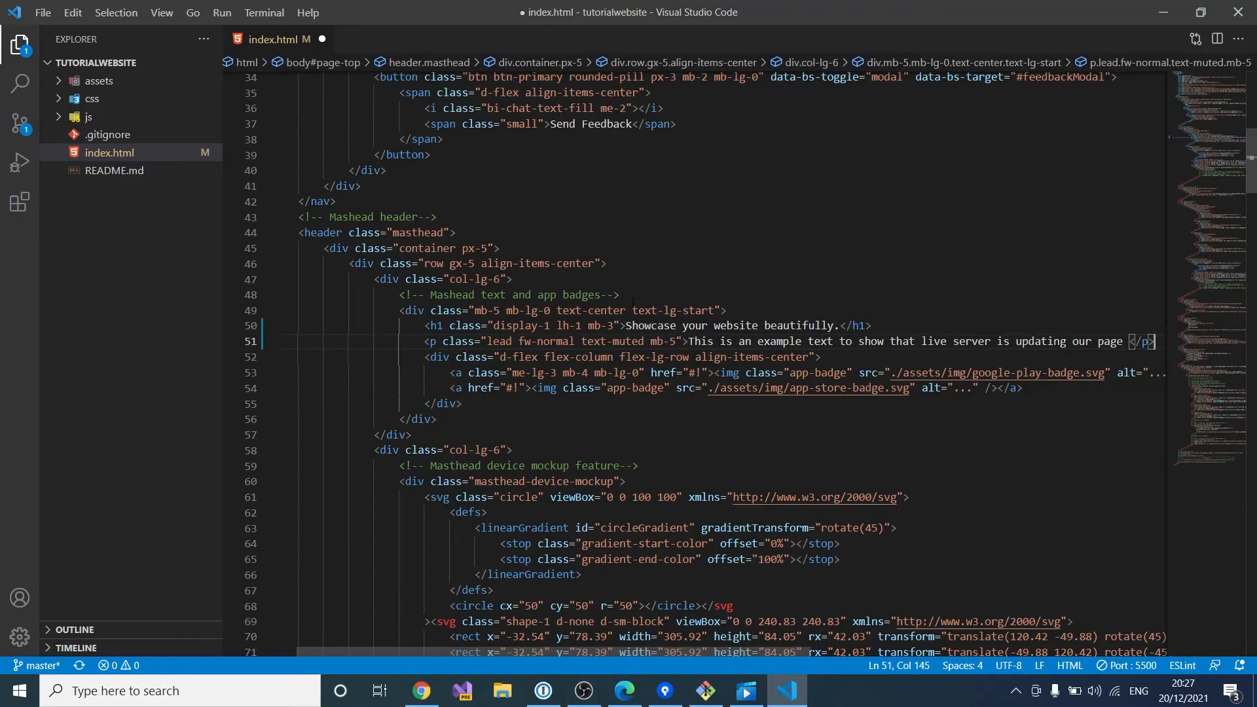
click(658, 309)
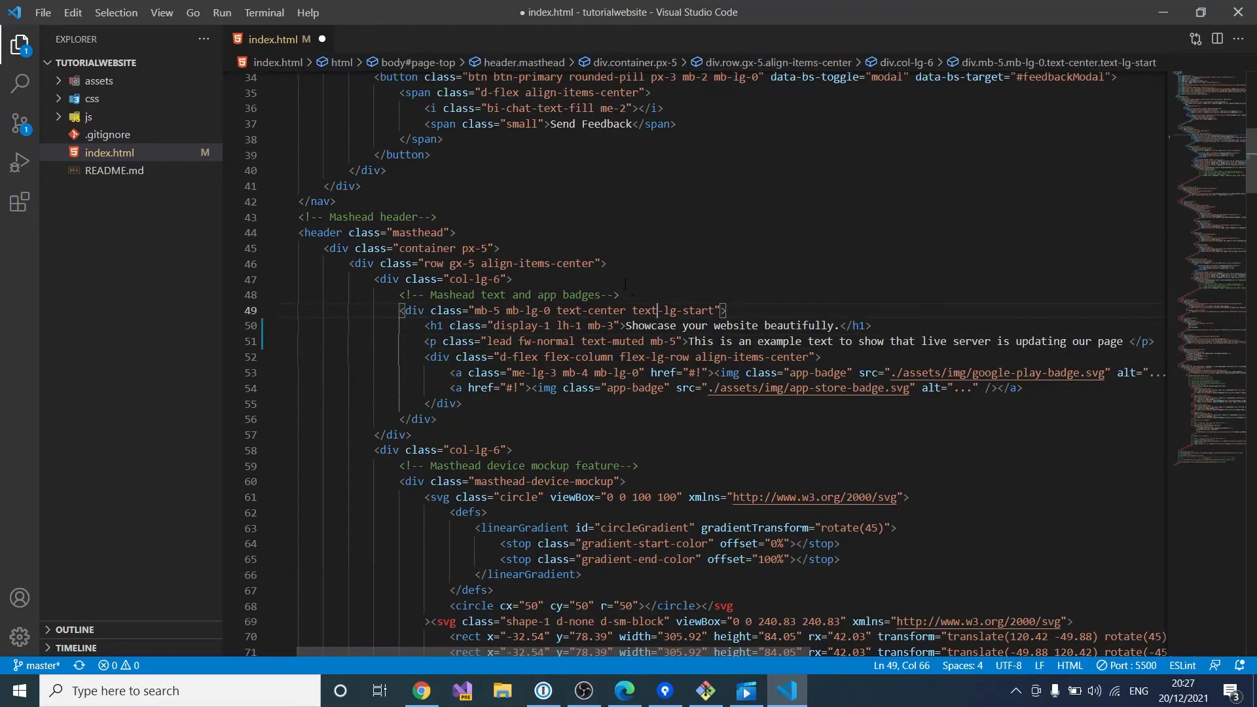
key(ctrl+s)
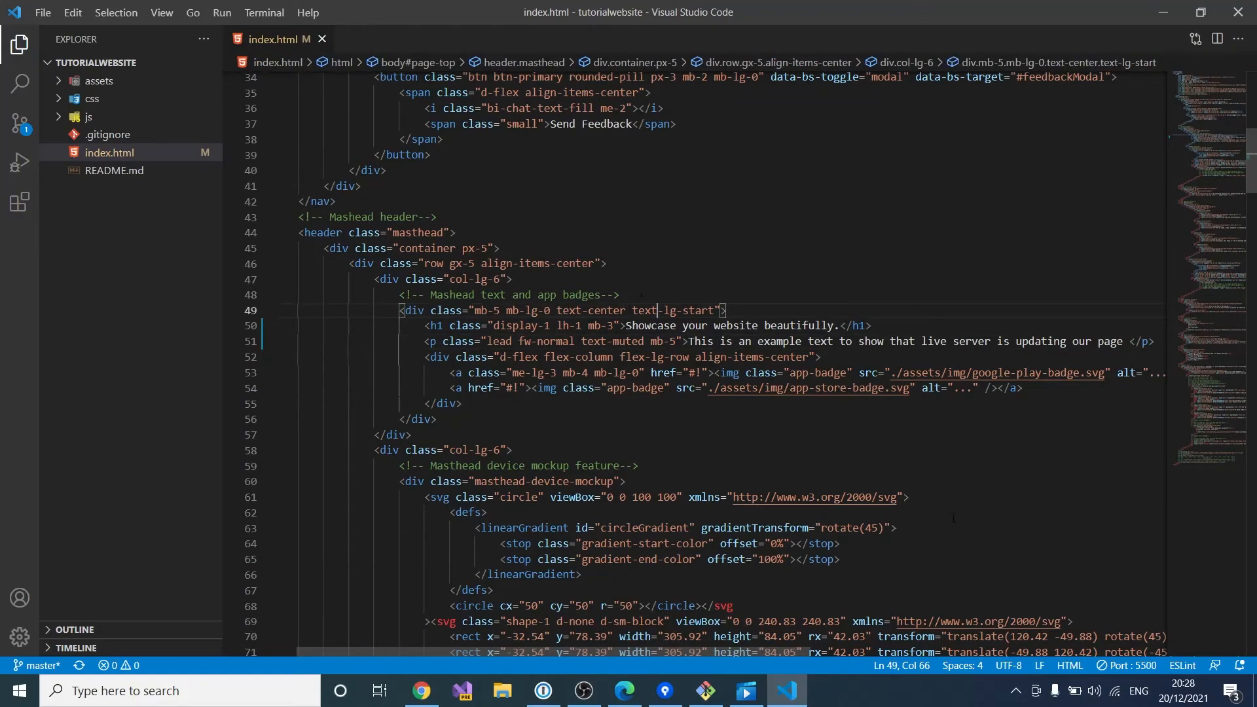
Step: Check that the Edge live preview shows the new paragraph under the headline
click(624, 691)
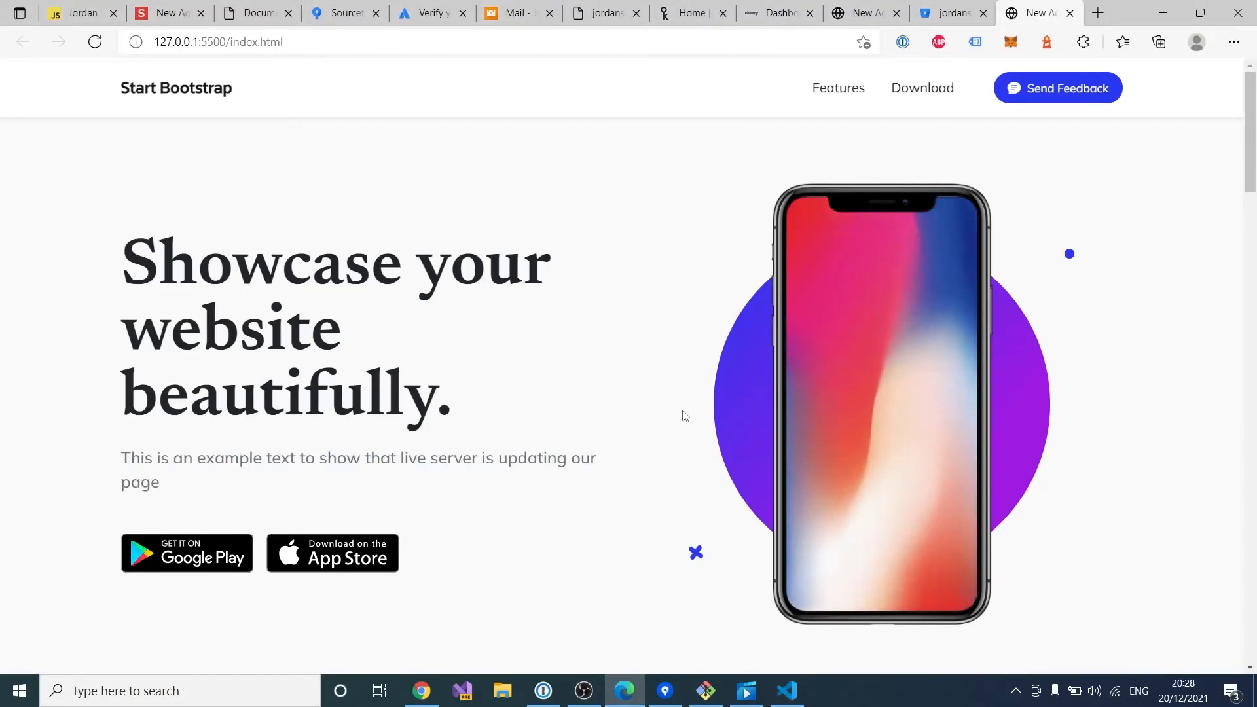
drag(179, 494, 126, 458)
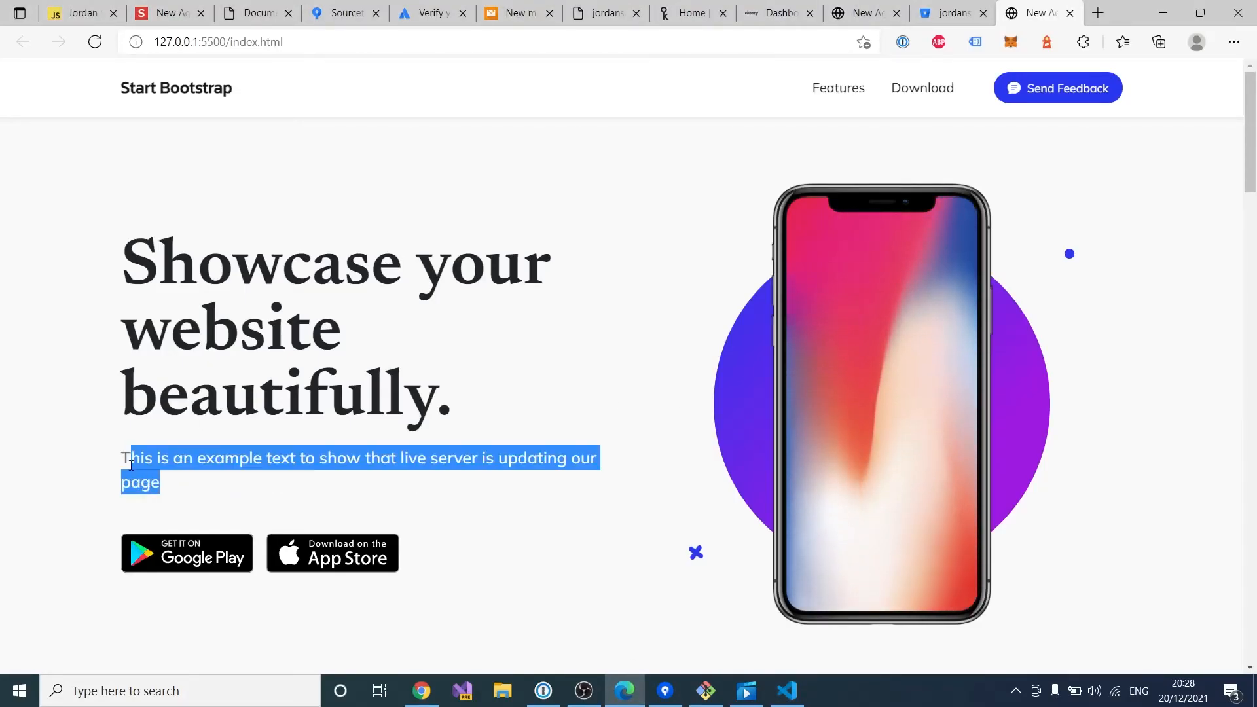
click(190, 494)
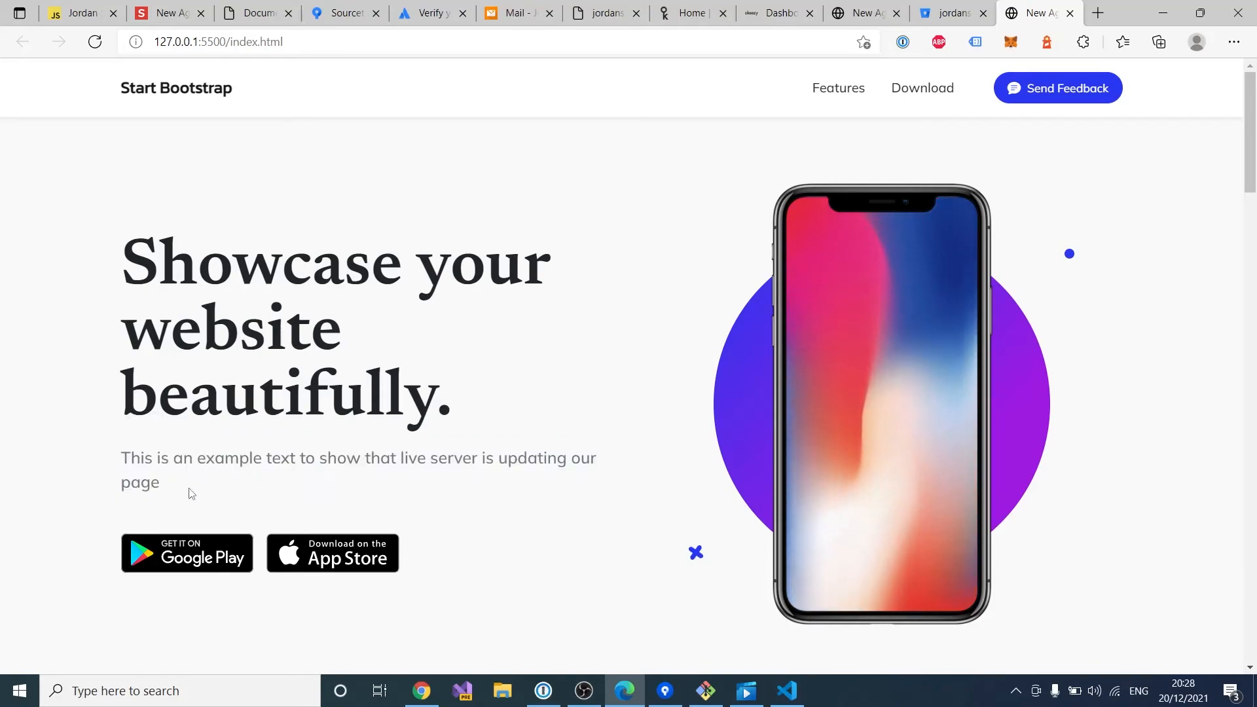
scroll(191, 494, down, 10)
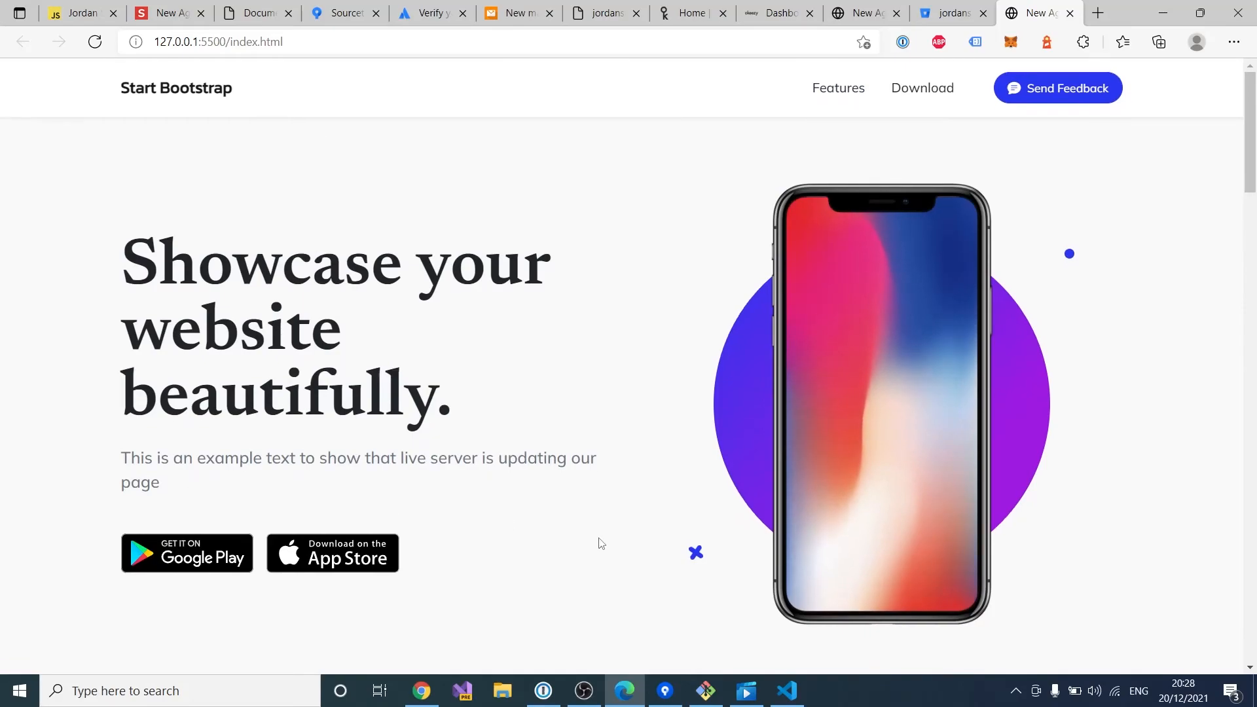
Step: Stage index.html and commit it on master as 'Update which will go online within minutes'
click(665, 691)
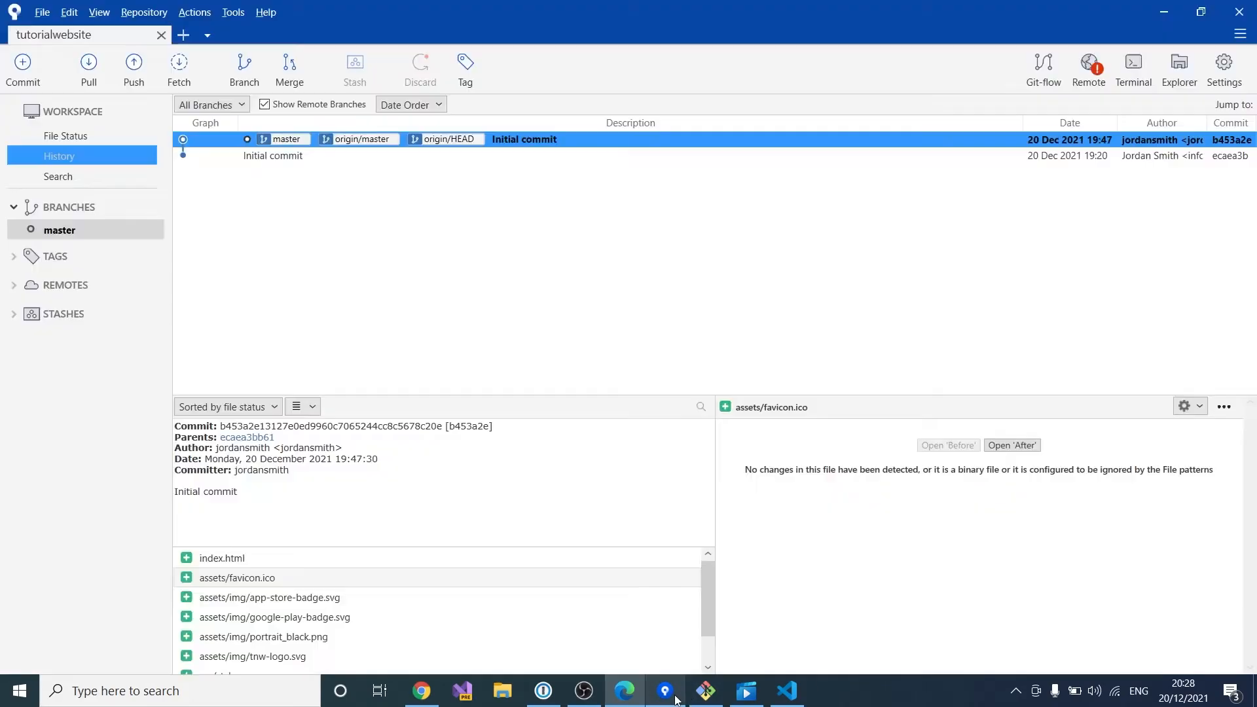
click(25, 65)
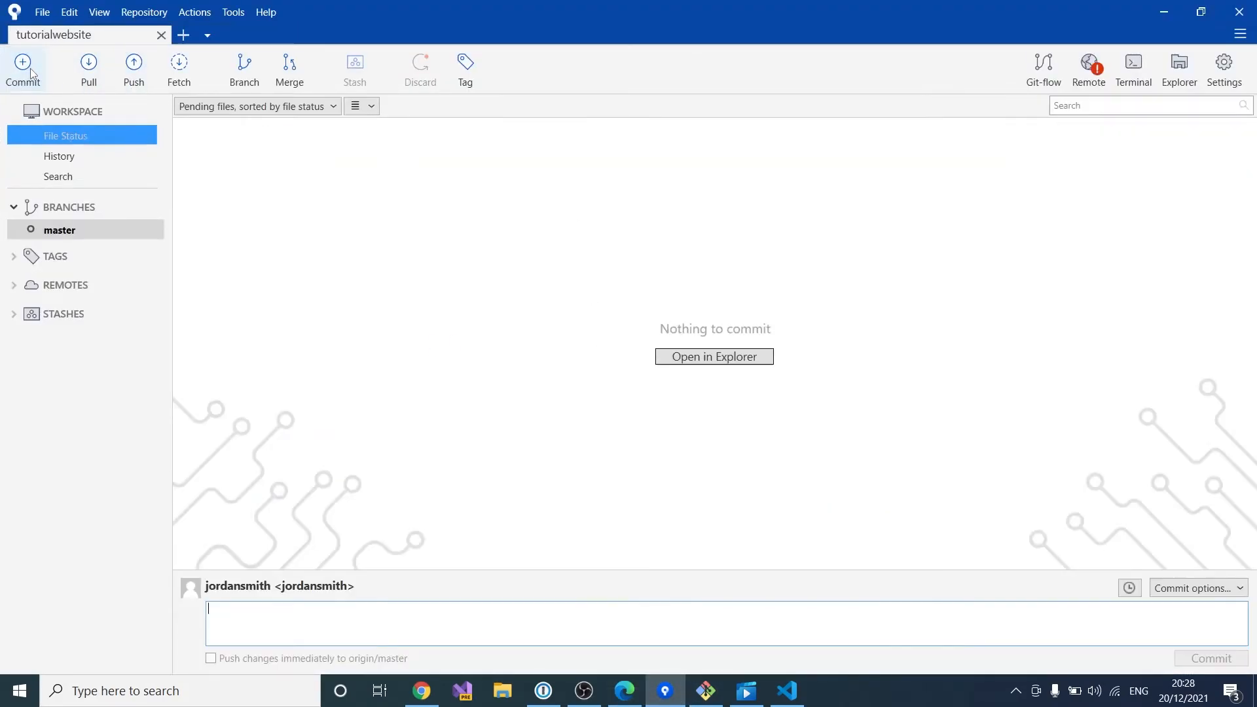
click(347, 379)
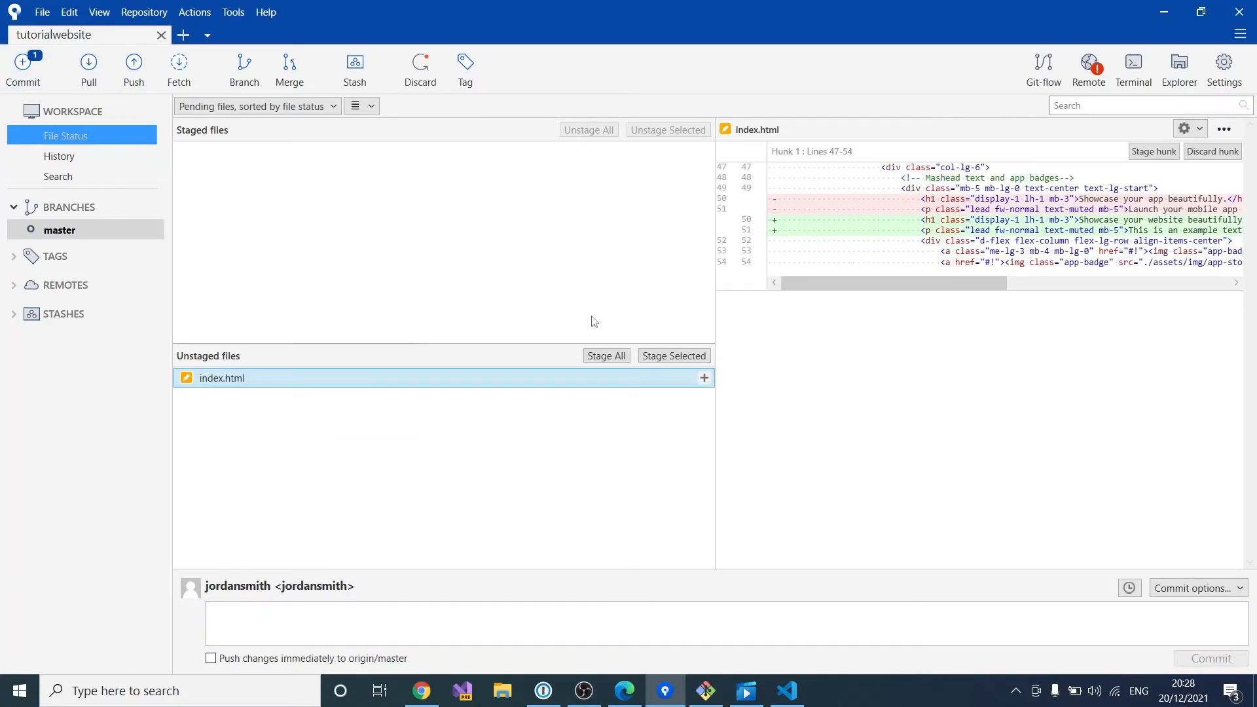
click(602, 355)
click(417, 617)
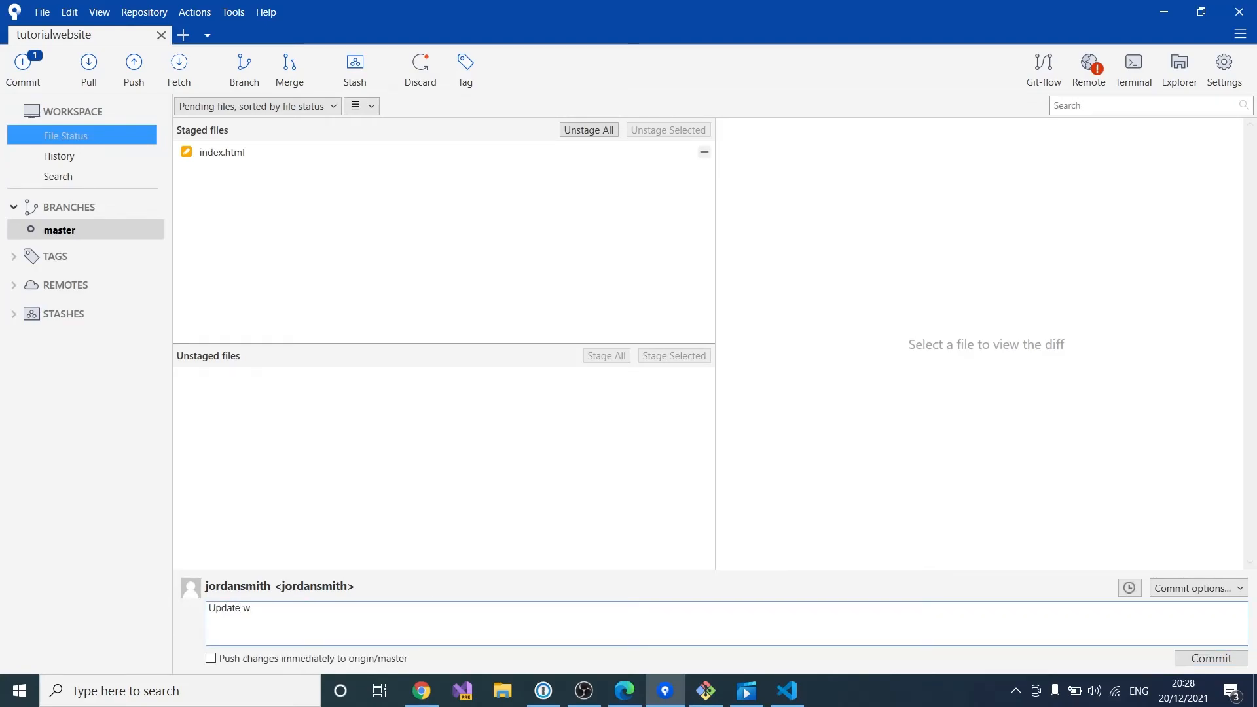
text(Update which will go online within minutes)
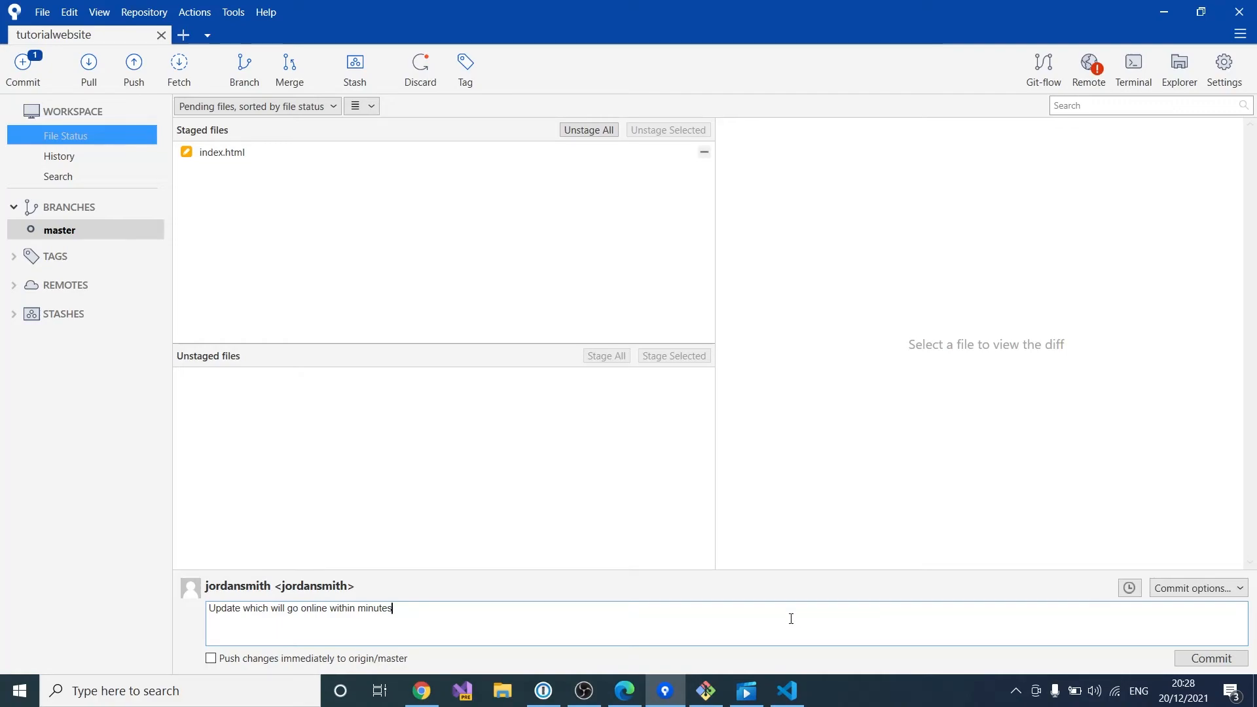
click(1207, 660)
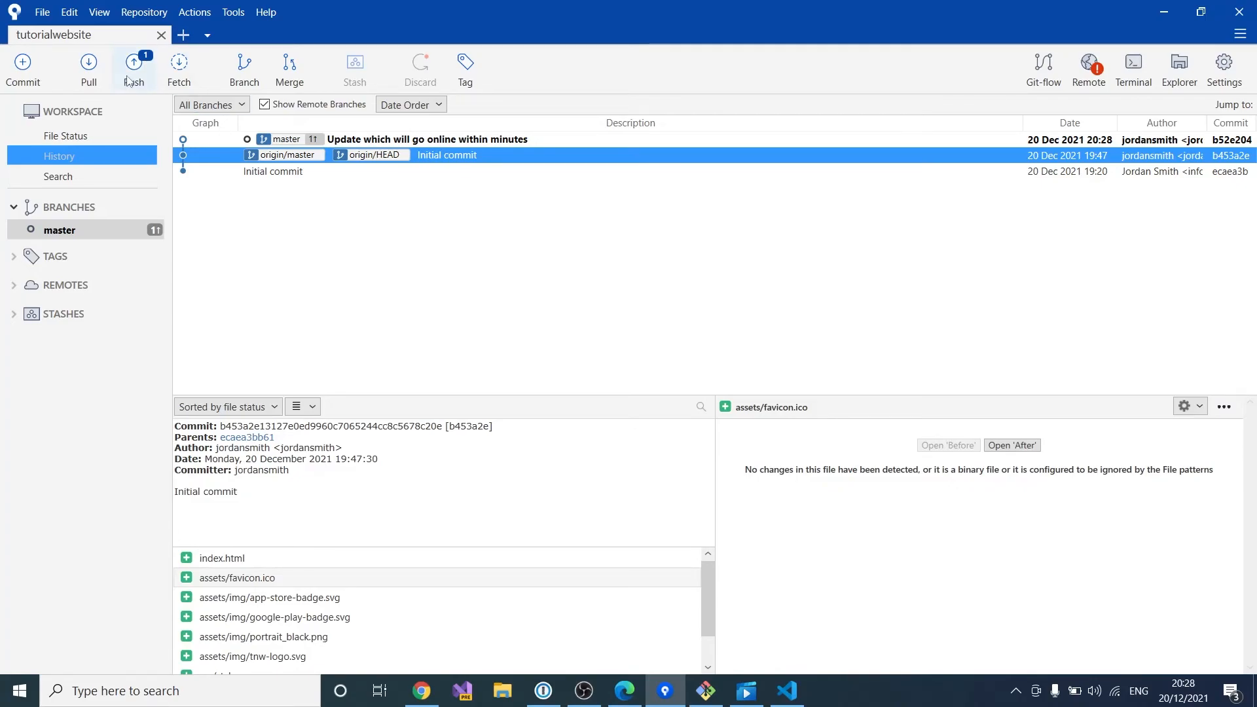
Step: Push master to origin so origin/master and origin/HEAD move to the new commit
click(132, 72)
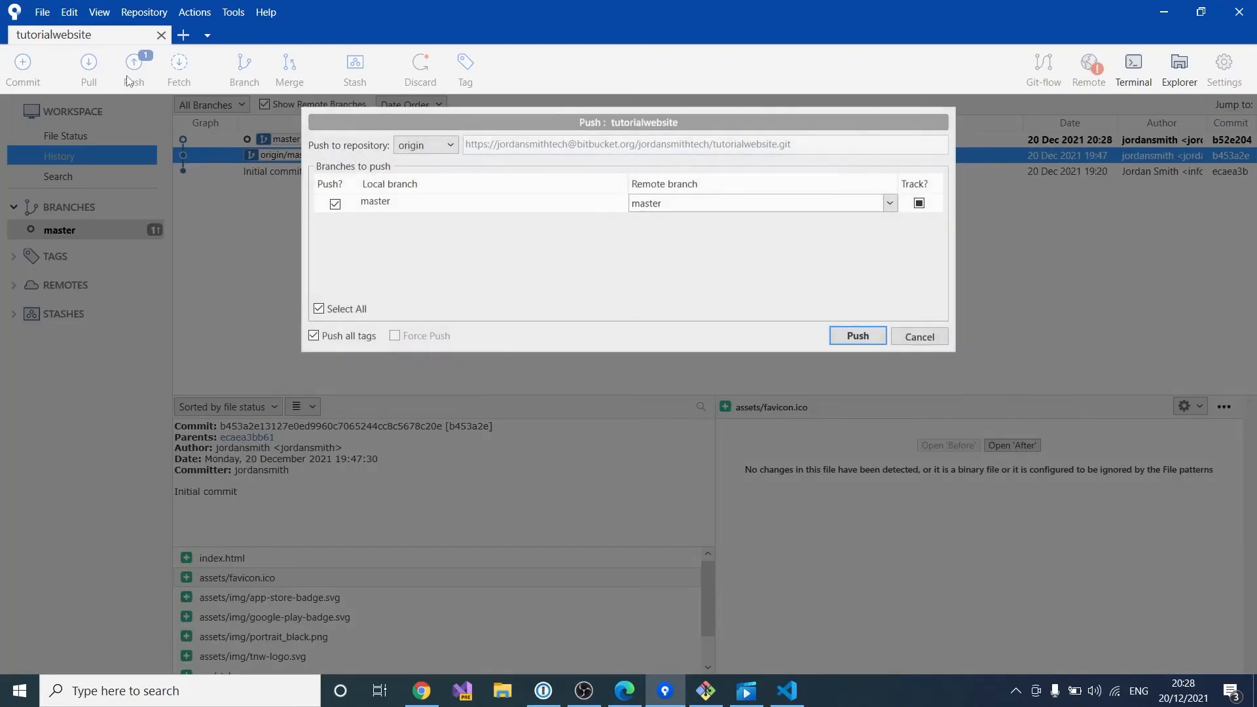
click(858, 336)
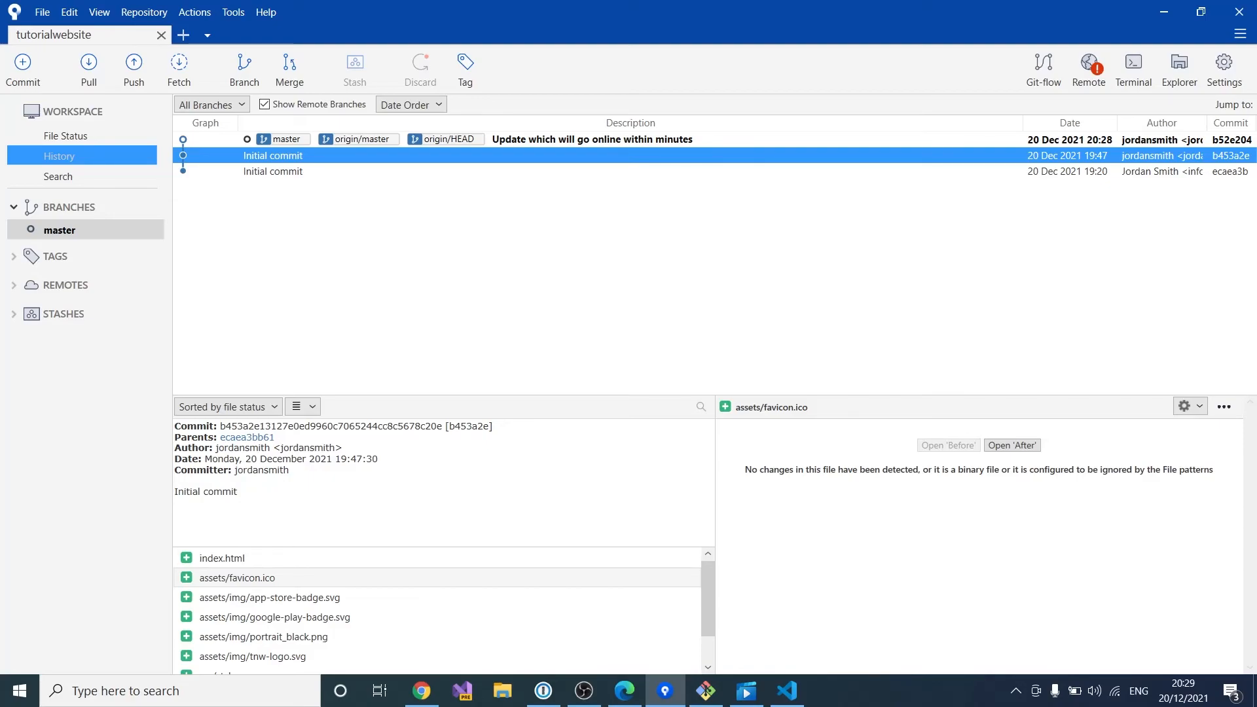
key(alt+Tab)
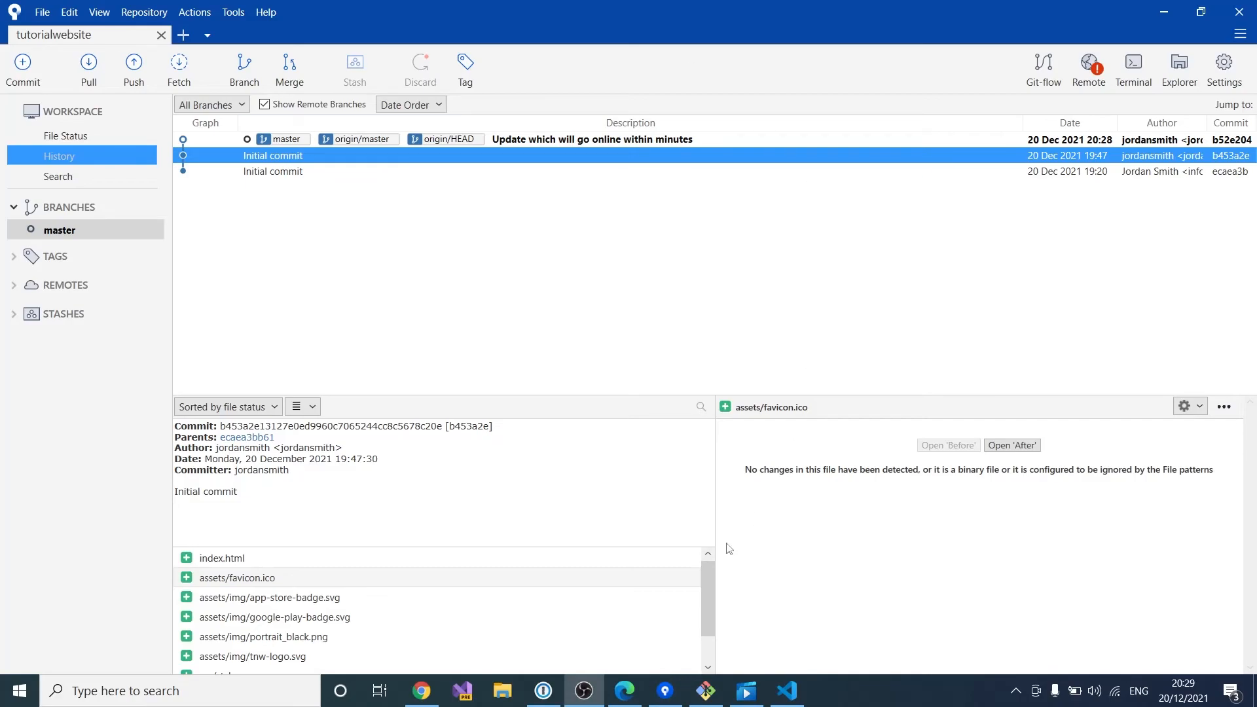
Step: Reload Okeezy Releases until the new release shows Succeeded, then view the published free.okeezy.com/tutorialwebsite page
click(633, 692)
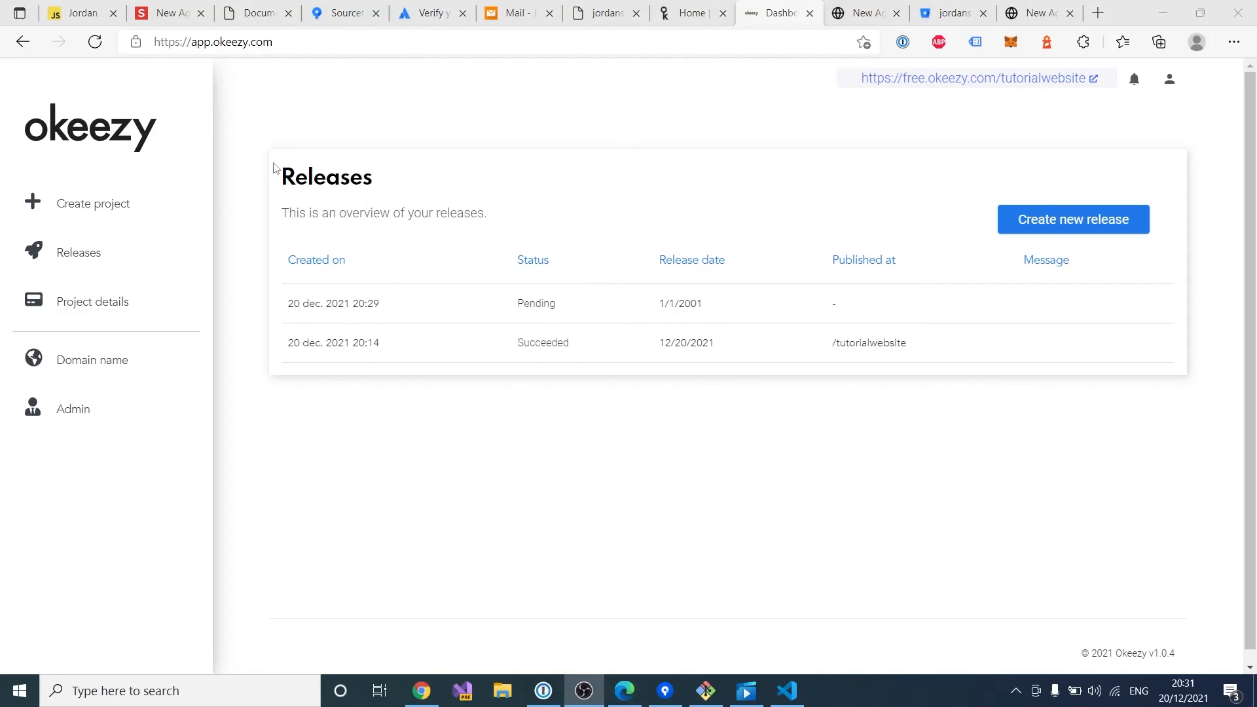
click(94, 42)
click(95, 42)
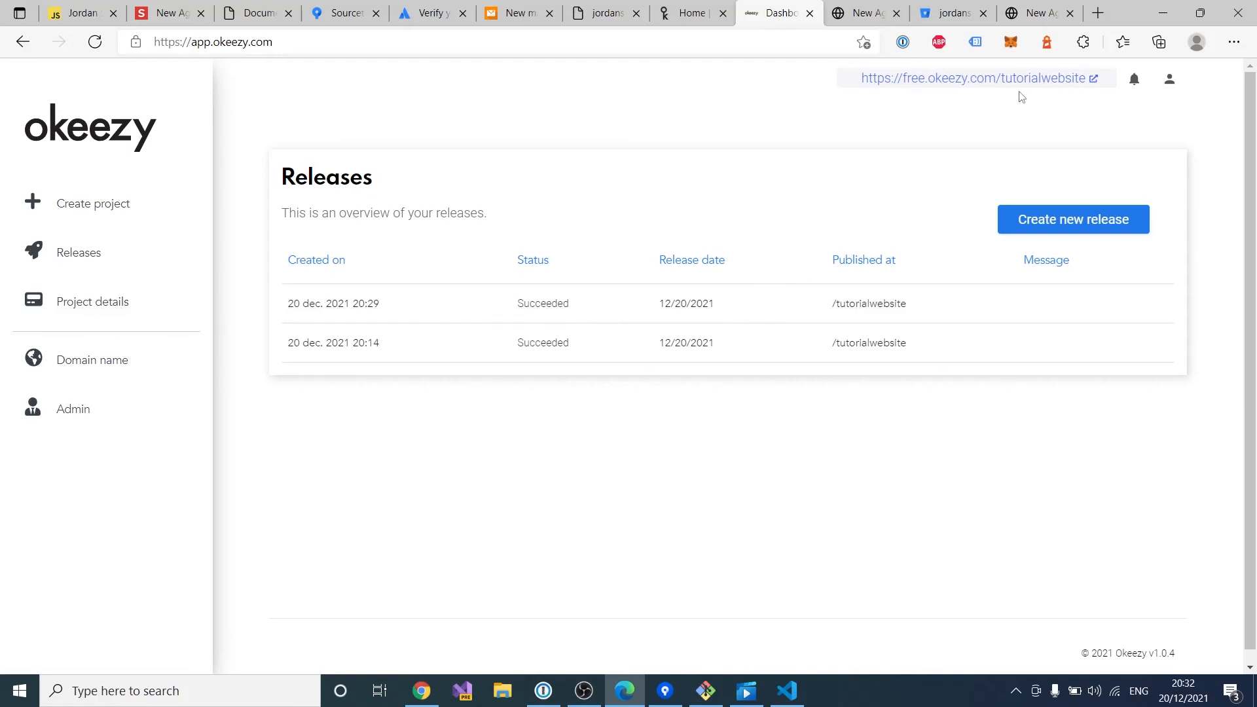
click(1003, 80)
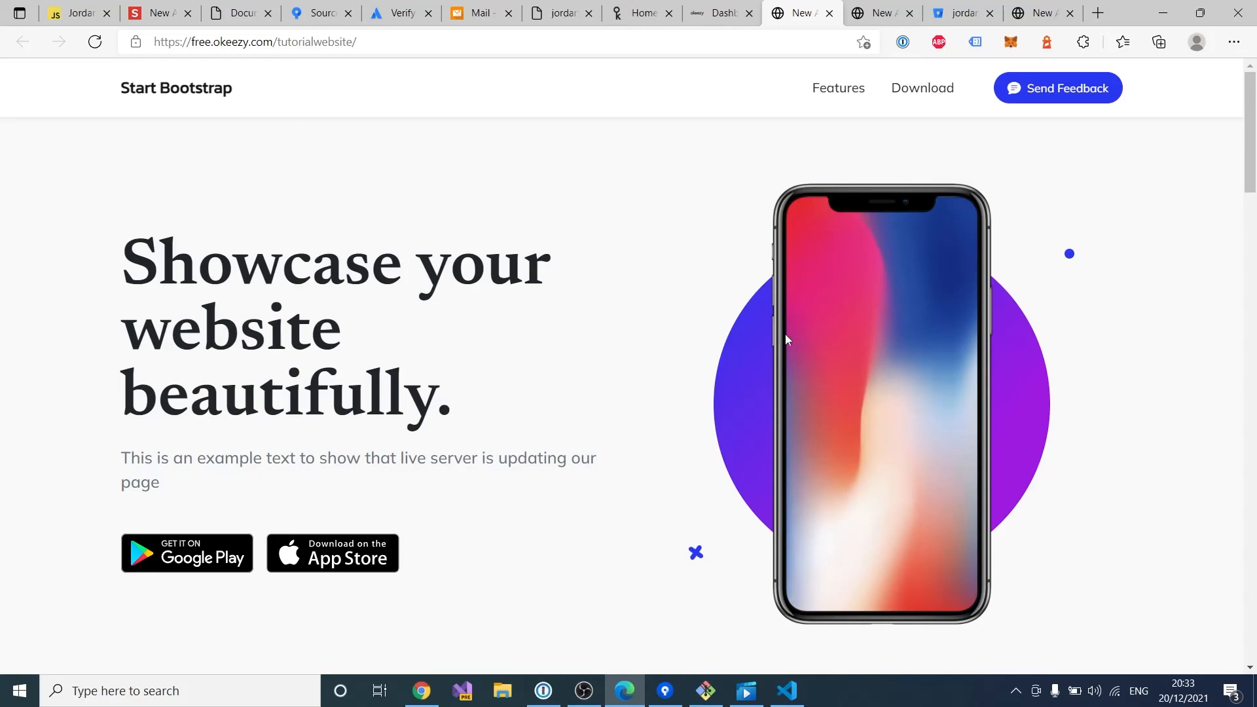
click(720, 13)
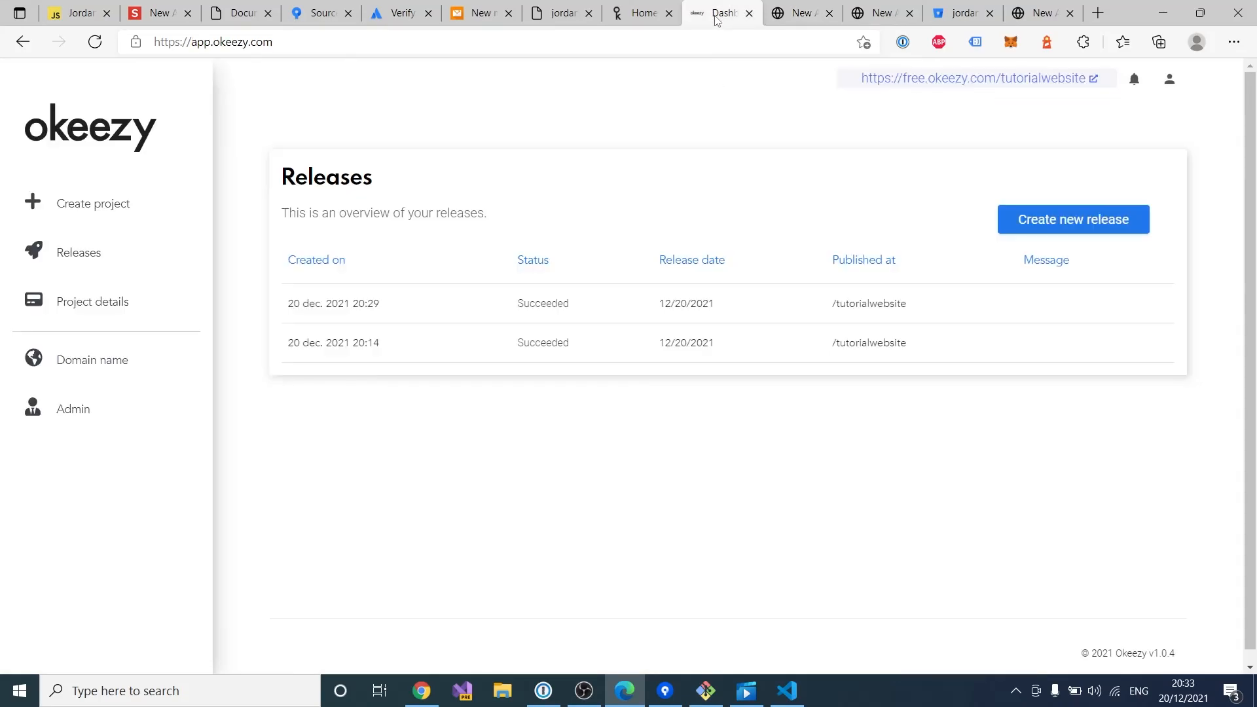
click(789, 20)
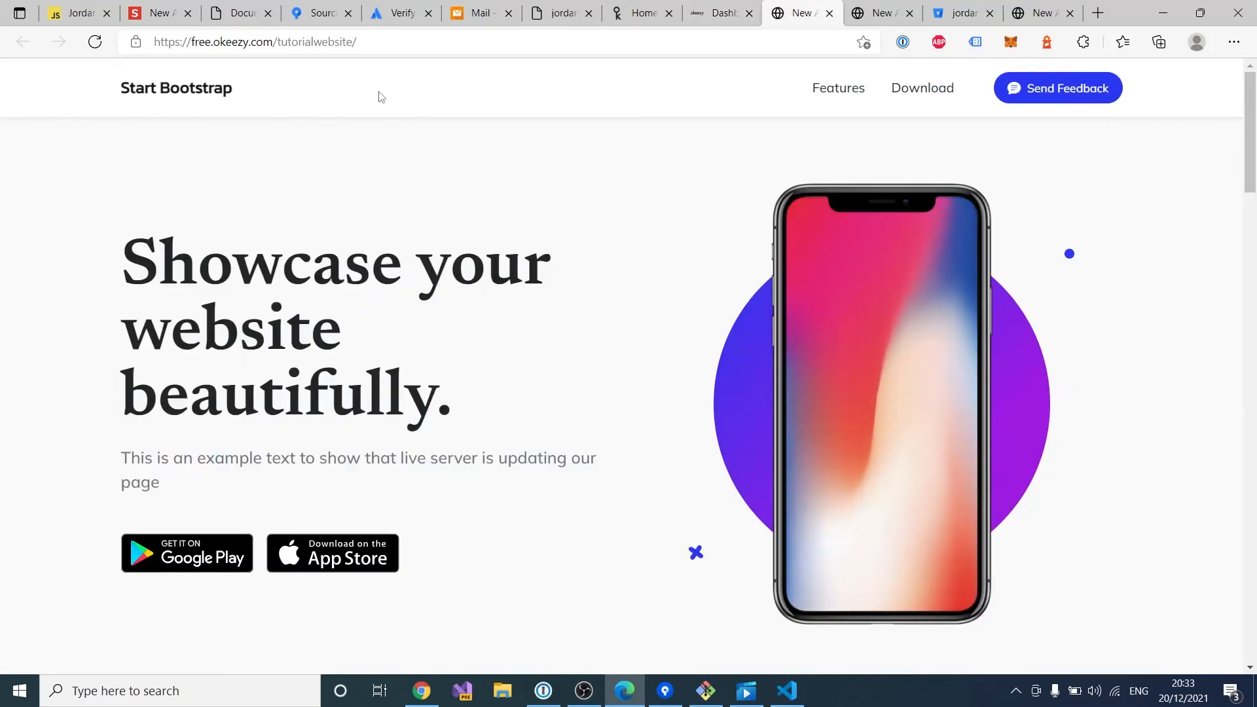
click(720, 14)
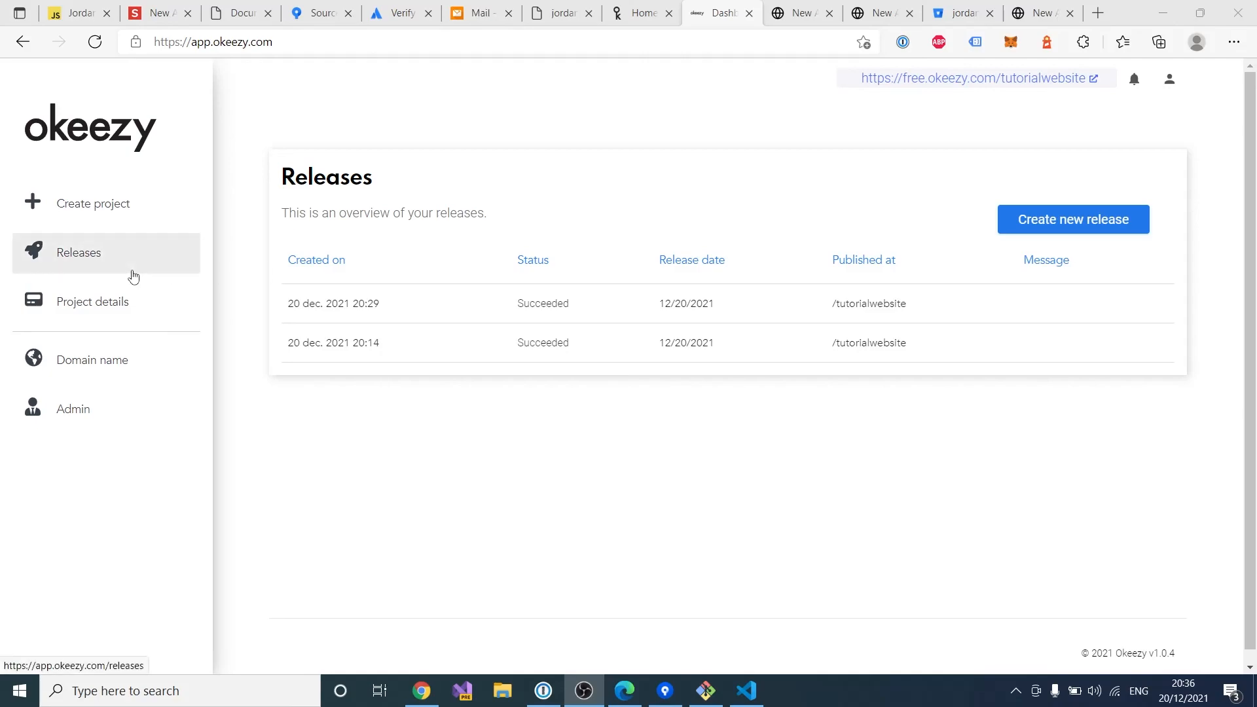
Step: Check 'awesomewebsite999.com' on Okeezy's Domain name page and review the available extensions
click(134, 366)
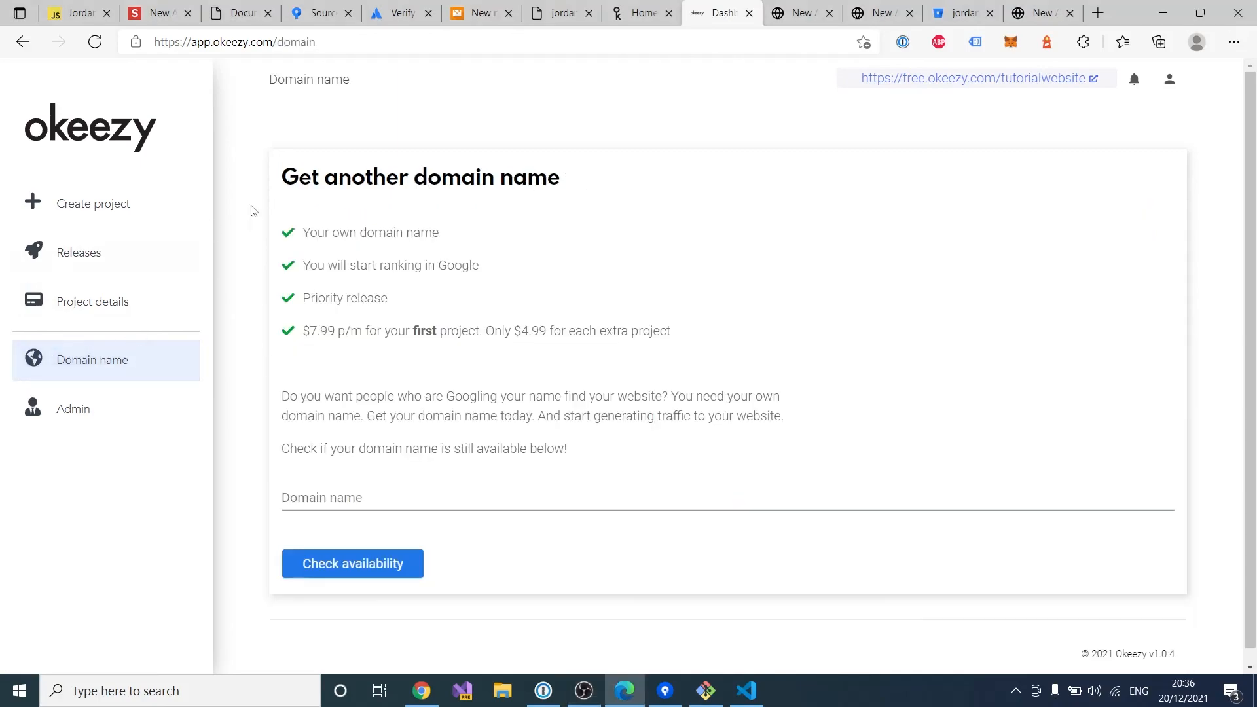
click(405, 497)
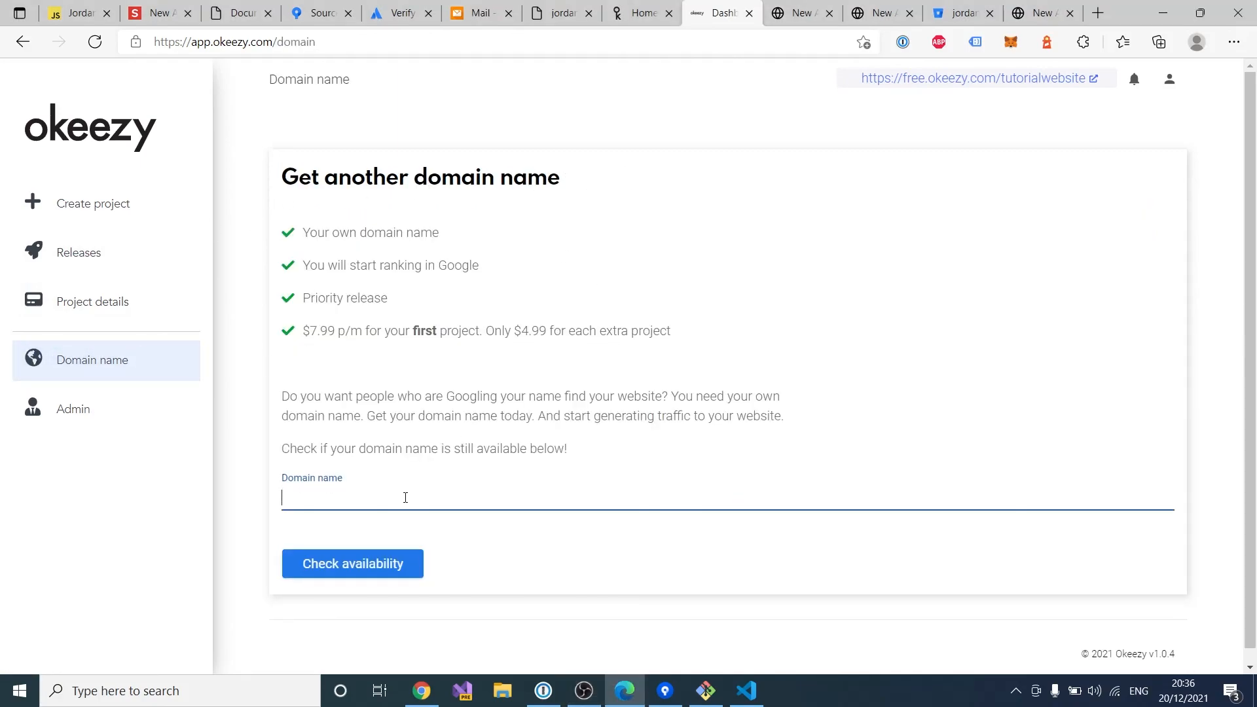
text(awesomewebsite999)
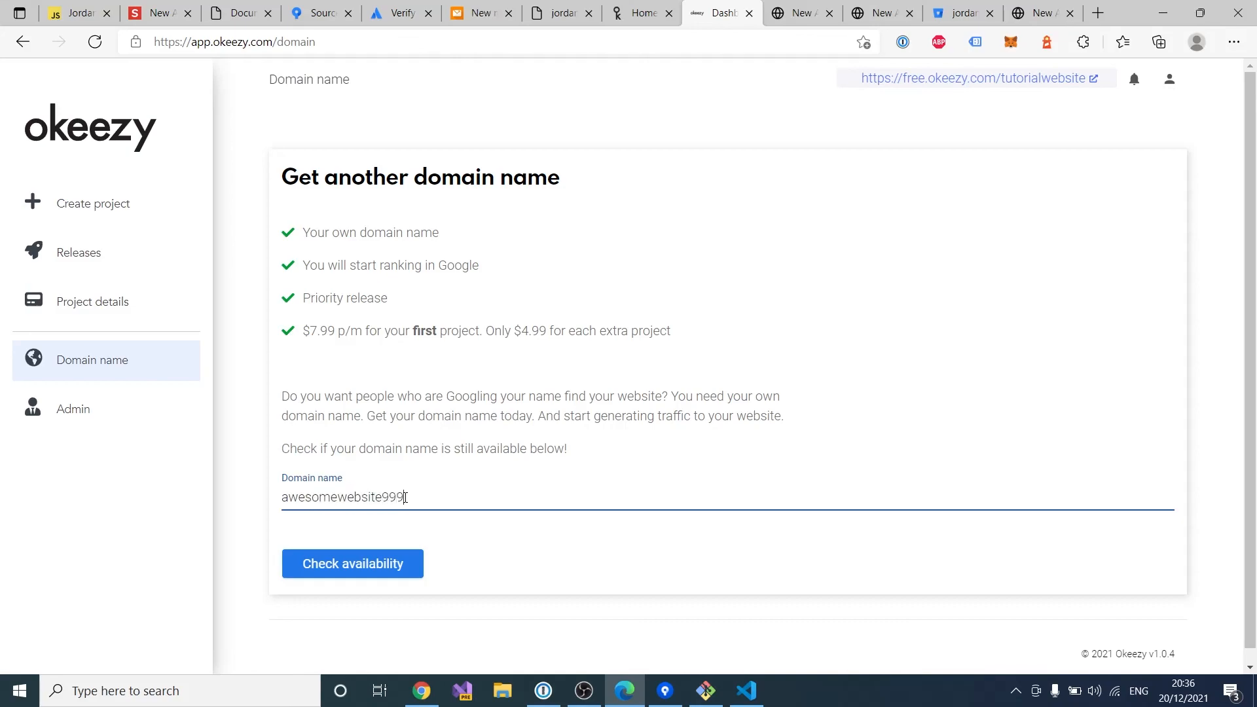
text(.com)
click(376, 568)
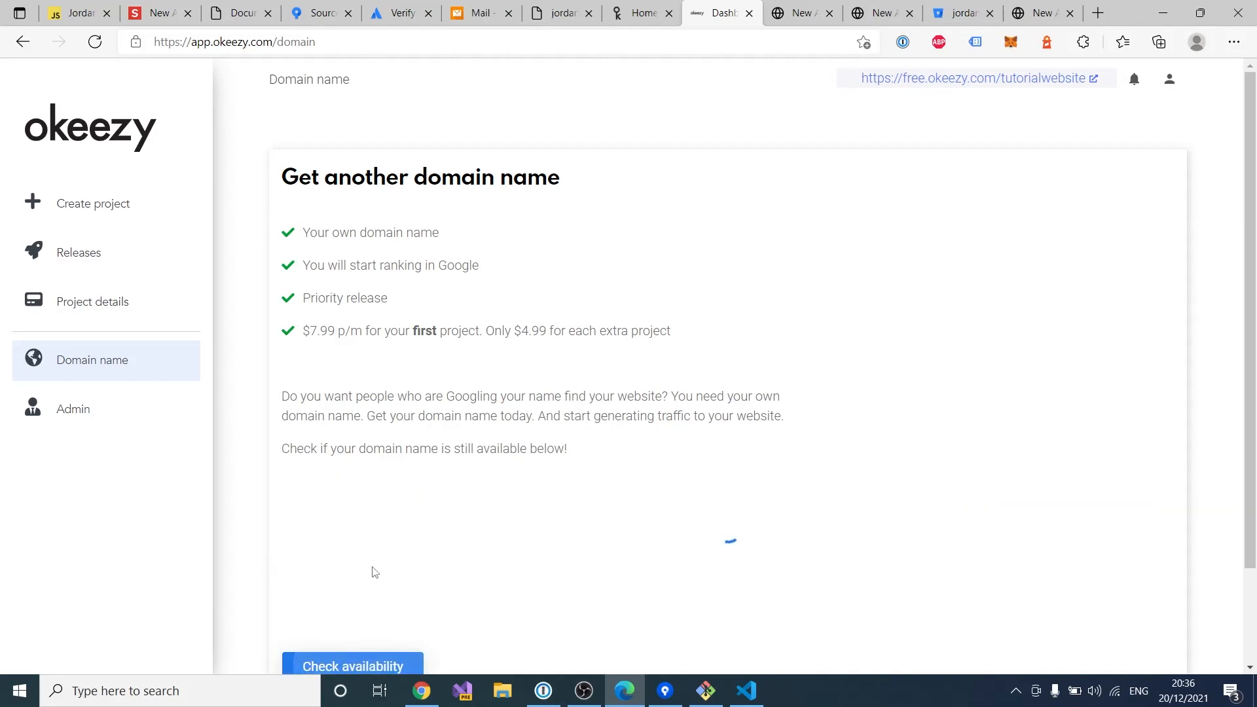
scroll(664, 419, down, 5)
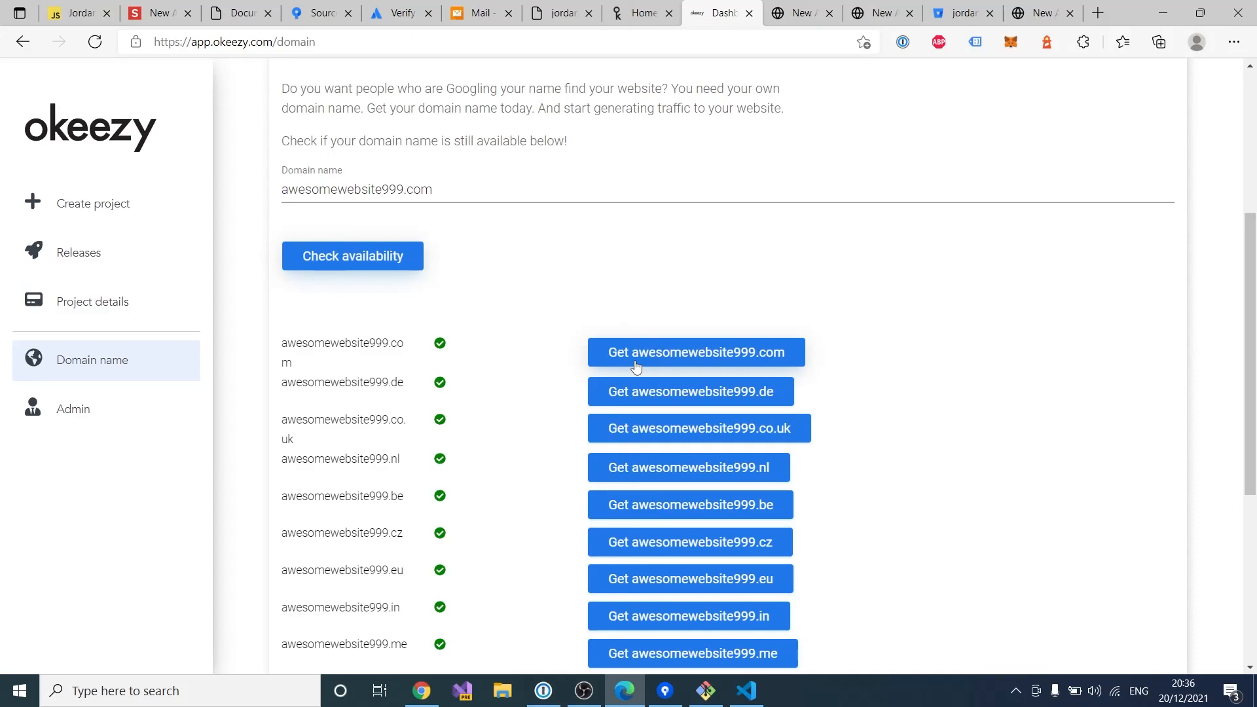
scroll(635, 365, up, 5)
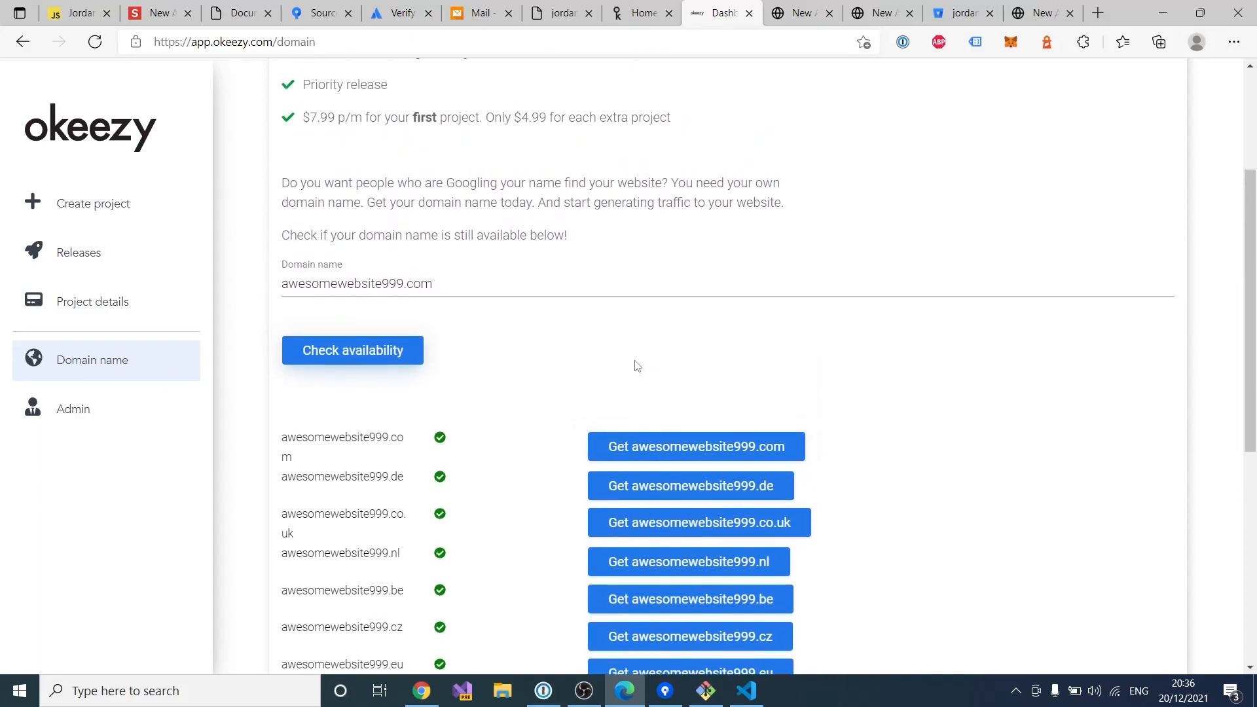